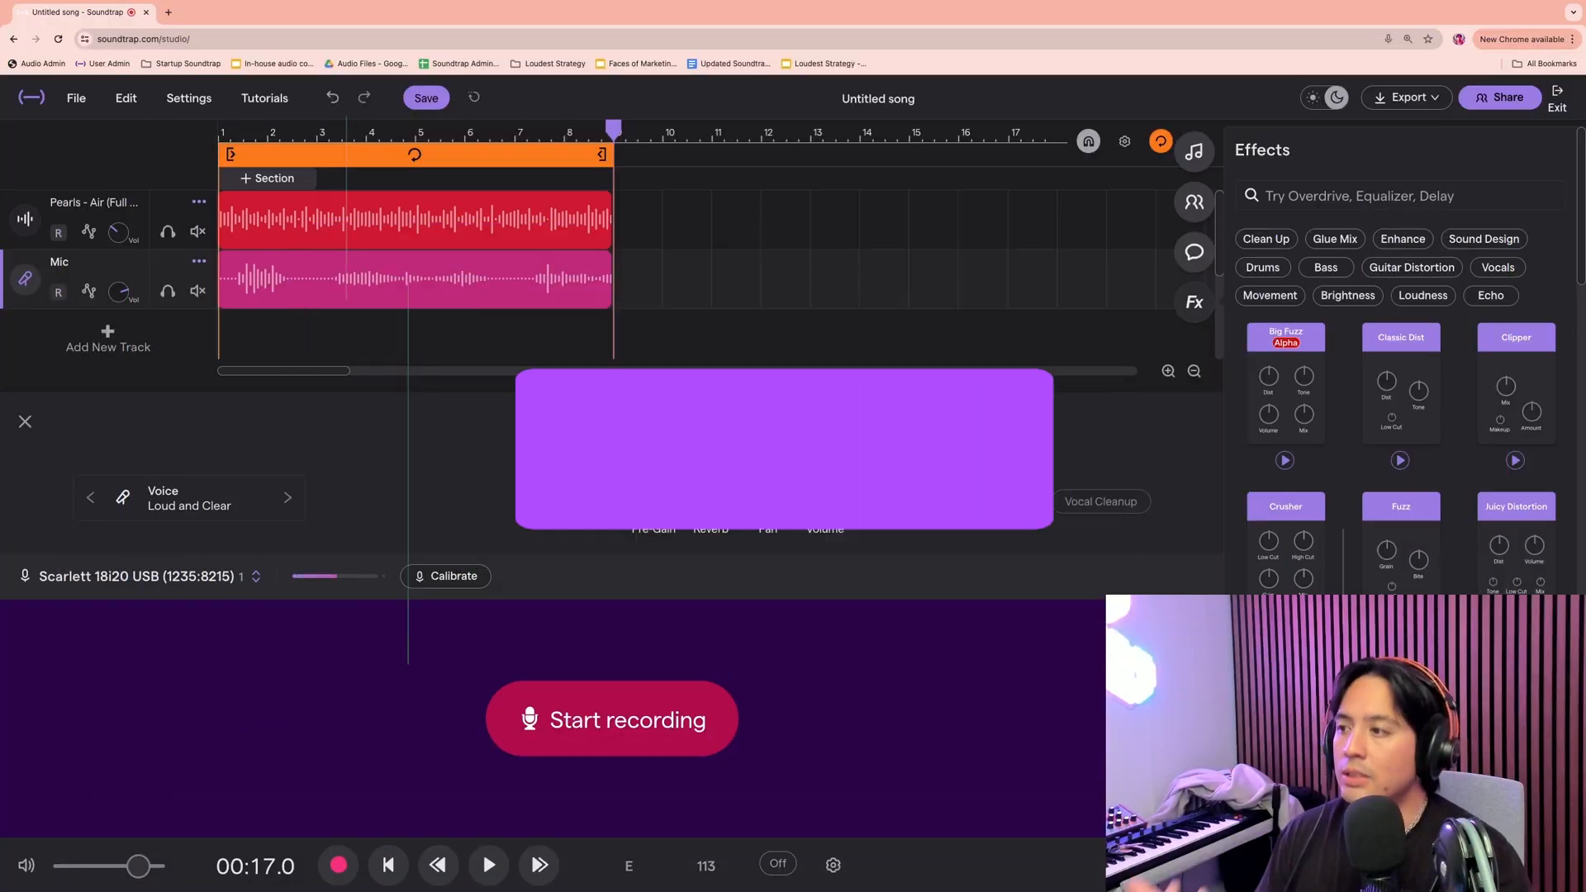
# Solo the Mic track, play it back, and look through the Voice & Mic instrument presets without changing the preset
pyautogui.click(168, 291)
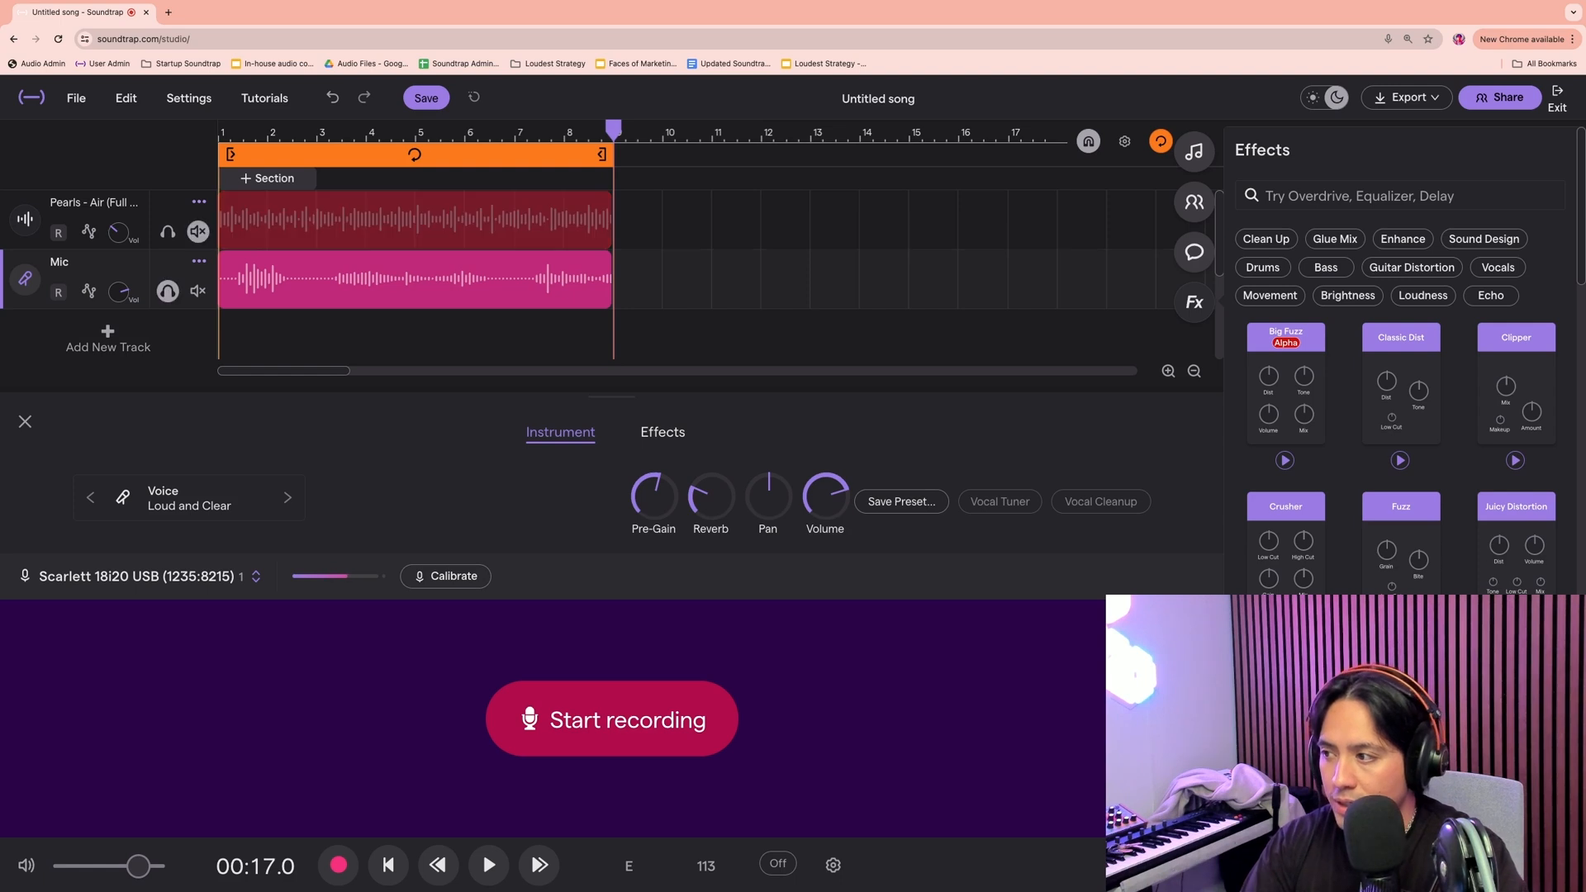
pyautogui.press('space')
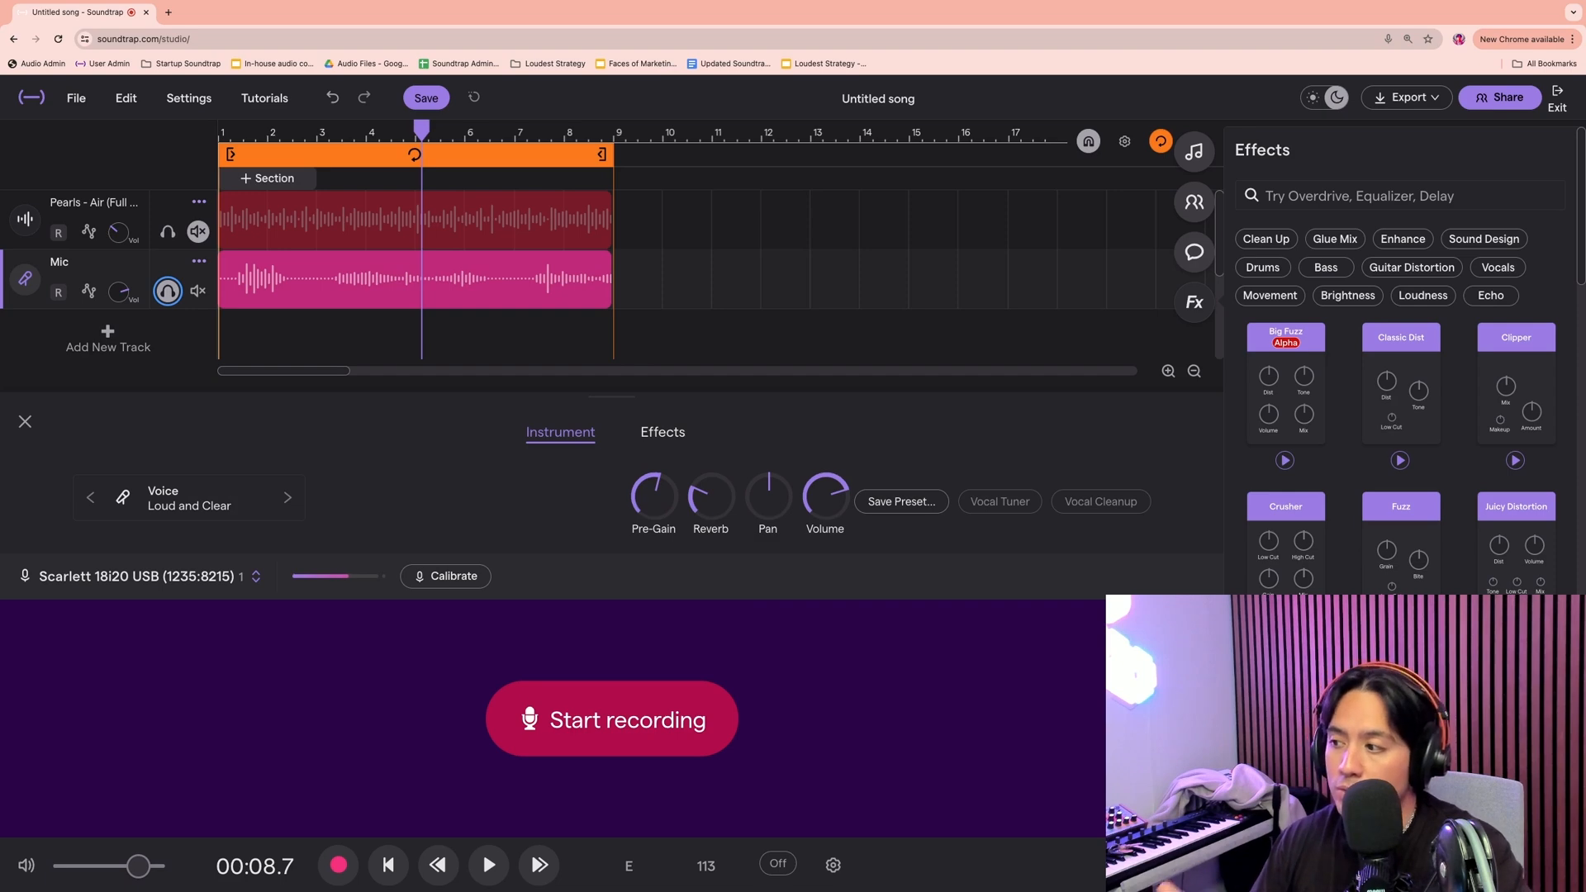
pyautogui.click(189, 498)
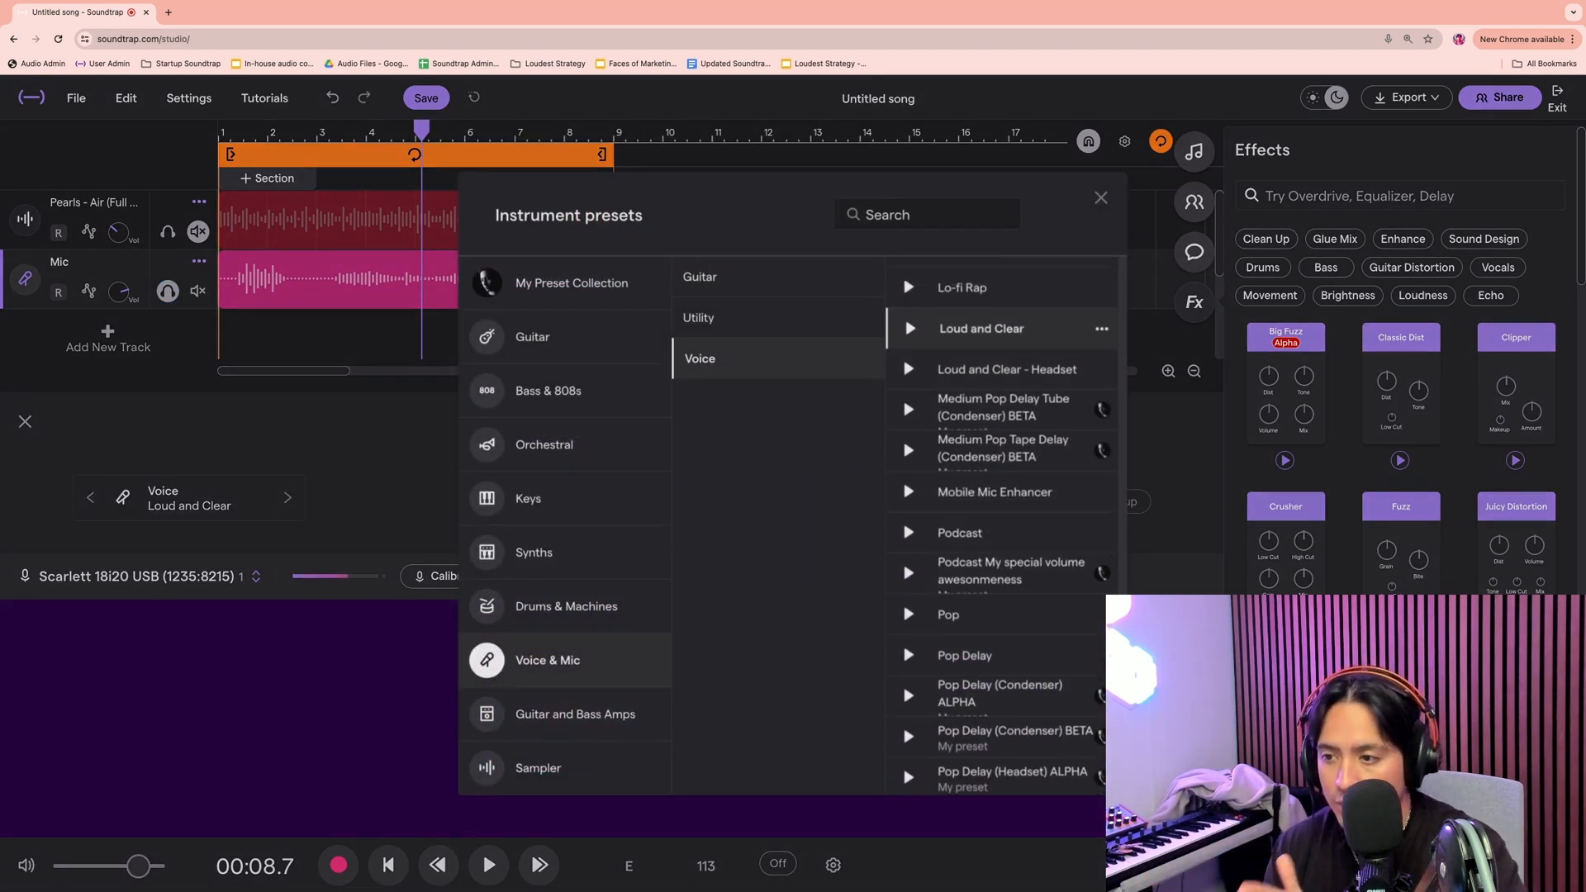
pyautogui.press('Escape')
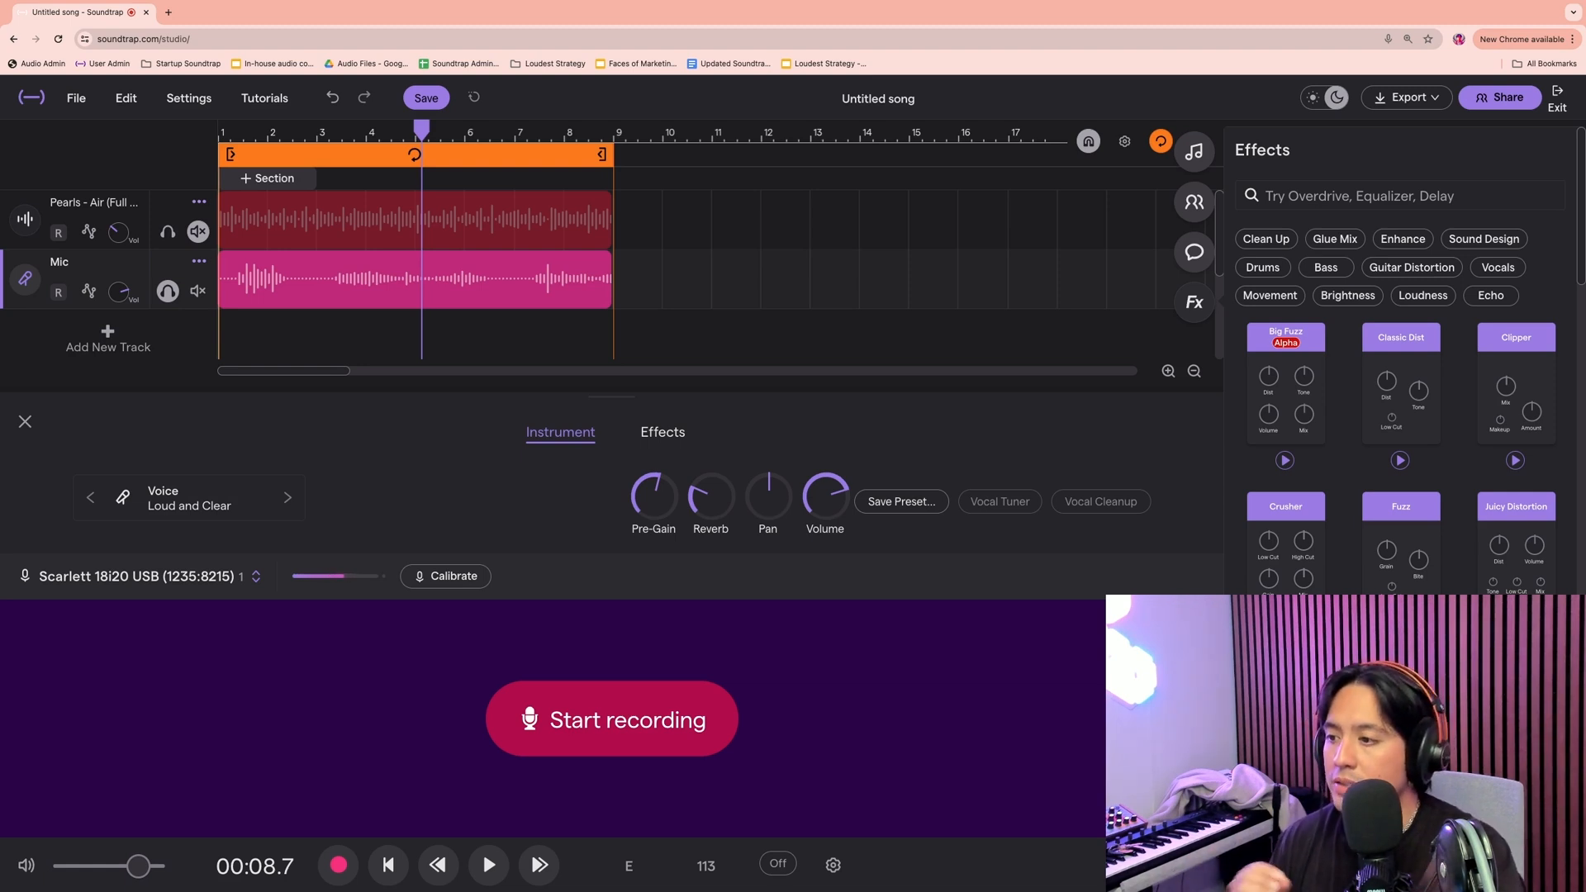
# Remove the Filter, Visual EQ, Dynamics Compressor, Clipper, Stereo Delay and Reverb from the Mic track's effects chain, keeping only Volume
pyautogui.click(663, 432)
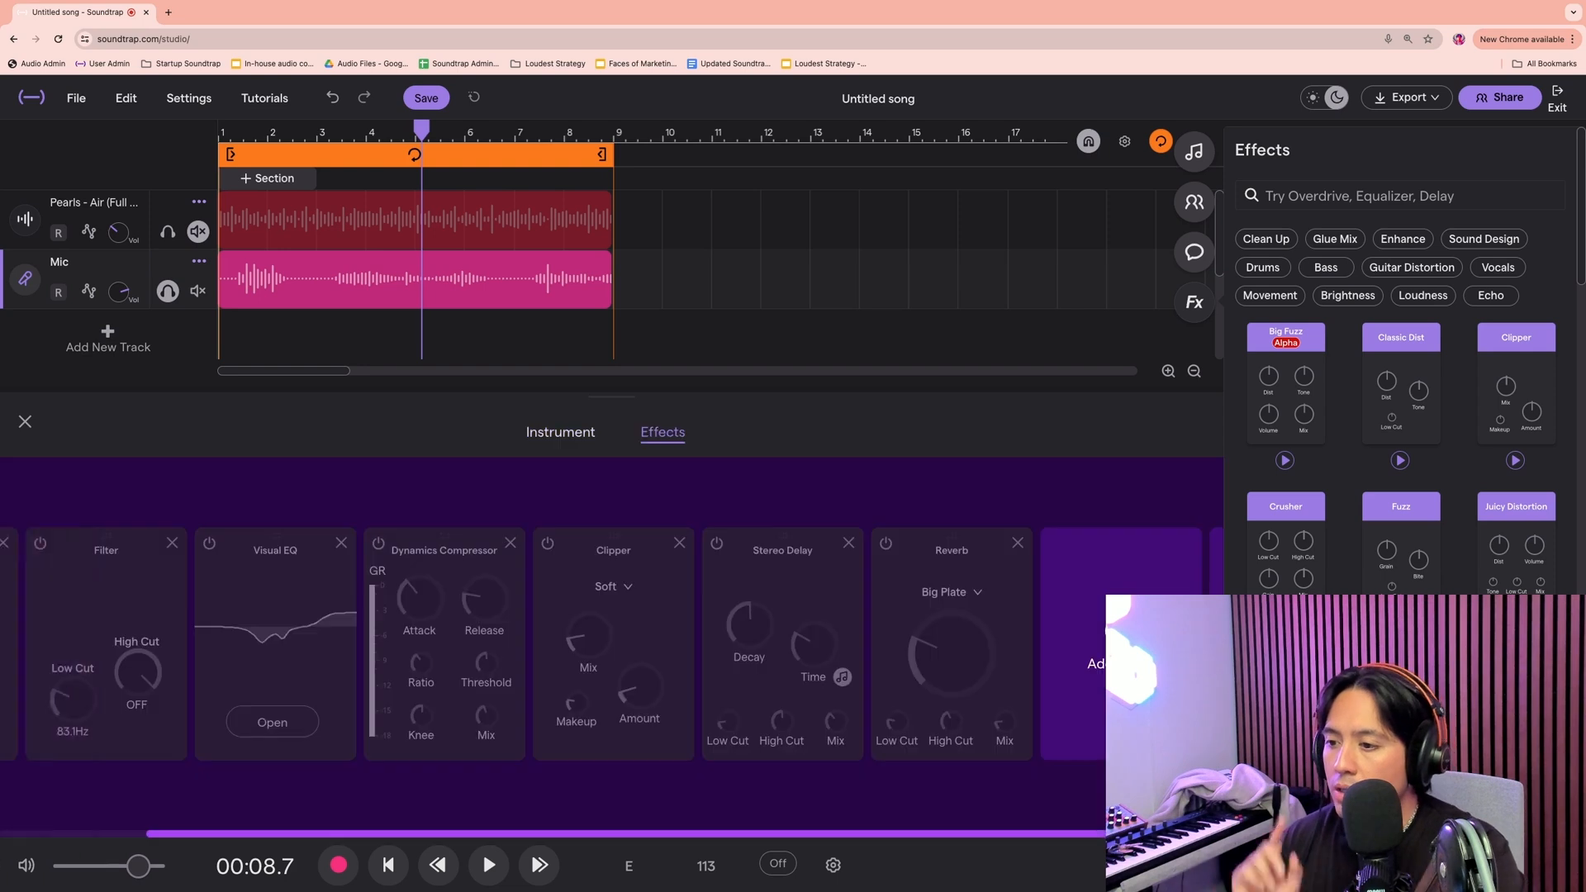
pyautogui.click(34, 647)
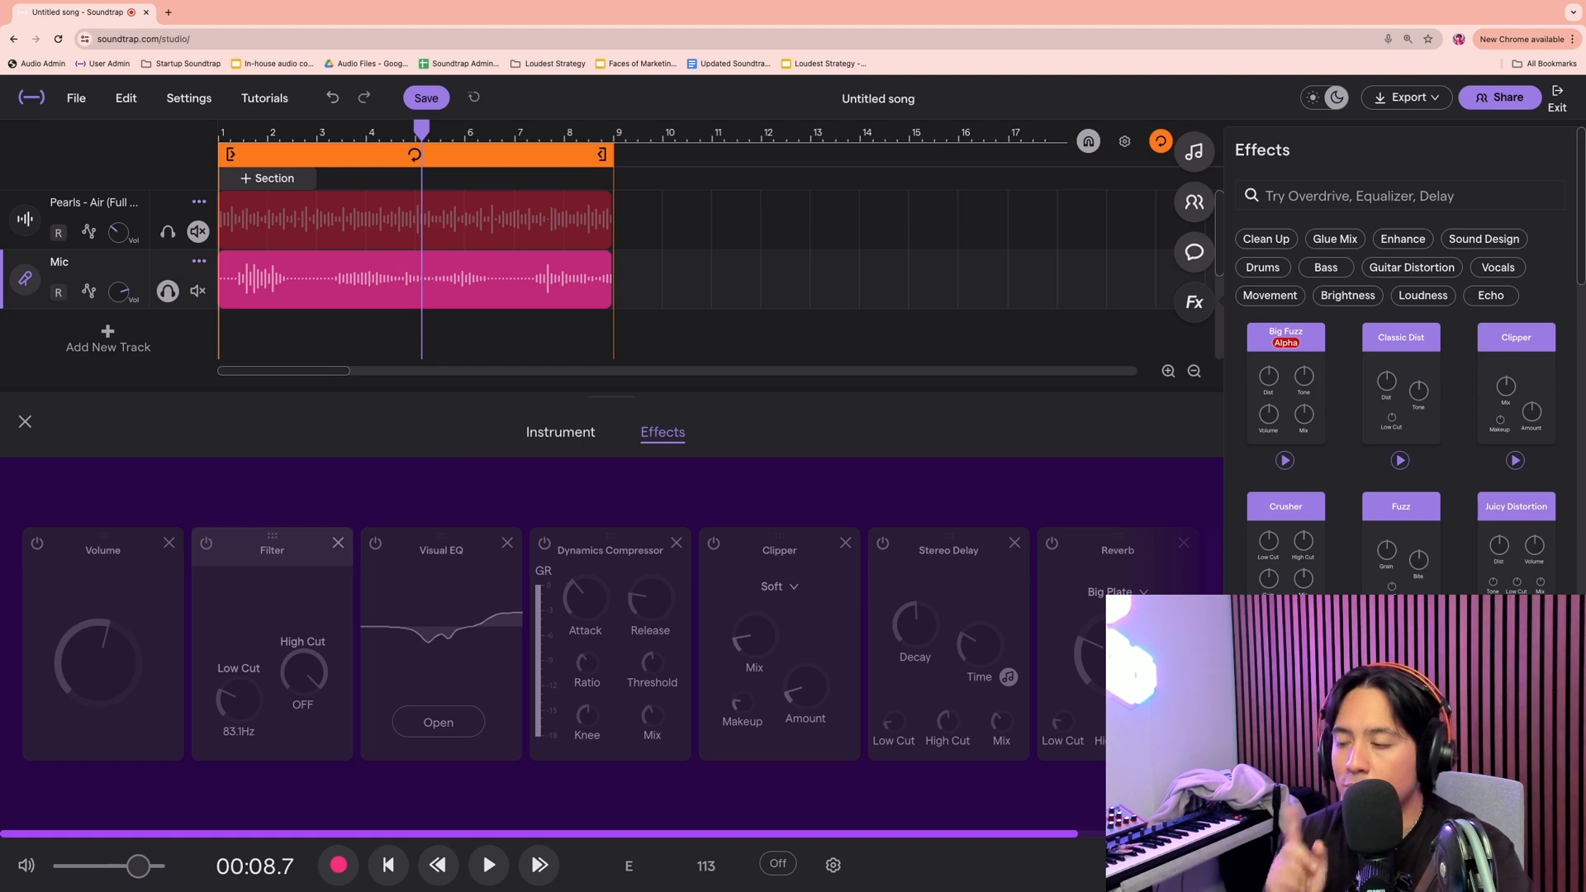
pyautogui.click(338, 542)
pyautogui.click(338, 542)
pyautogui.click(338, 543)
pyautogui.click(338, 543)
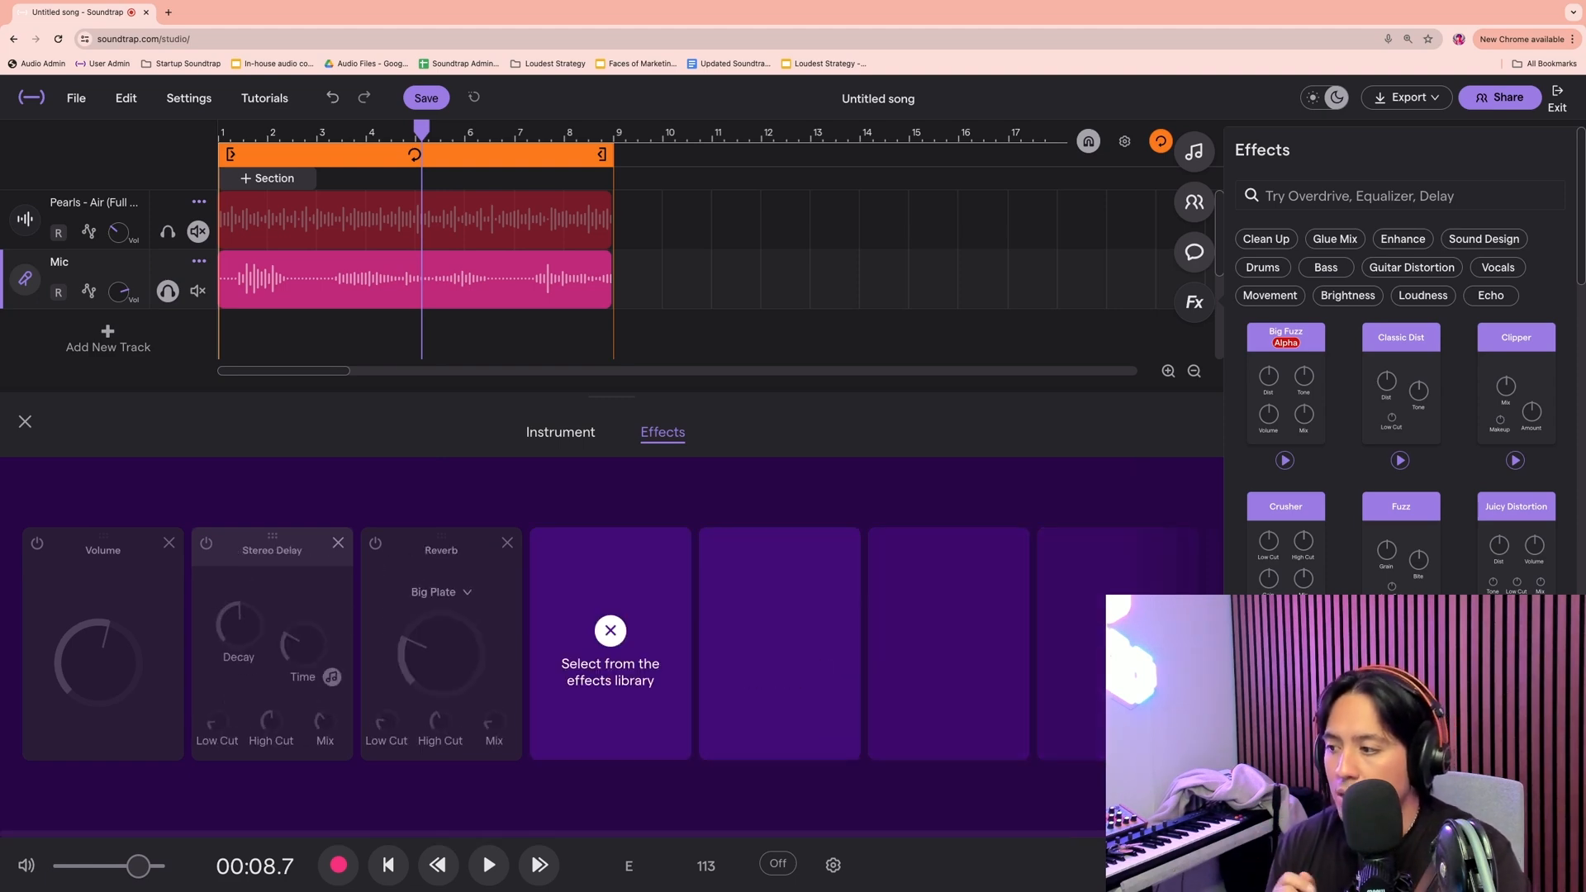
pyautogui.click(338, 543)
pyautogui.click(338, 543)
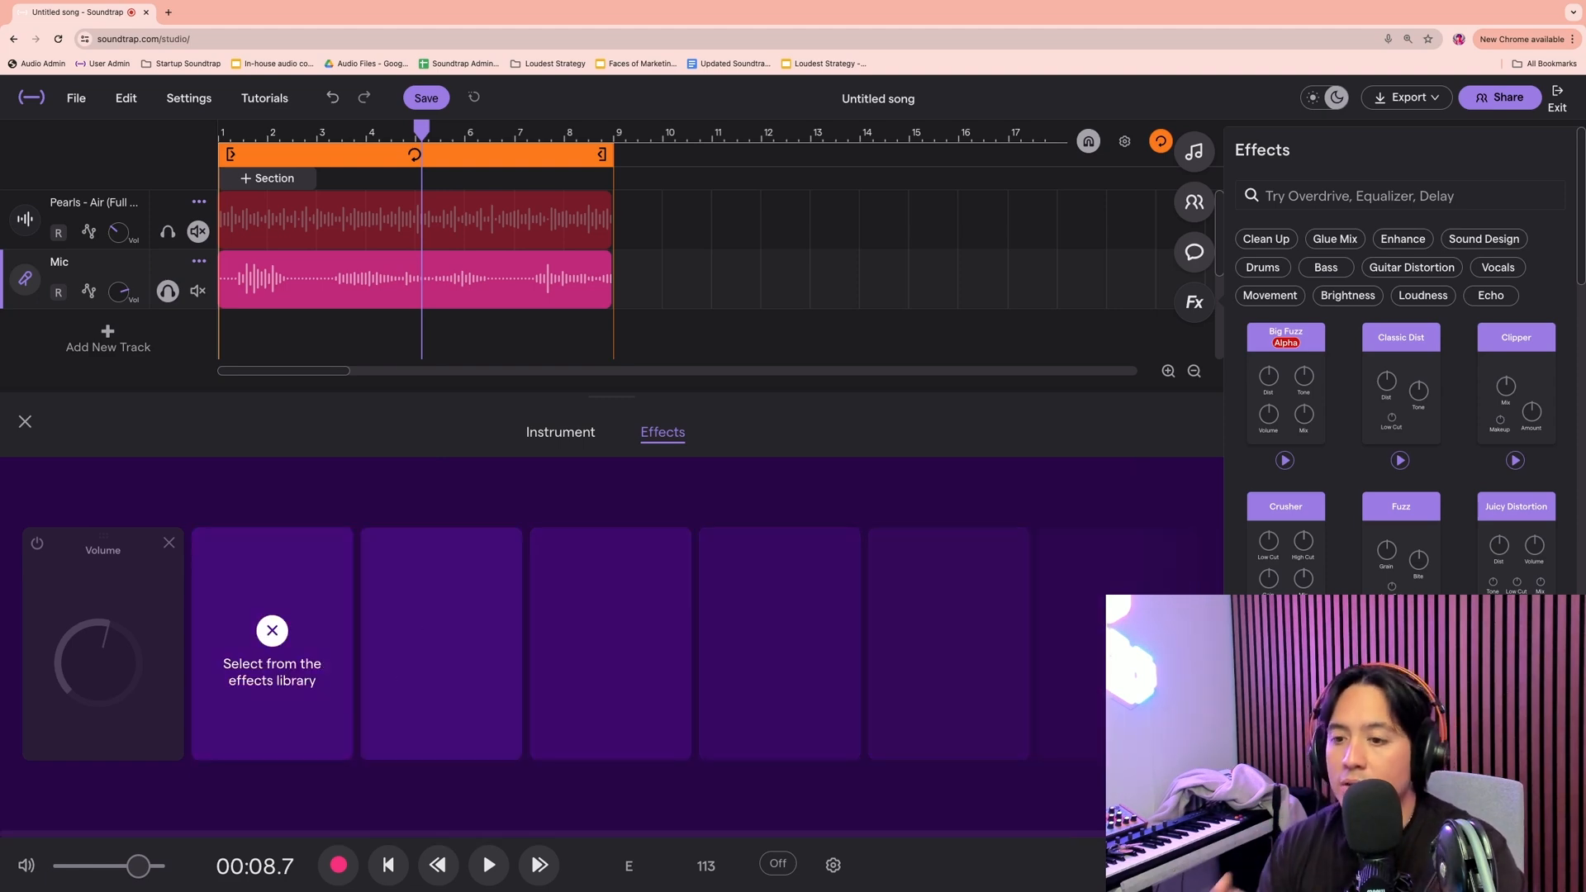
# Add a Filter effect from the effects library after Volume in the Mic track's chain
pyautogui.scroll(-5, 1400, 371)
pyautogui.scroll(-1, 1400, 372)
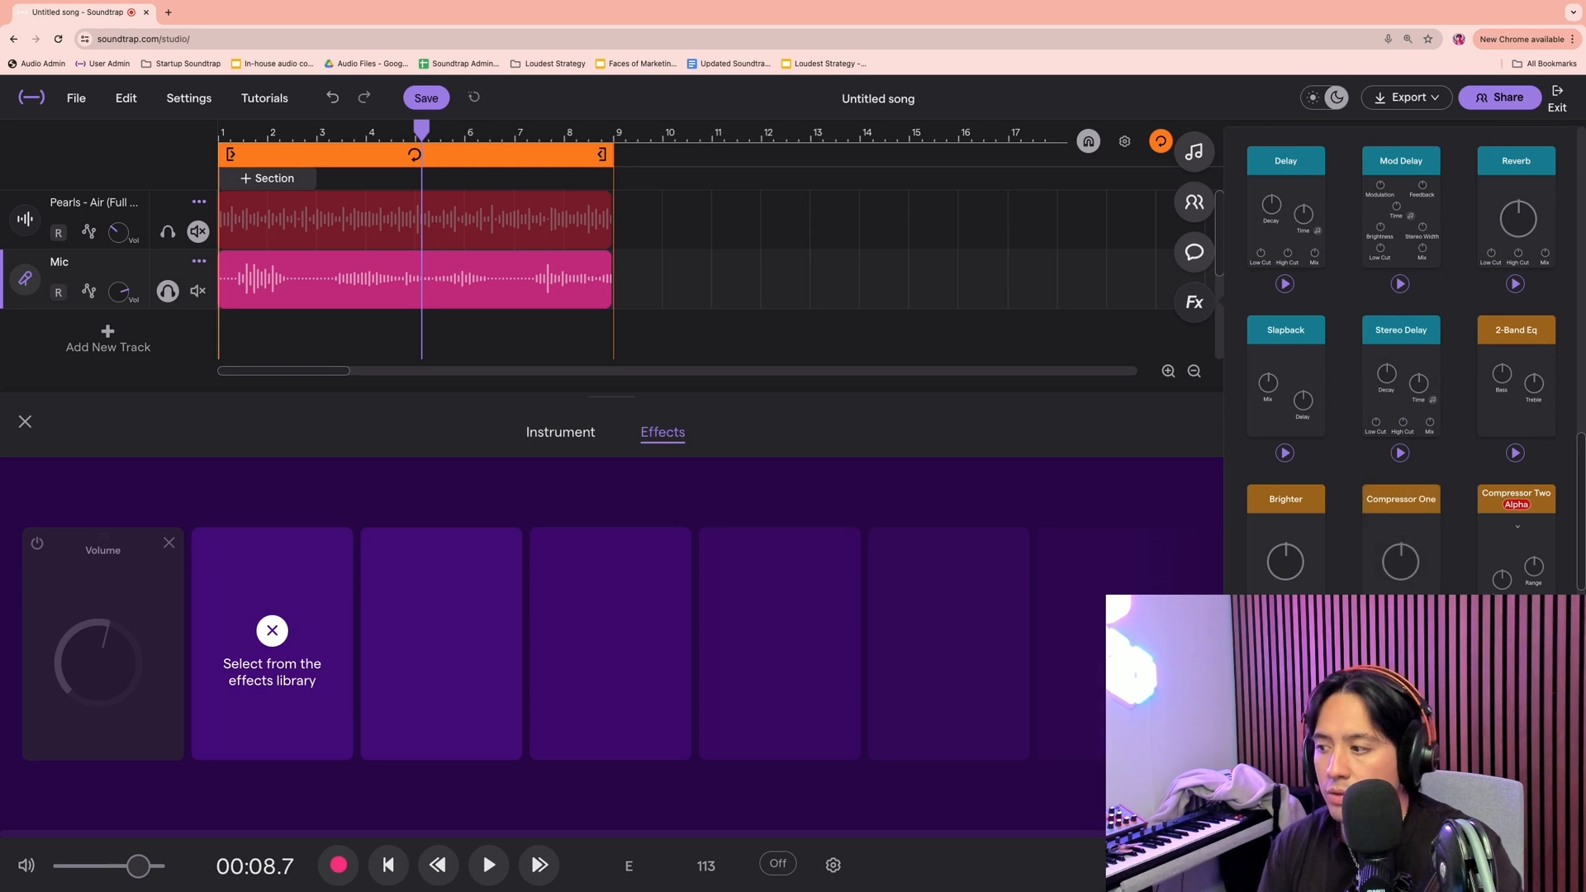
pyautogui.click(1400, 702)
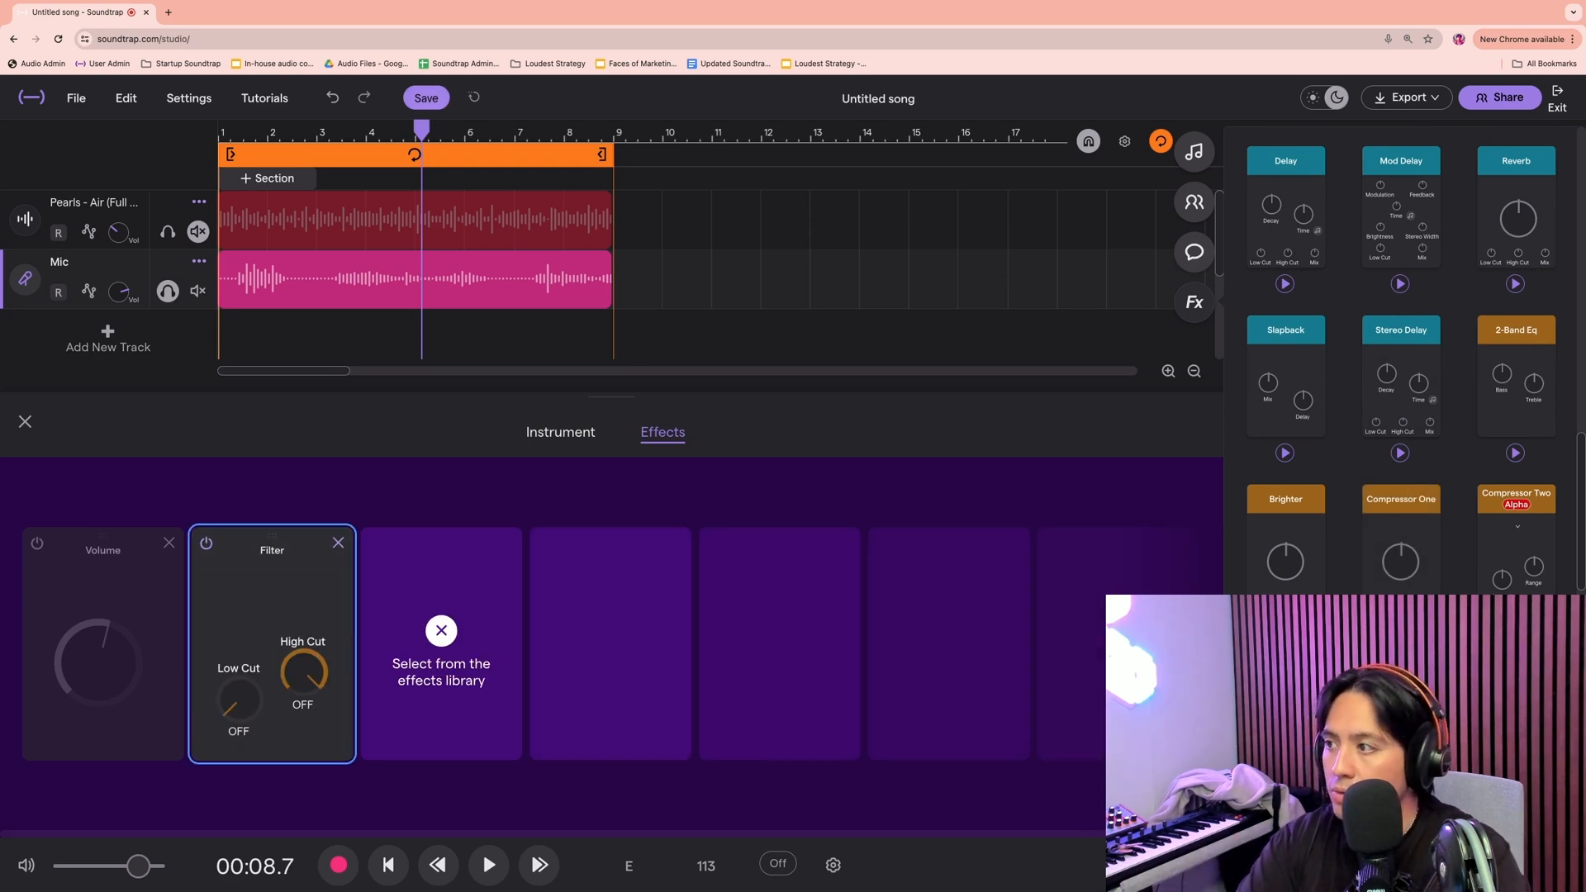
# Play the vocal from the start while sweeping the Filter's Low Cut up and back to OFF
pyautogui.press('Return')
pyautogui.press('space')
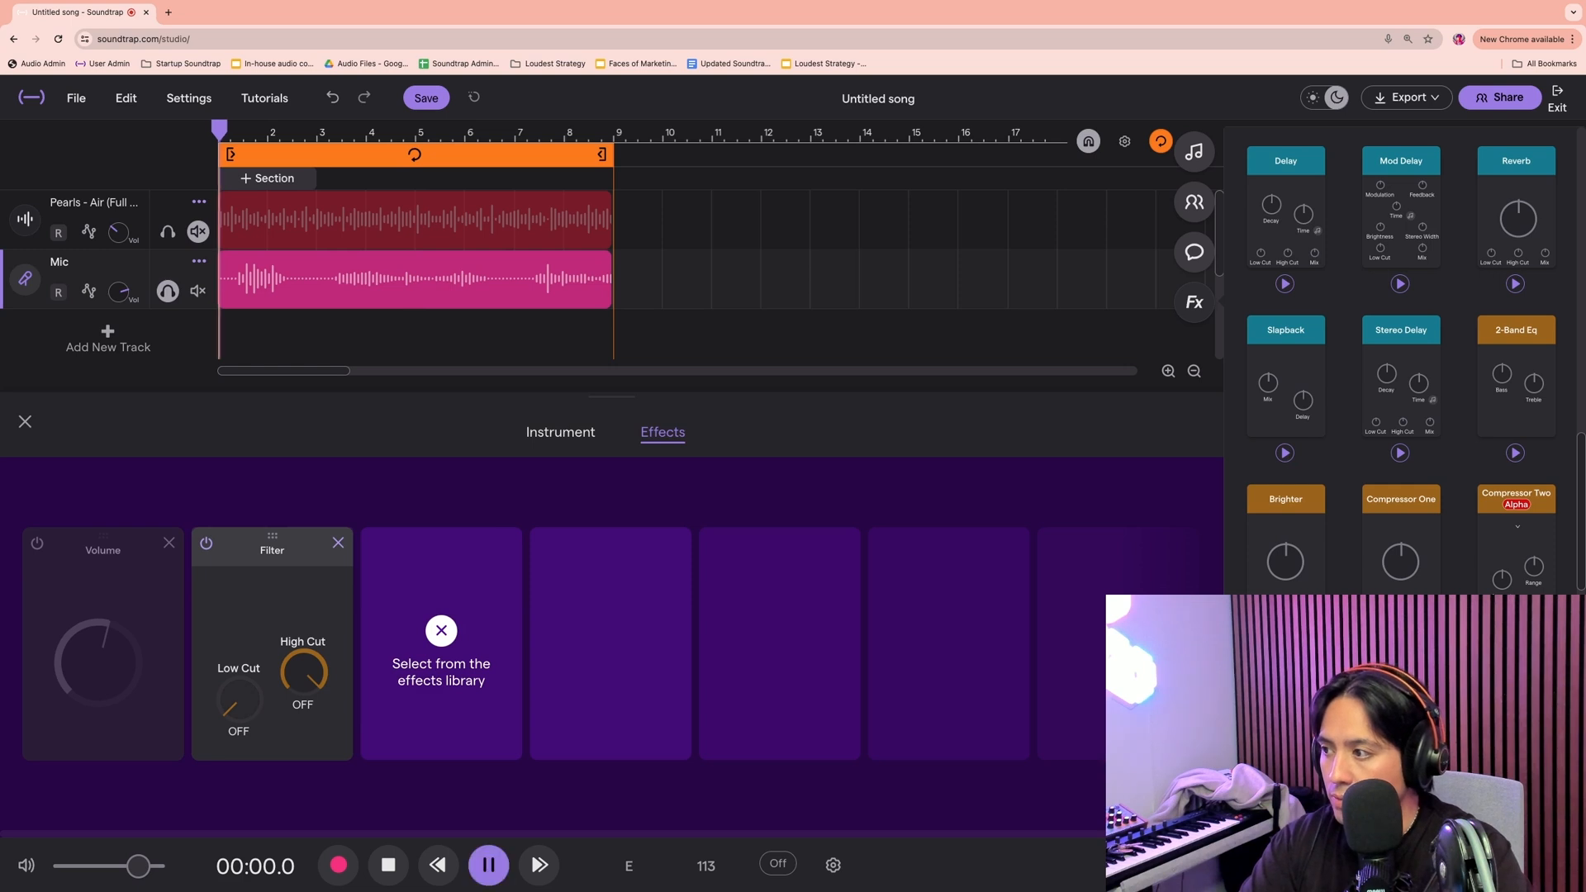
pyautogui.moveTo(239, 699); pyautogui.dragTo(239, 649)
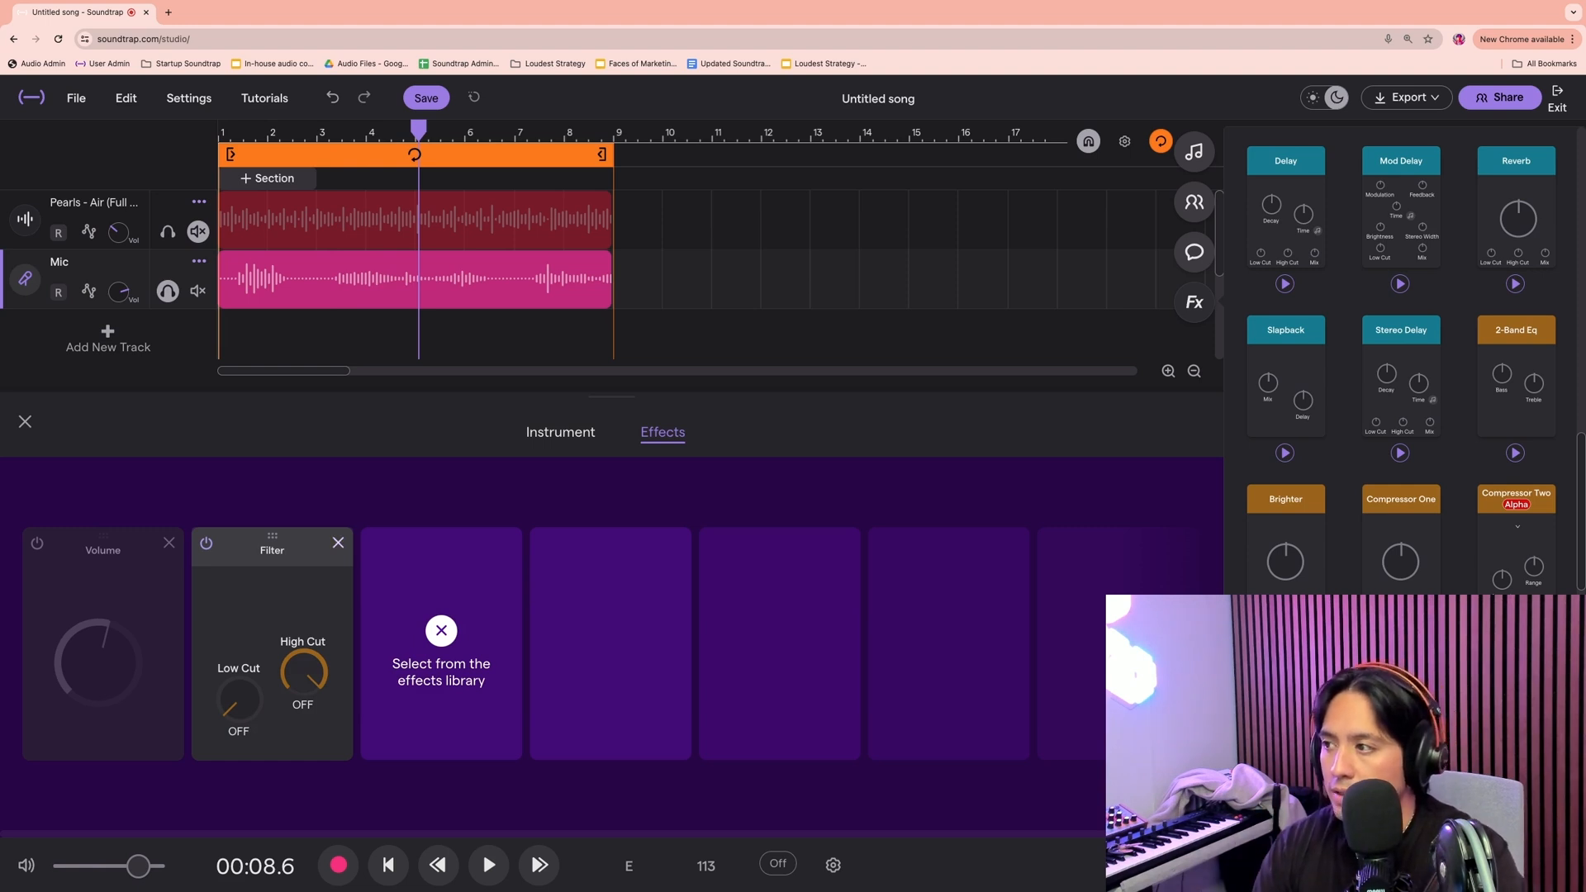
# Replay the vocal while lowering the Filter's High Cut to 2582 Hz, stop playback, and return High Cut to OFF
pyautogui.press('Return')
pyautogui.press('space')
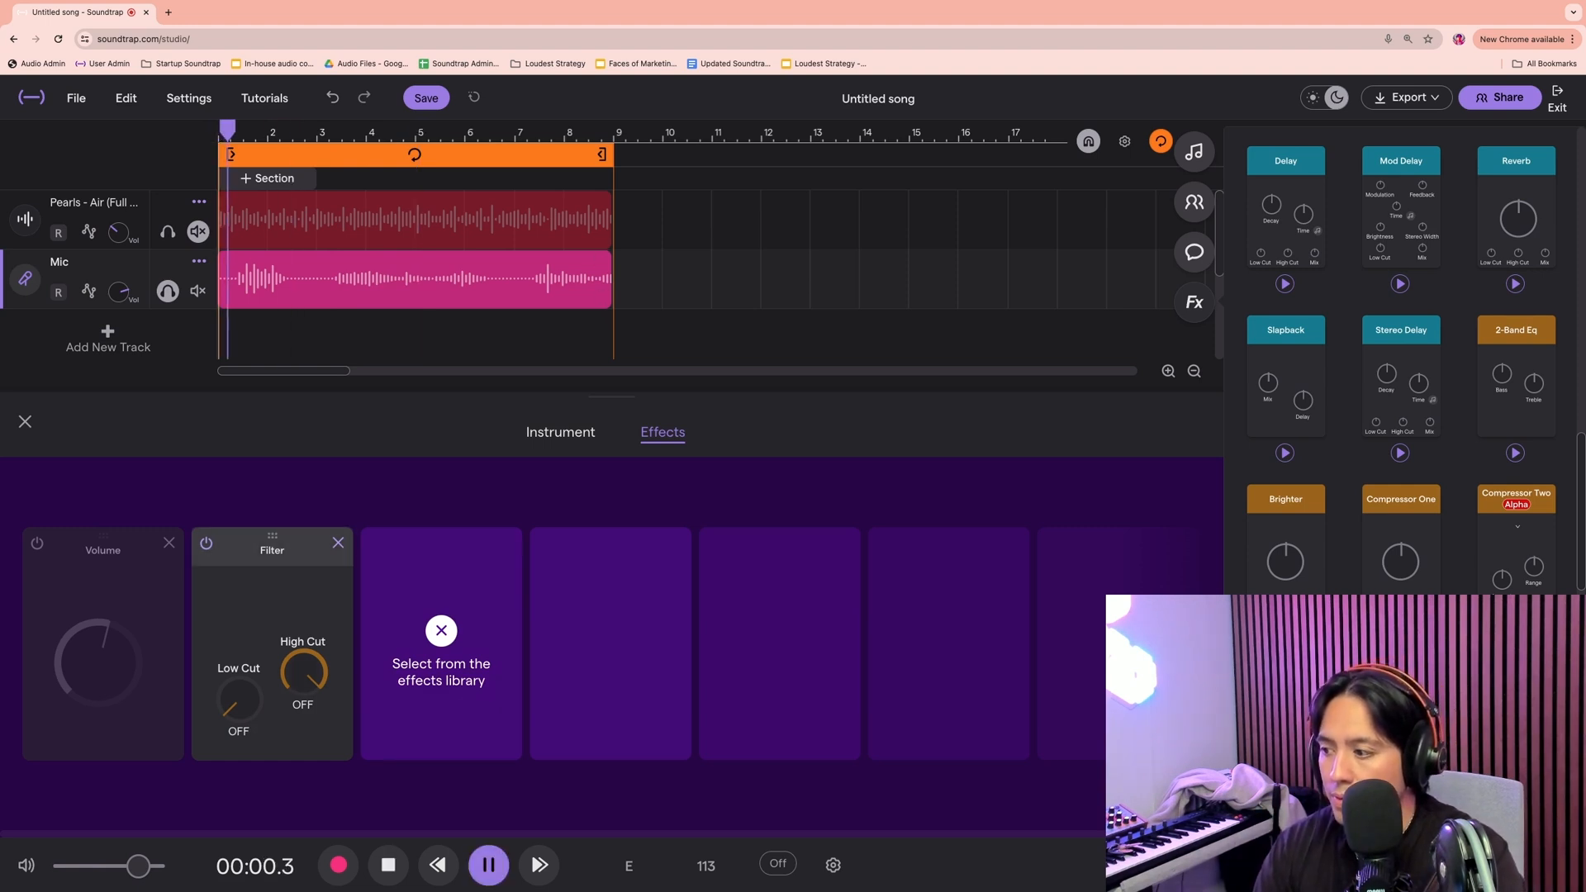
pyautogui.moveTo(304, 671); pyautogui.dragTo(304, 692)
pyautogui.press('space')
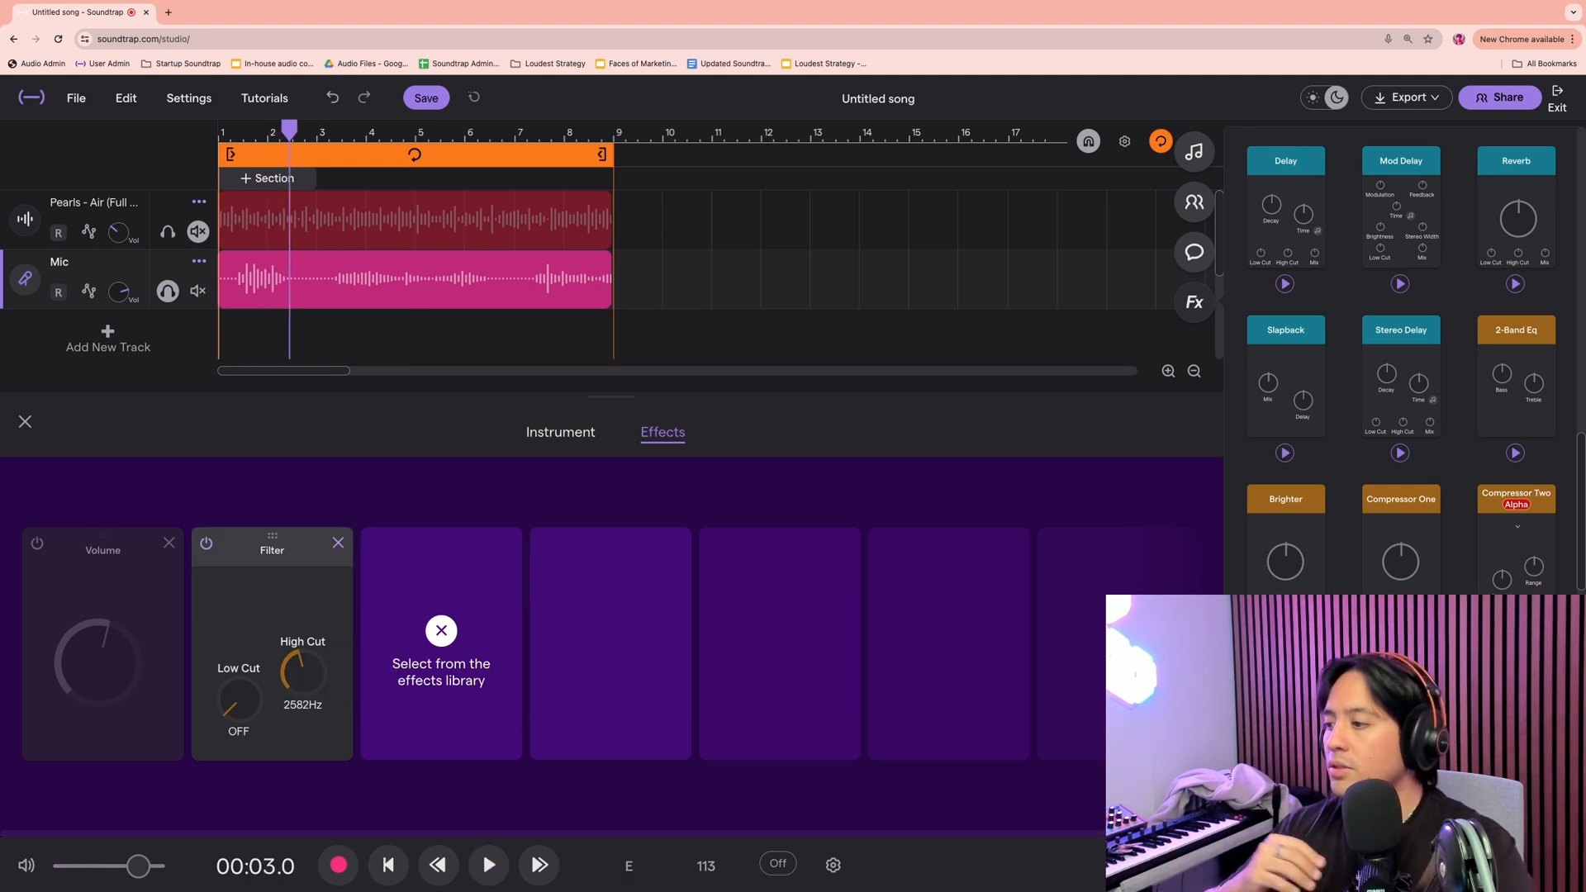
pyautogui.moveTo(304, 692); pyautogui.dragTo(304, 665)
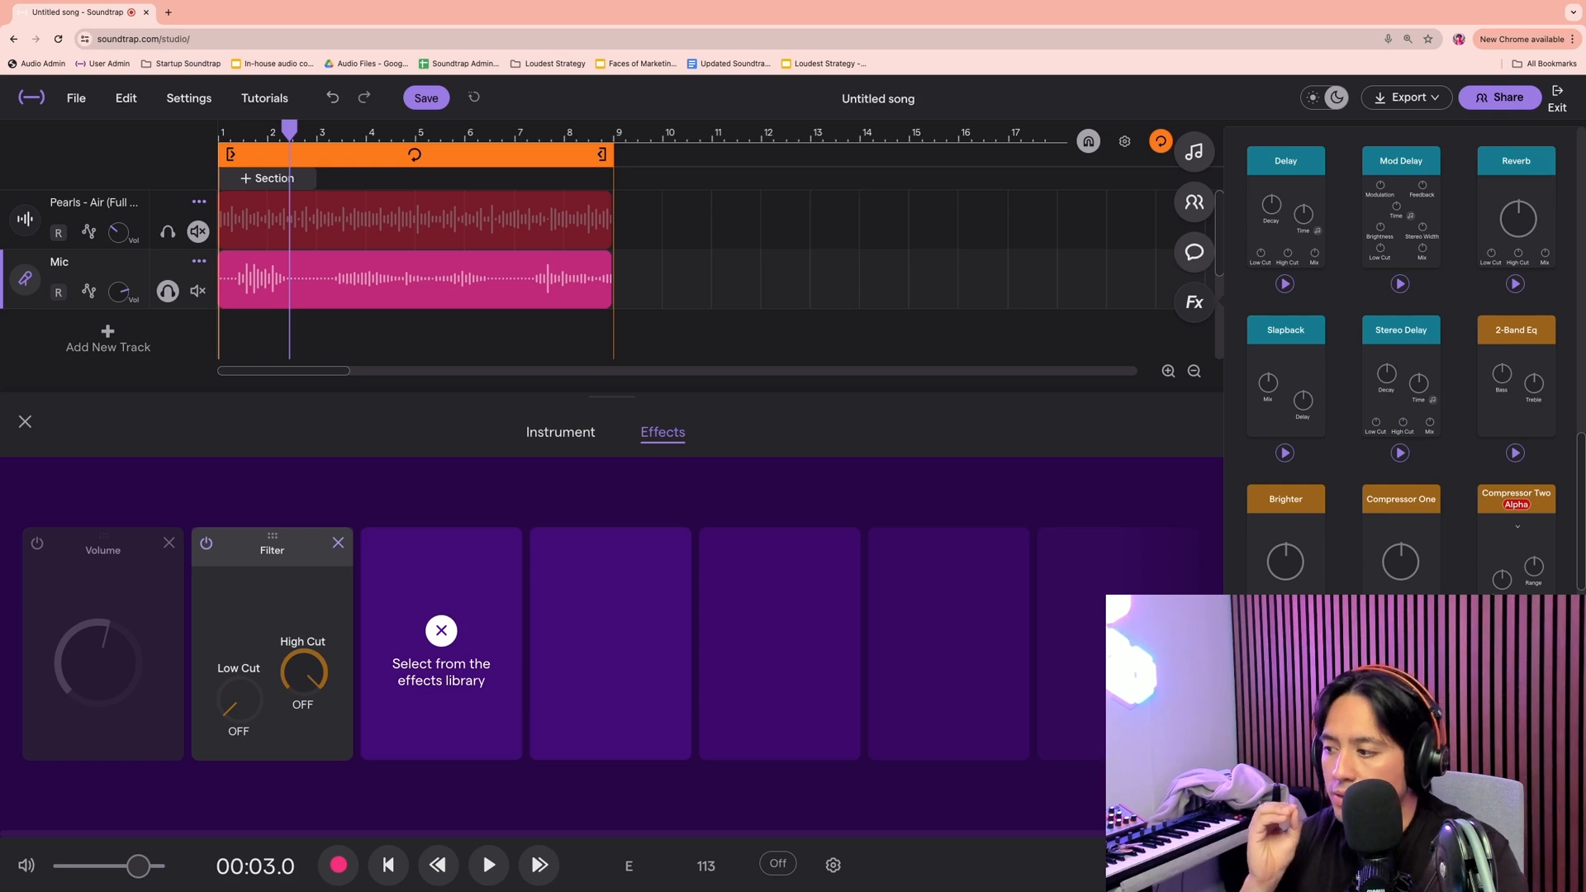
# Set the Filter's Low Cut to 83.1 Hz and play back the opening phrase of the vocal
pyautogui.click(239, 701)
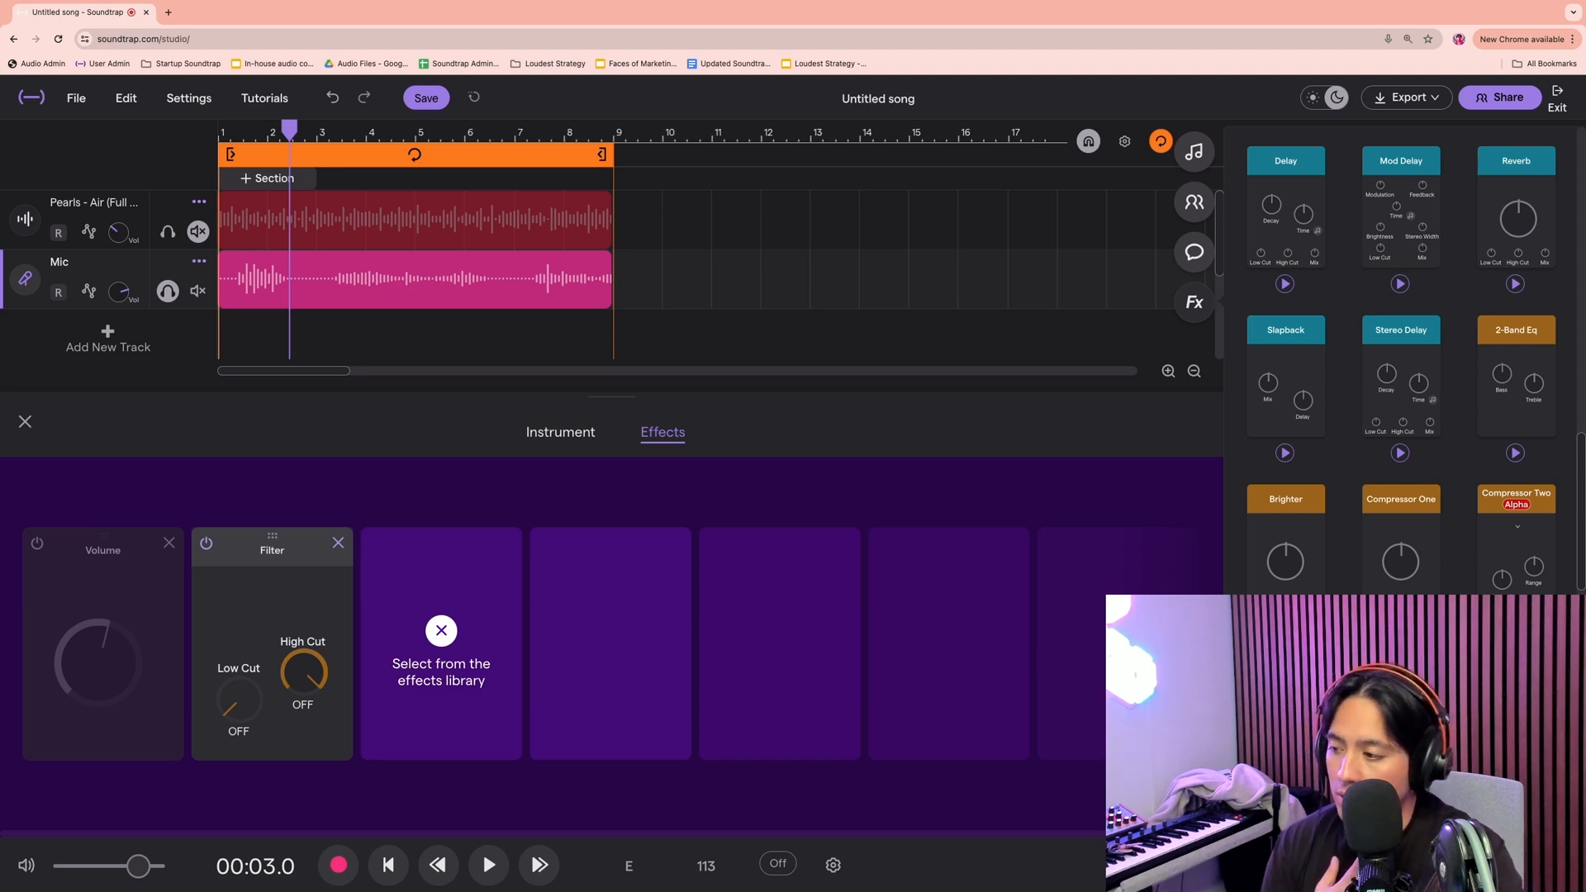
pyautogui.moveTo(239, 699); pyautogui.dragTo(239, 682)
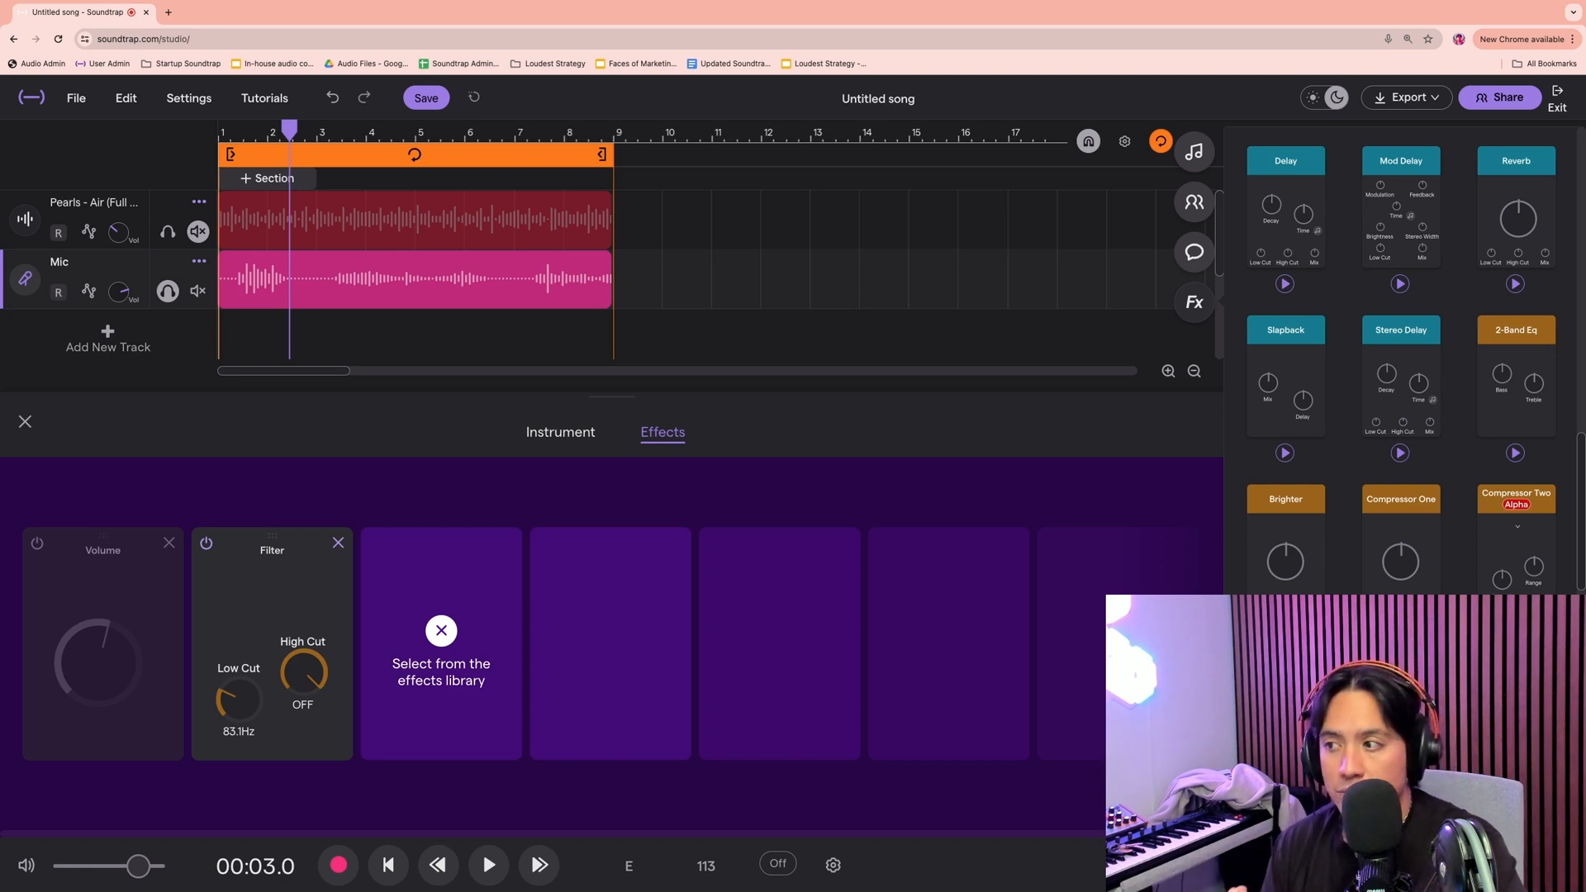
pyautogui.press('Return')
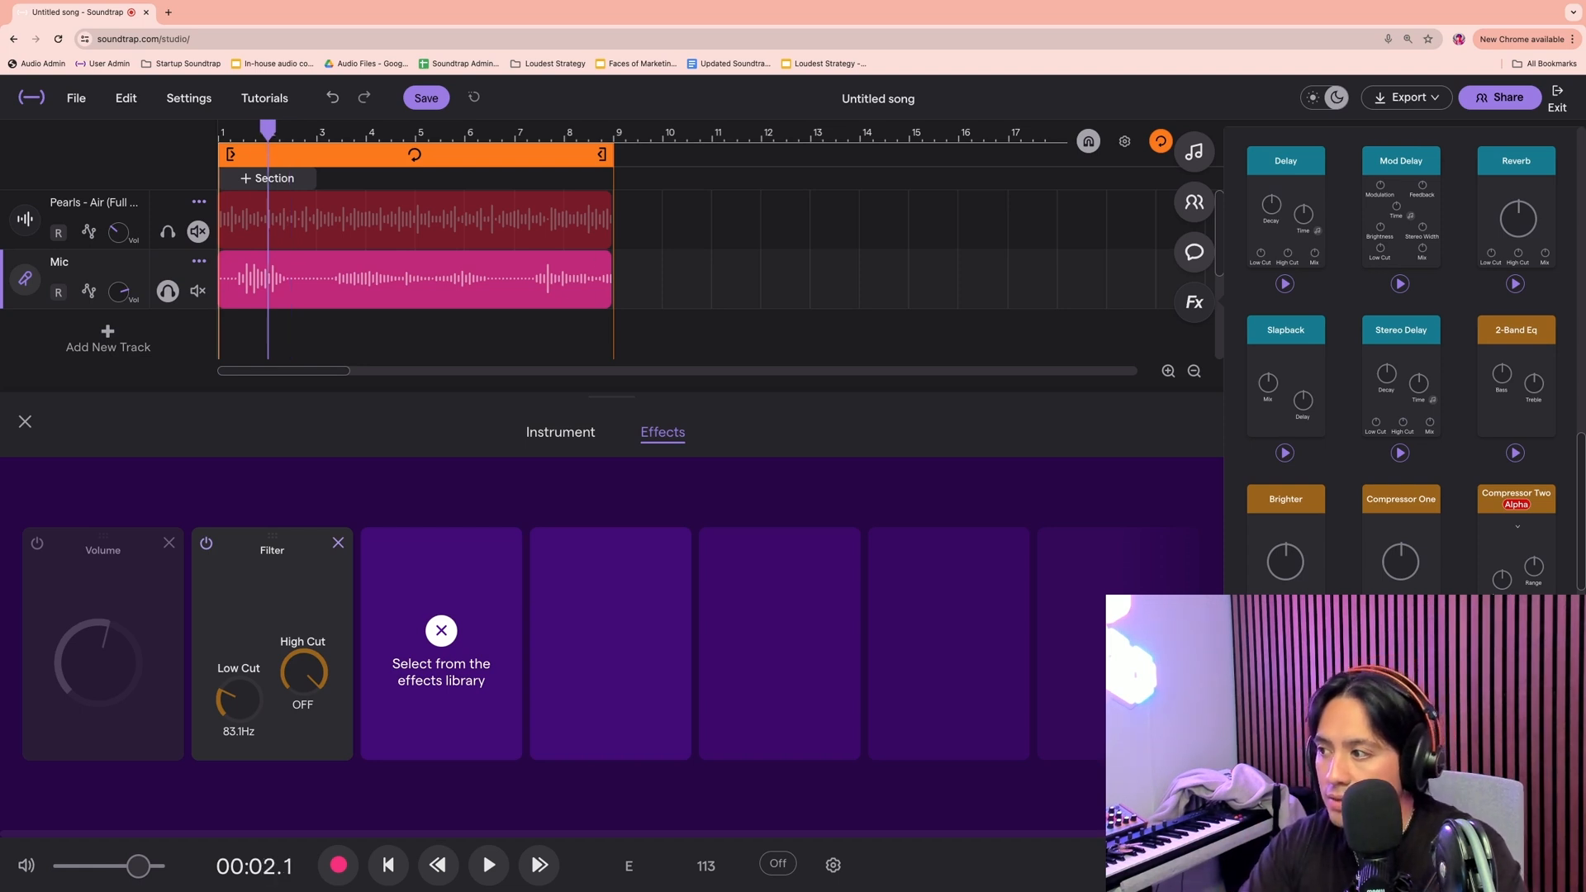
pyautogui.press('space')
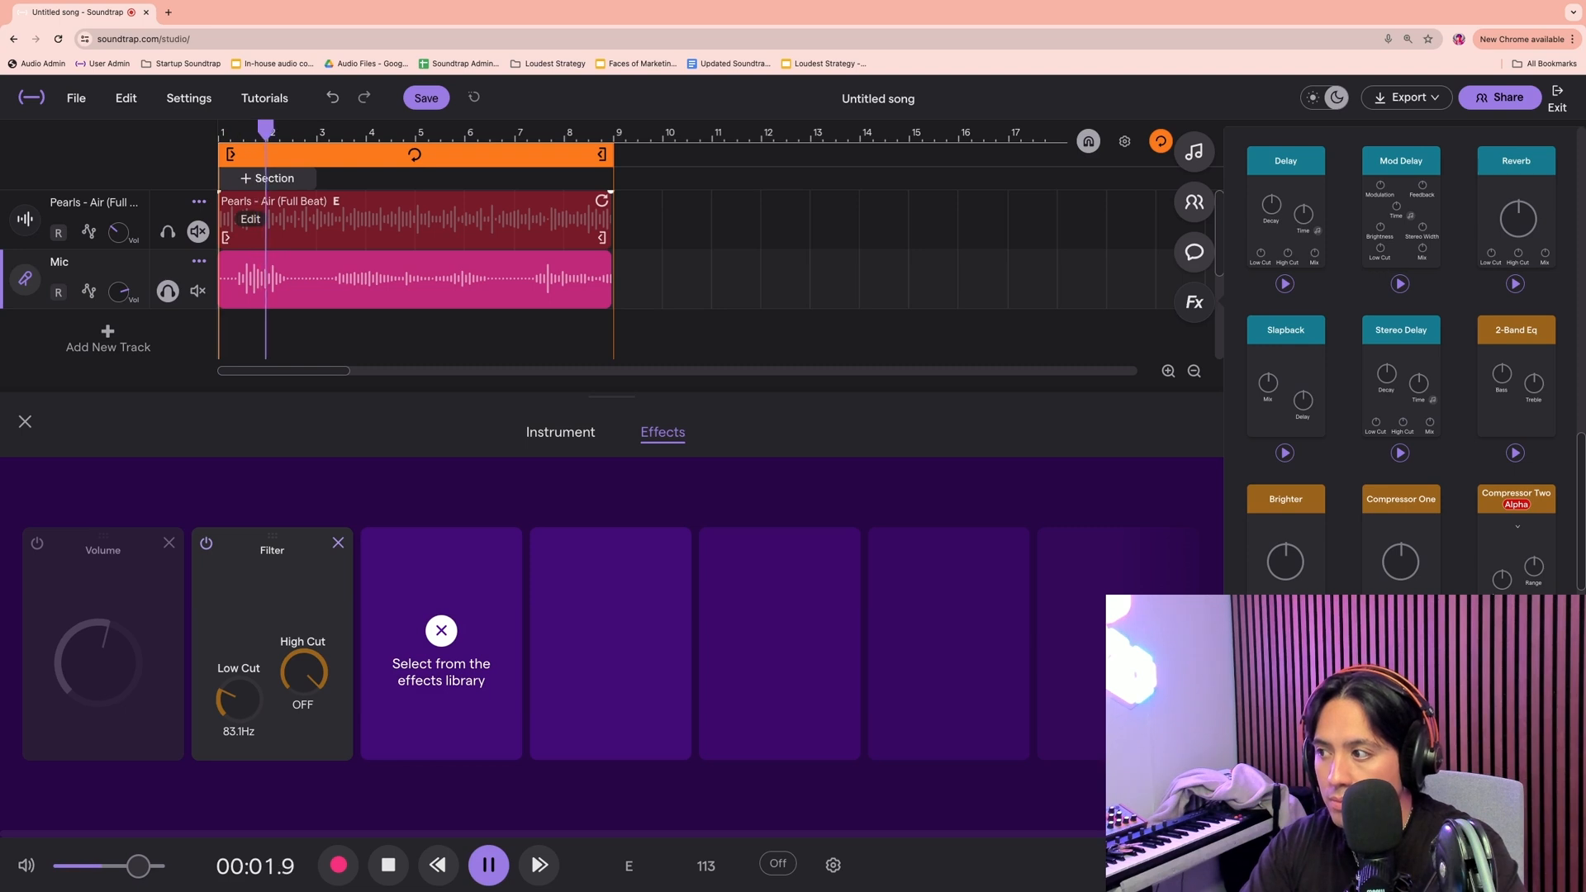
pyautogui.press('space')
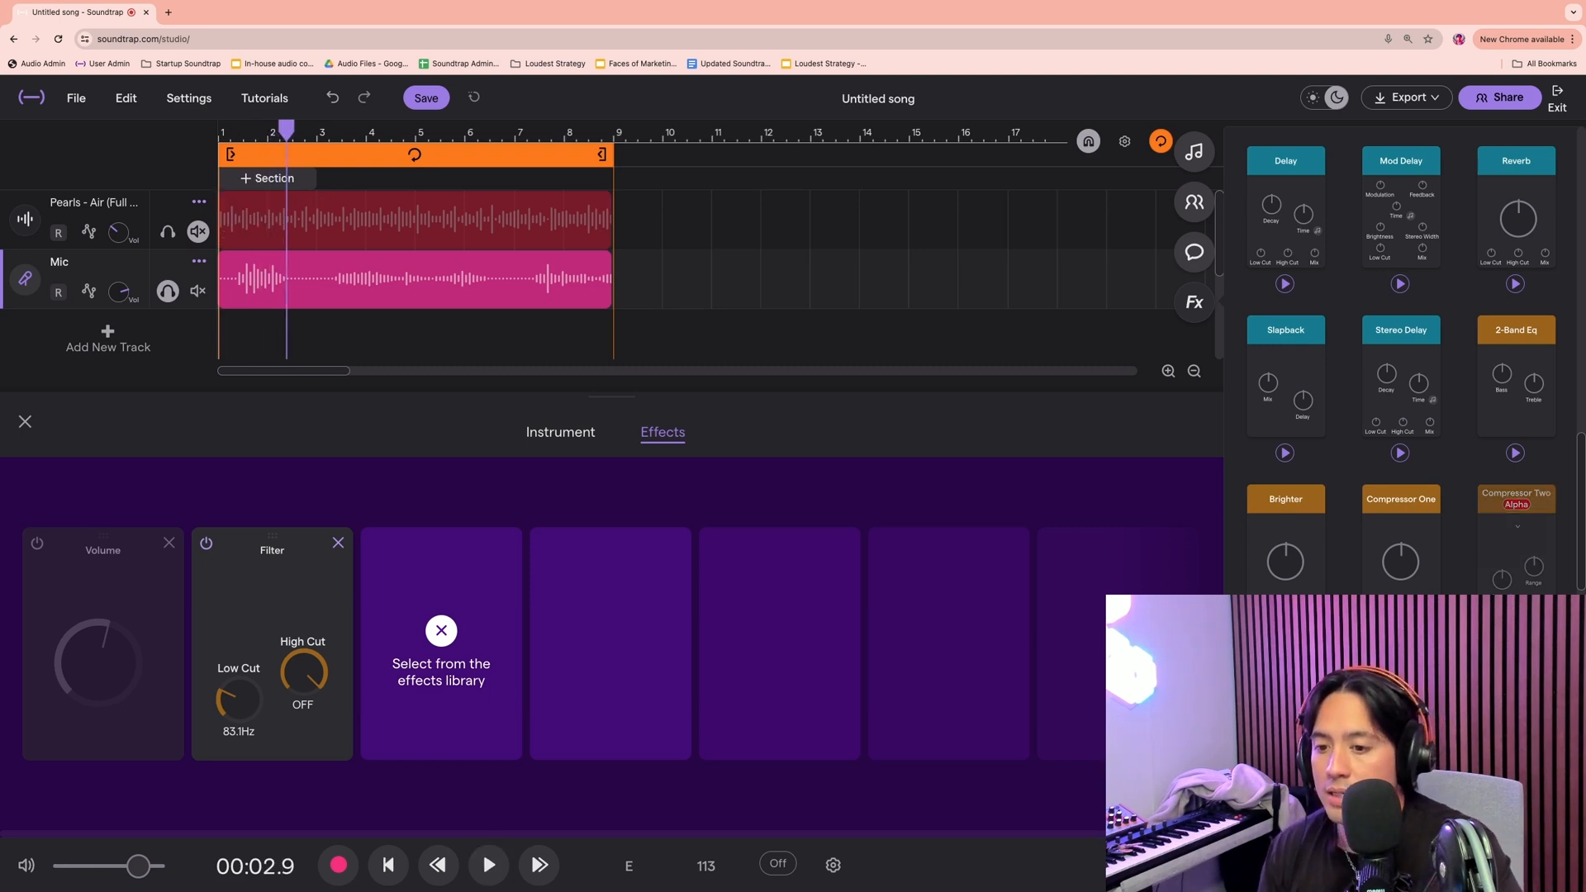
# Add a Visual EQ after the Filter on the Mic track and inspect its five-band graph
pyautogui.scroll(-3, 1401, 355)
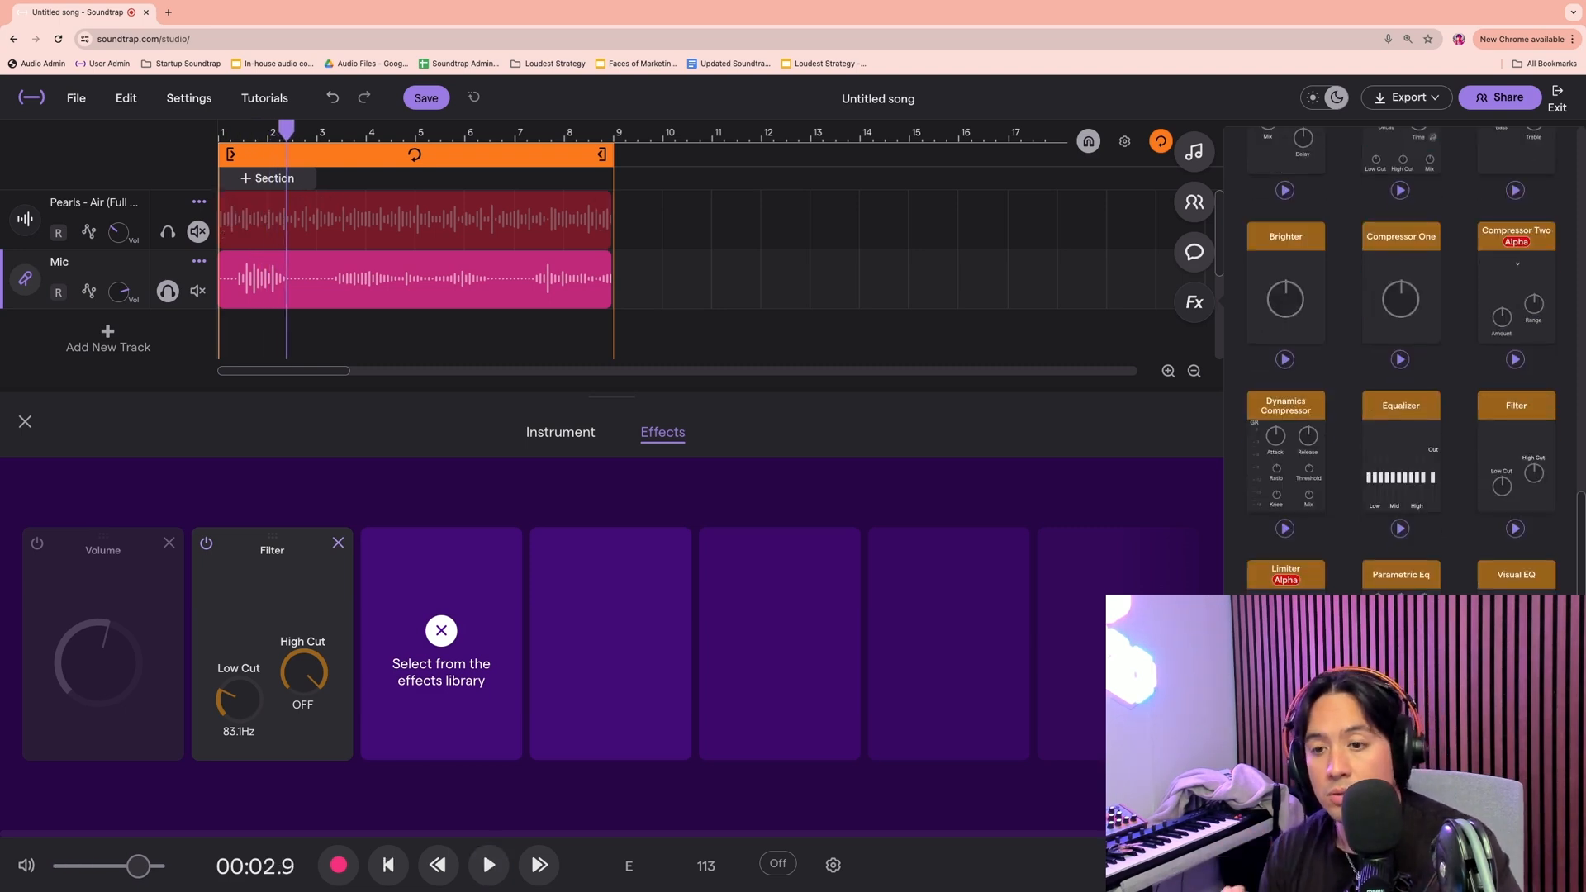
pyautogui.click(1516, 574)
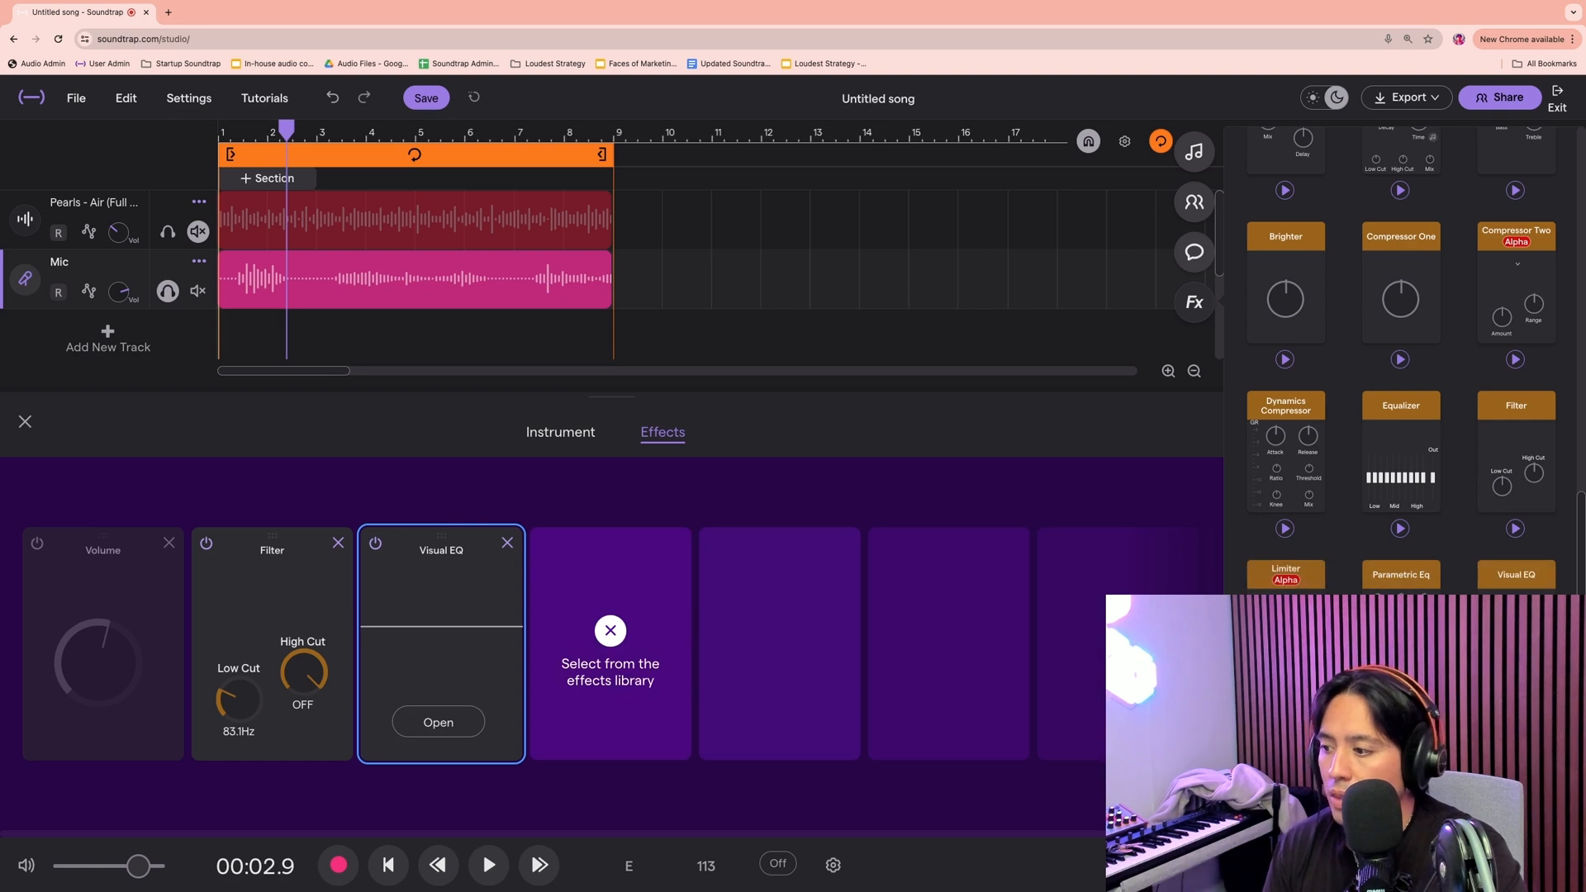
pyautogui.click(439, 722)
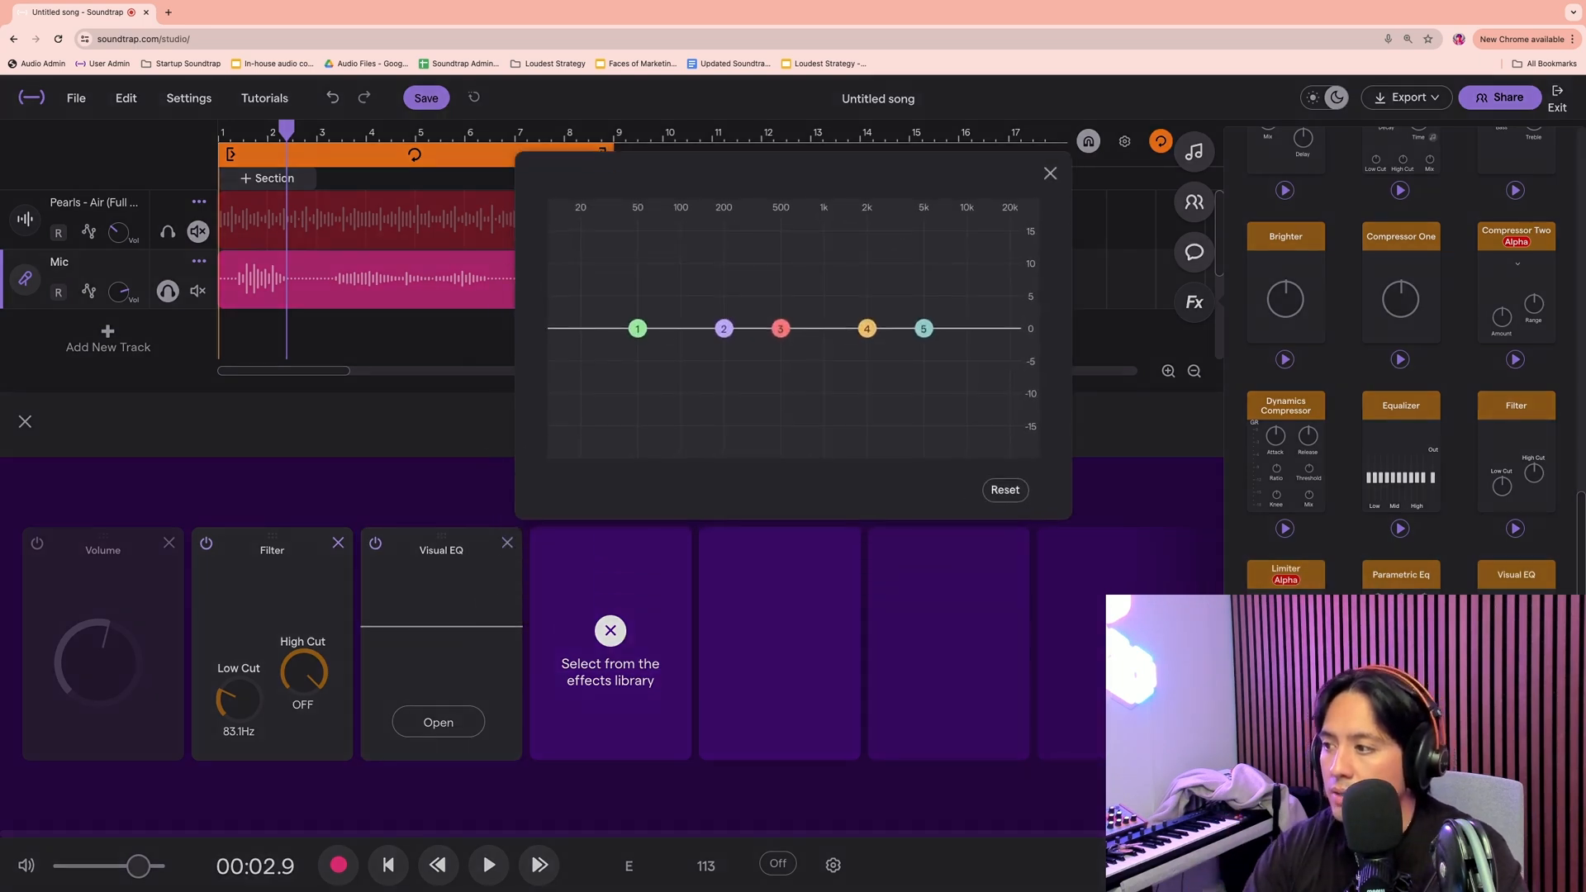
pyautogui.press('Escape')
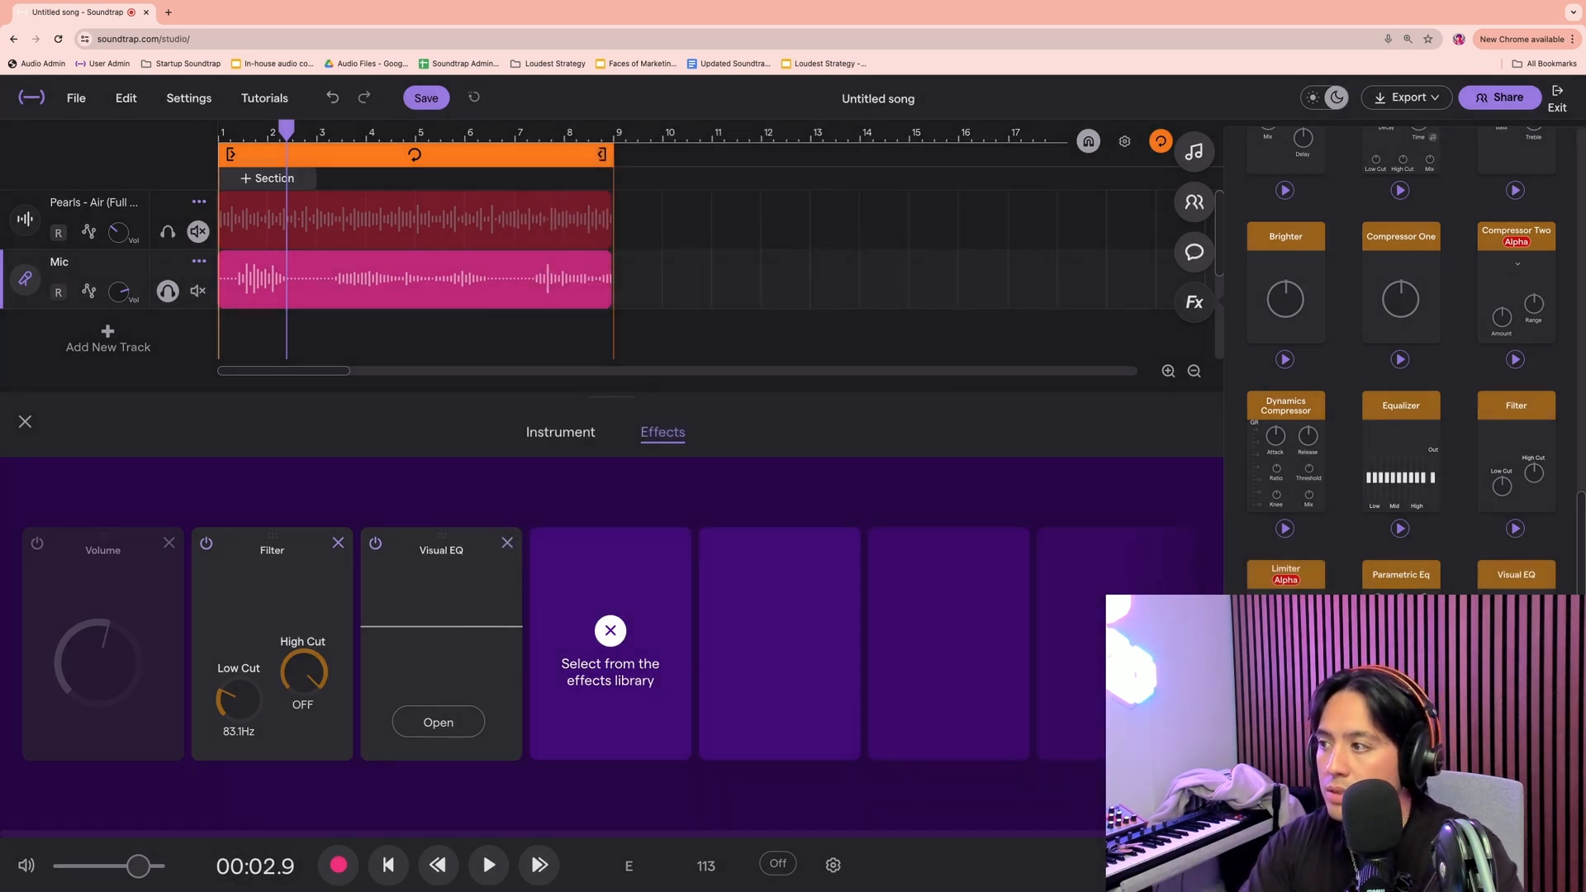
# Listen to the filtered vocal from the start and review the flat Visual EQ curve
pyautogui.press('Return')
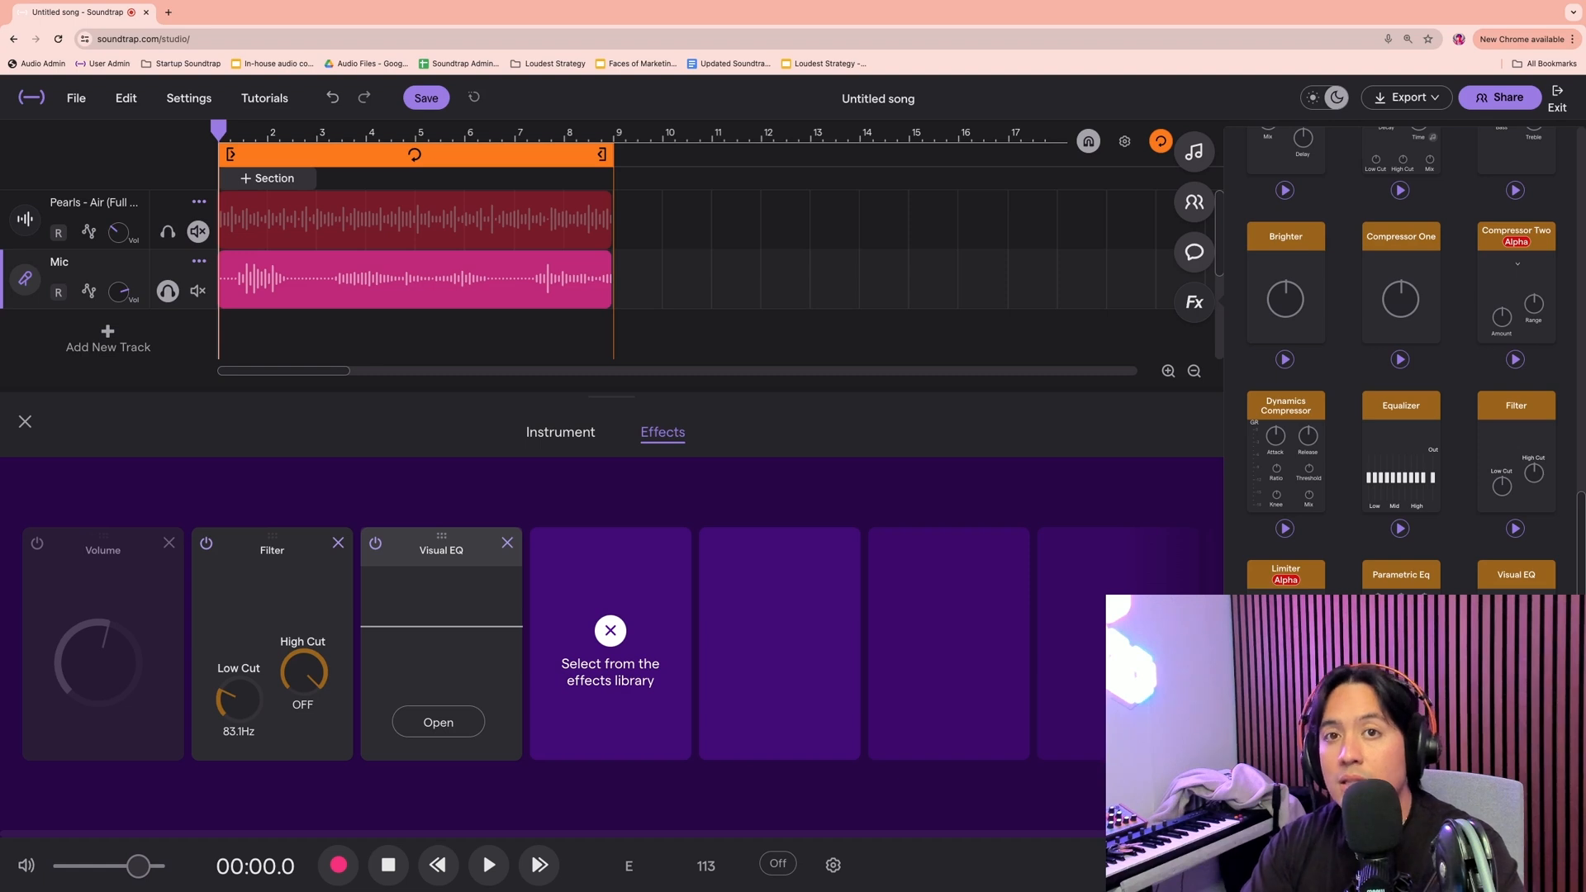
pyautogui.press('space')
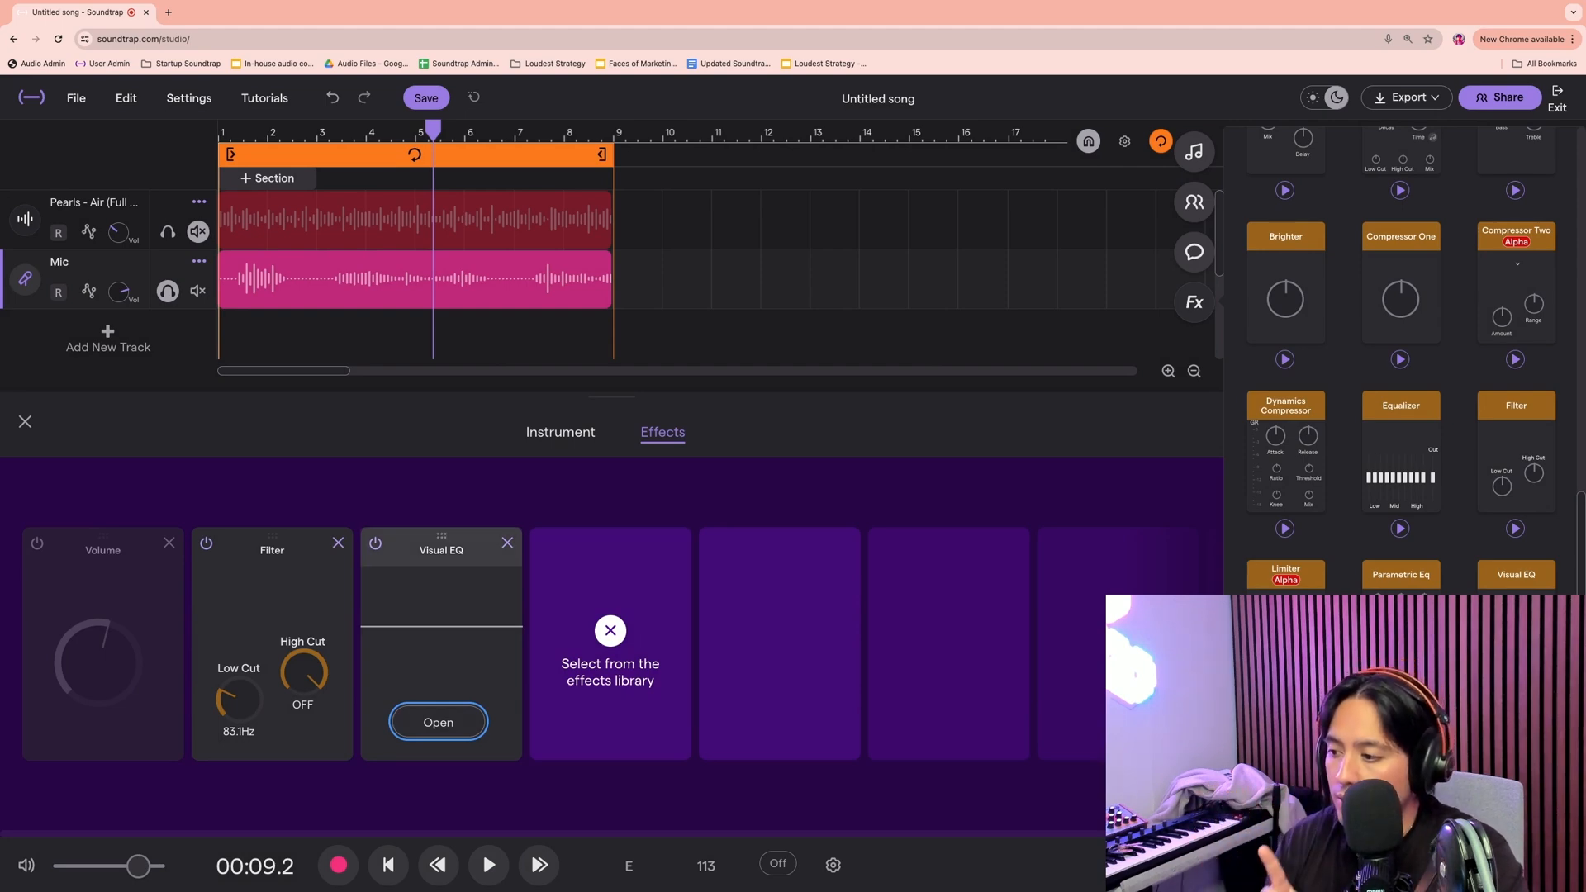
pyautogui.click(439, 722)
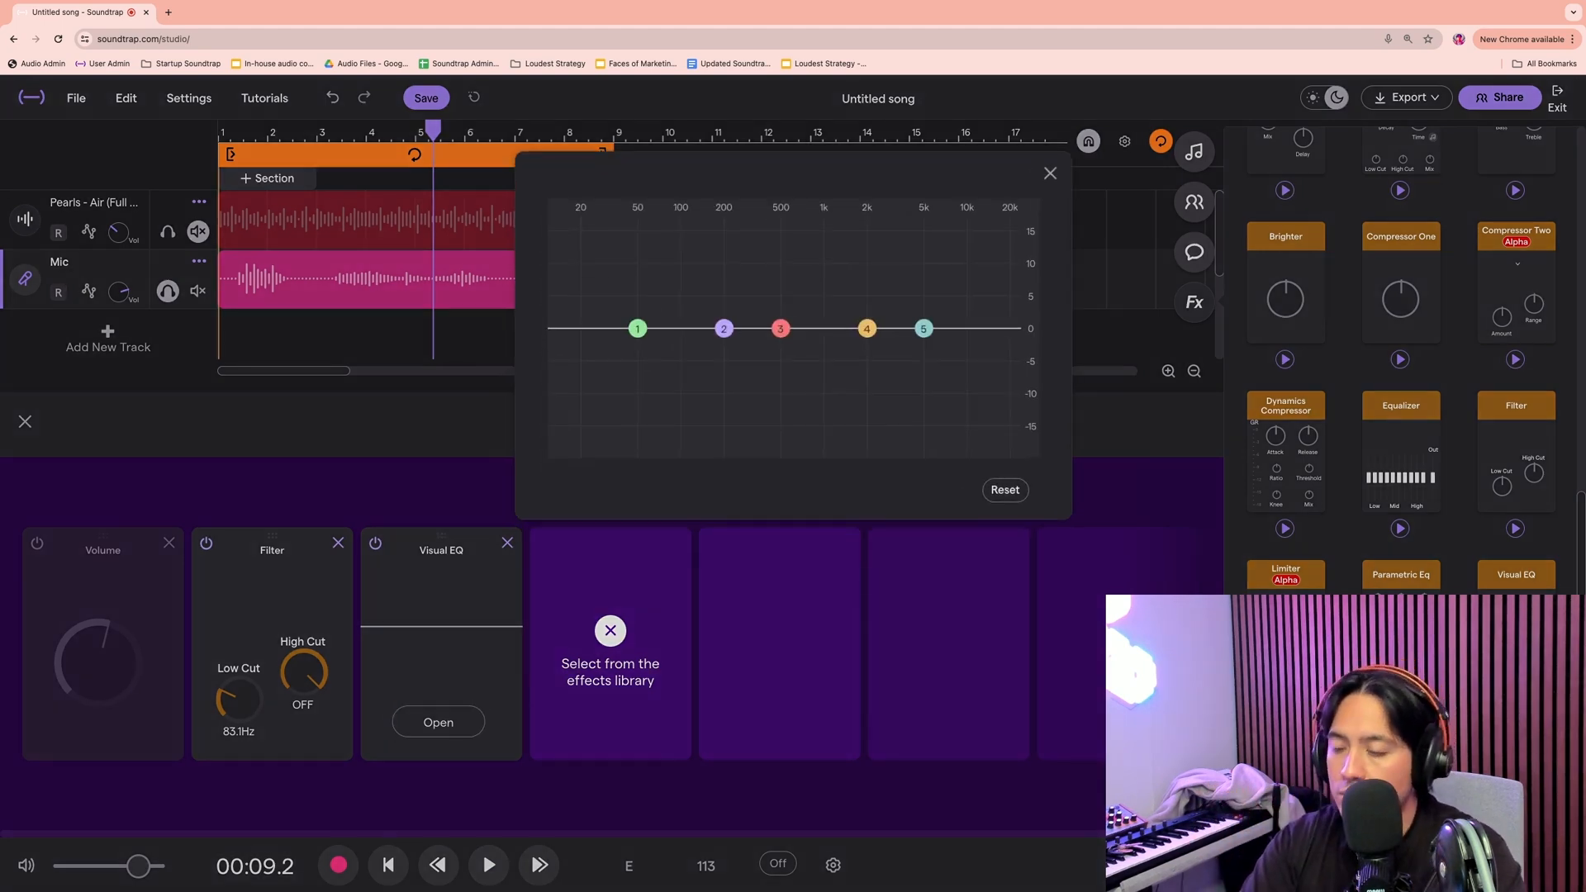
pyautogui.press('Escape')
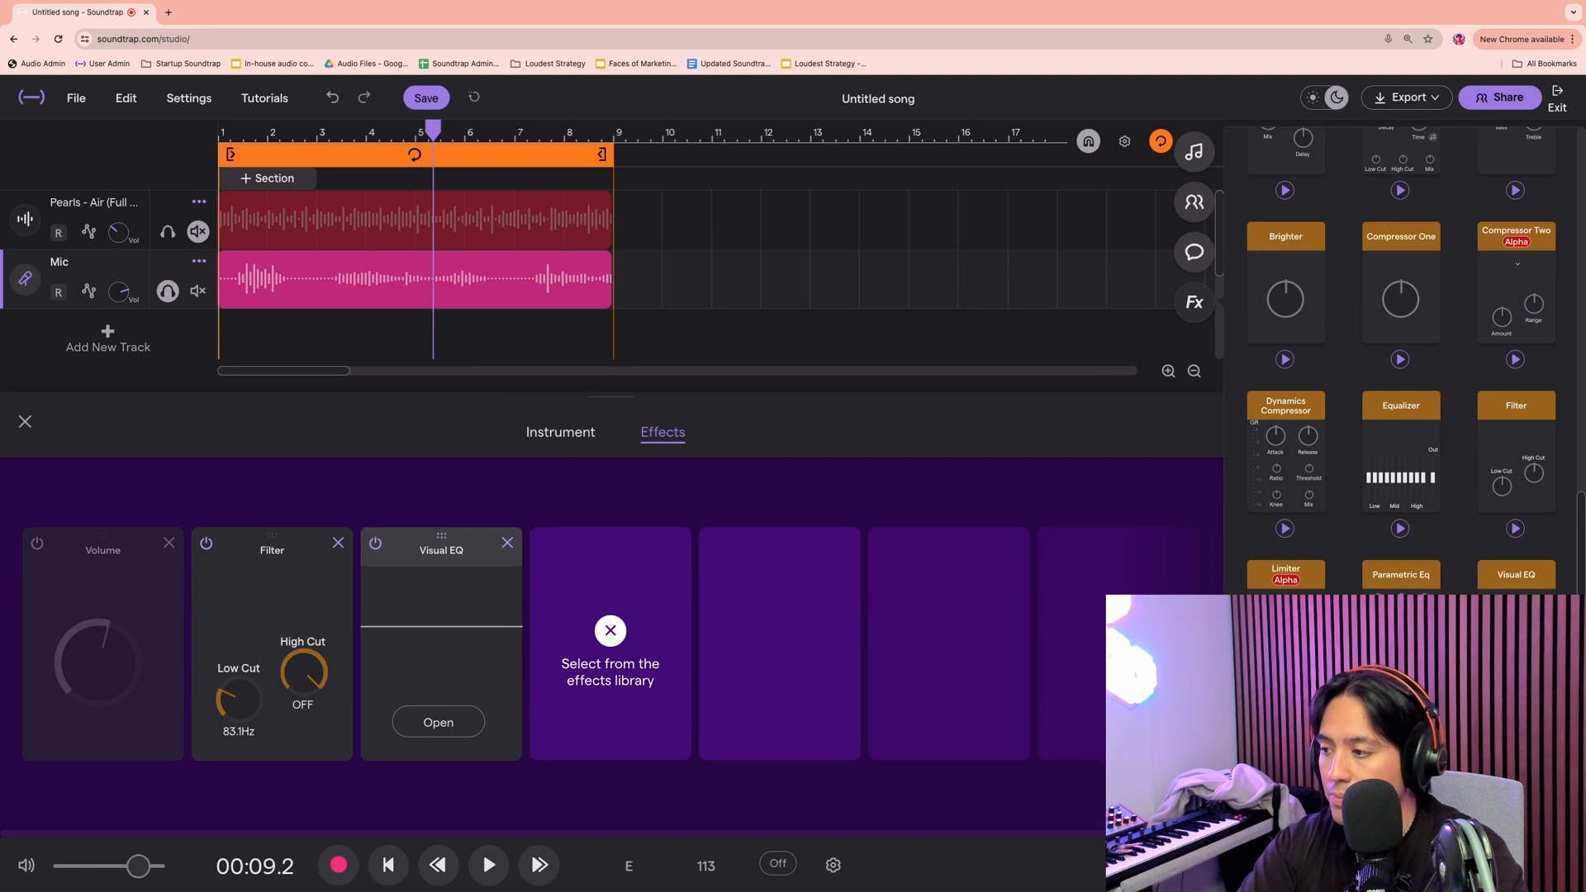
# During playback, boost Visual EQ band 2 to 10.38 dB at 278.8 Hz, then settle it at about -2 dB slightly above 200 Hz
pyautogui.press('space')
pyautogui.click(446, 712)
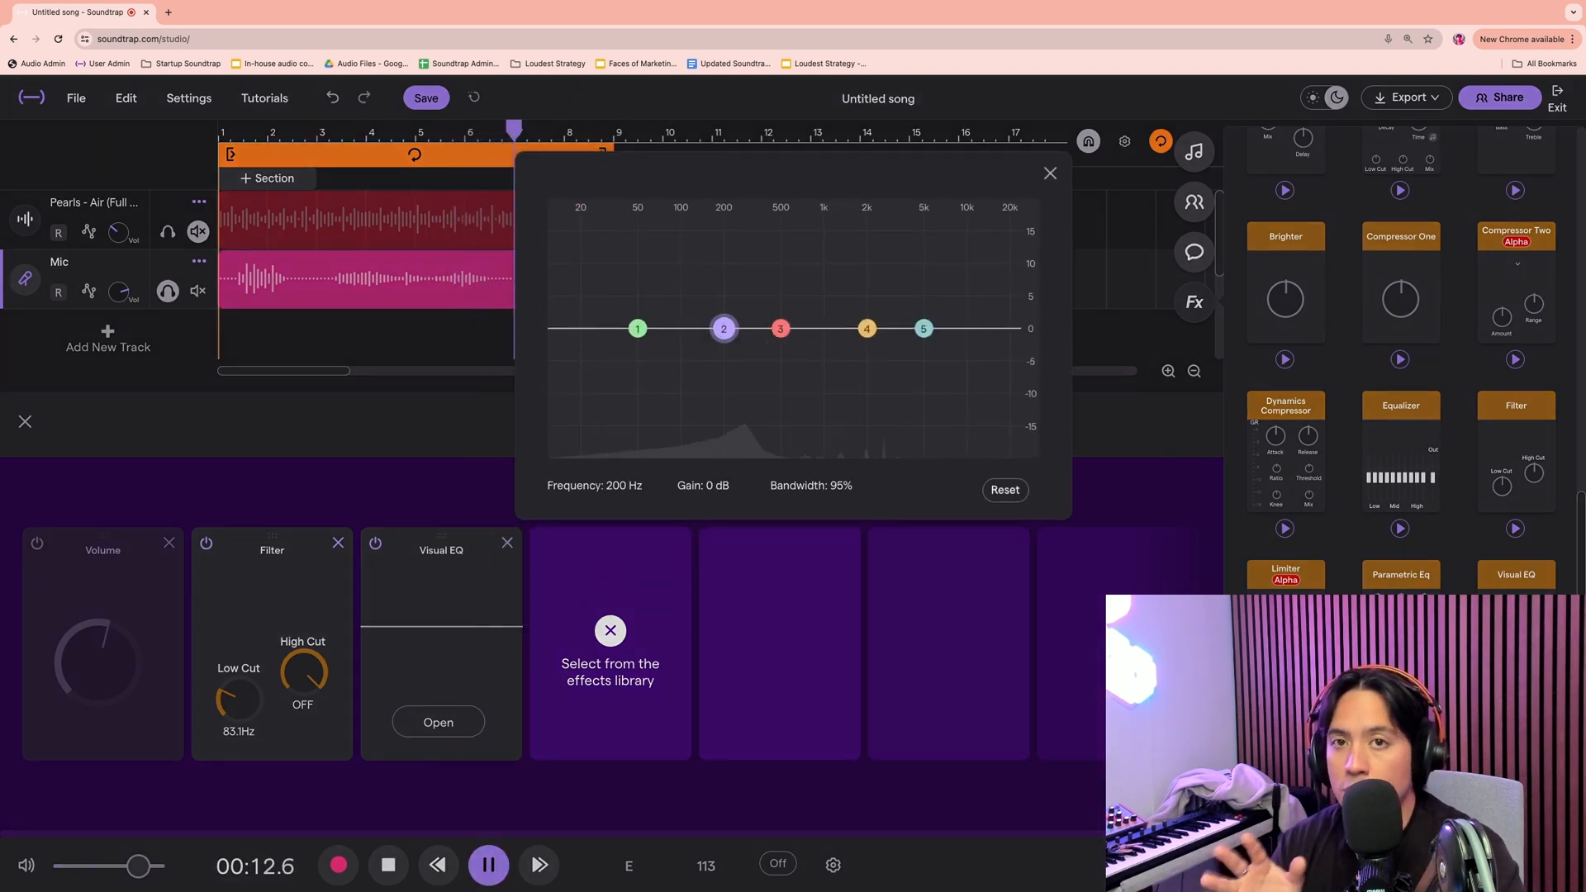
pyautogui.moveTo(723, 329); pyautogui.dragTo(743, 261)
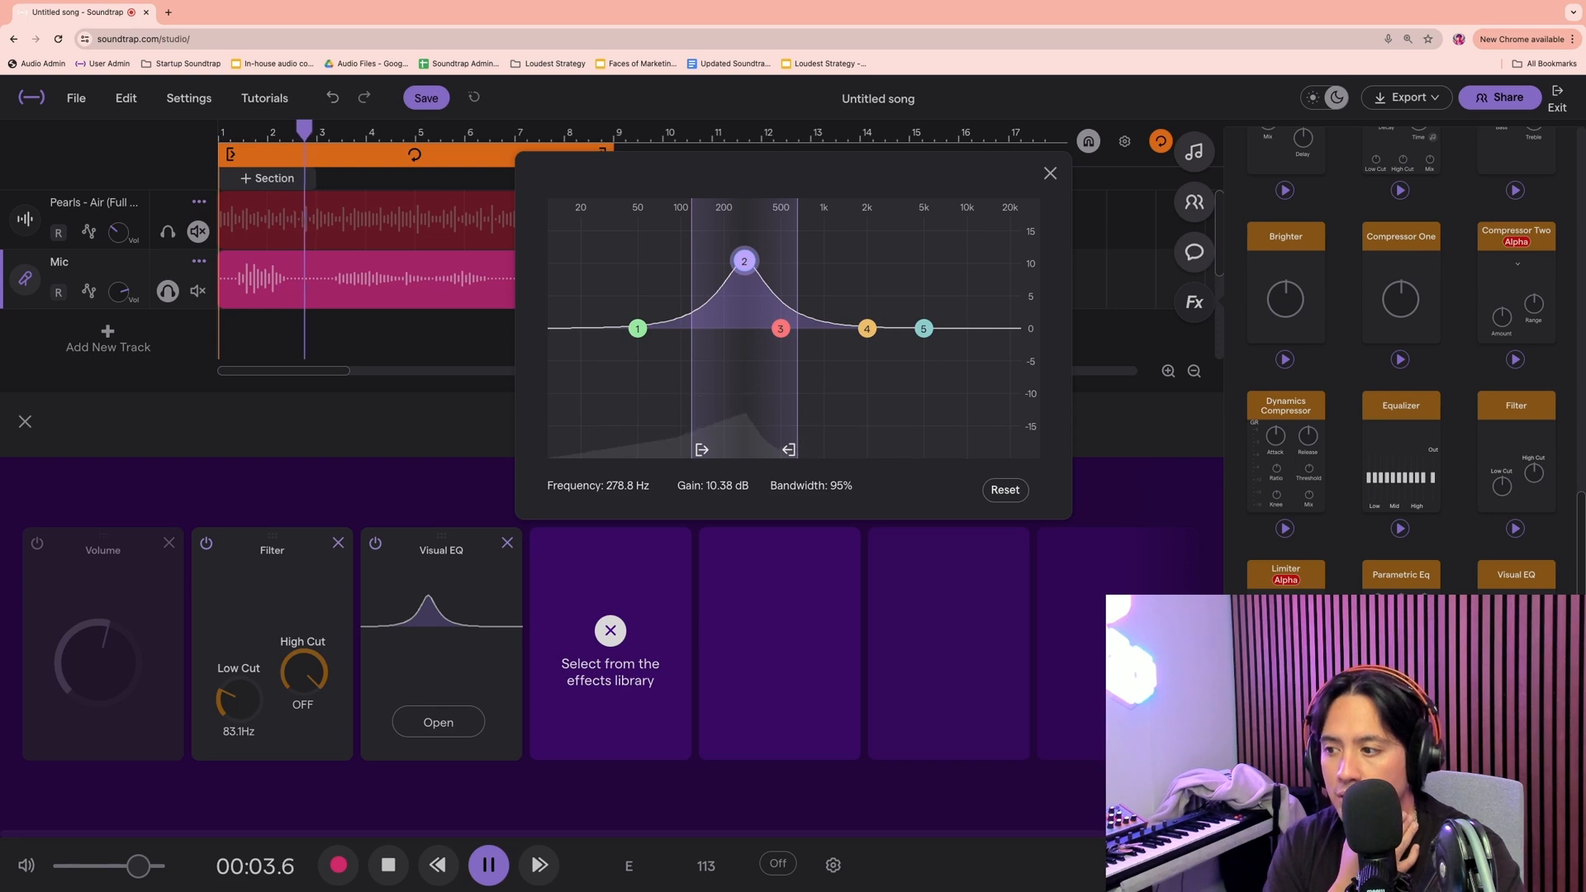
pyautogui.moveTo(743, 261); pyautogui.dragTo(733, 341)
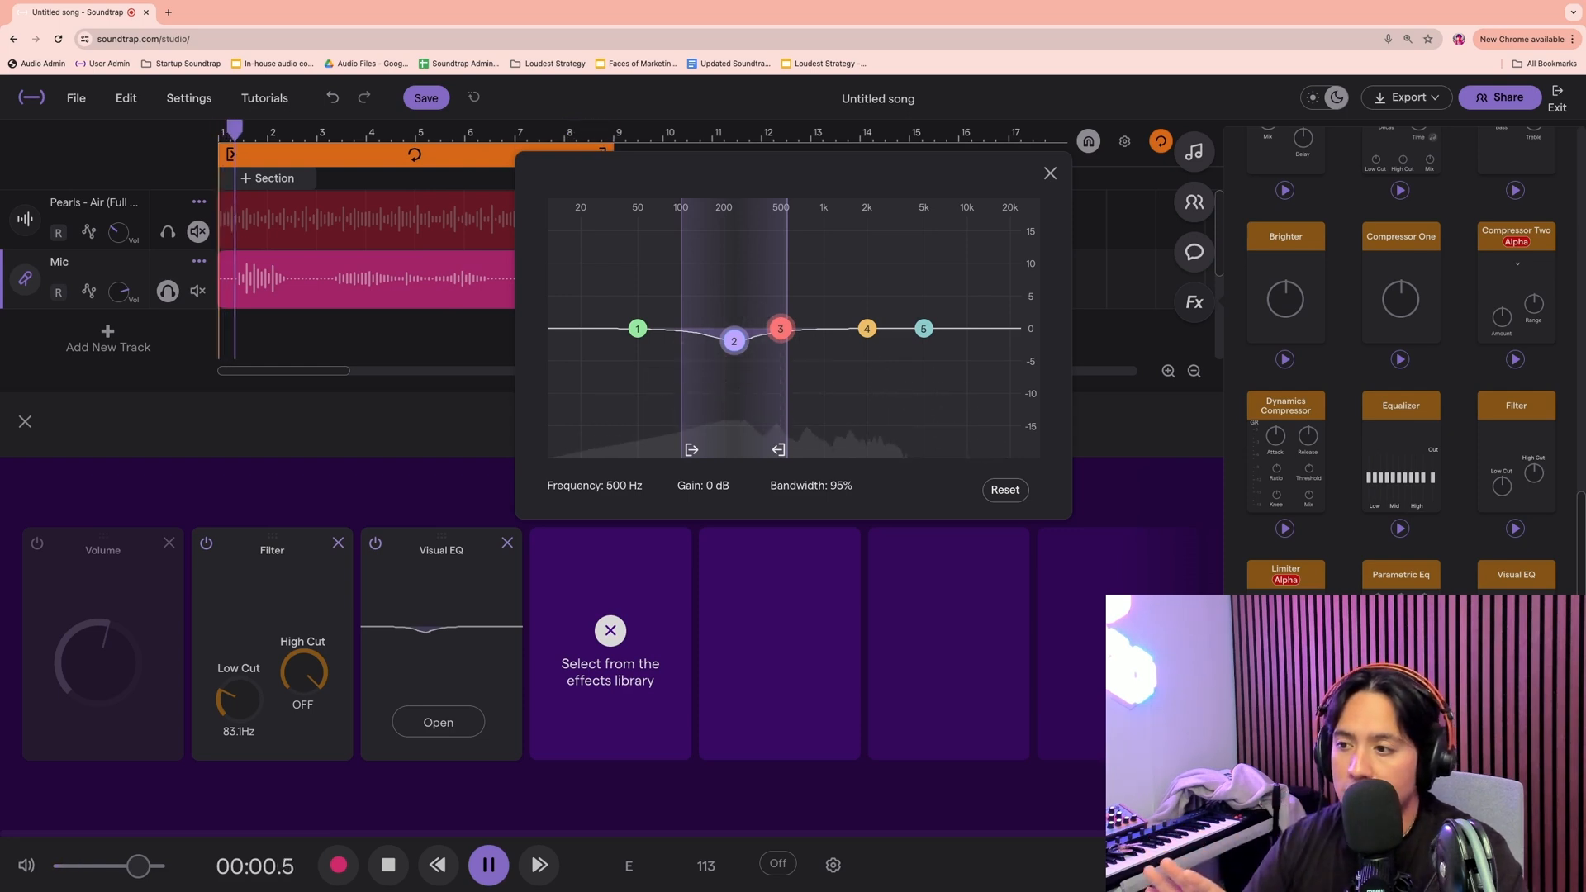
# Boost Visual EQ band 3 to 11.24 dB near 500 Hz, then settle it at -1.05 dB at 514.7 Hz
pyautogui.click(781, 328)
pyautogui.moveTo(781, 329); pyautogui.dragTo(781, 255)
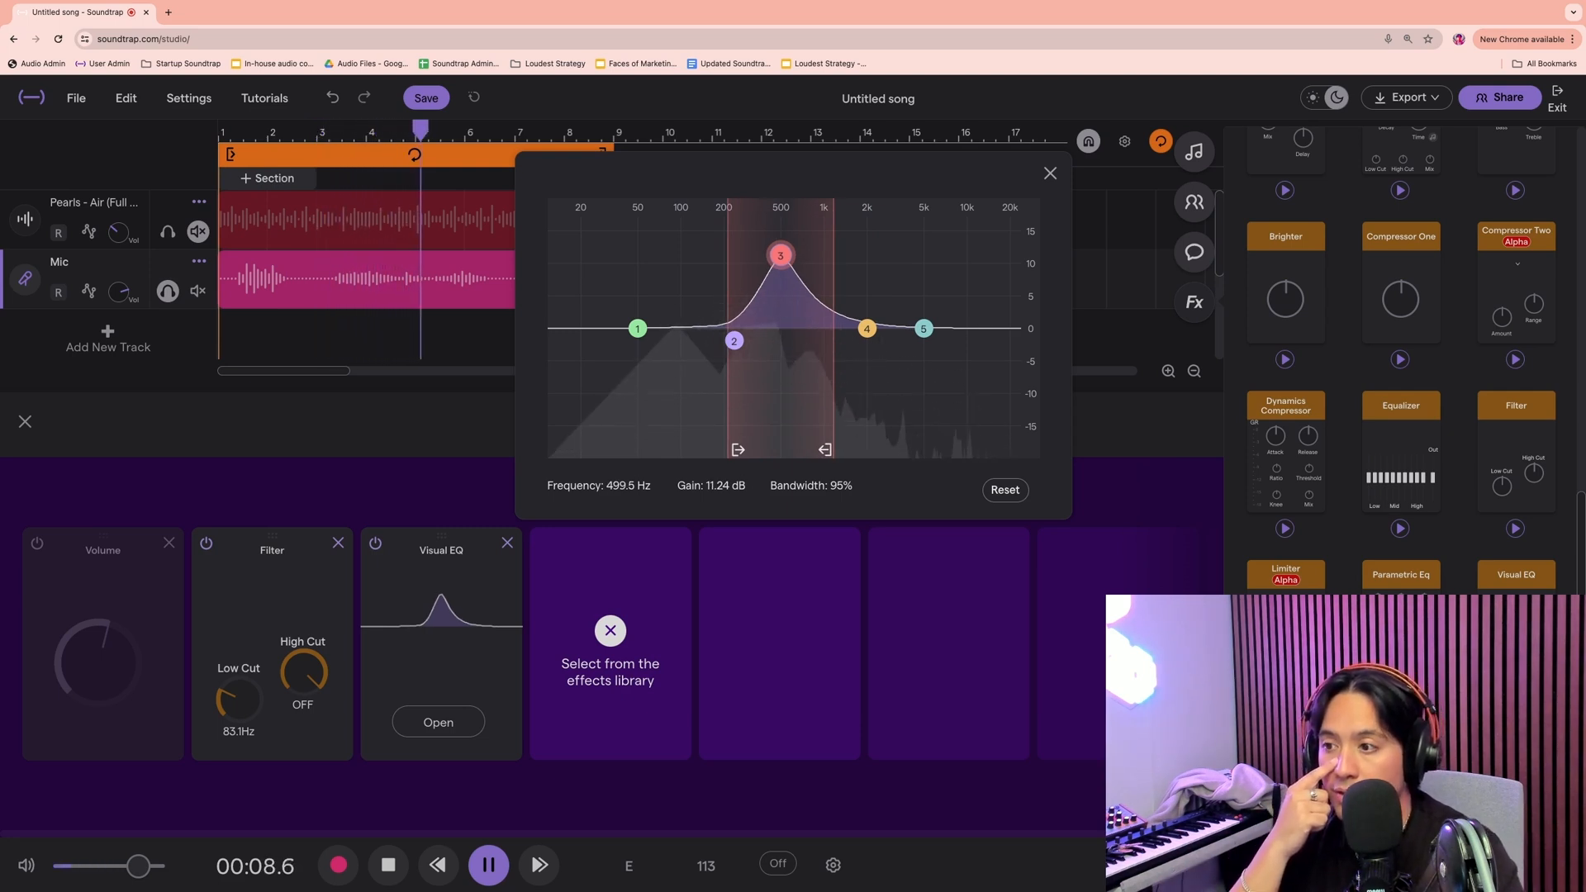
pyautogui.moveTo(781, 255); pyautogui.dragTo(782, 334)
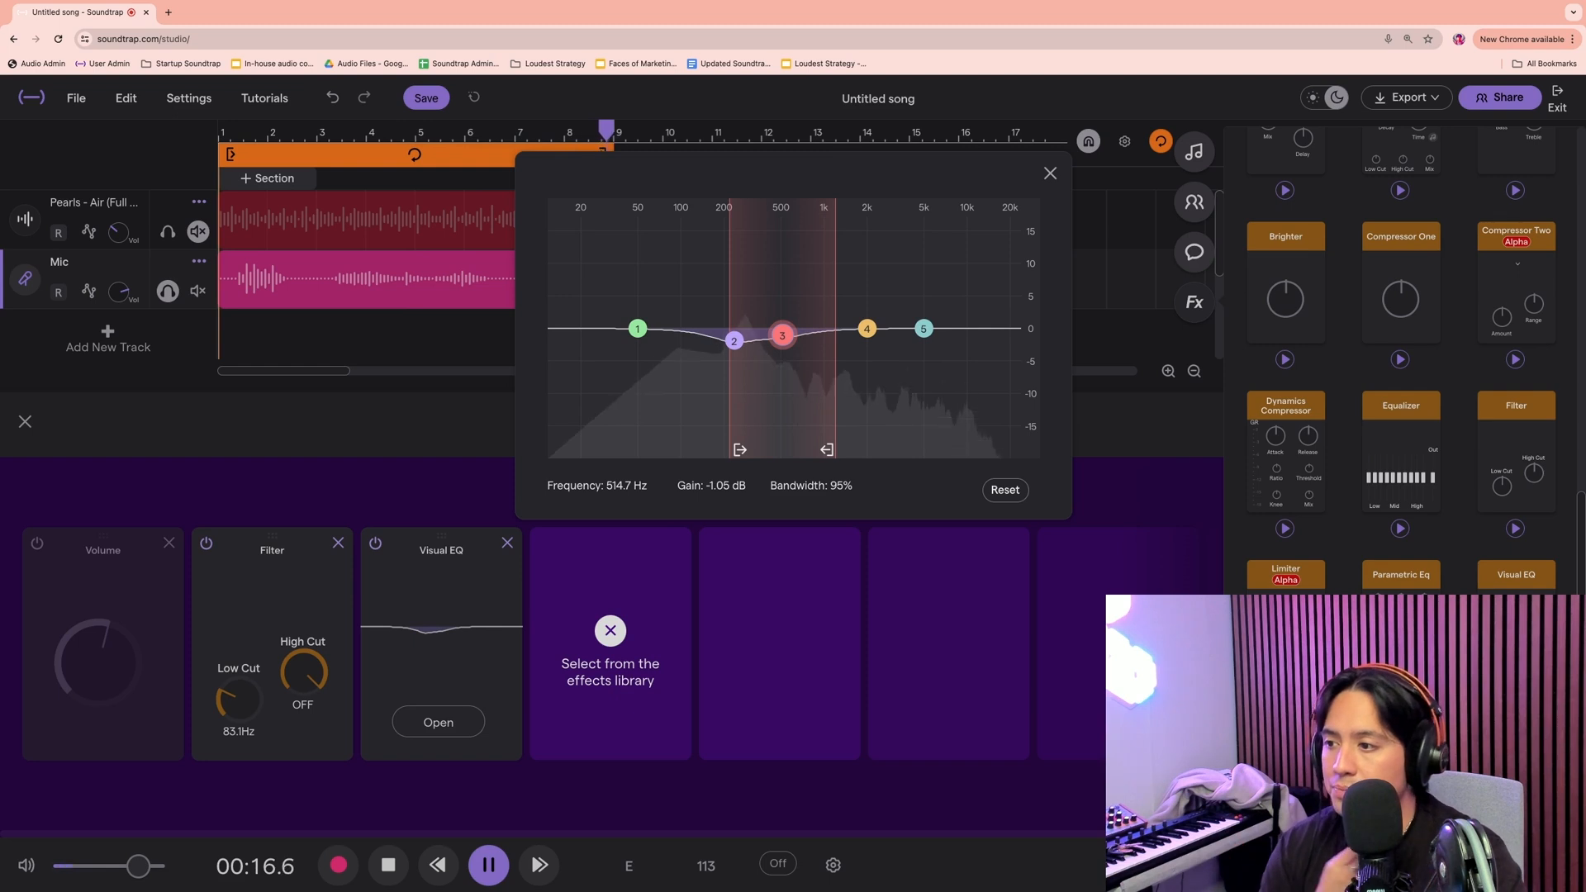
# Pull Visual EQ band 1 down to -19.76 dB at 52.3 Hz, close the graph, and stop playback
pyautogui.moveTo(636, 328); pyautogui.dragTo(640, 457)
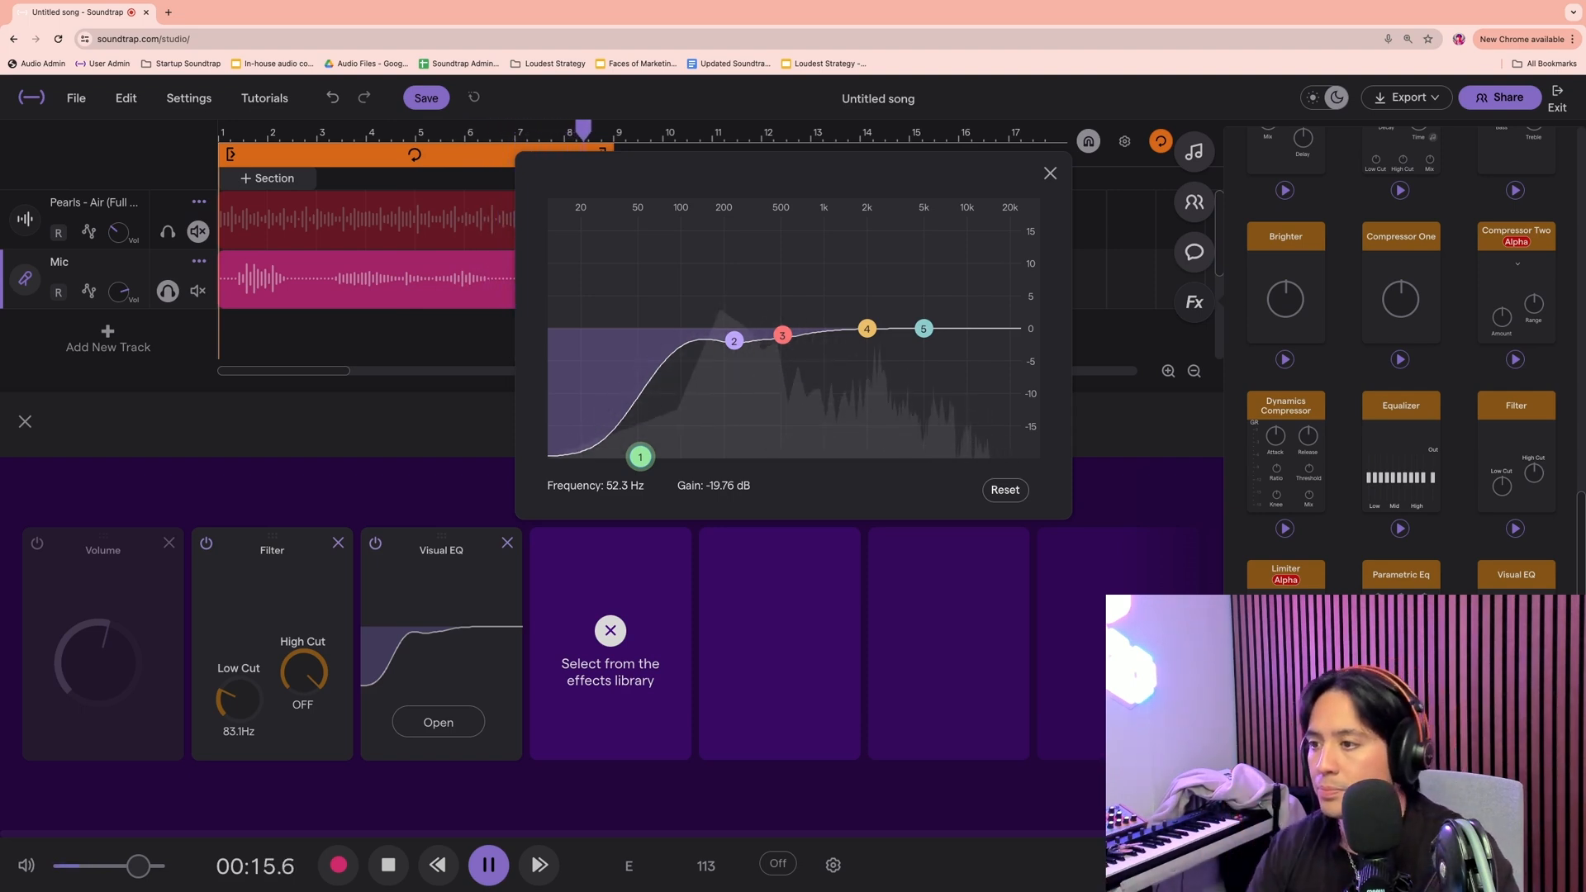
pyautogui.press('Escape')
pyautogui.press('space')
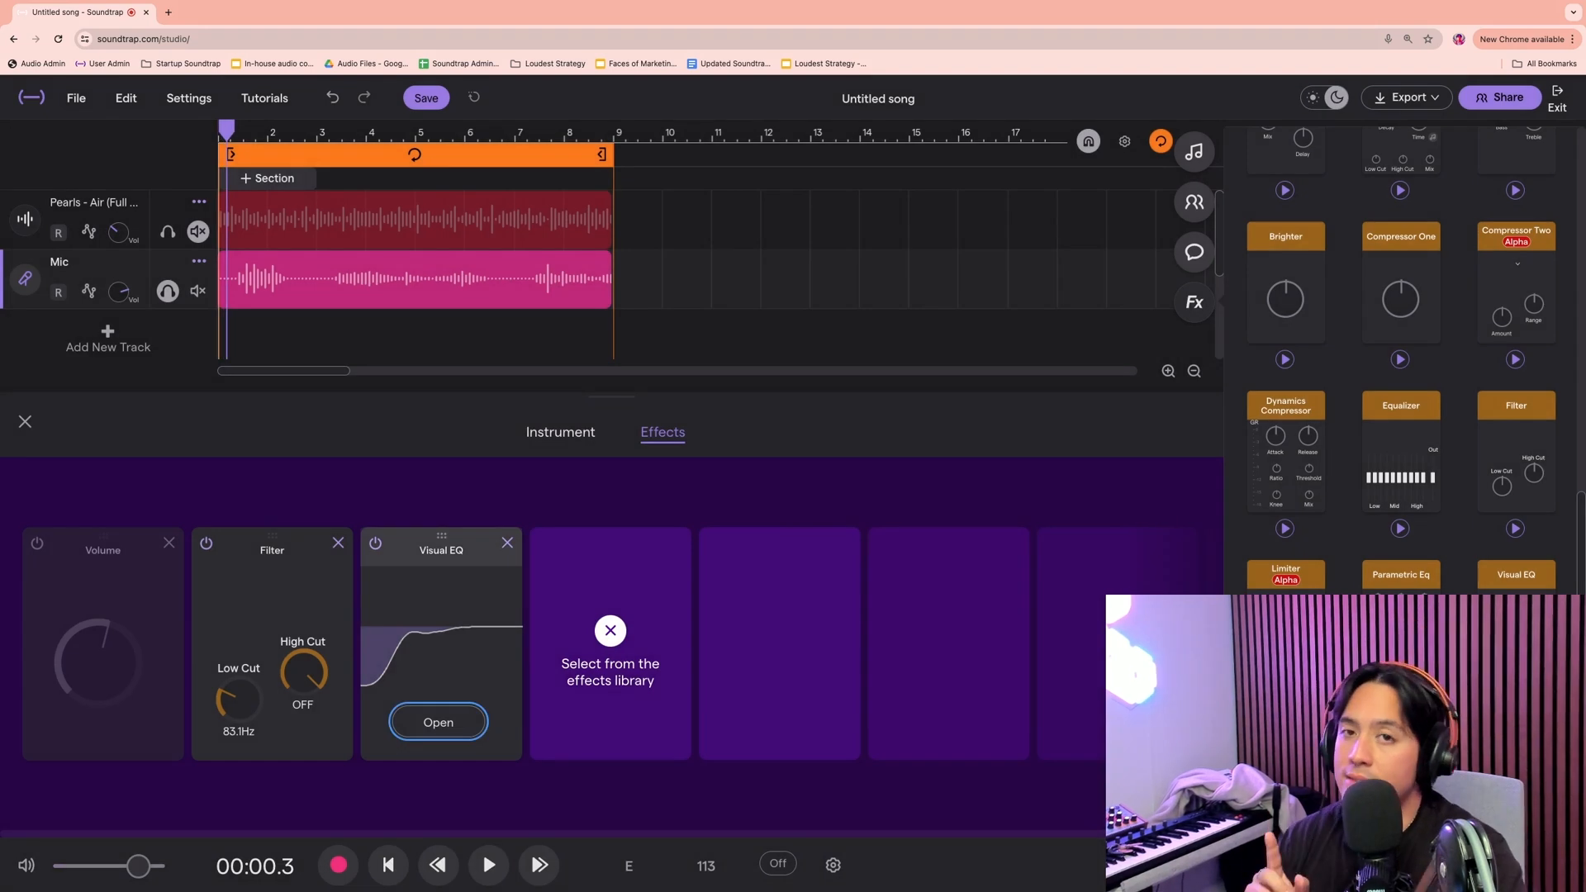
# Play the vocal from the start and boost the Visual EQ curve in the upper range between 2k and 5k
pyautogui.press('Return')
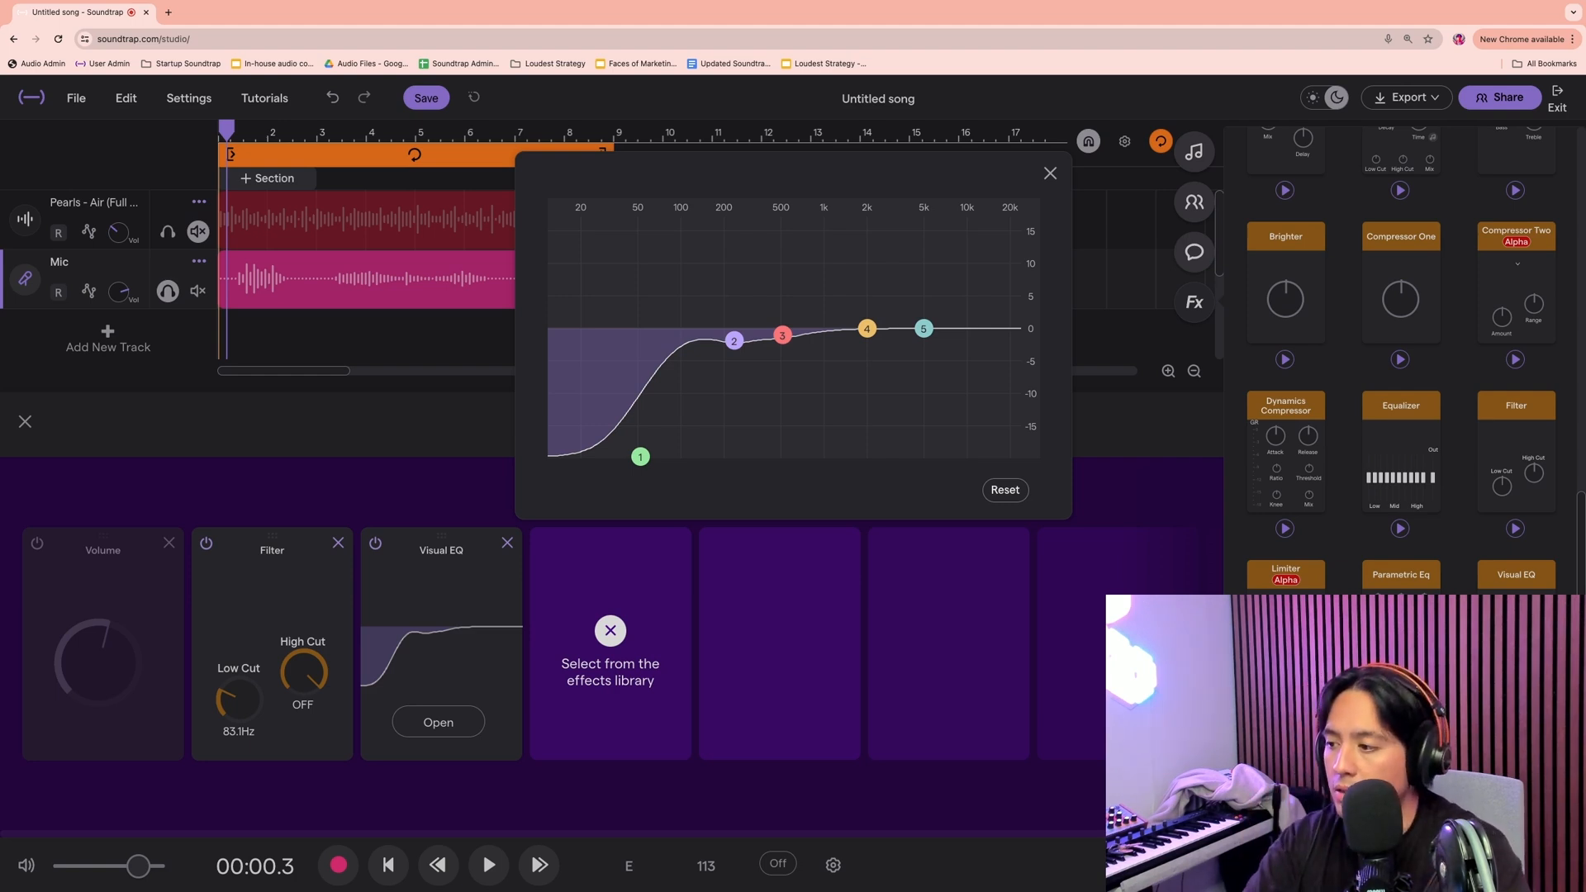
pyautogui.press('Escape')
pyautogui.press('space')
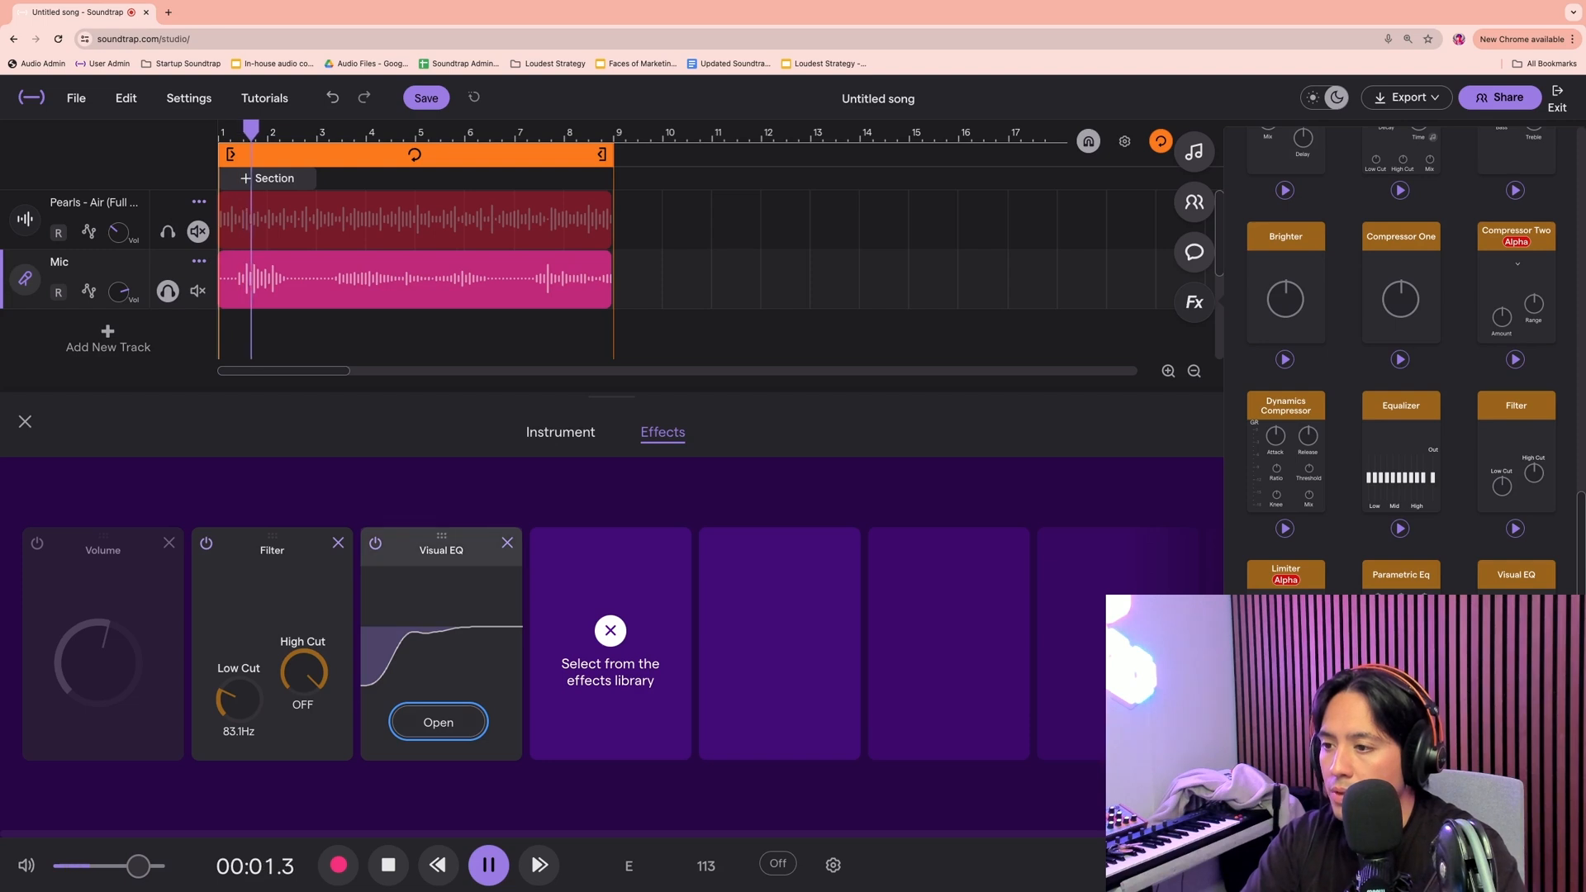
pyautogui.press('Return')
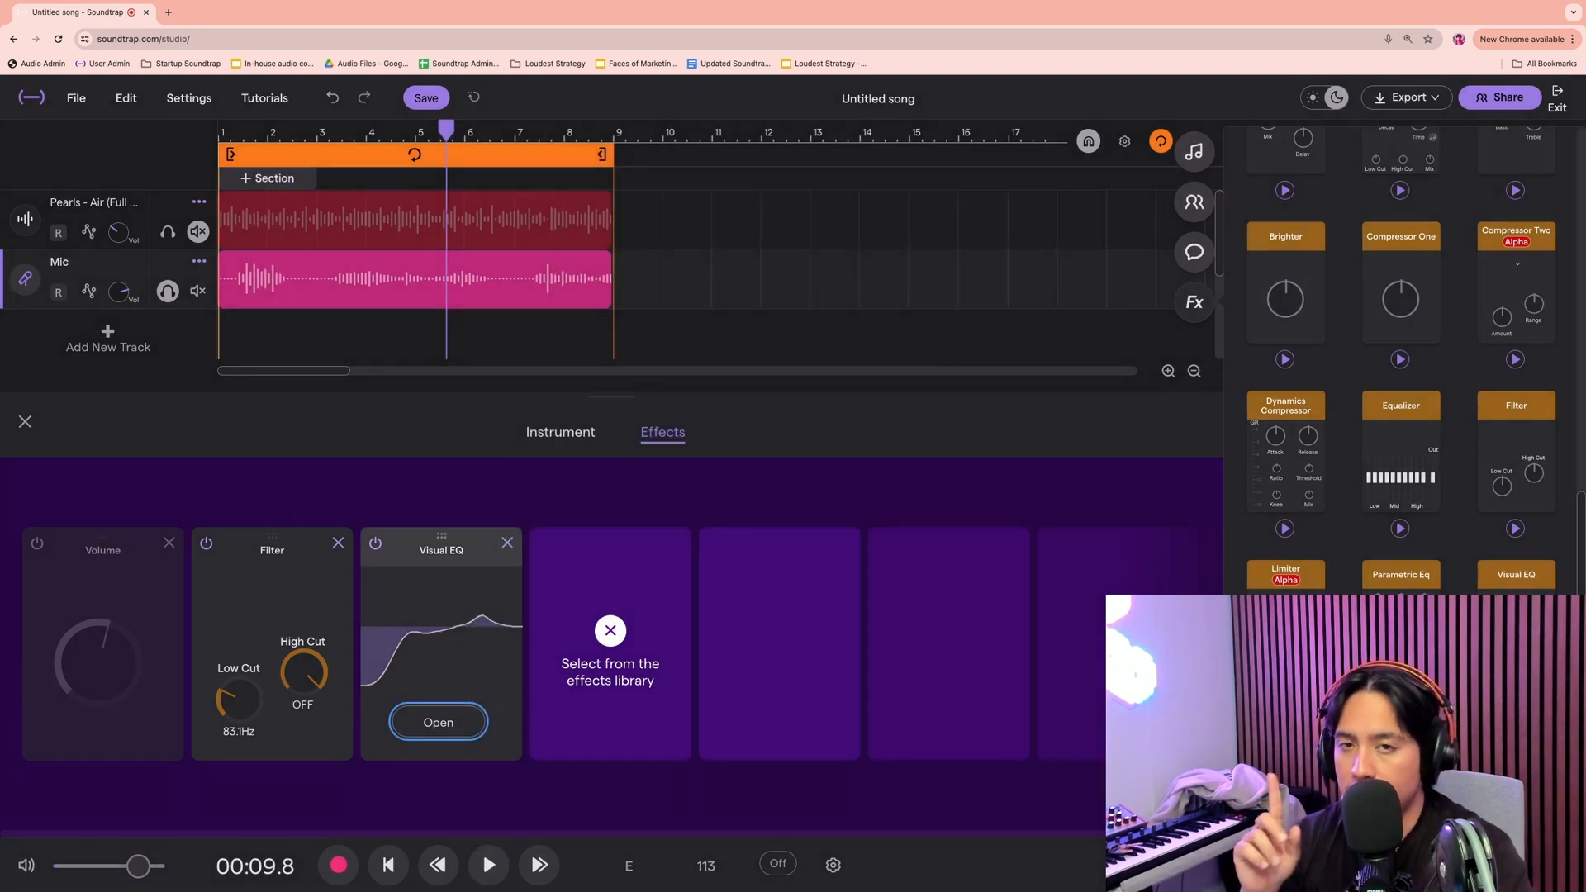
pyautogui.press('space')
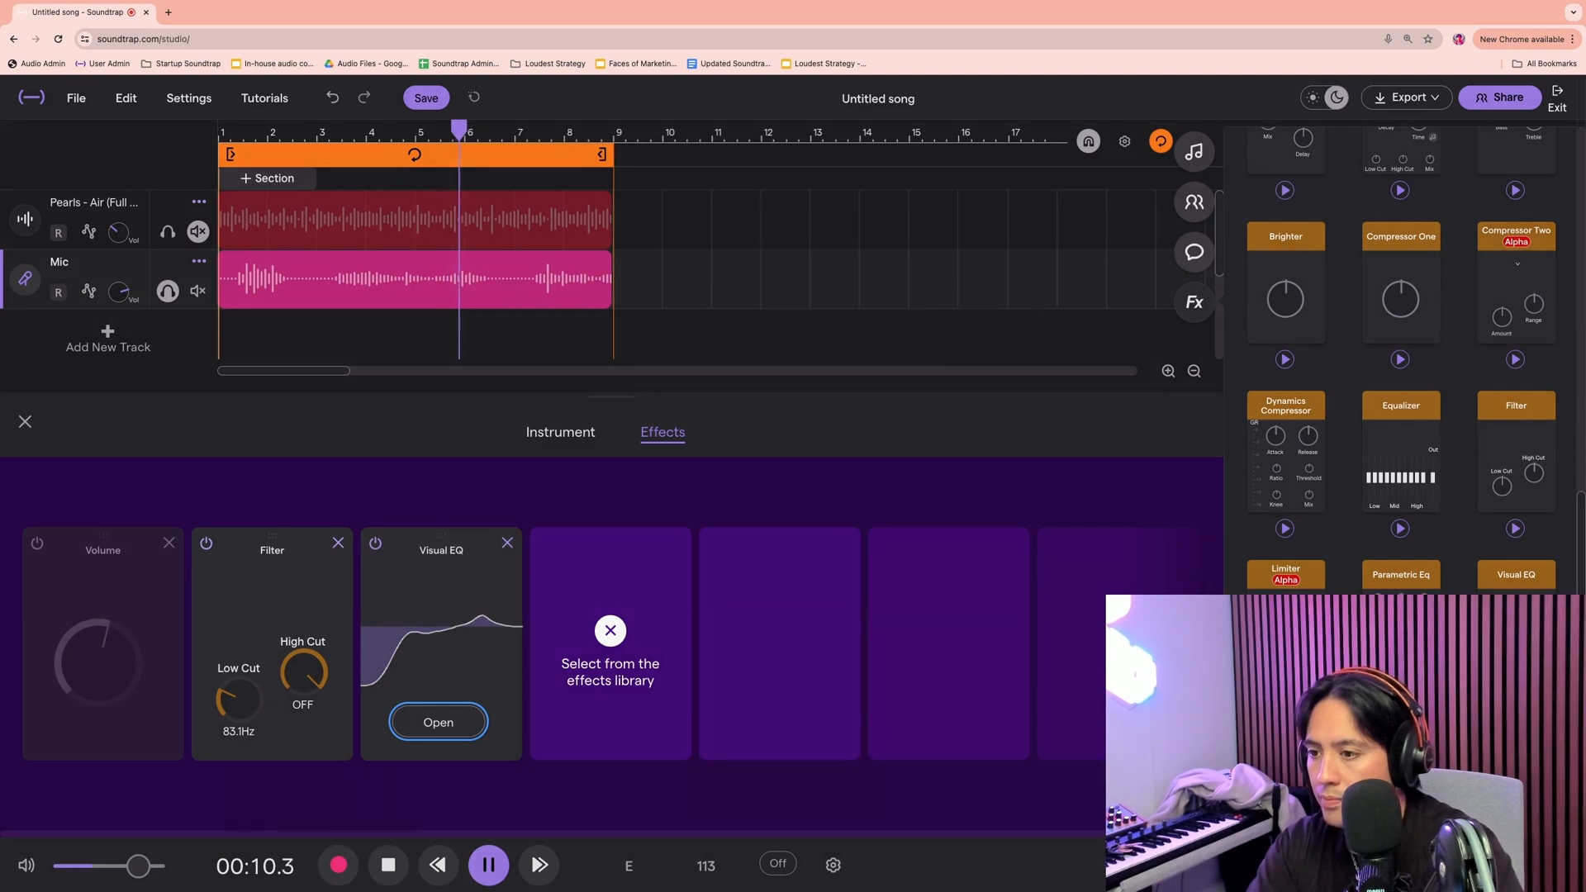
# Settle the Visual EQ's upper boost into a gentle high-end lift of about 2 dB near 5k, close the graph, and stop playback
pyautogui.press('Return')
pyautogui.moveTo(901, 304)
pyautogui.mouseDown()
pyautogui.moveTo(938, 273)
pyautogui.moveTo(887, 262)
pyautogui.moveTo(878, 335)
pyautogui.moveTo(899, 260)
pyautogui.moveTo(873, 321)
pyautogui.moveTo(922, 315)
pyautogui.moveTo(913, 295)
pyautogui.moveTo(934, 295)
pyautogui.moveTo(920, 313)
pyautogui.mouseUp()
pyautogui.press('Escape')
pyautogui.press('space')
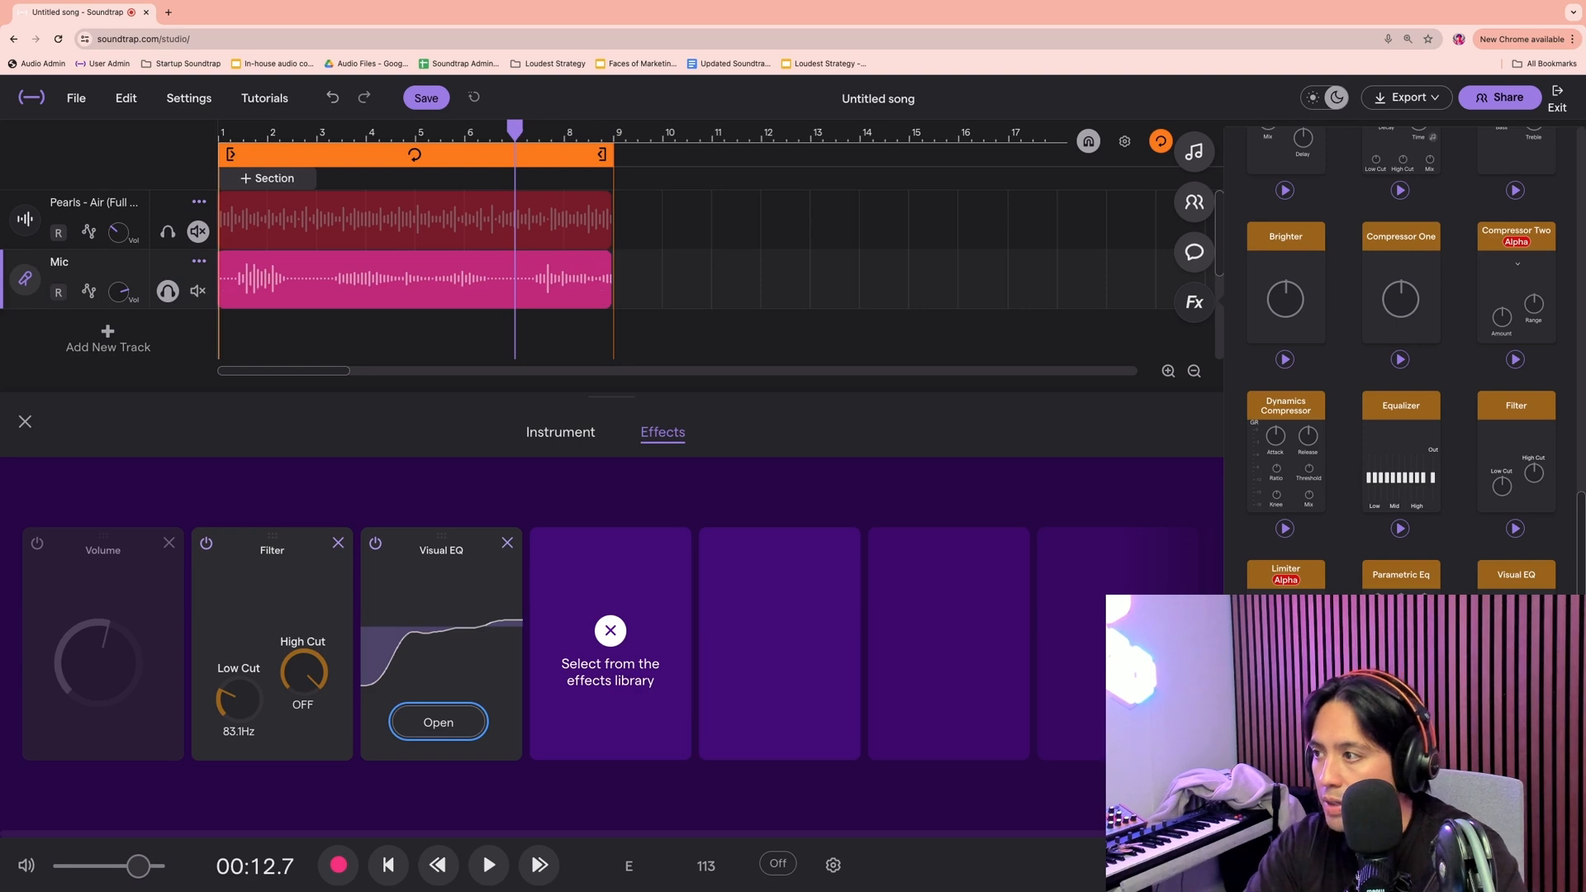
# Narrow the loop region to the quiet gap between about bars 6.5 and 7.5 and listen to it
pyautogui.moveTo(231, 155); pyautogui.dragTo(501, 154)
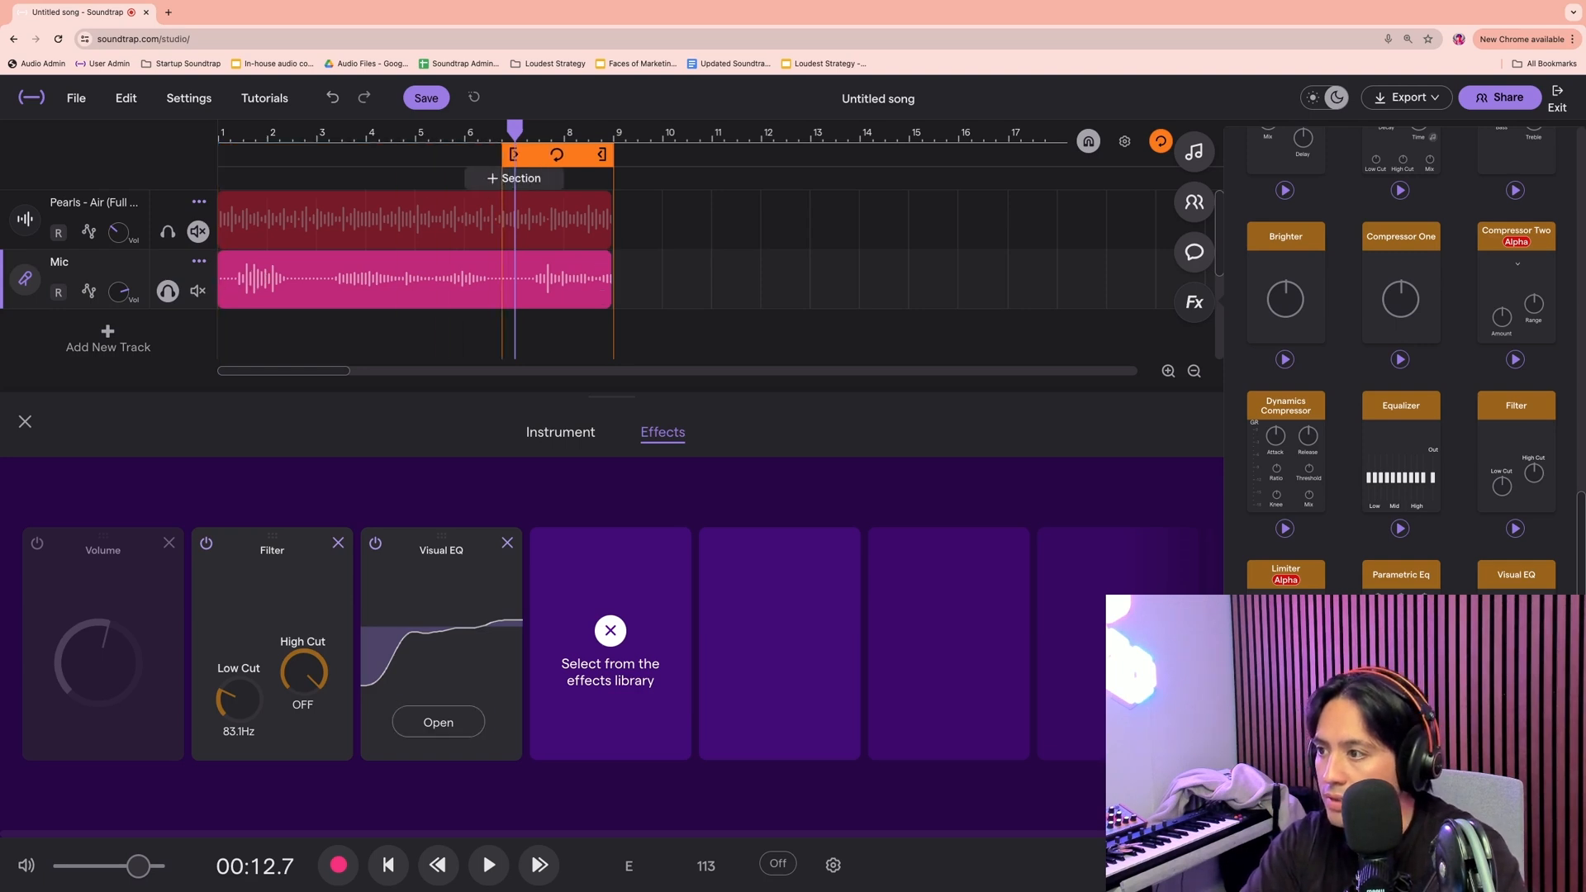
pyautogui.moveTo(602, 155); pyautogui.dragTo(527, 155)
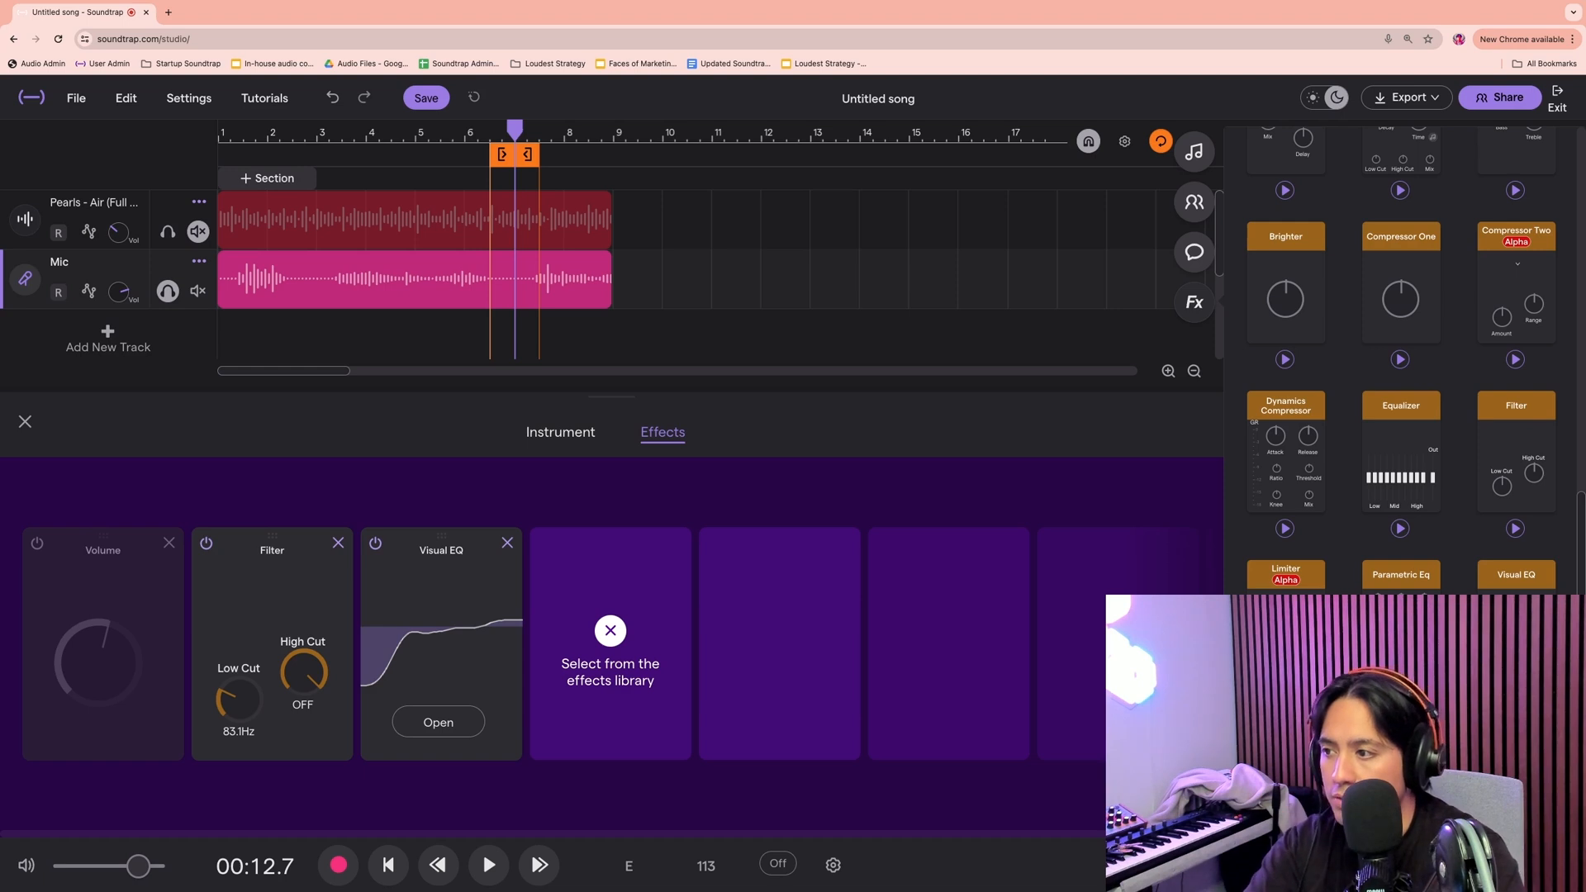
pyautogui.press('space')
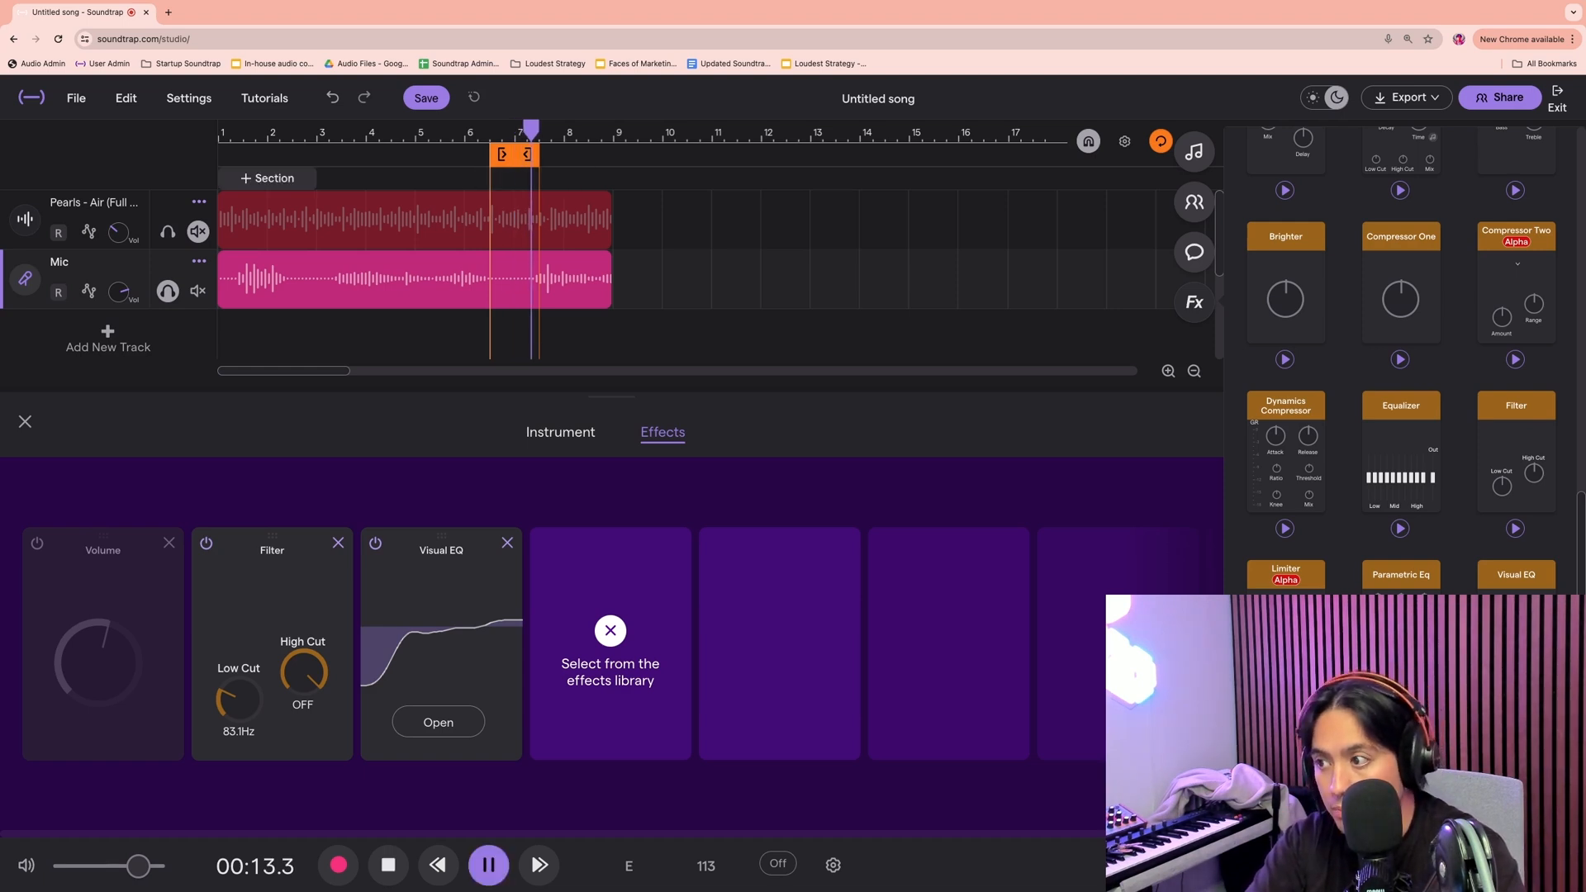
pyautogui.press('space')
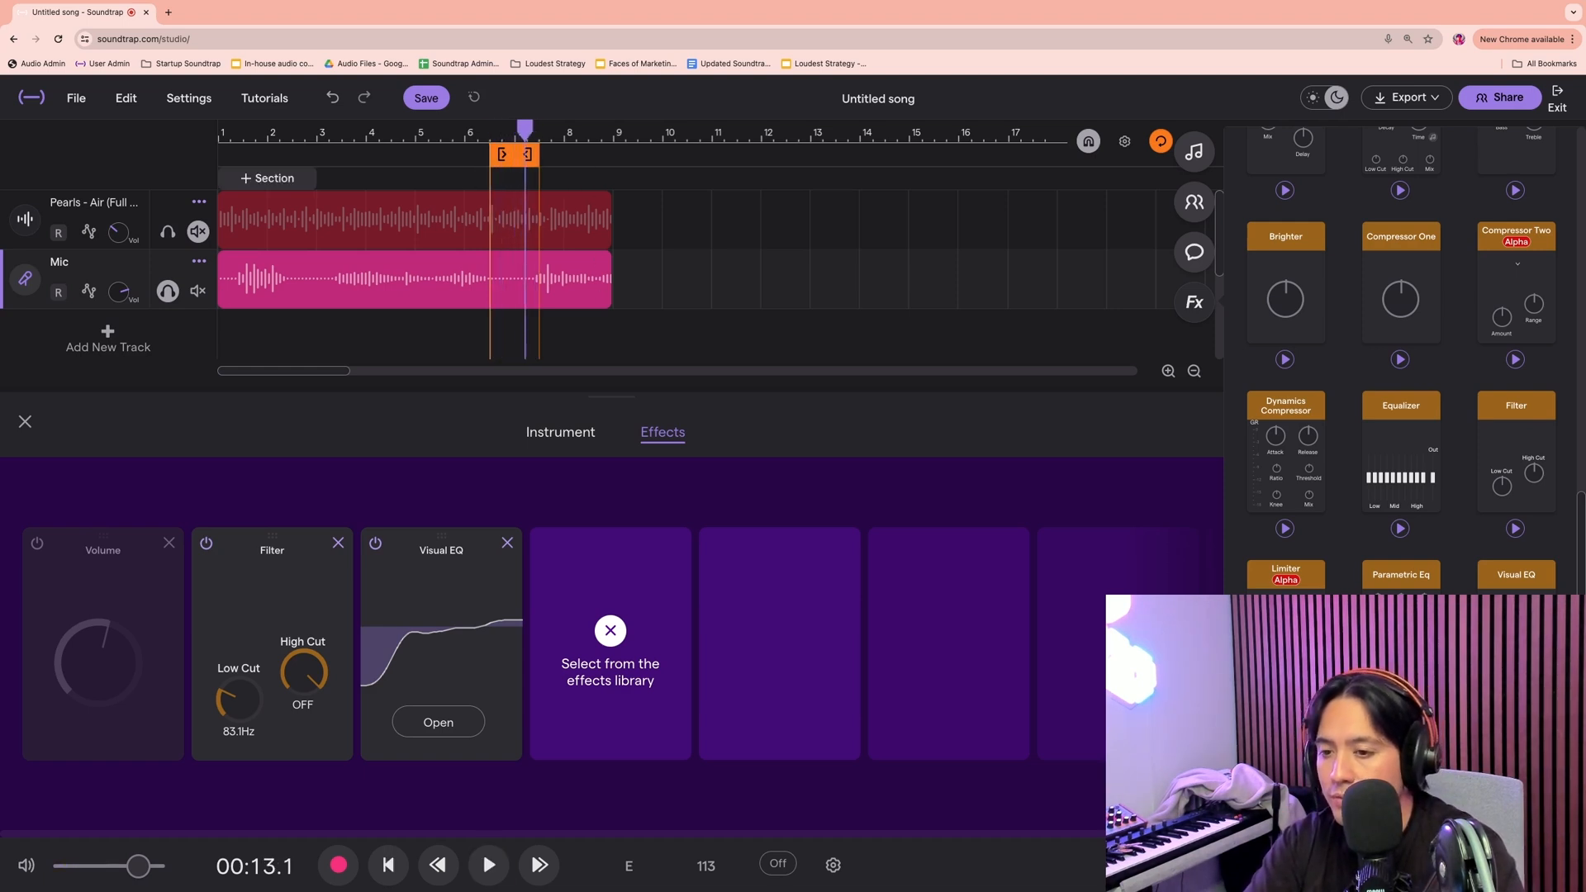
# Add a Volume effect set to 18 after the Visual EQ and play the looped gap to listen for background noise
pyautogui.scroll(-10, 1401, 355)
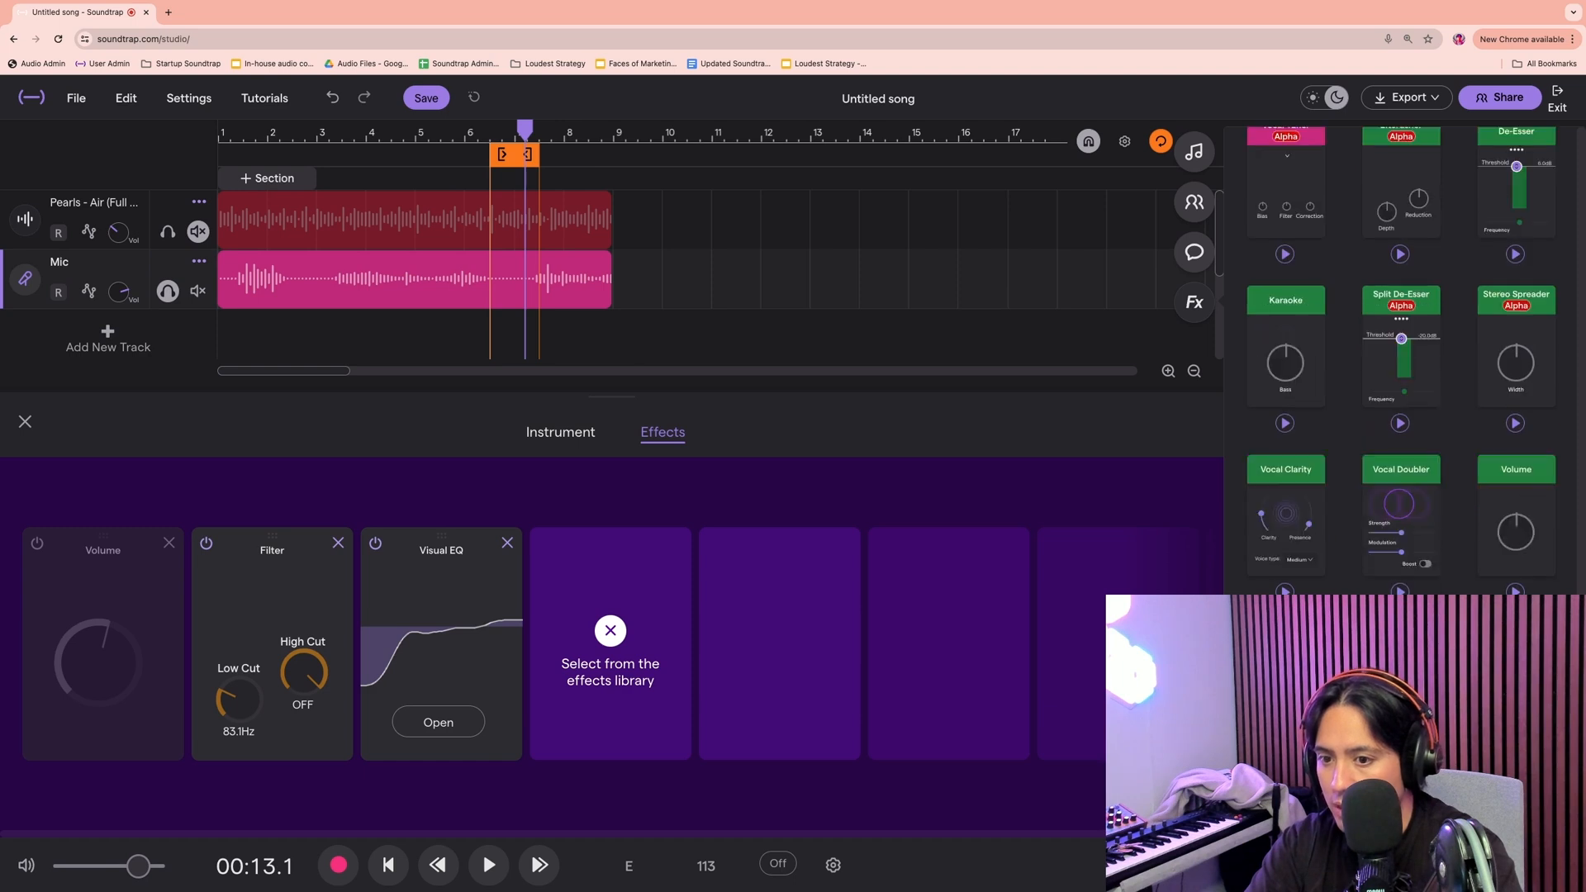
pyautogui.click(1516, 512)
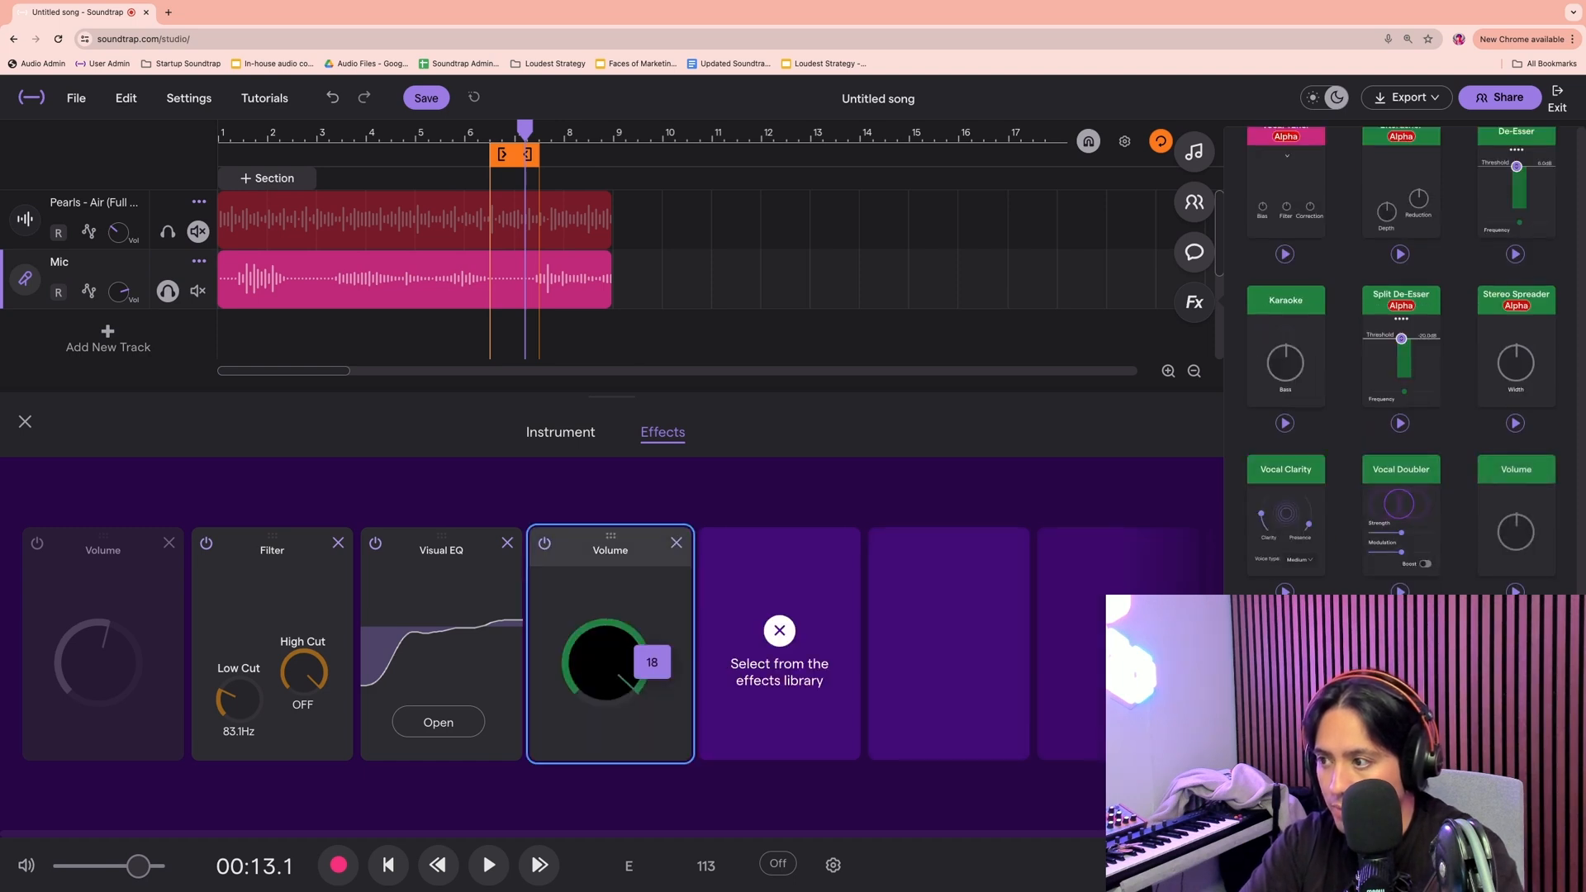
pyautogui.press('space')
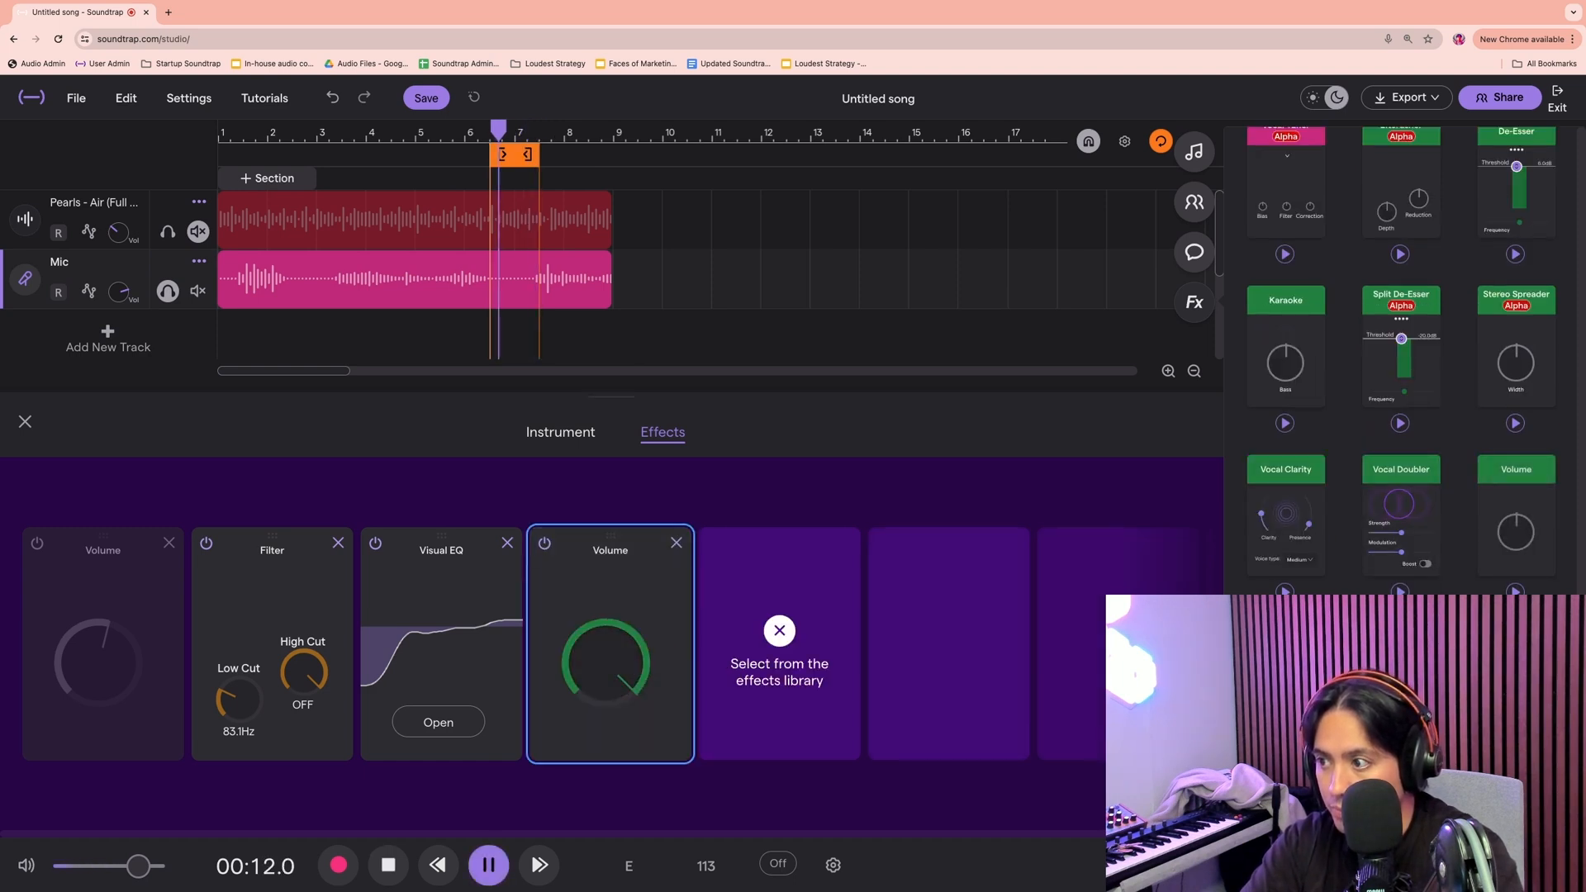
pyautogui.press('space')
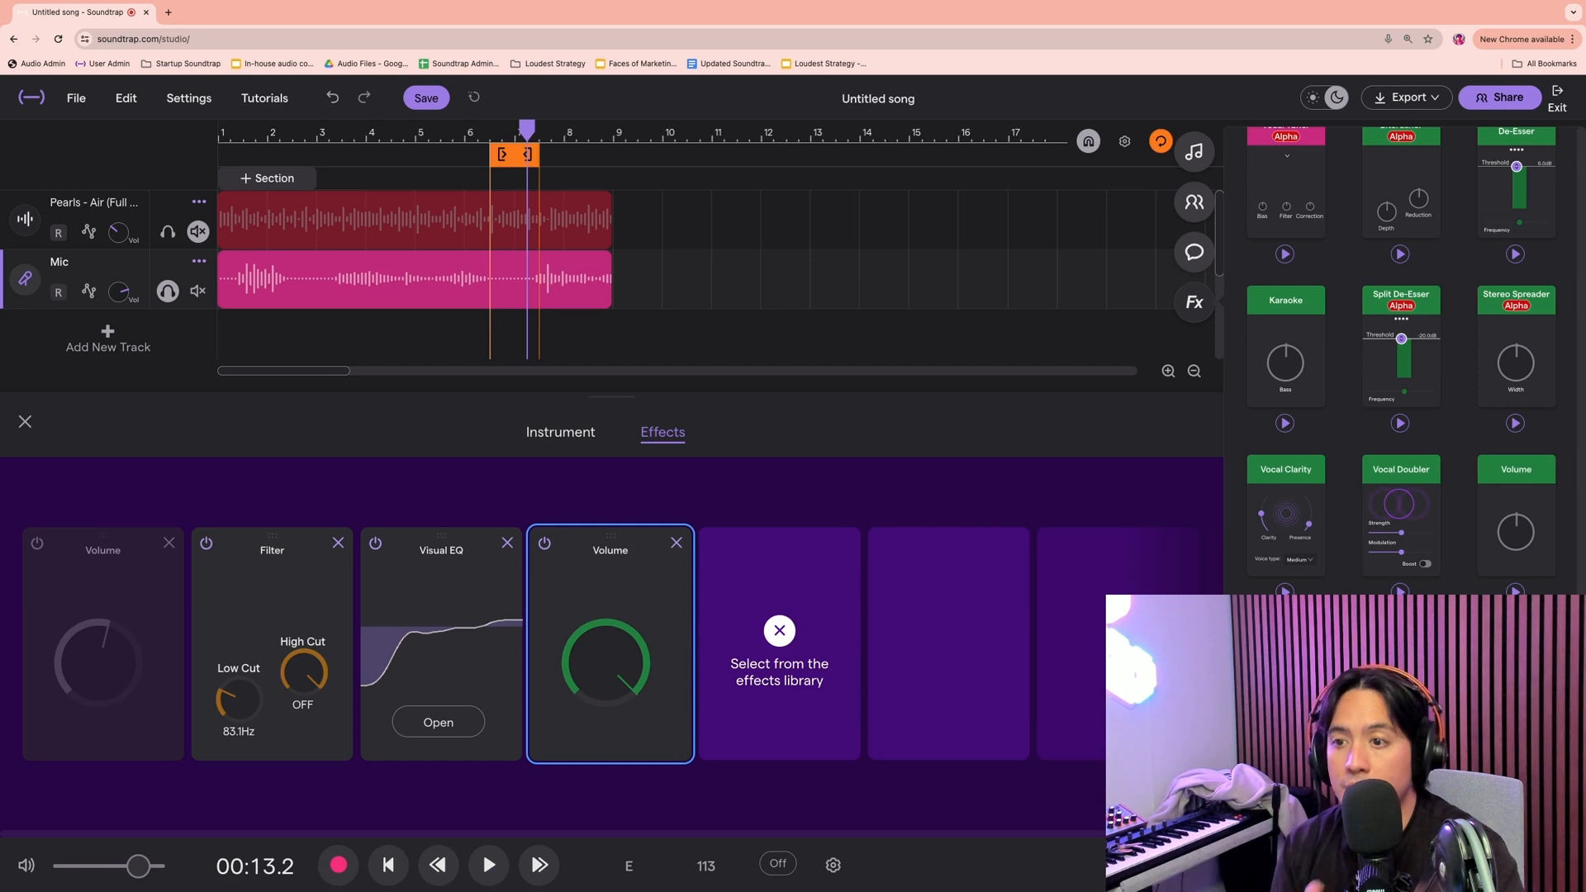
pyautogui.press('Escape')
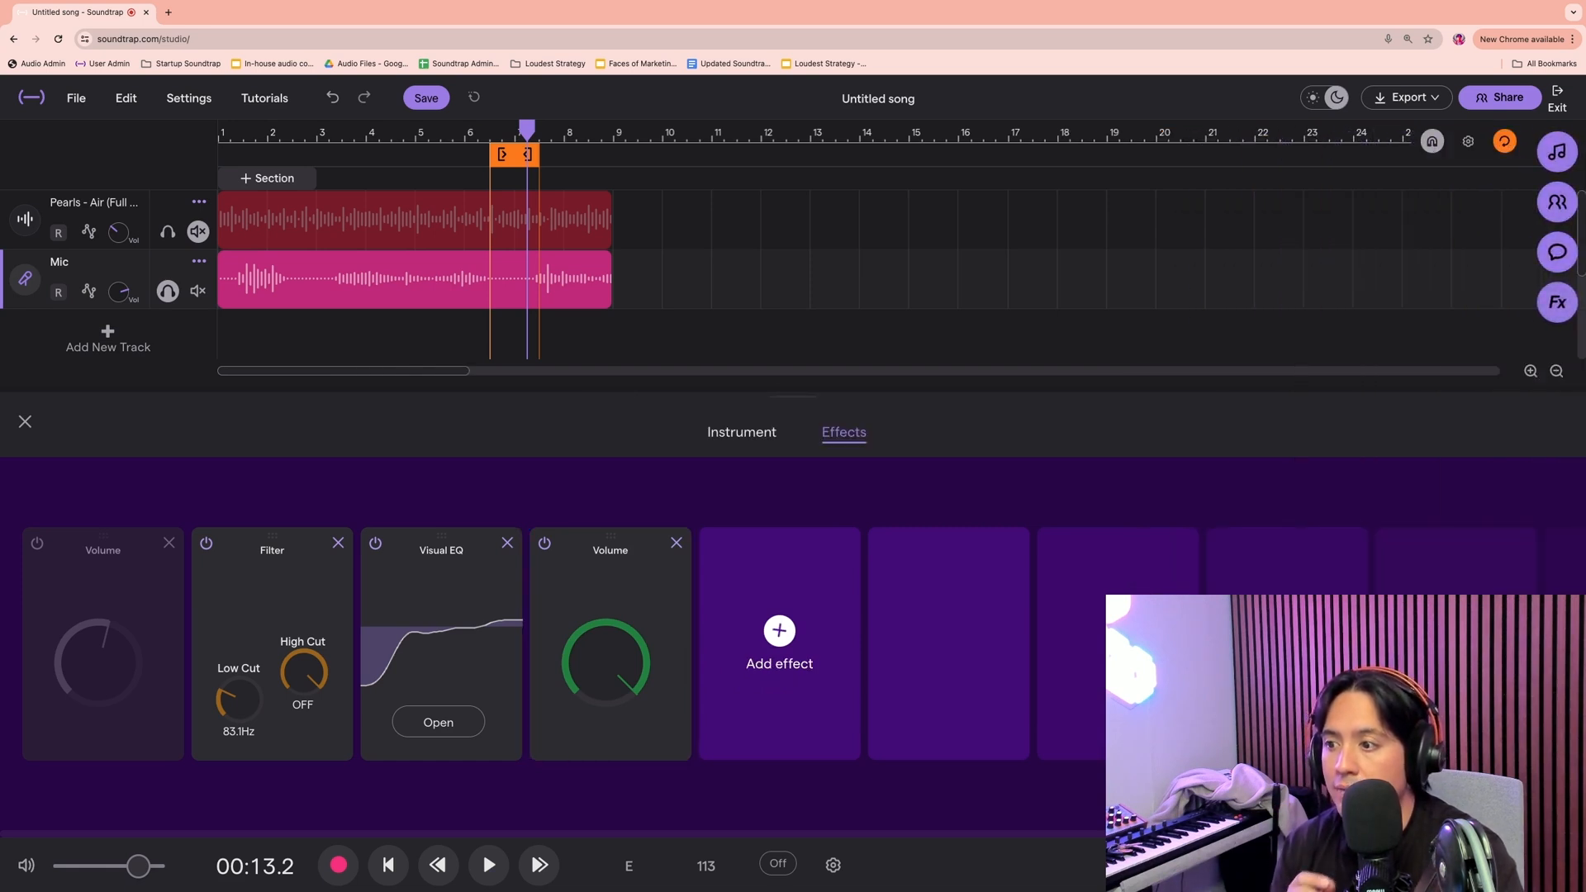
# Select the Mic recording, preview Vocal Cleanup at Low and Medium strength, and apply it at Low
pyautogui.click(742, 432)
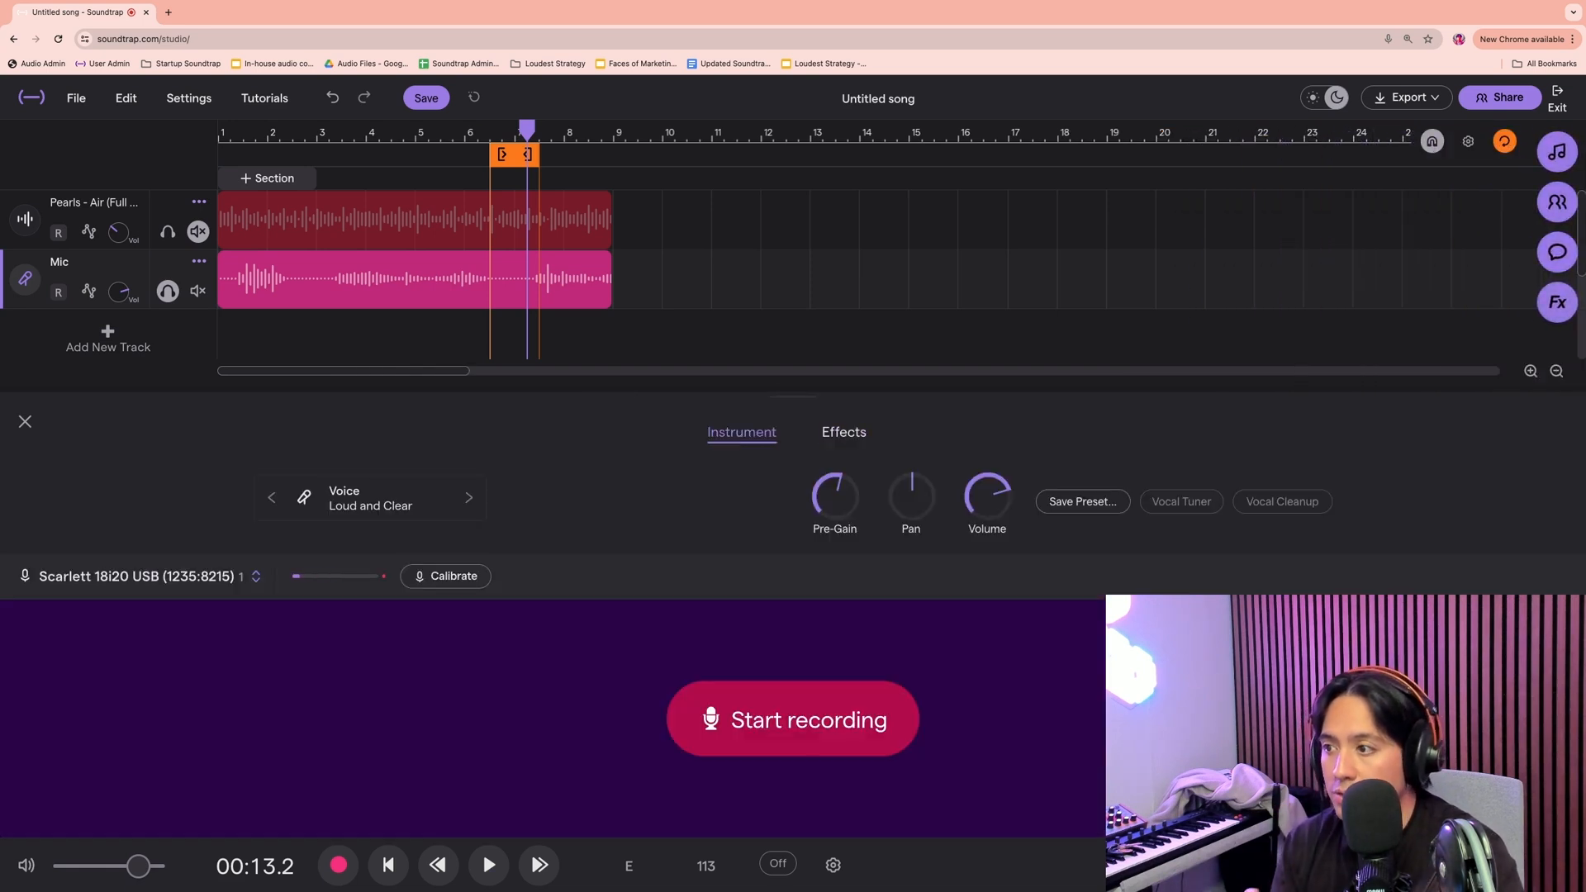
pyautogui.click(372, 278)
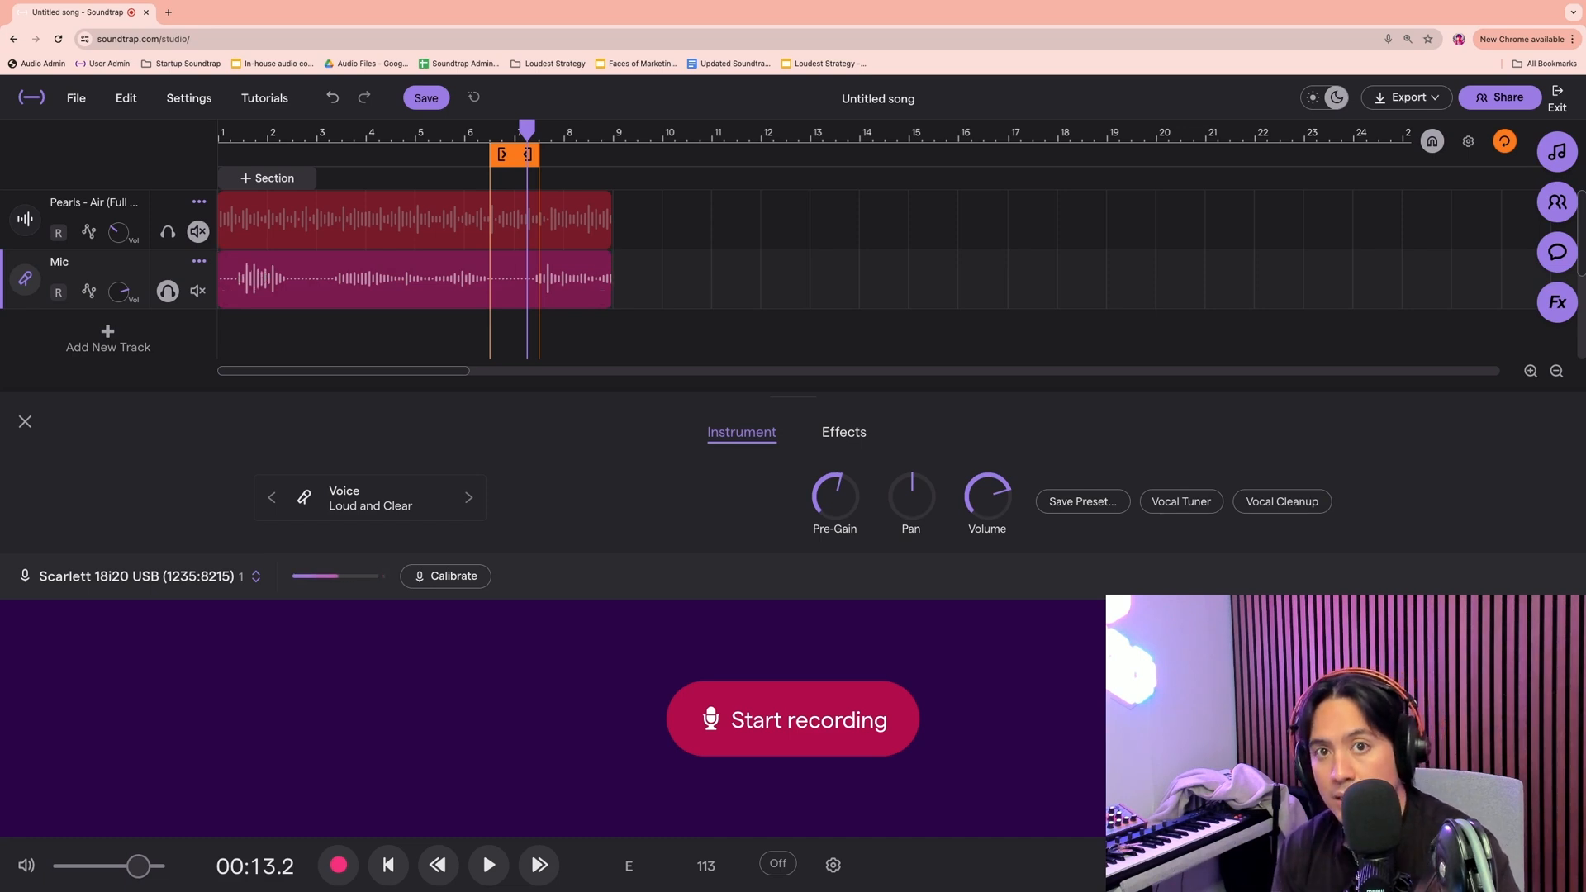
pyautogui.click(1282, 501)
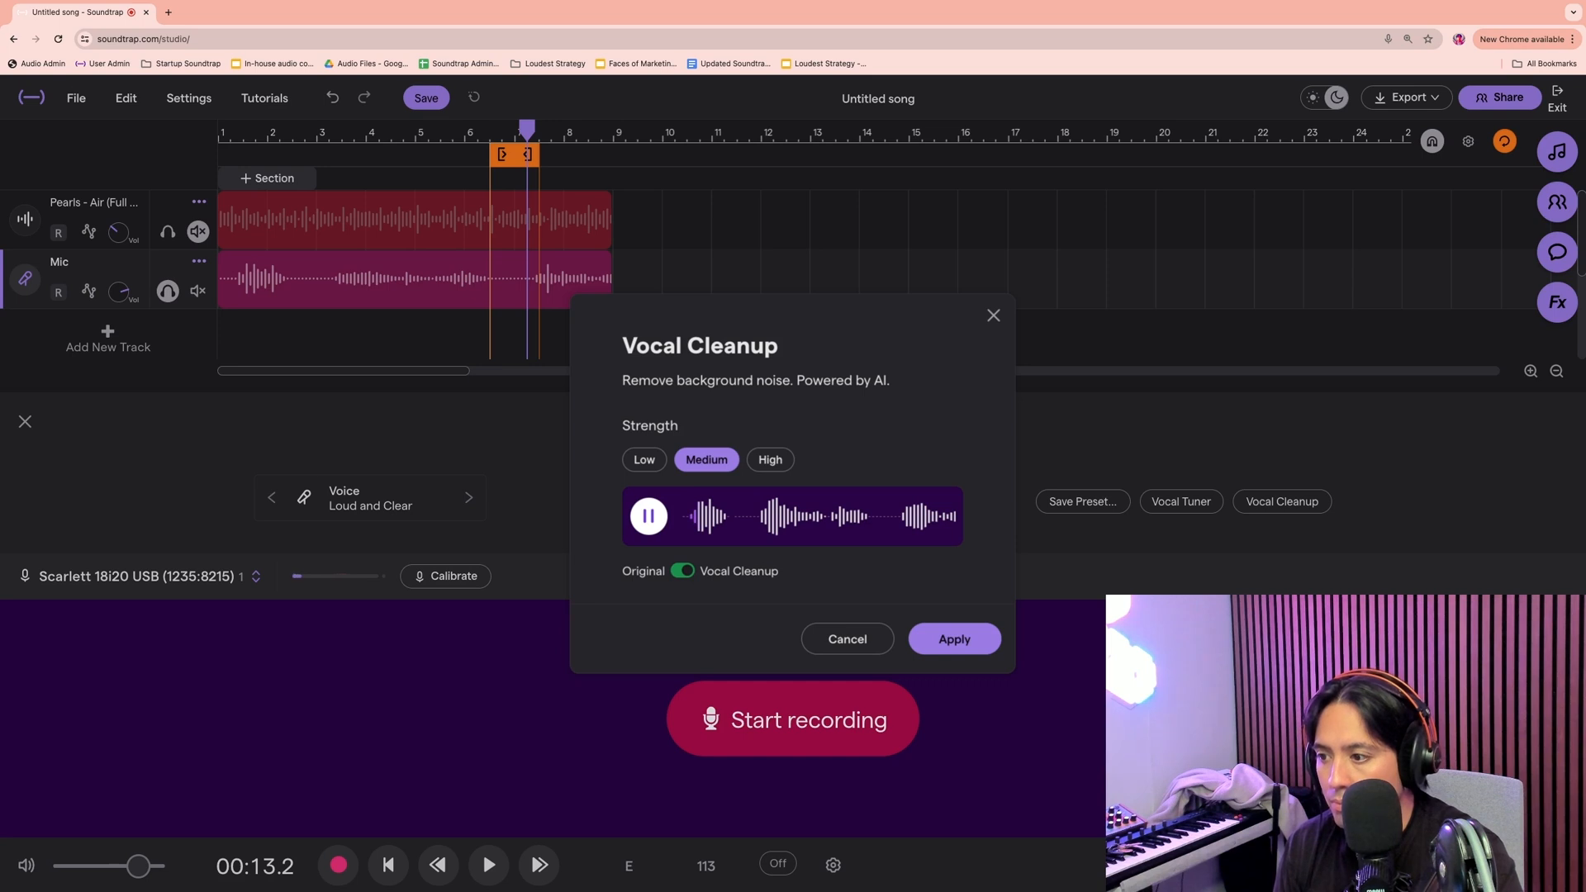
pyautogui.click(645, 460)
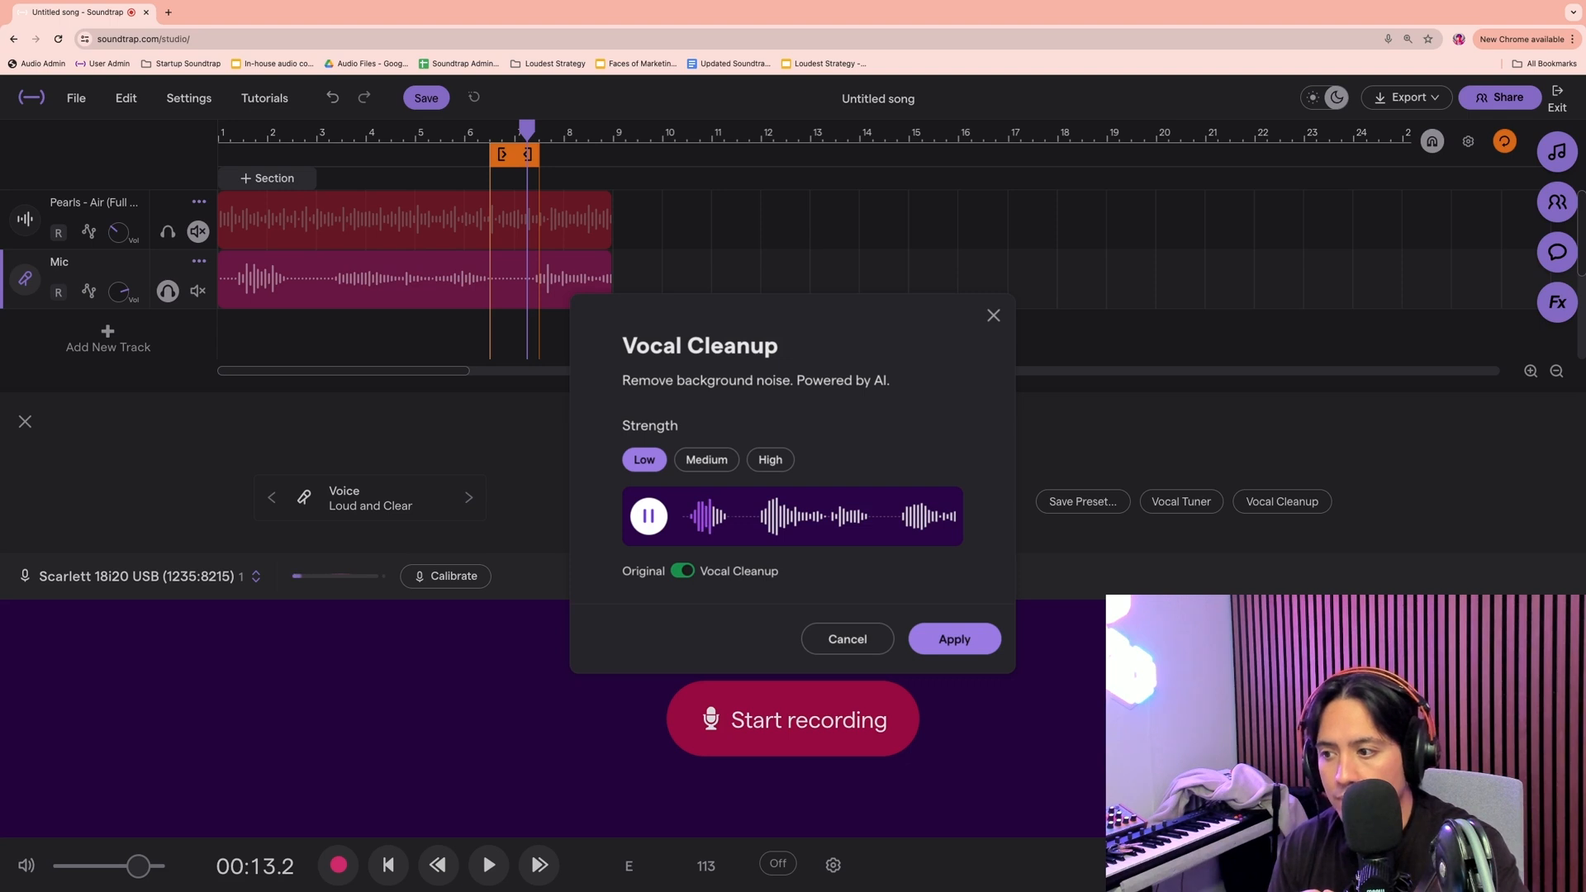
pyautogui.click(706, 460)
pyautogui.click(648, 516)
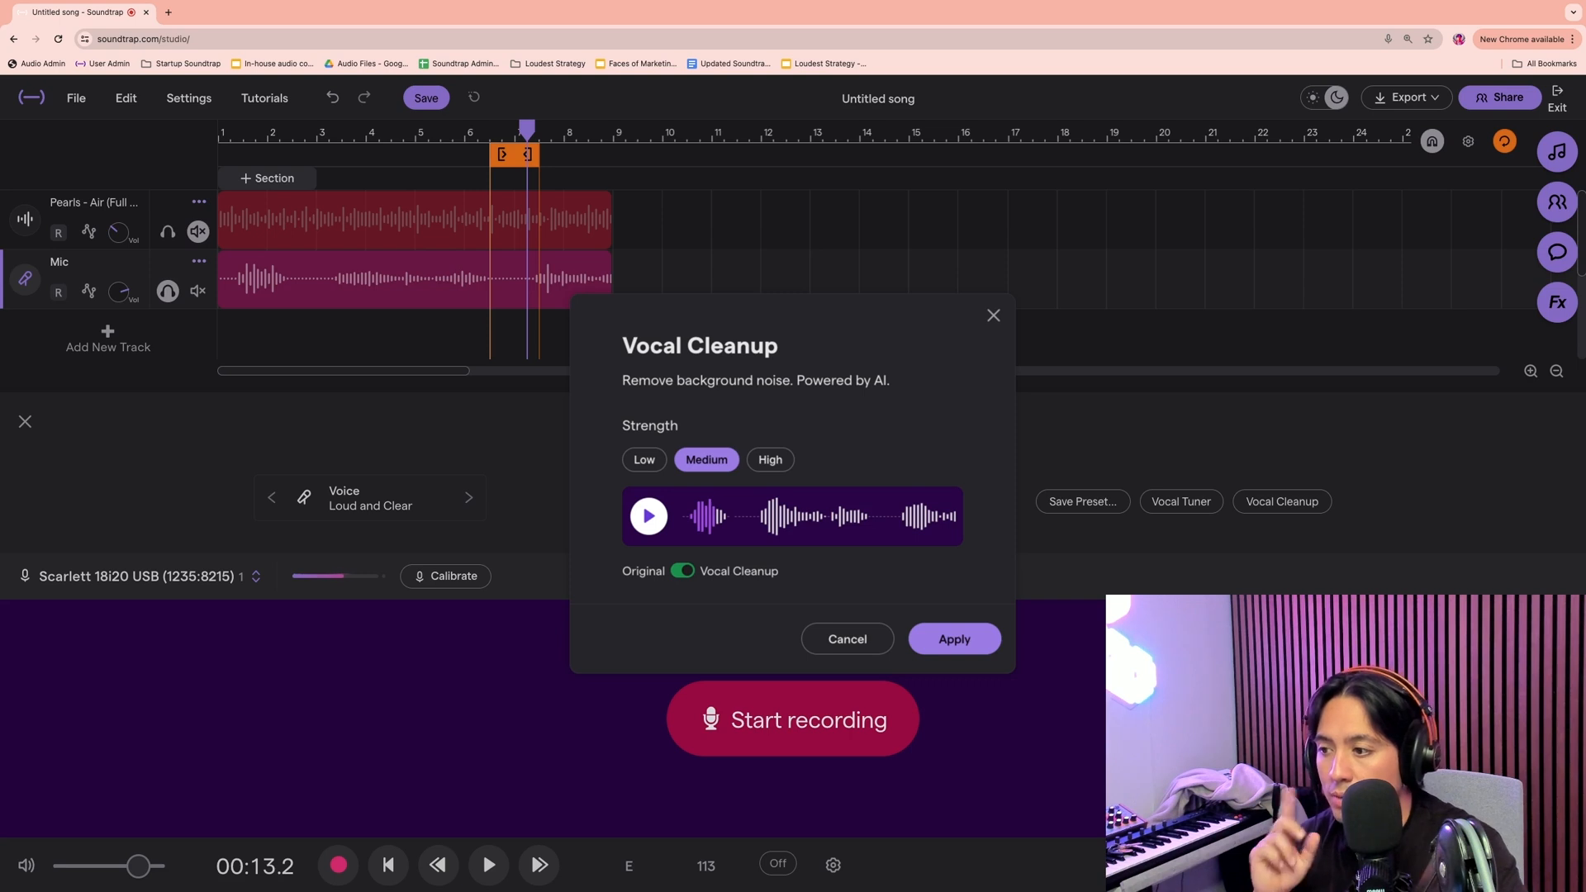
pyautogui.click(644, 460)
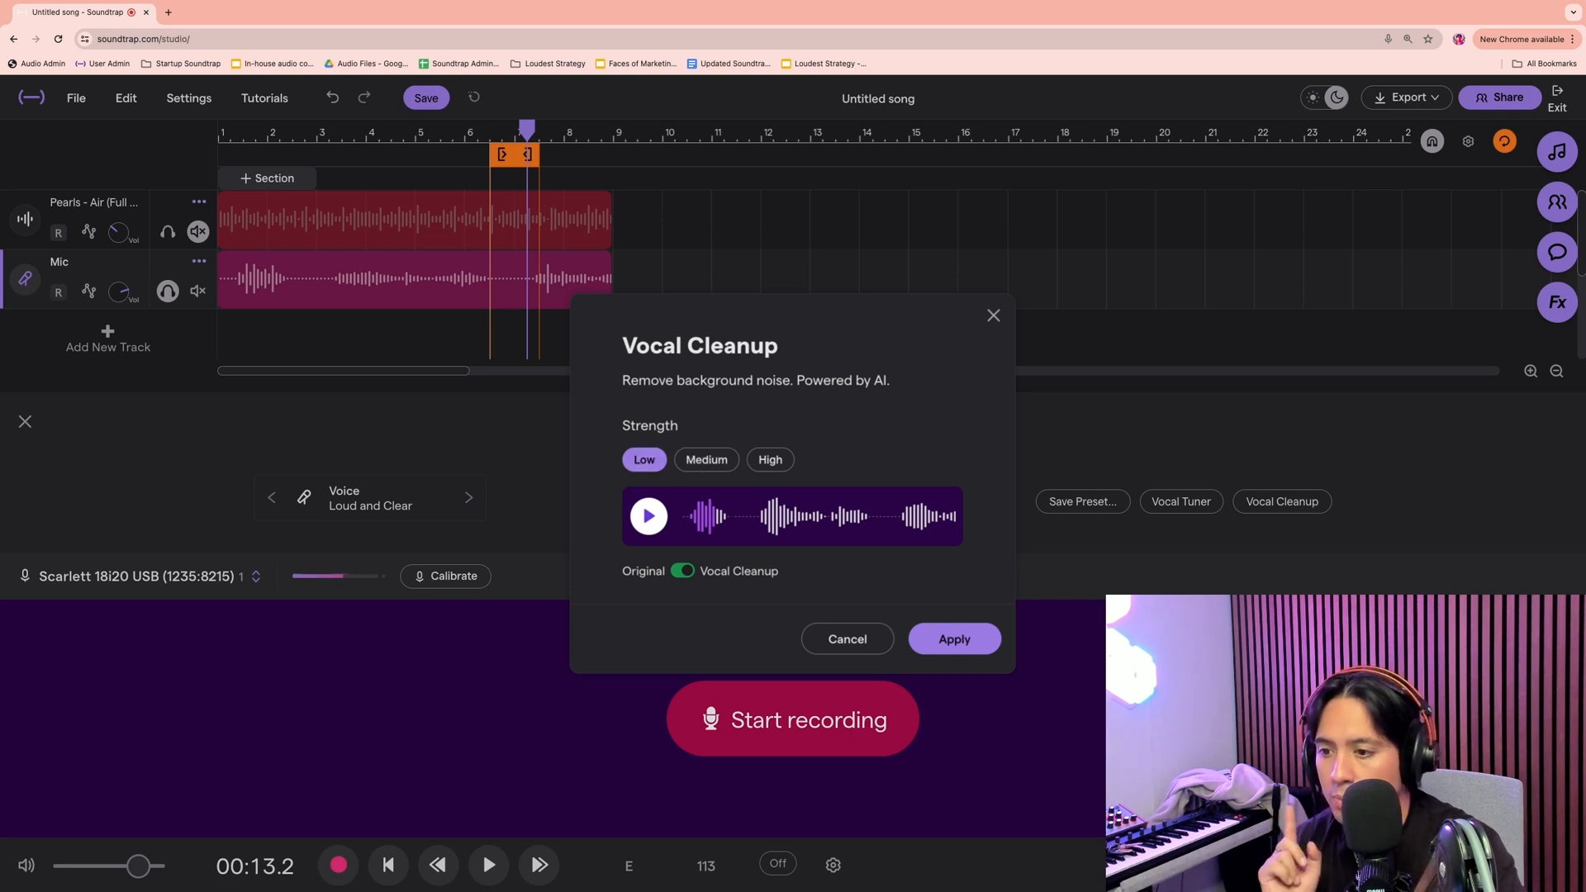
pyautogui.click(954, 638)
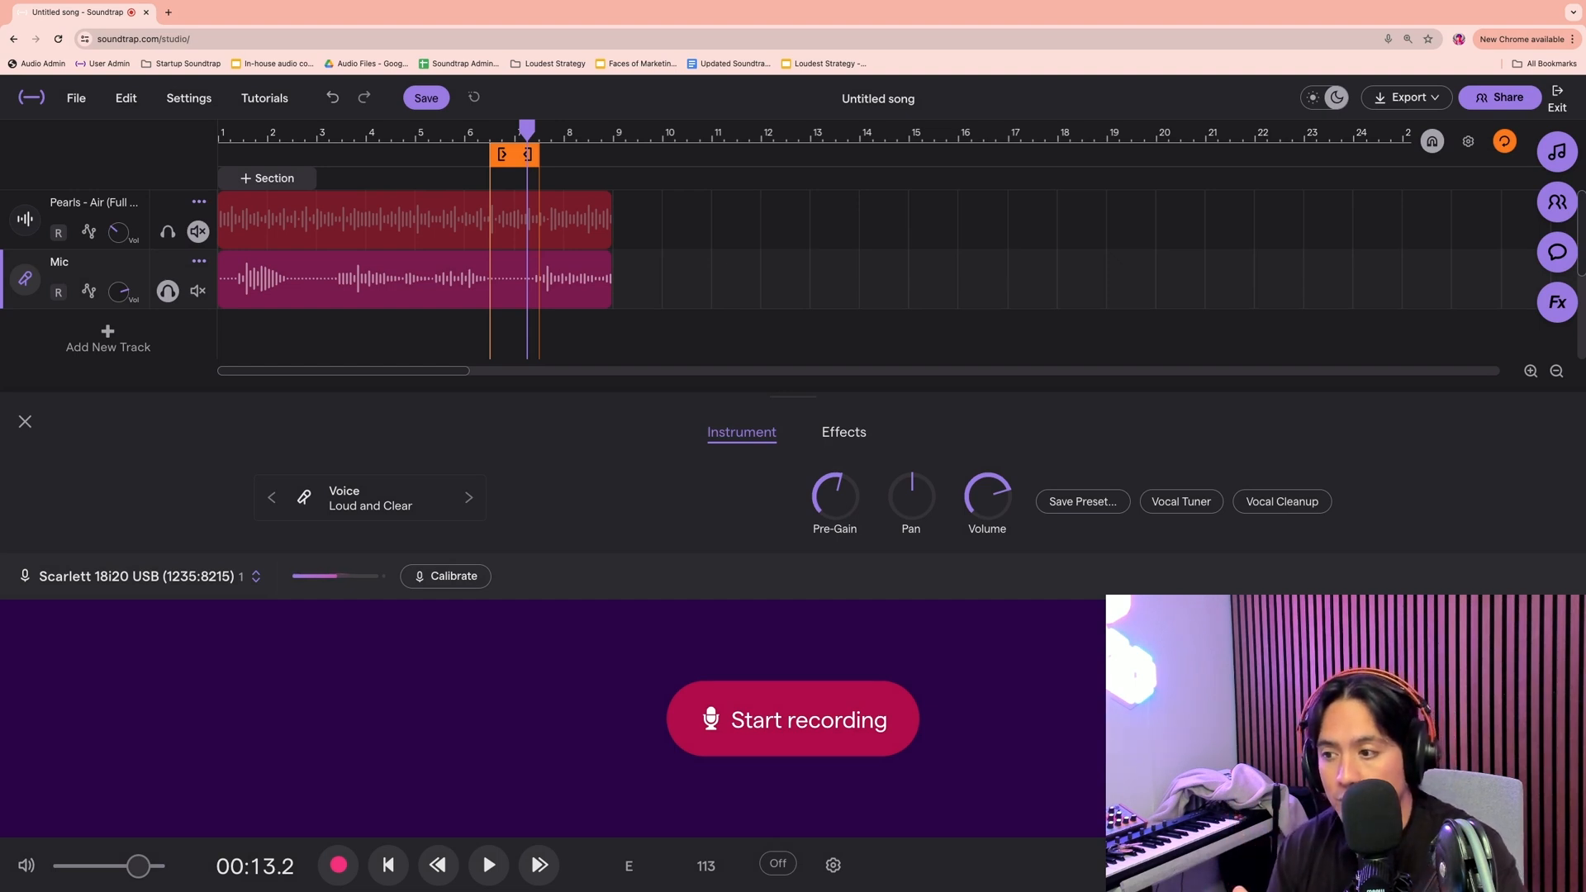
# Try Vocal Tuner amounts Medium and Extreme in the project key of E Major, and apply the tuning at Light
pyautogui.click(1181, 502)
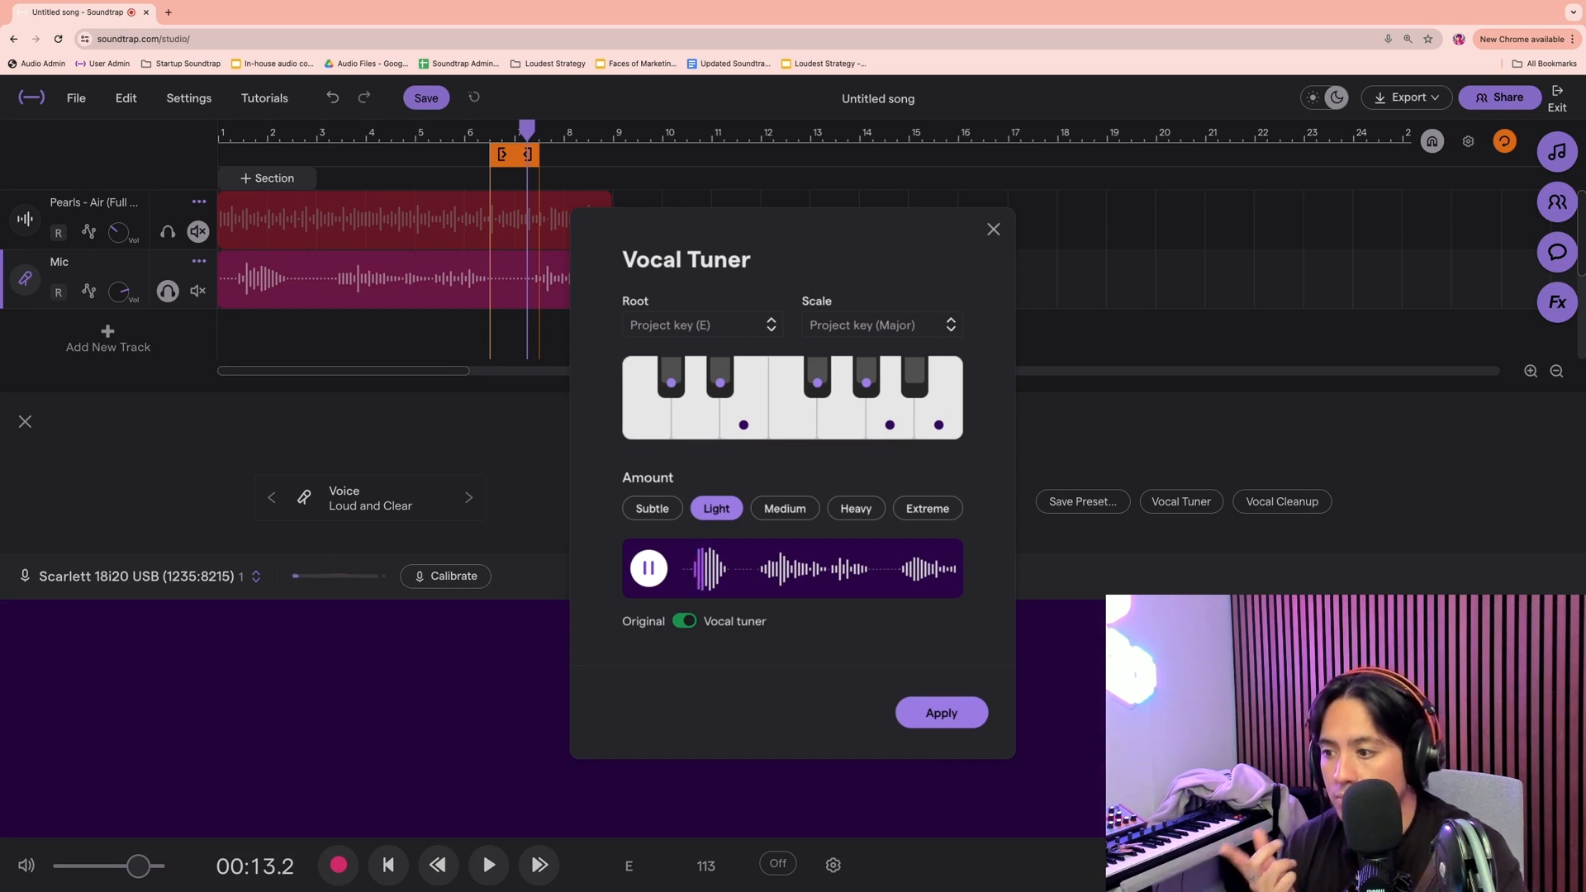
pyautogui.click(785, 508)
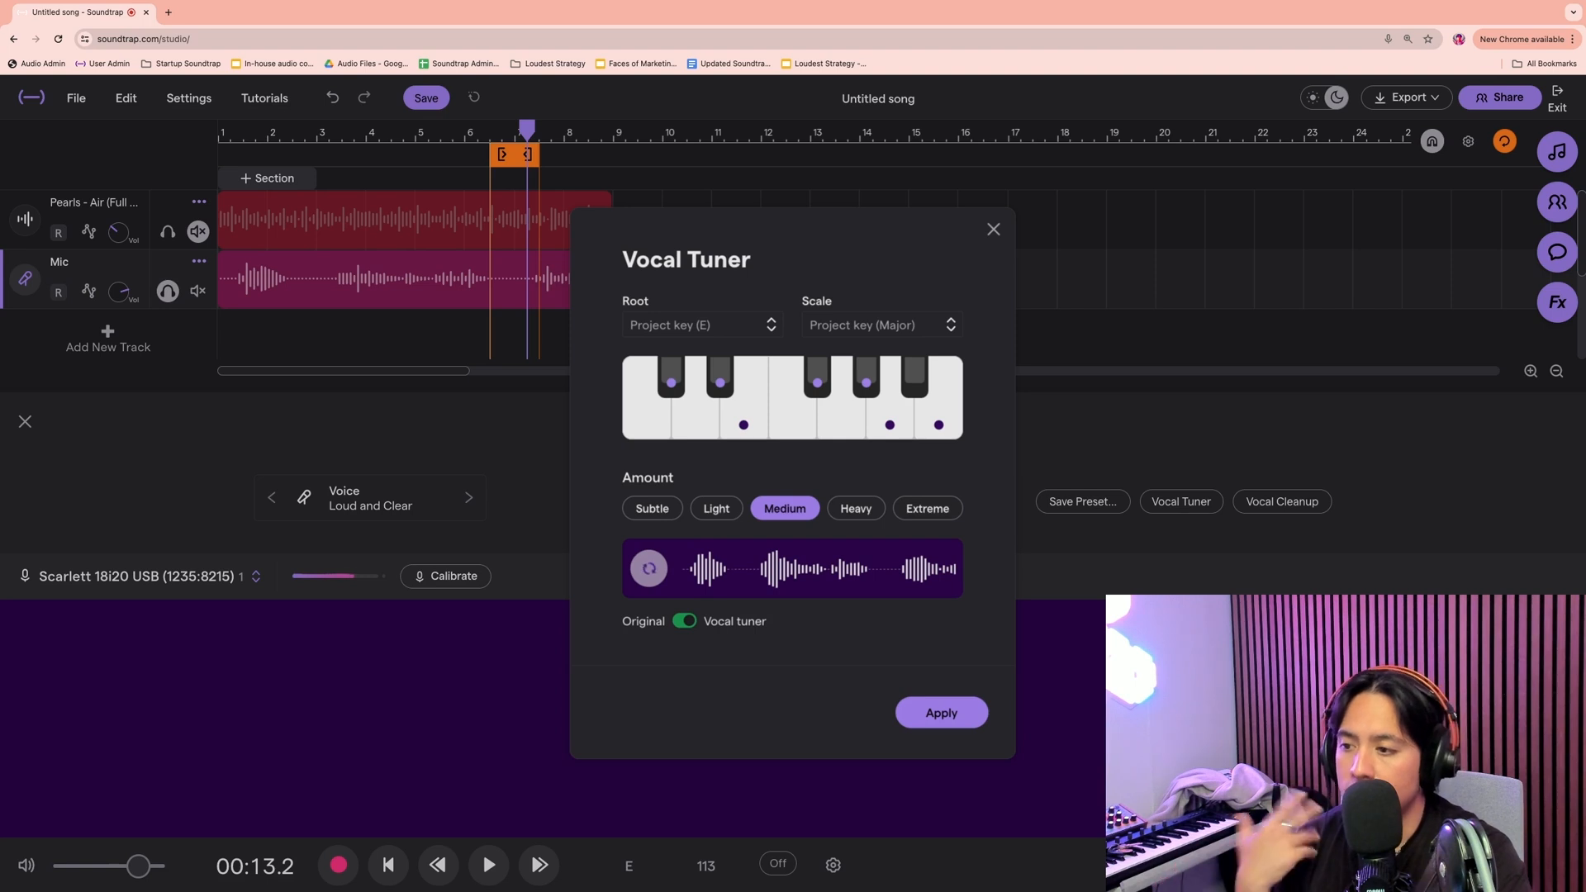
pyautogui.click(928, 508)
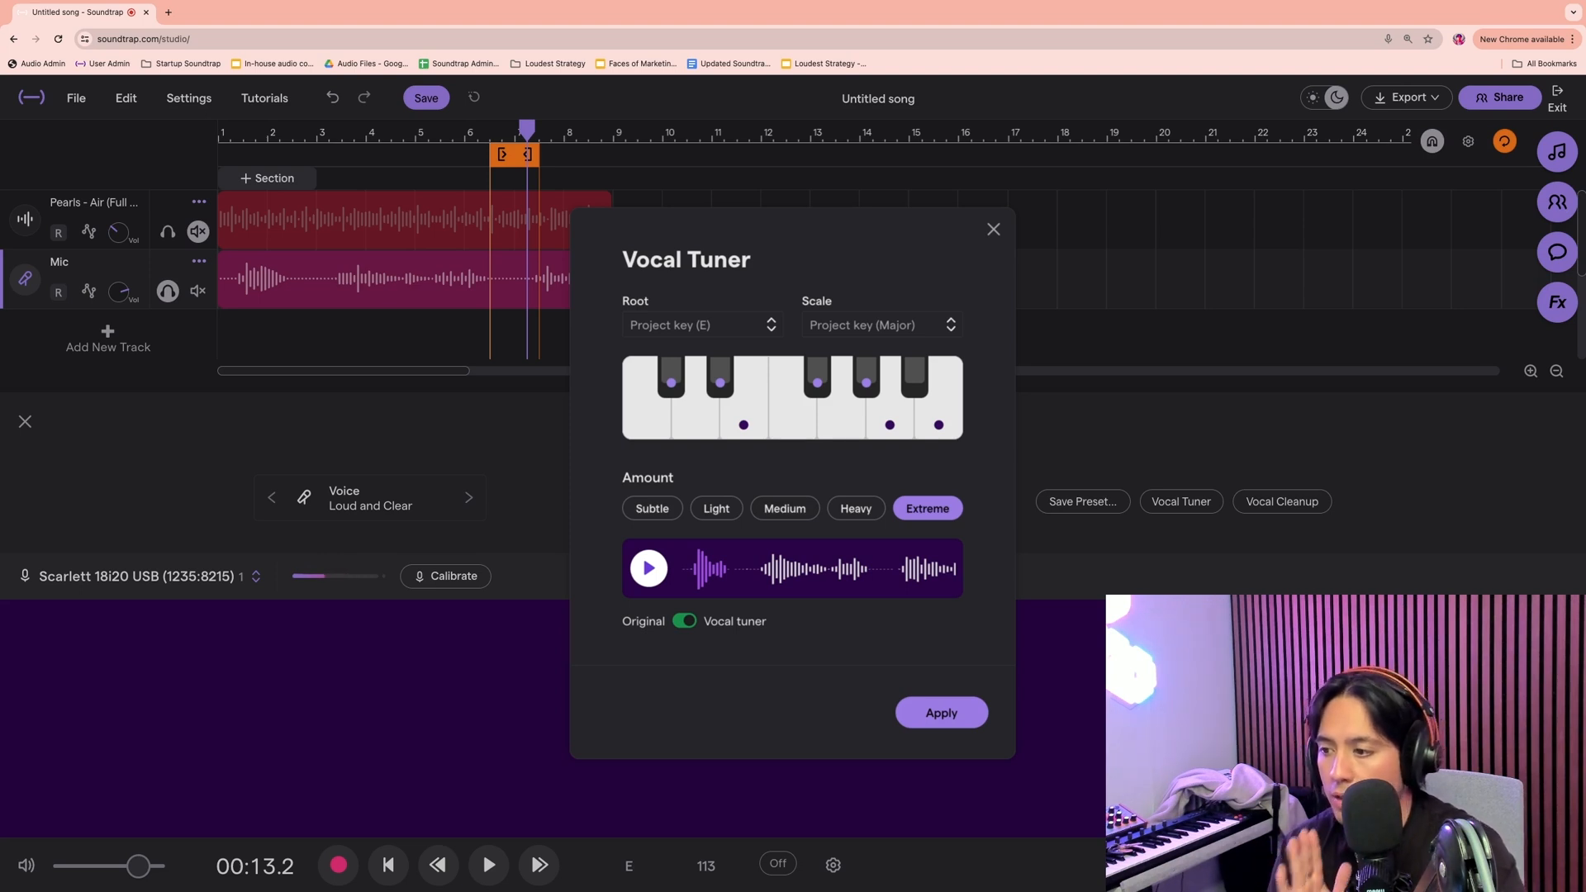
pyautogui.click(716, 509)
pyautogui.click(785, 509)
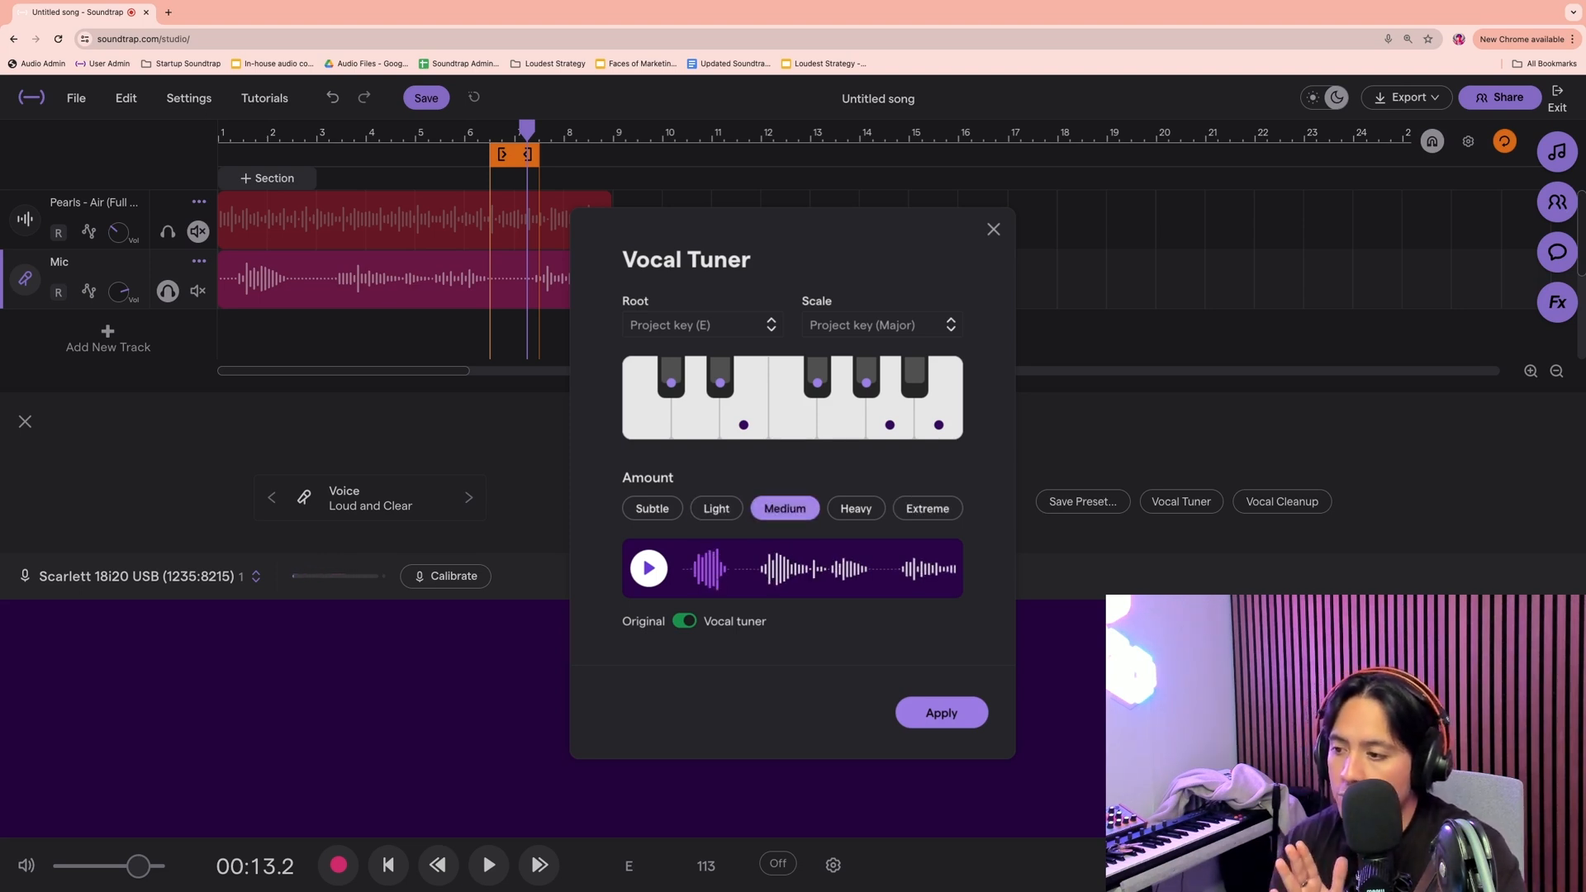
pyautogui.click(648, 568)
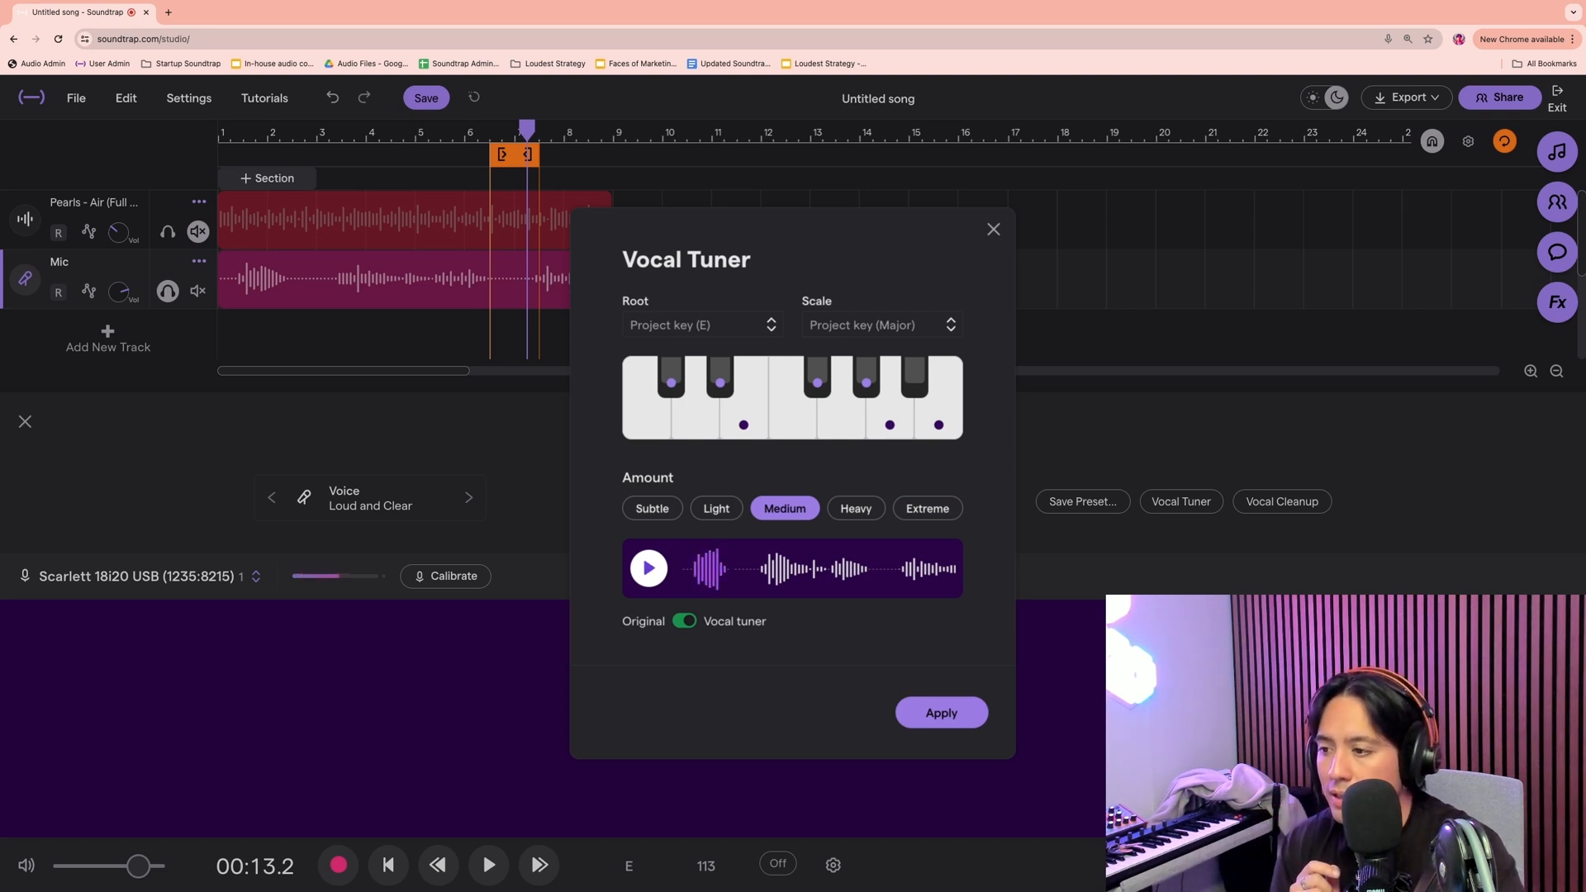
pyautogui.click(716, 509)
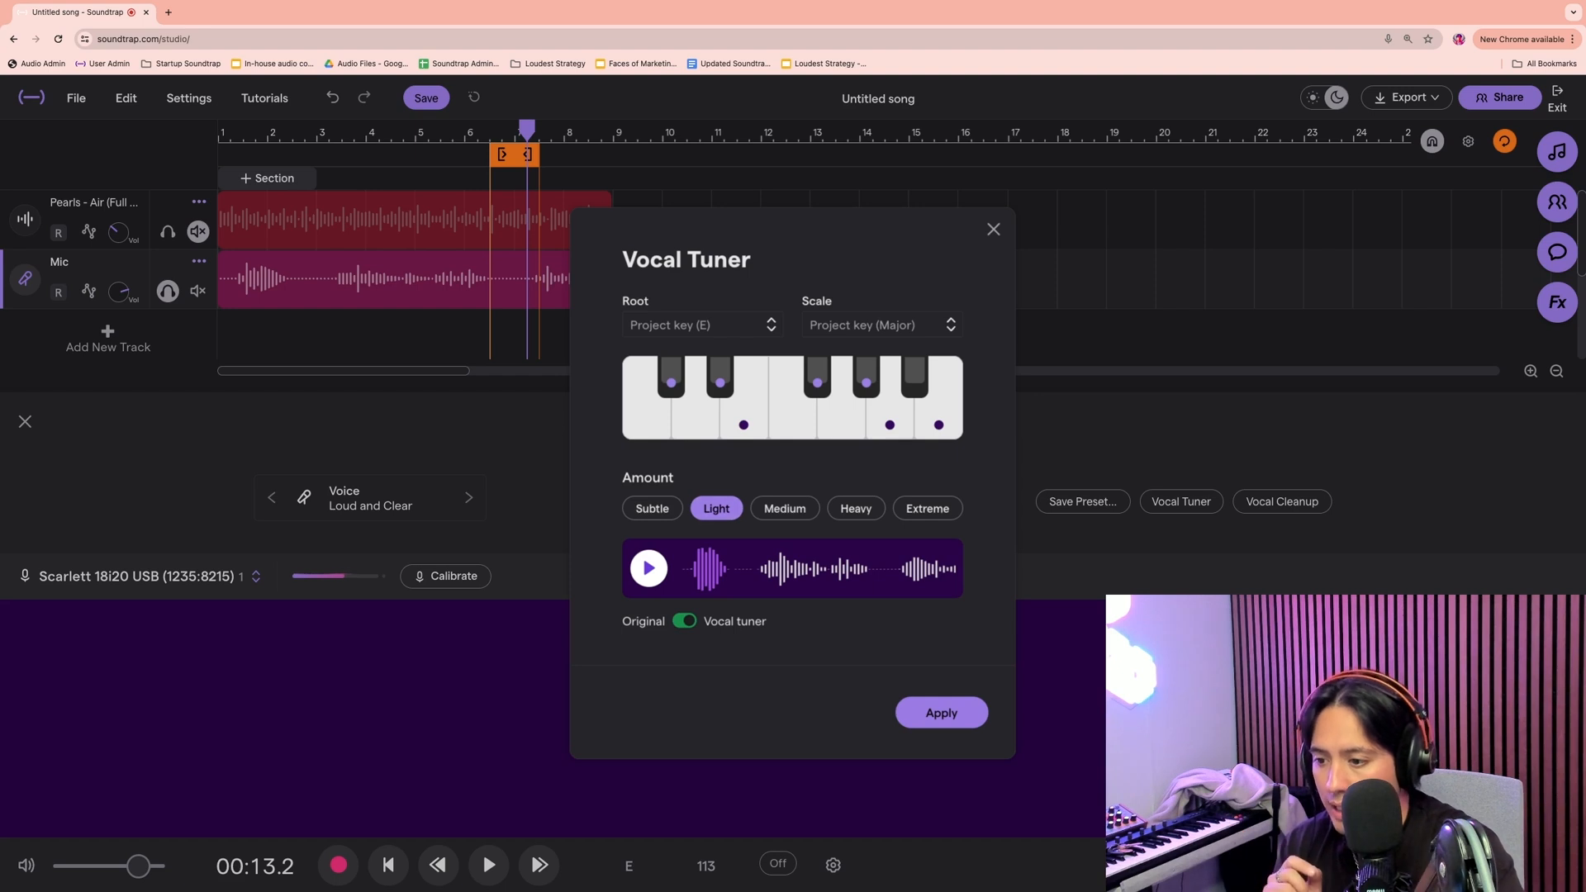
pyautogui.click(942, 712)
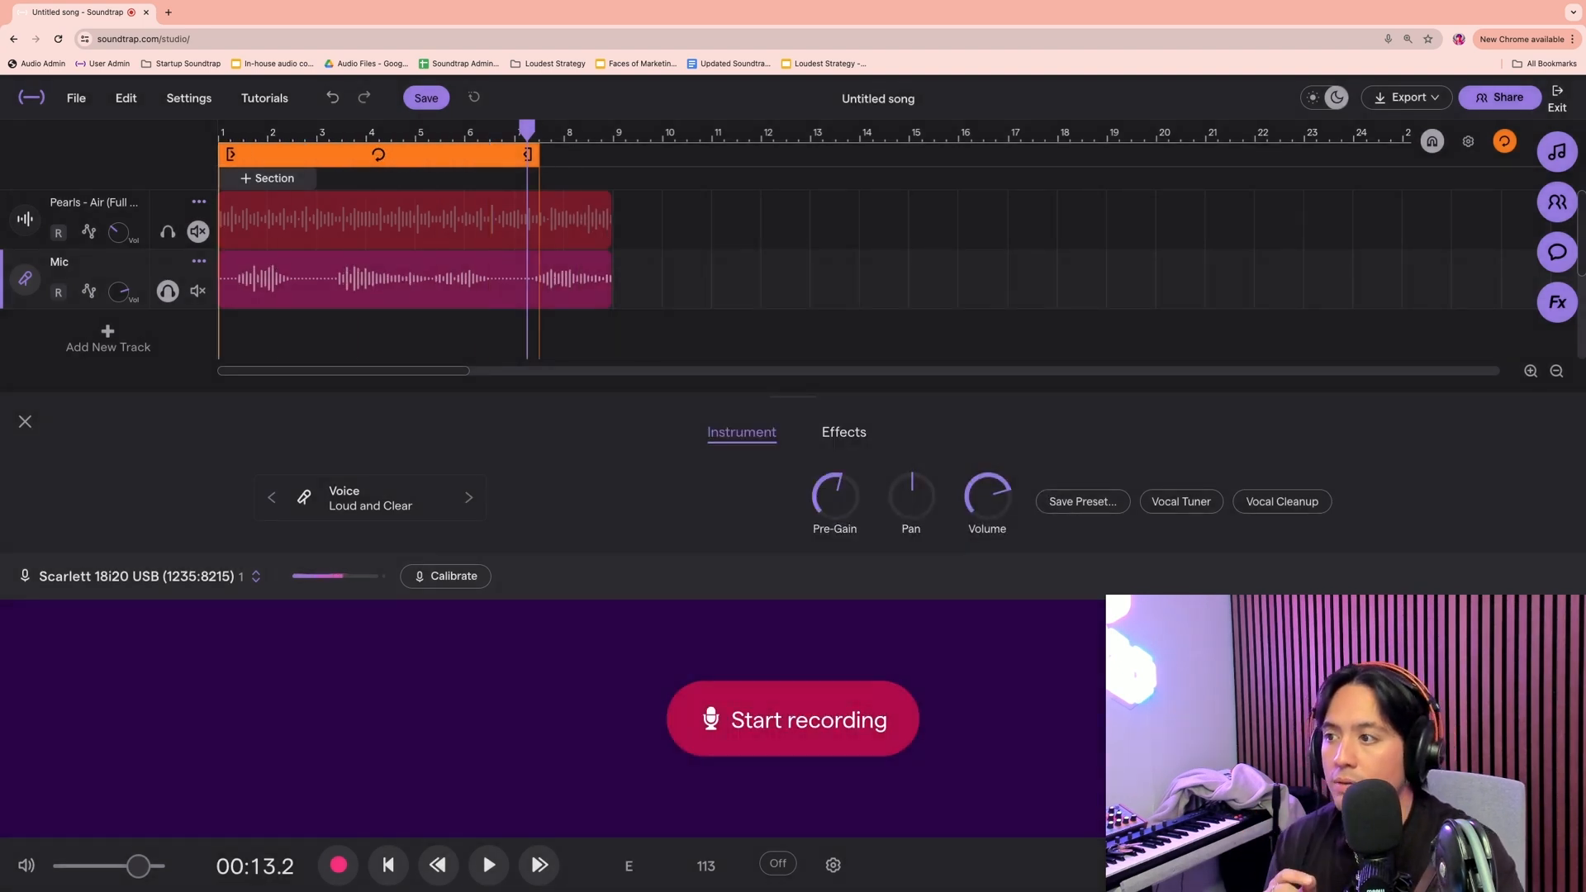
# Extend the loop region to bar 9 and place a Dynamics Compressor between the Filter and the Visual EQ
pyautogui.moveTo(527, 155); pyautogui.dragTo(601, 154)
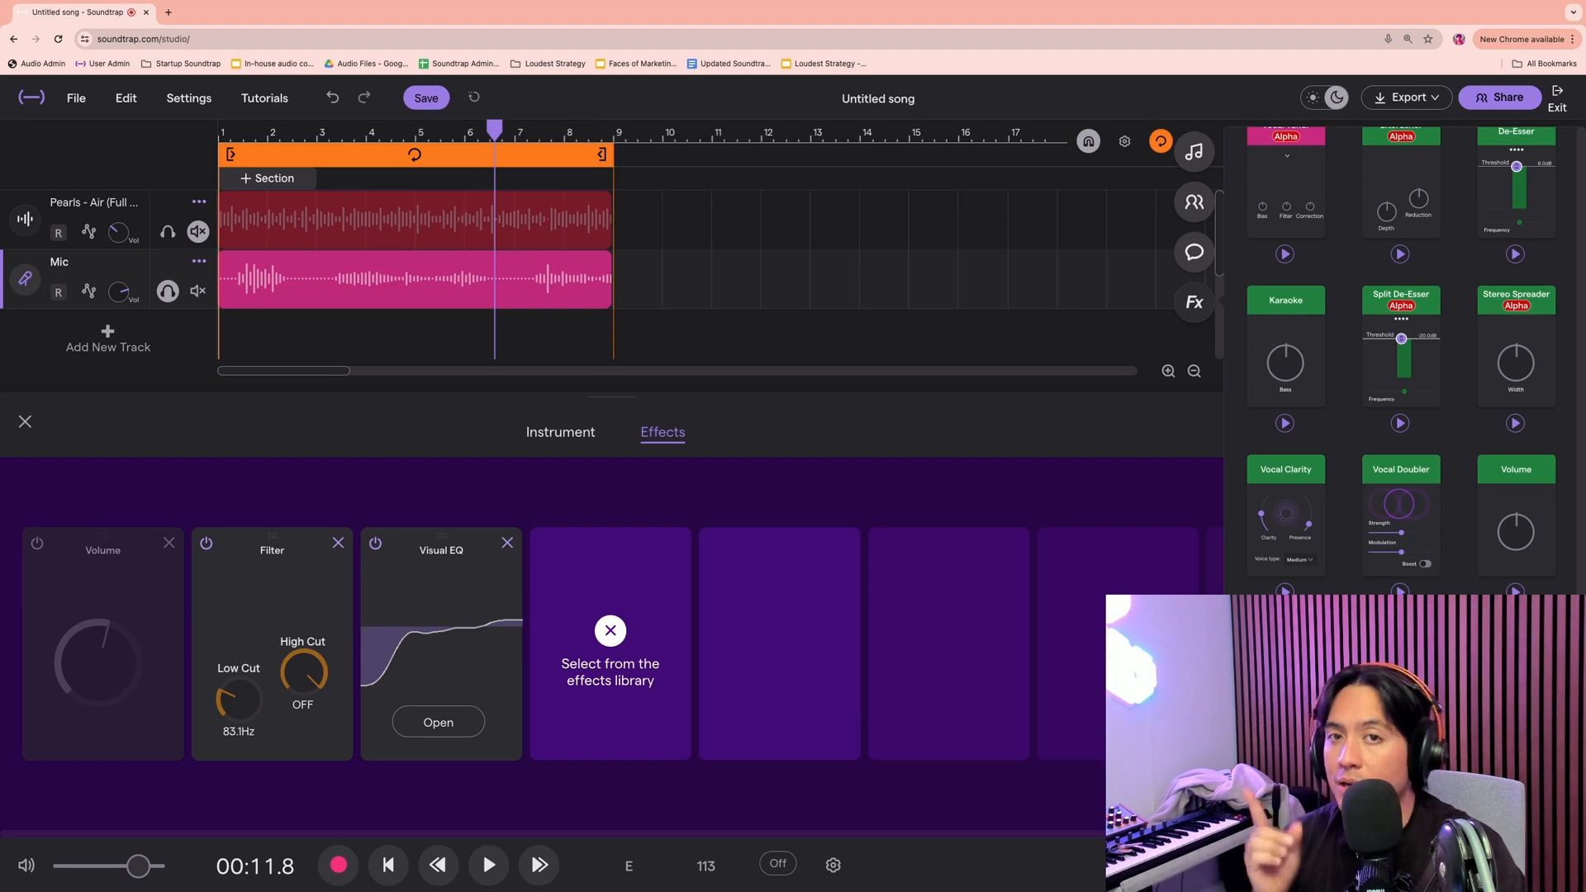
pyautogui.scroll(6, 1404, 359)
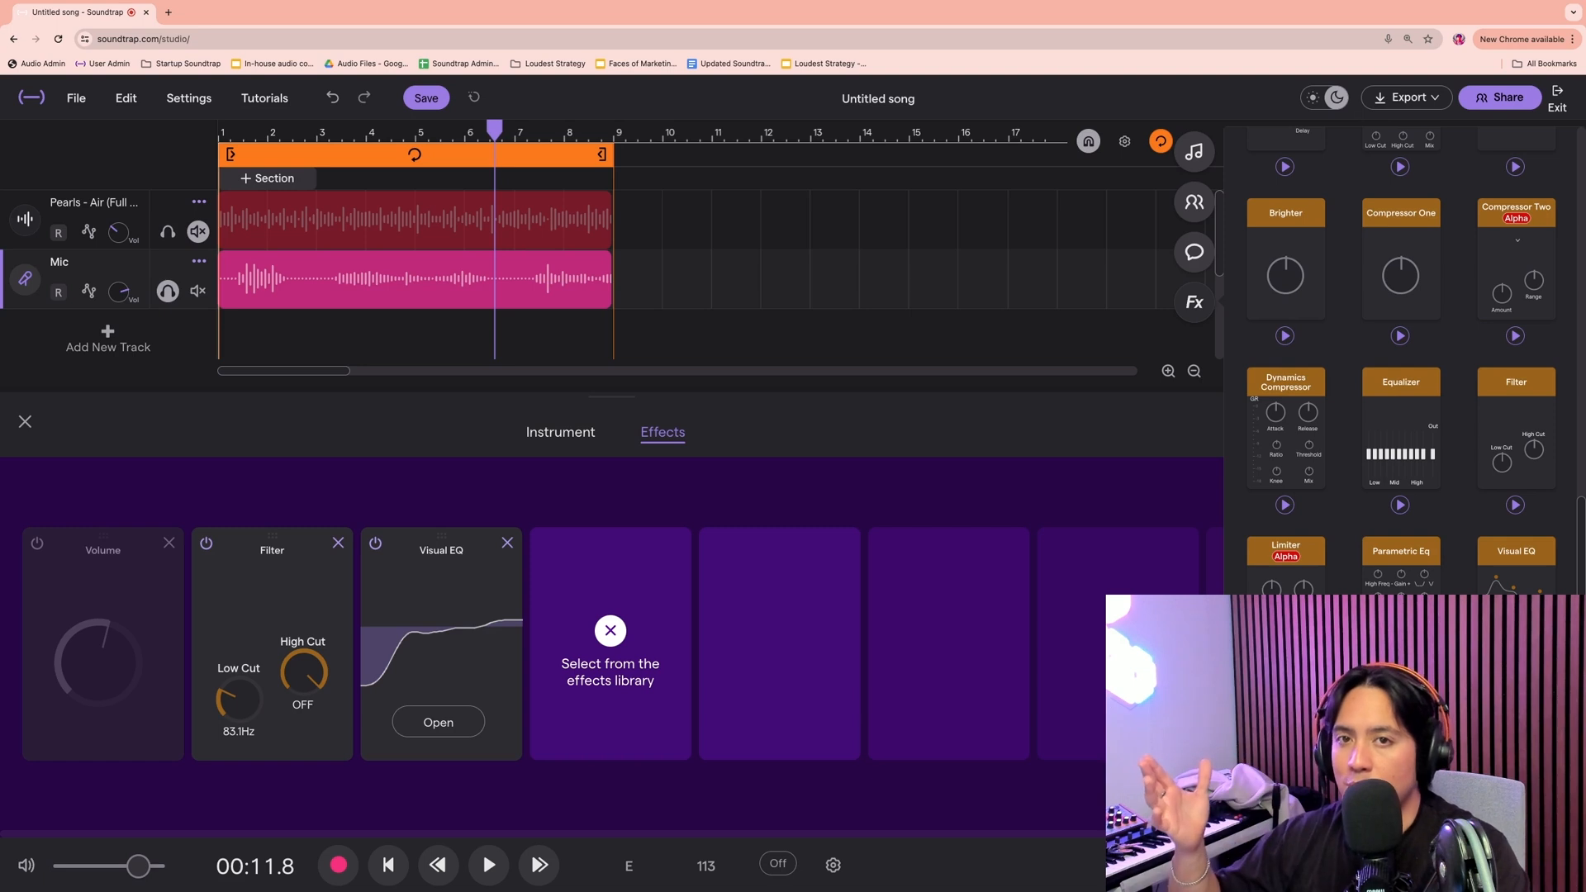
pyautogui.click(1285, 381)
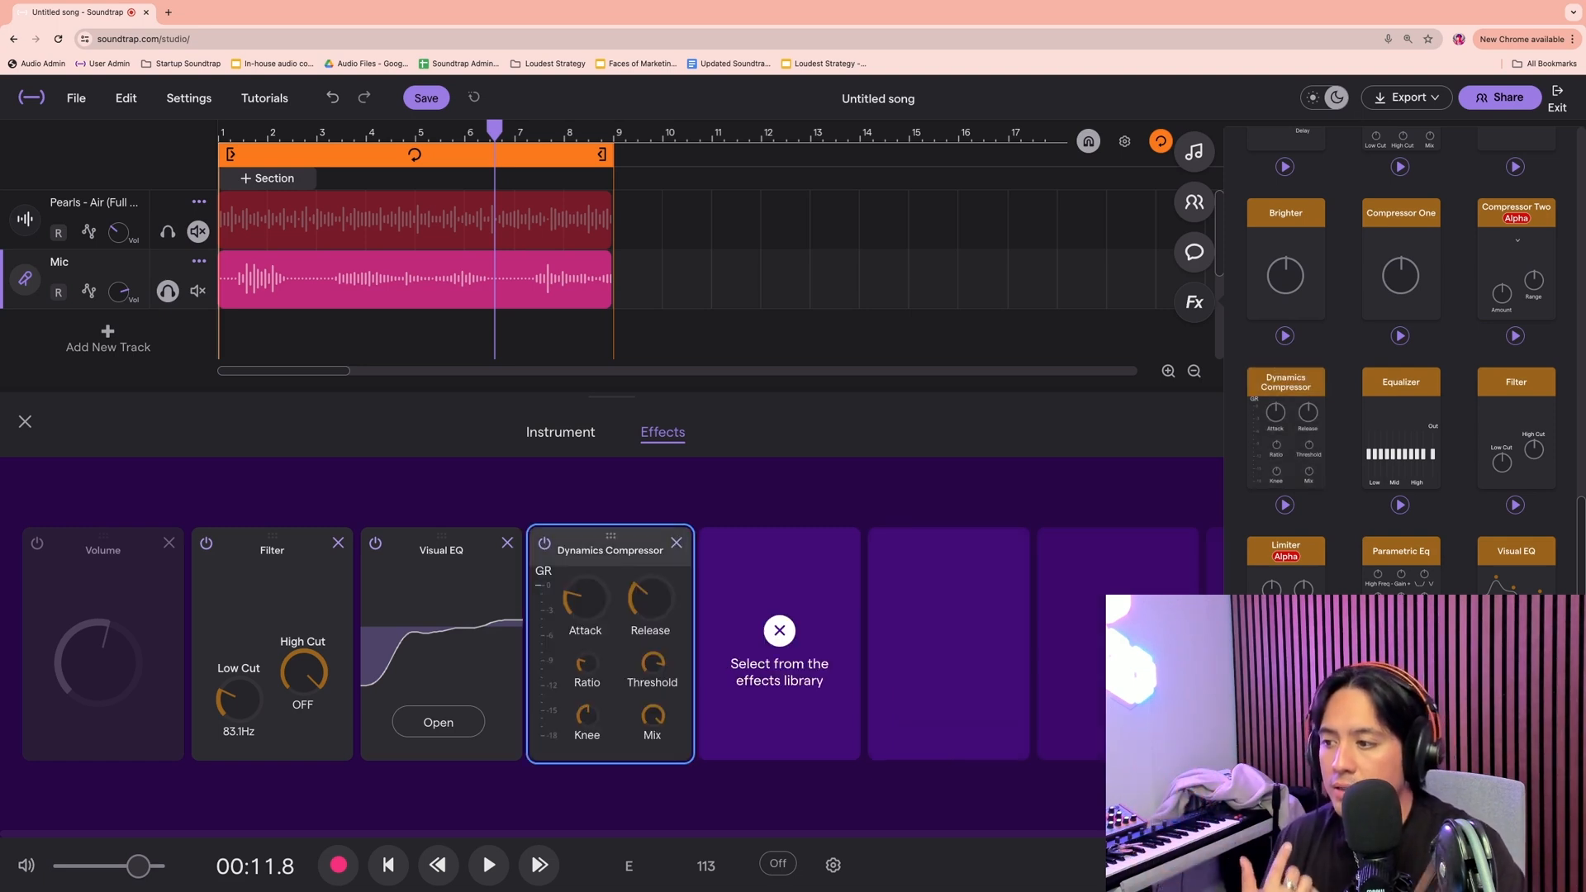
pyautogui.press('Delete')
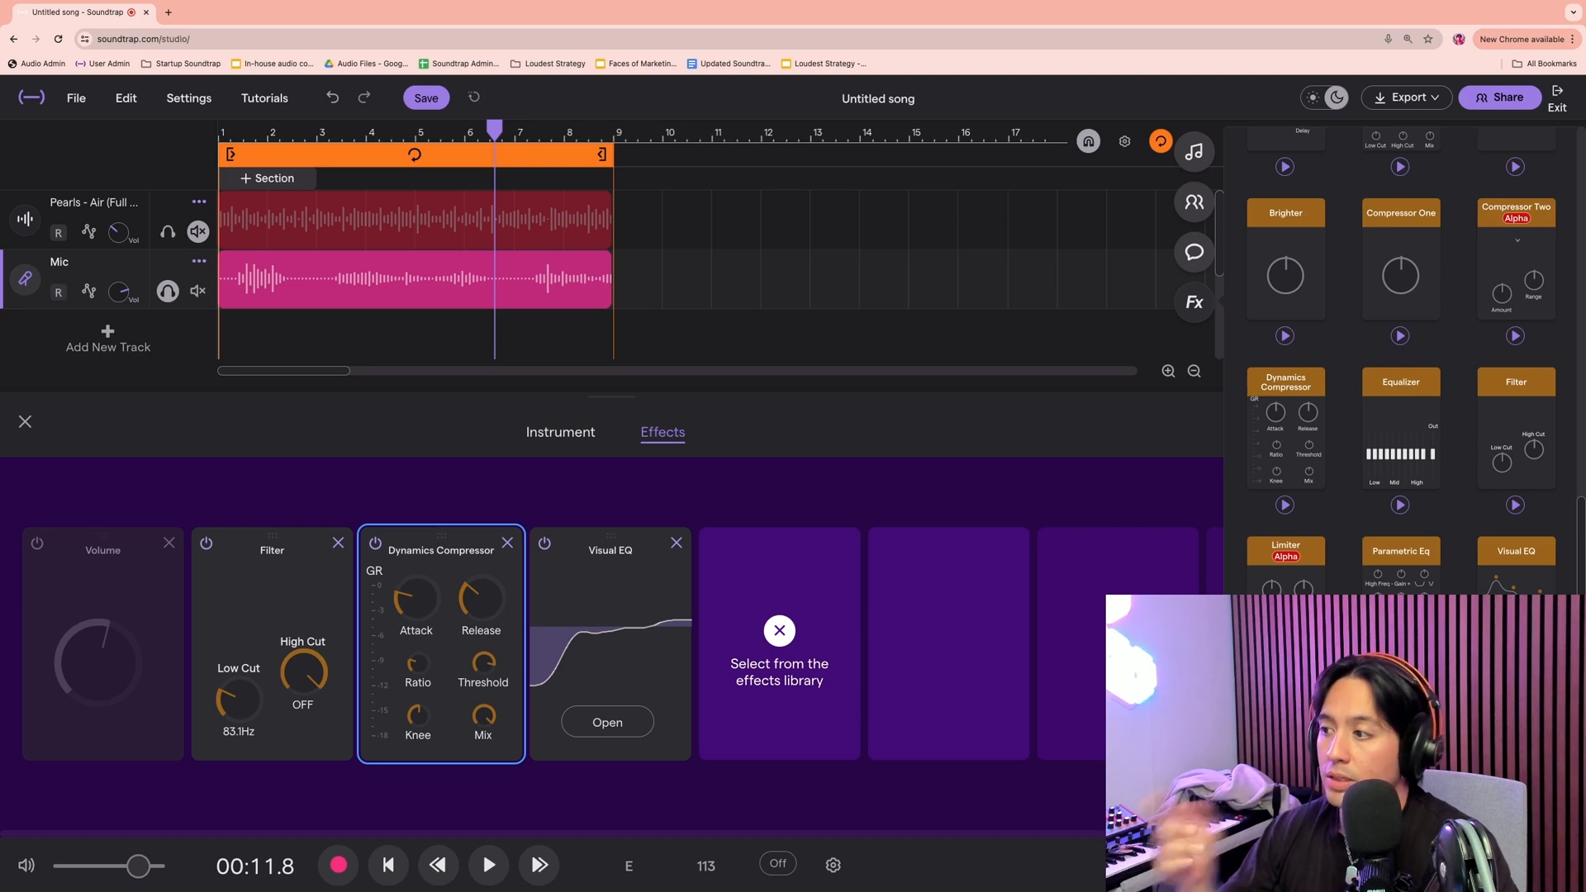
# Play the vocal, set the Dynamics Compressor's attack to 0.1 ms, raise its ratio, and lower its threshold
pyautogui.moveTo(248, 280)
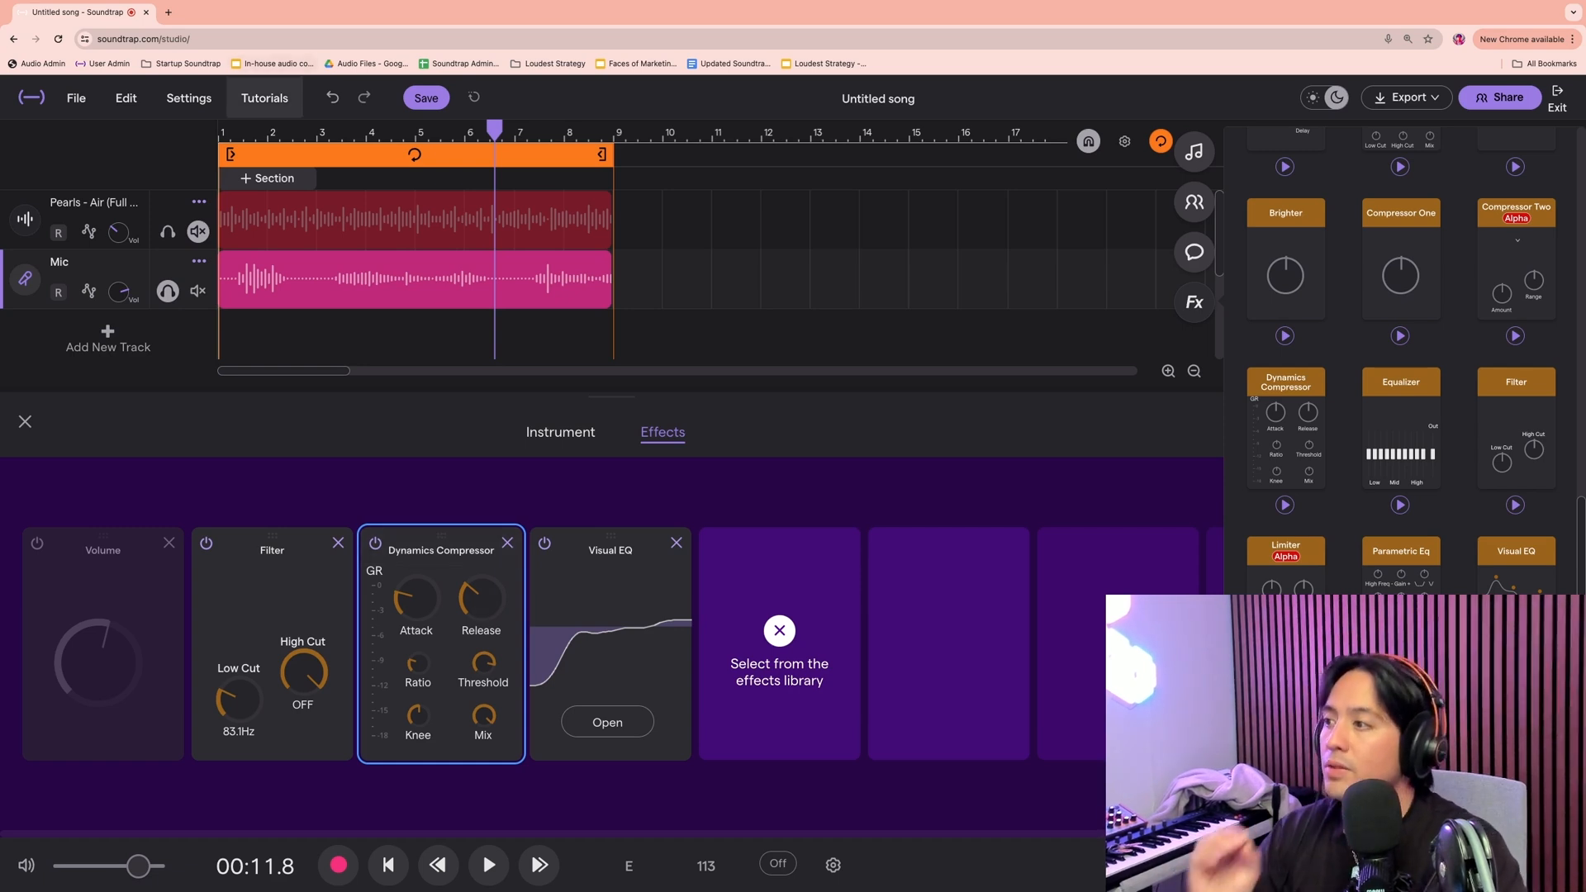
pyautogui.click(279, 134)
pyautogui.press('Return')
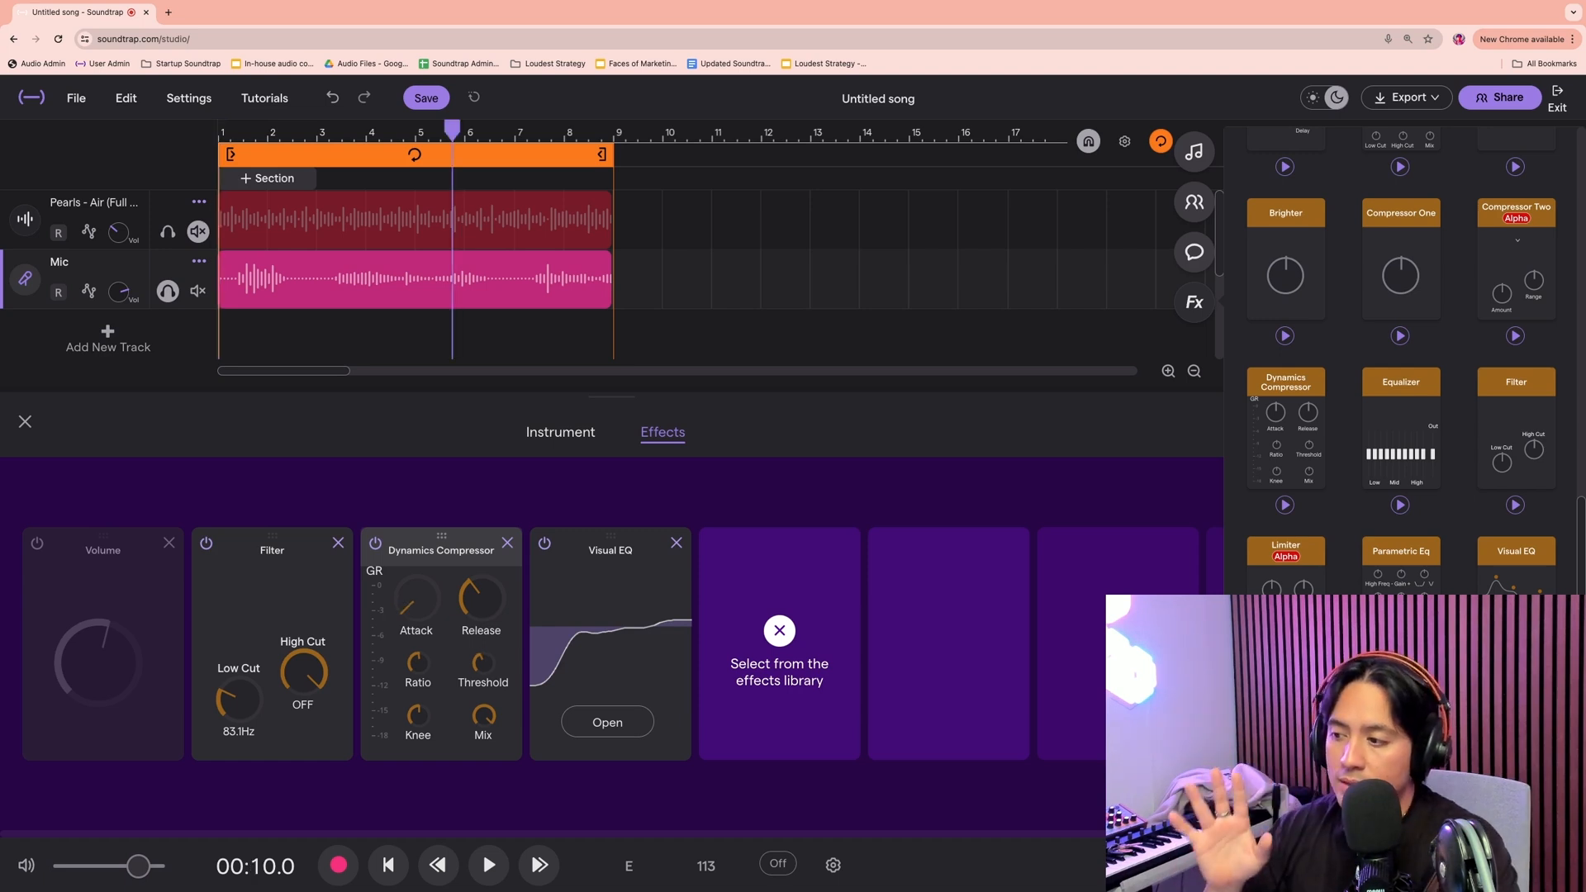
pyautogui.moveTo(416, 598)
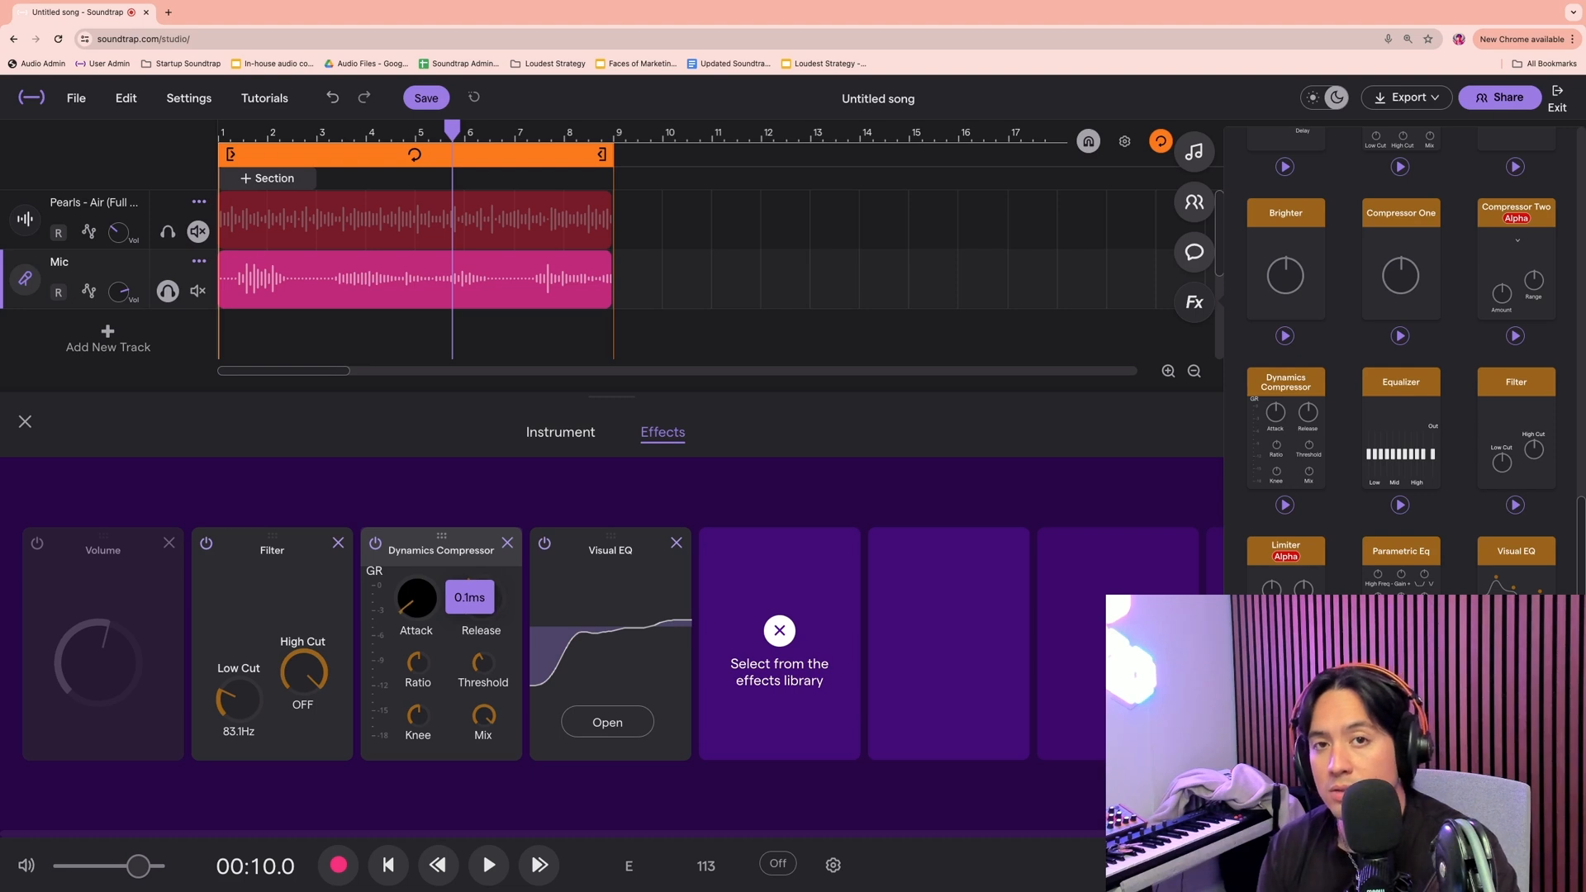
# Fine-tune the Dynamics Compressor's attack and release while listening to the soloed vocal
pyautogui.moveTo(417, 598); pyautogui.dragTo(481, 608)
pyautogui.moveTo(418, 662); pyautogui.dragTo(482, 636)
pyautogui.press('space')
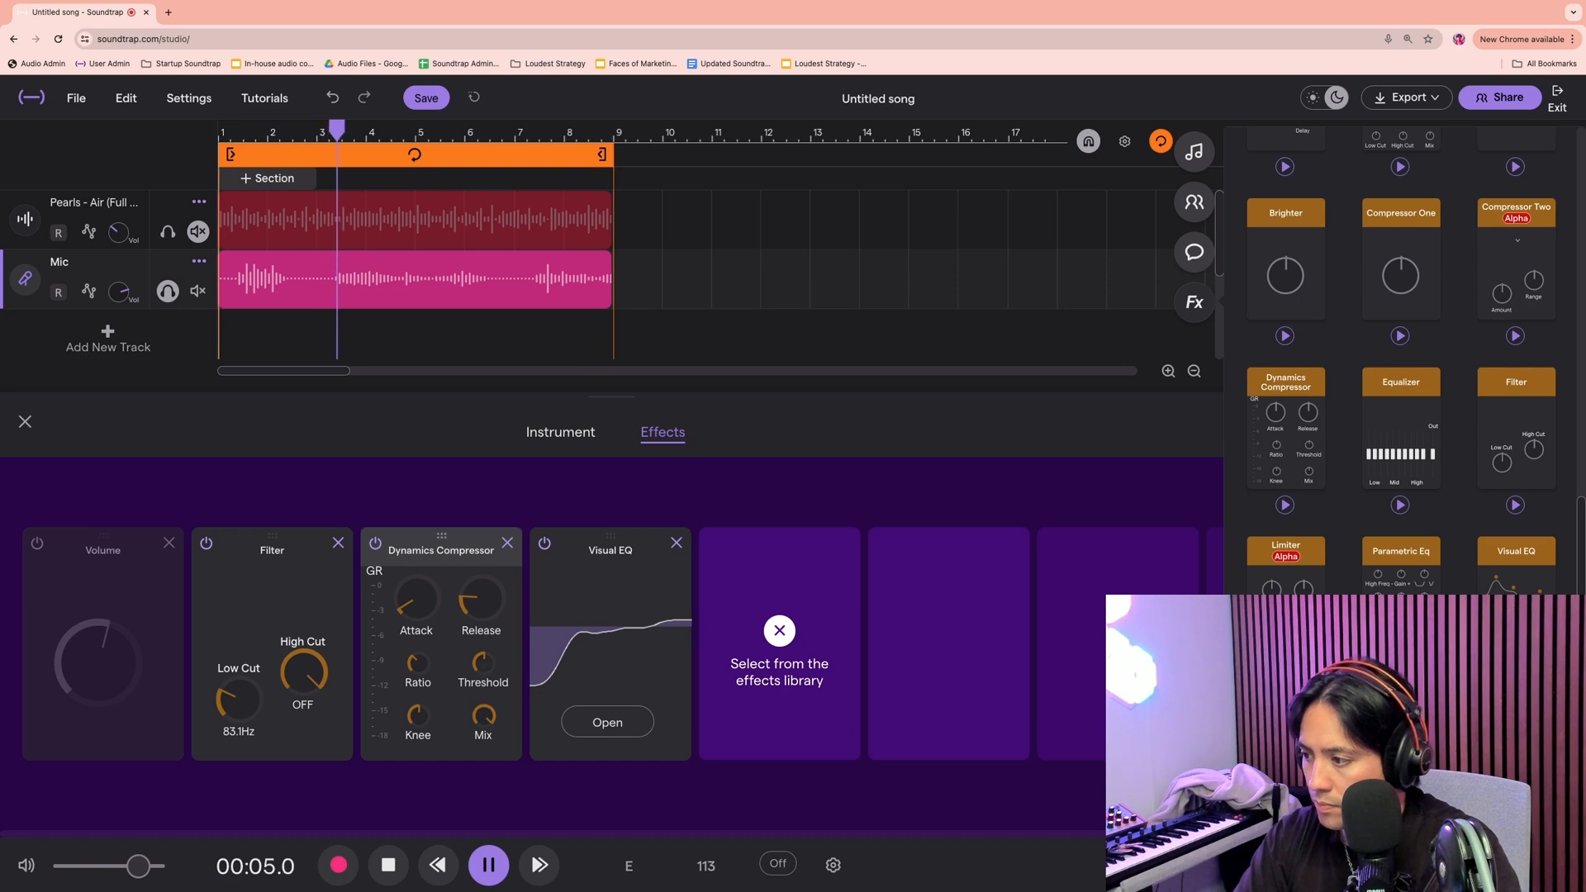
pyautogui.moveTo(482, 663); pyautogui.dragTo(482, 662)
pyautogui.press('space')
# Compare the vocal with the Dynamics Compressor bypassed and with it re-enabled
pyautogui.click(375, 542)
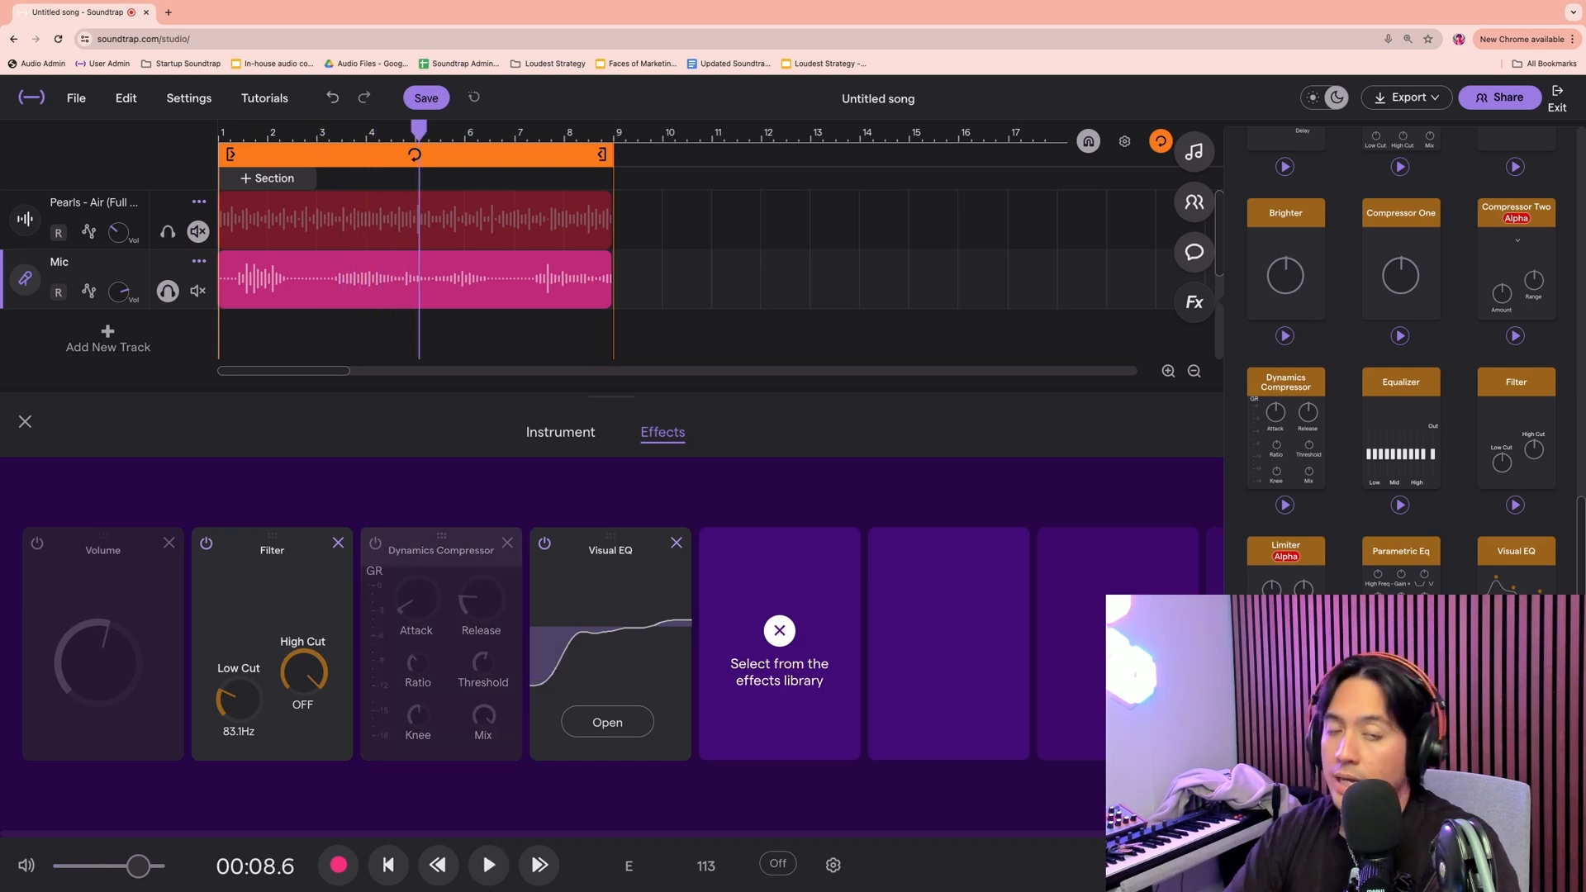
pyautogui.press('space')
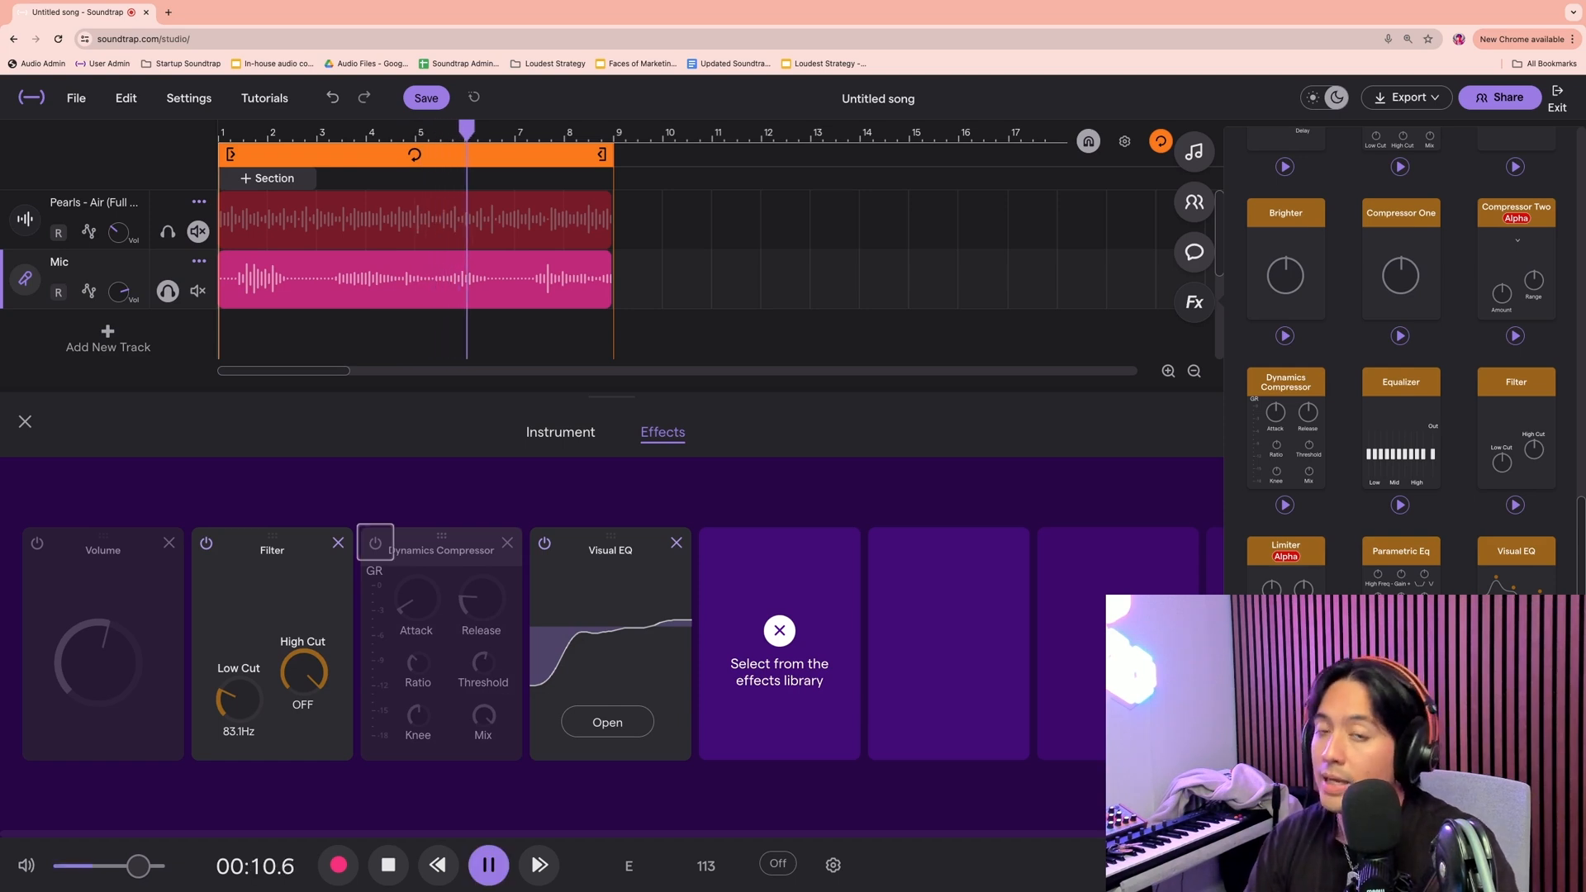
pyautogui.press('space')
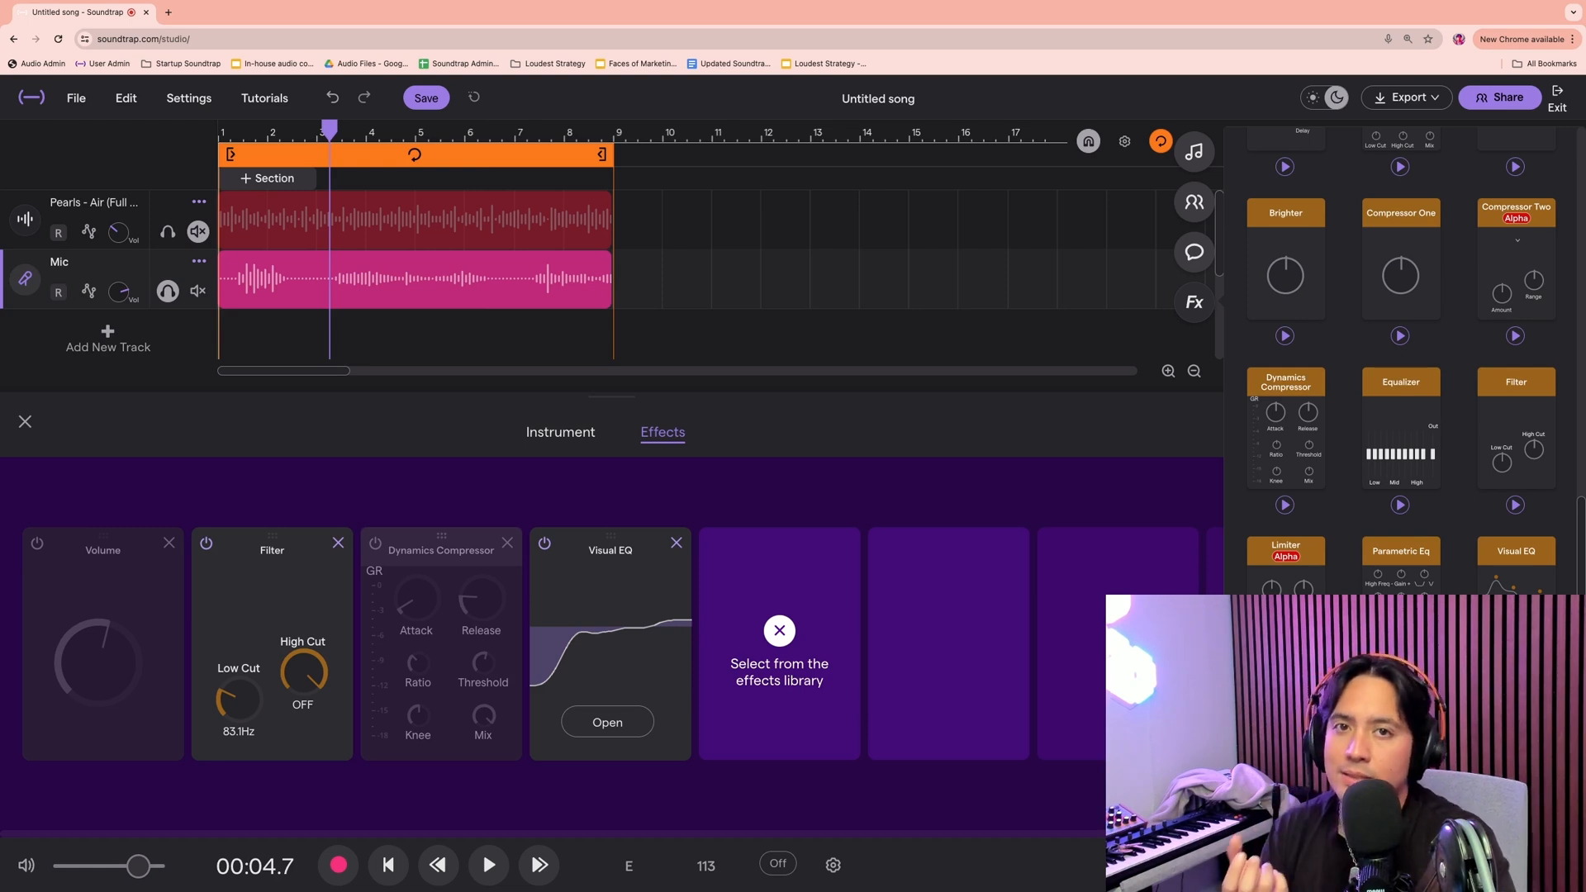
pyautogui.click(375, 543)
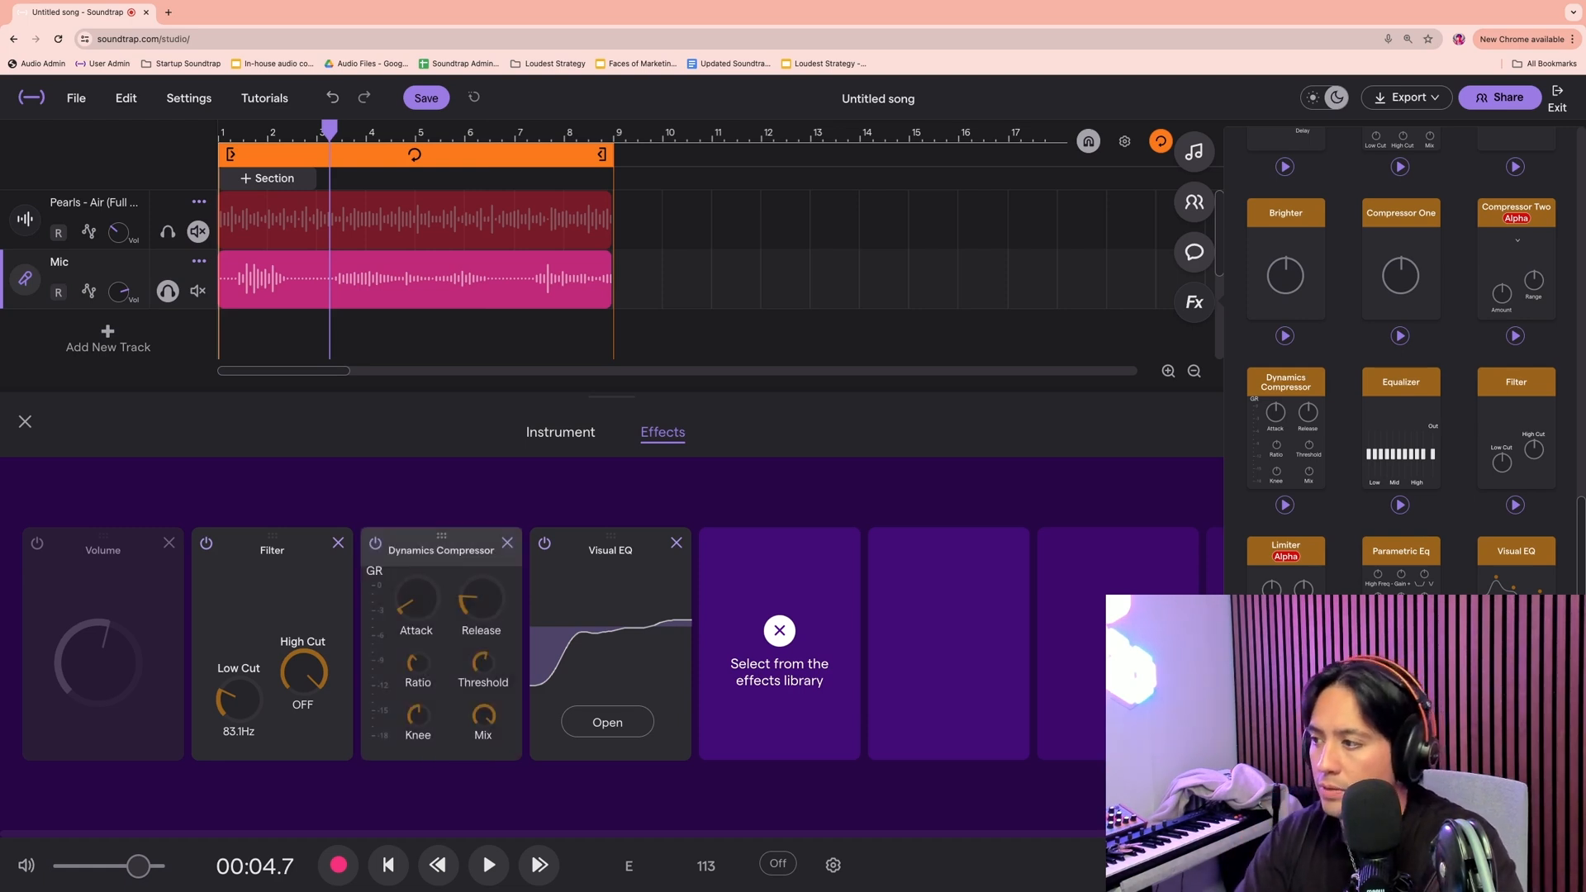
pyautogui.press('space')
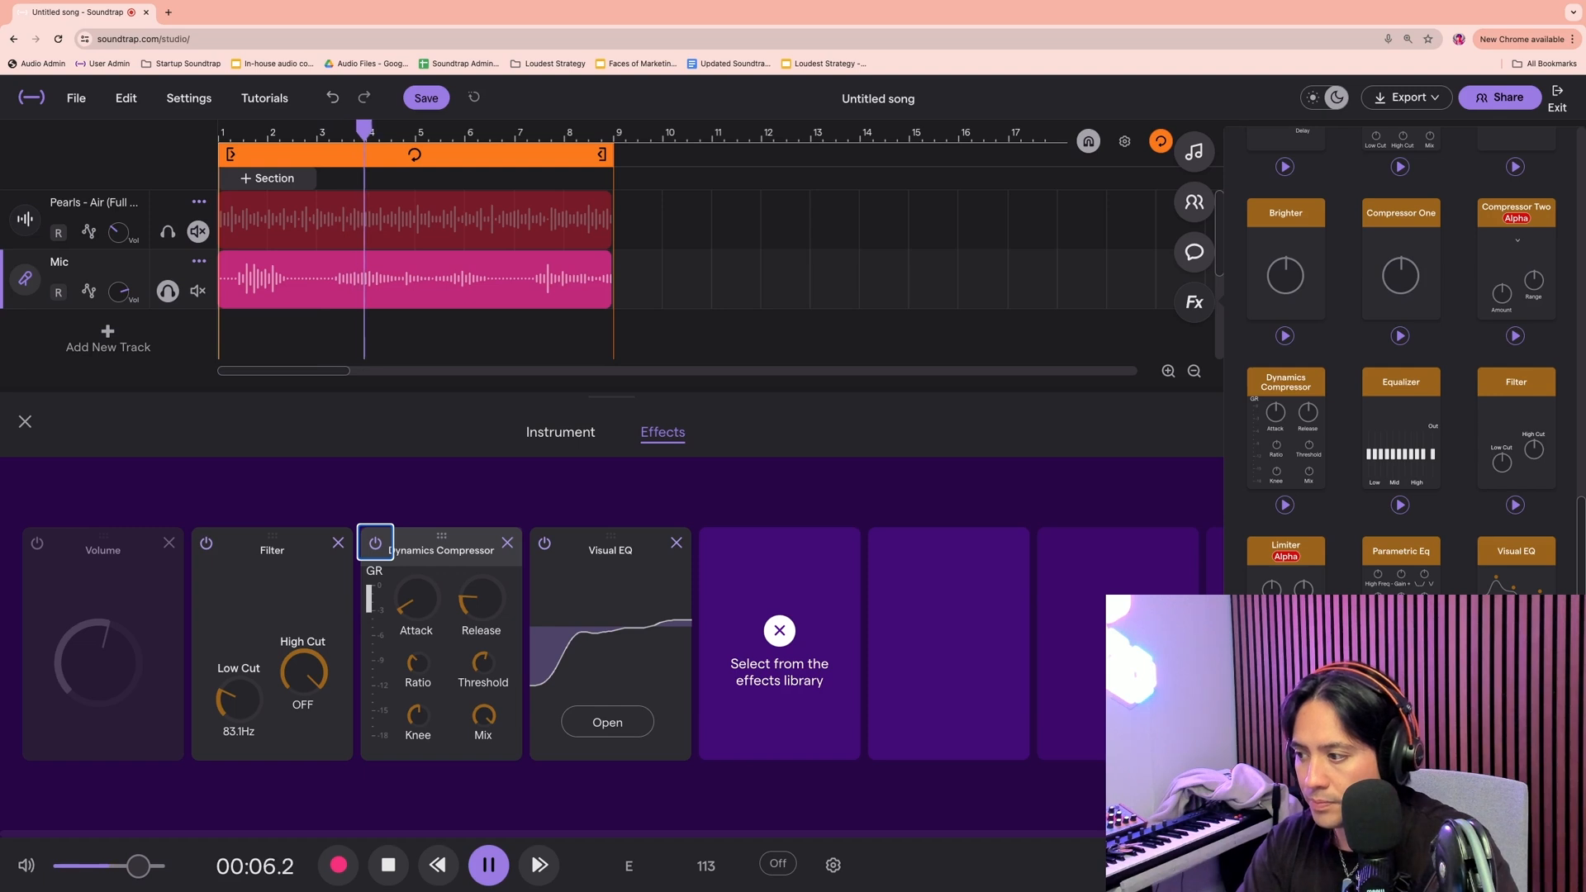
pyautogui.press('space')
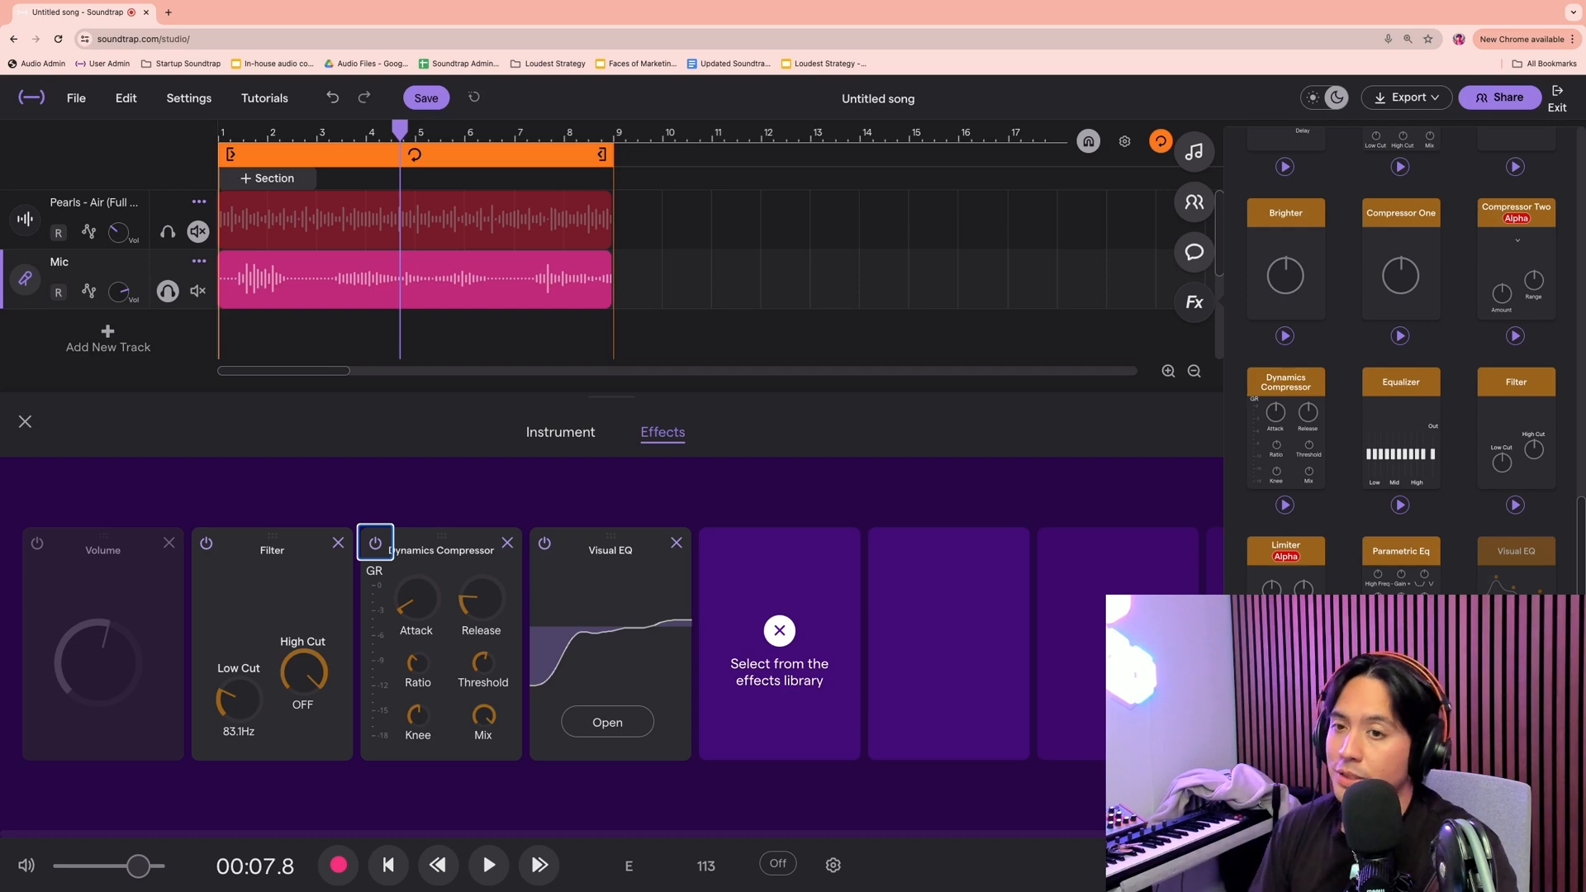
# Add a Clipper in Soft mode after the Visual EQ and reduce its mix while listening to the vocal
pyautogui.scroll(10, 1401, 356)
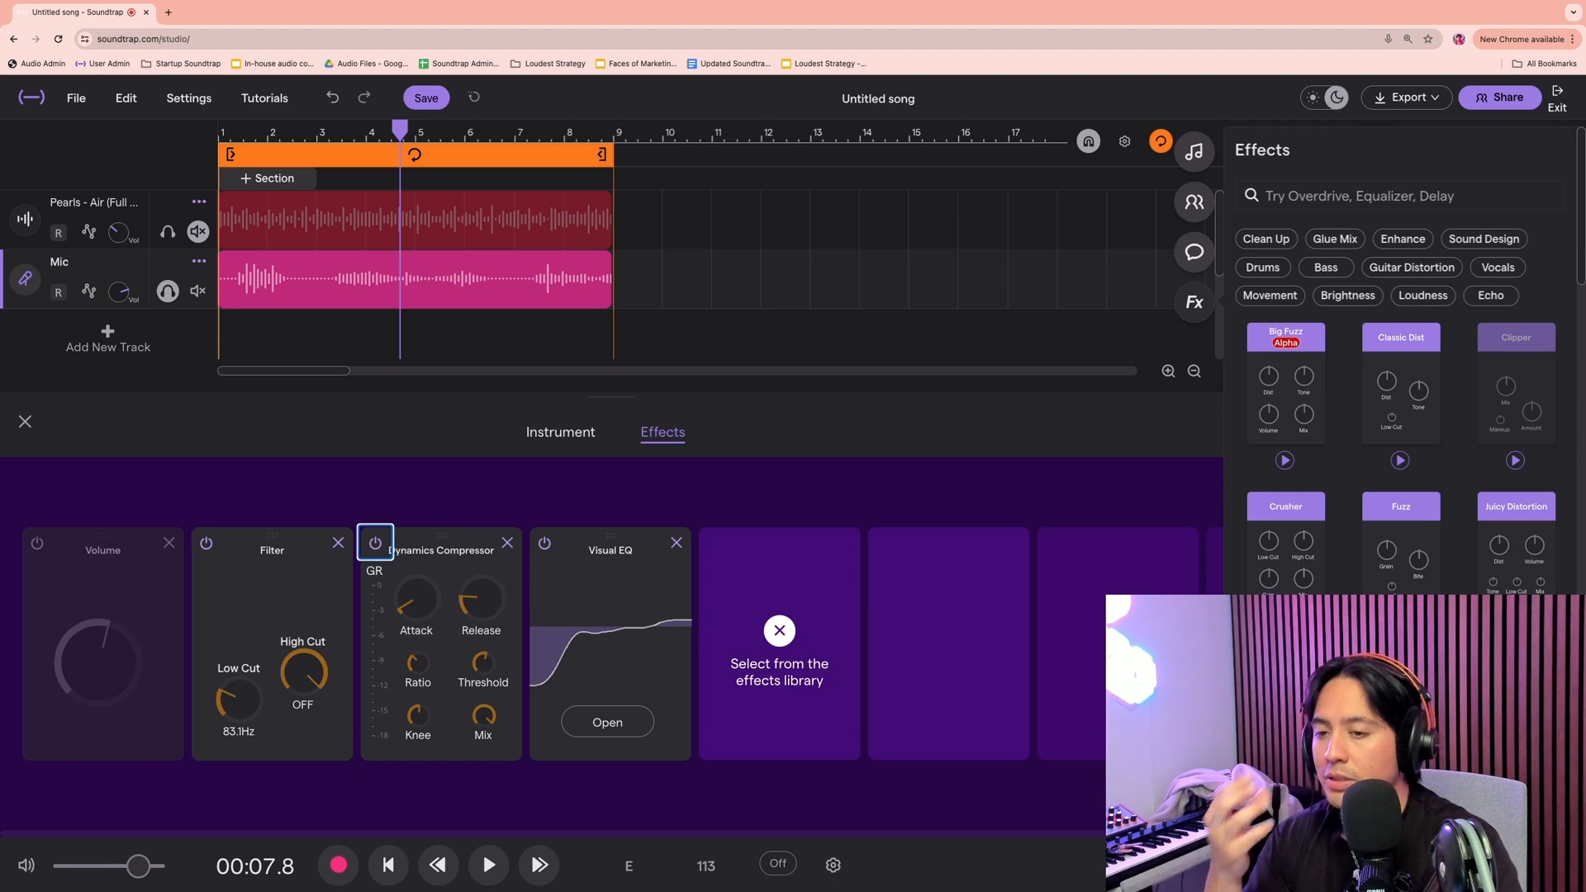
pyautogui.click(1516, 338)
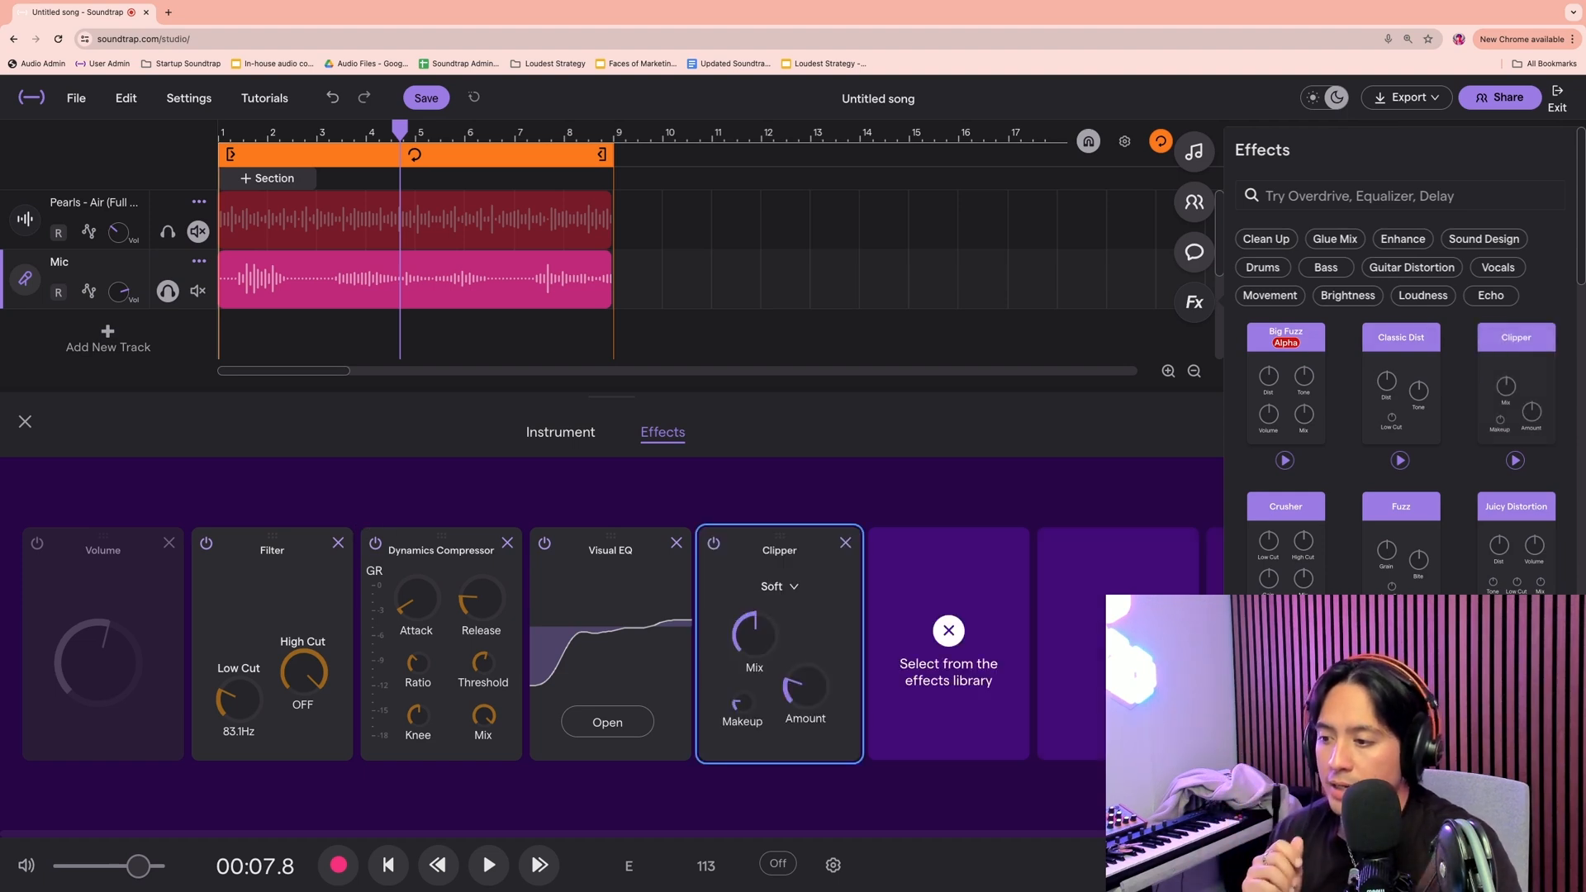
pyautogui.moveTo(755, 634); pyautogui.dragTo(742, 698)
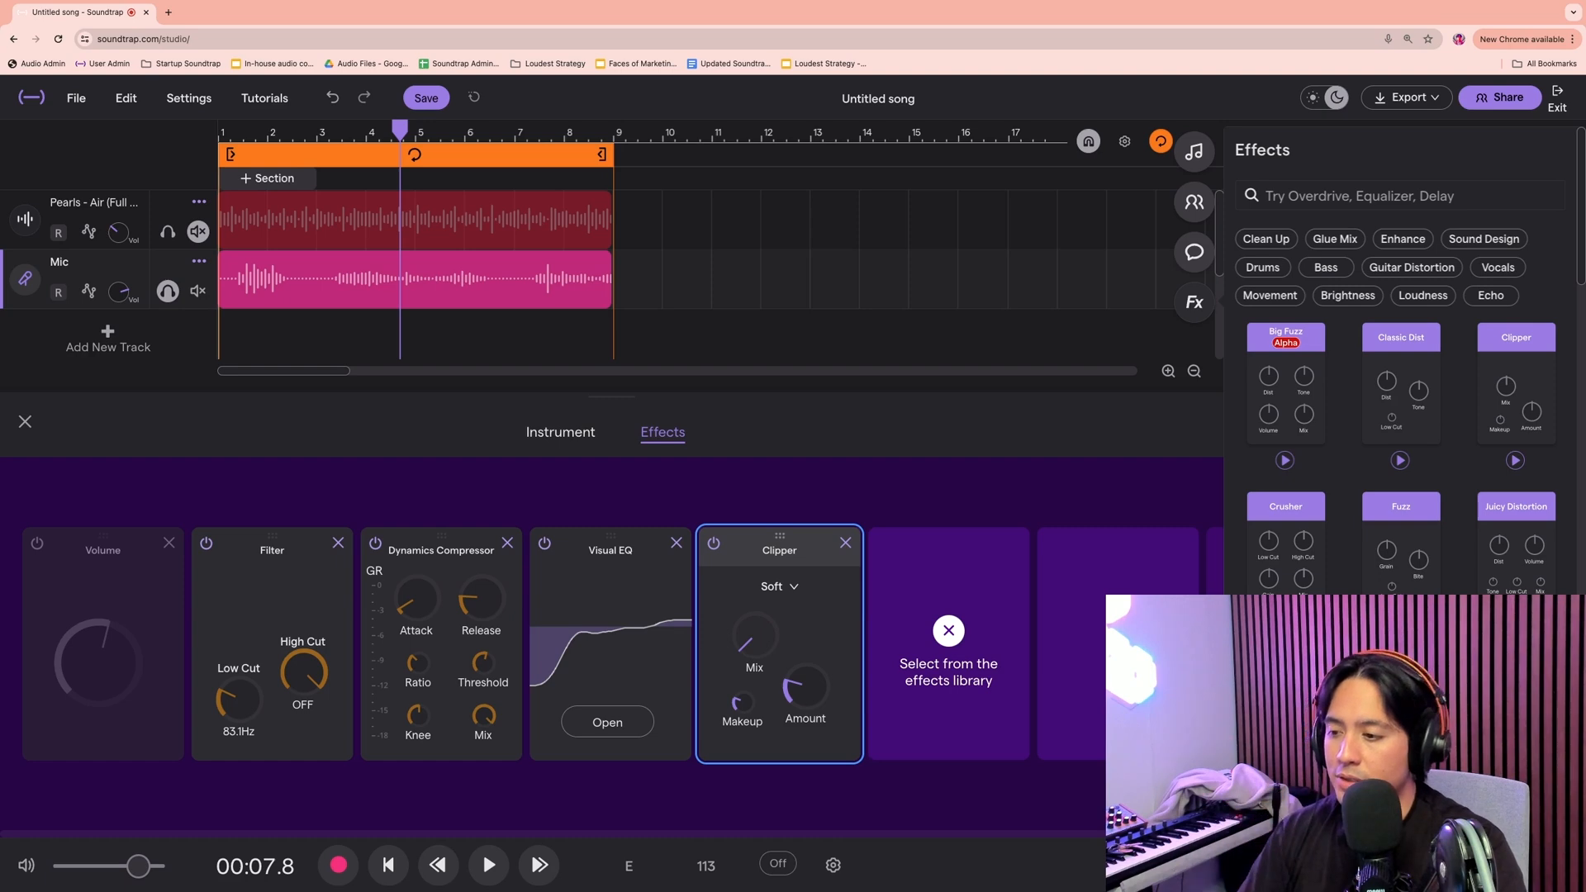
pyautogui.press('space')
pyautogui.moveTo(754, 636); pyautogui.dragTo(754, 636)
pyautogui.press('space')
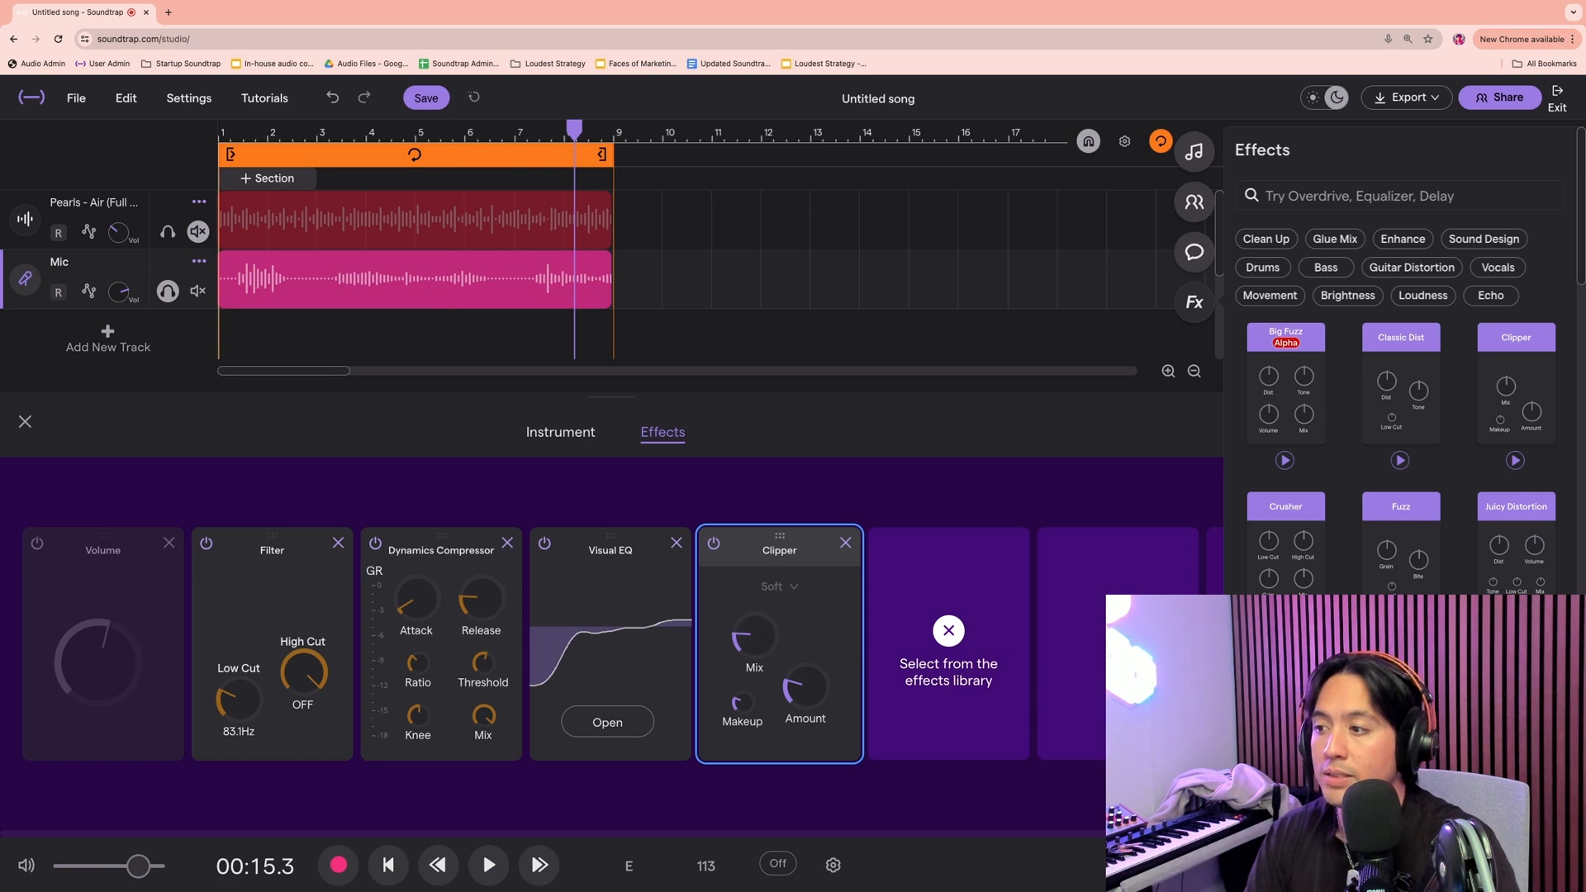
# Play the vocal and switch the Clipper off and back on to compare the sound
pyautogui.press('space')
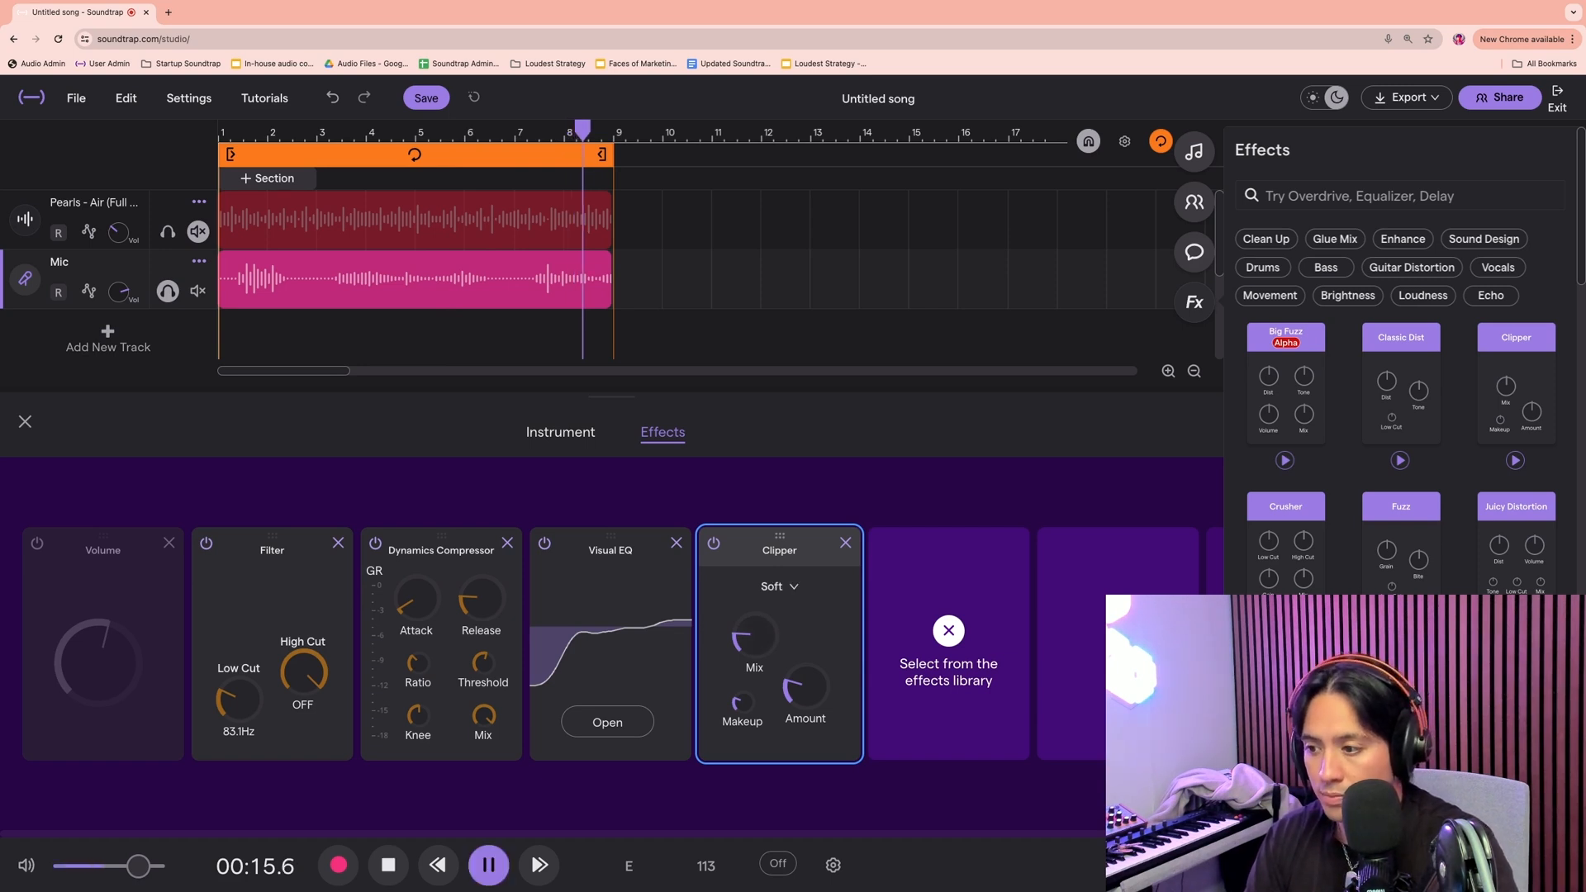
pyautogui.click(713, 542)
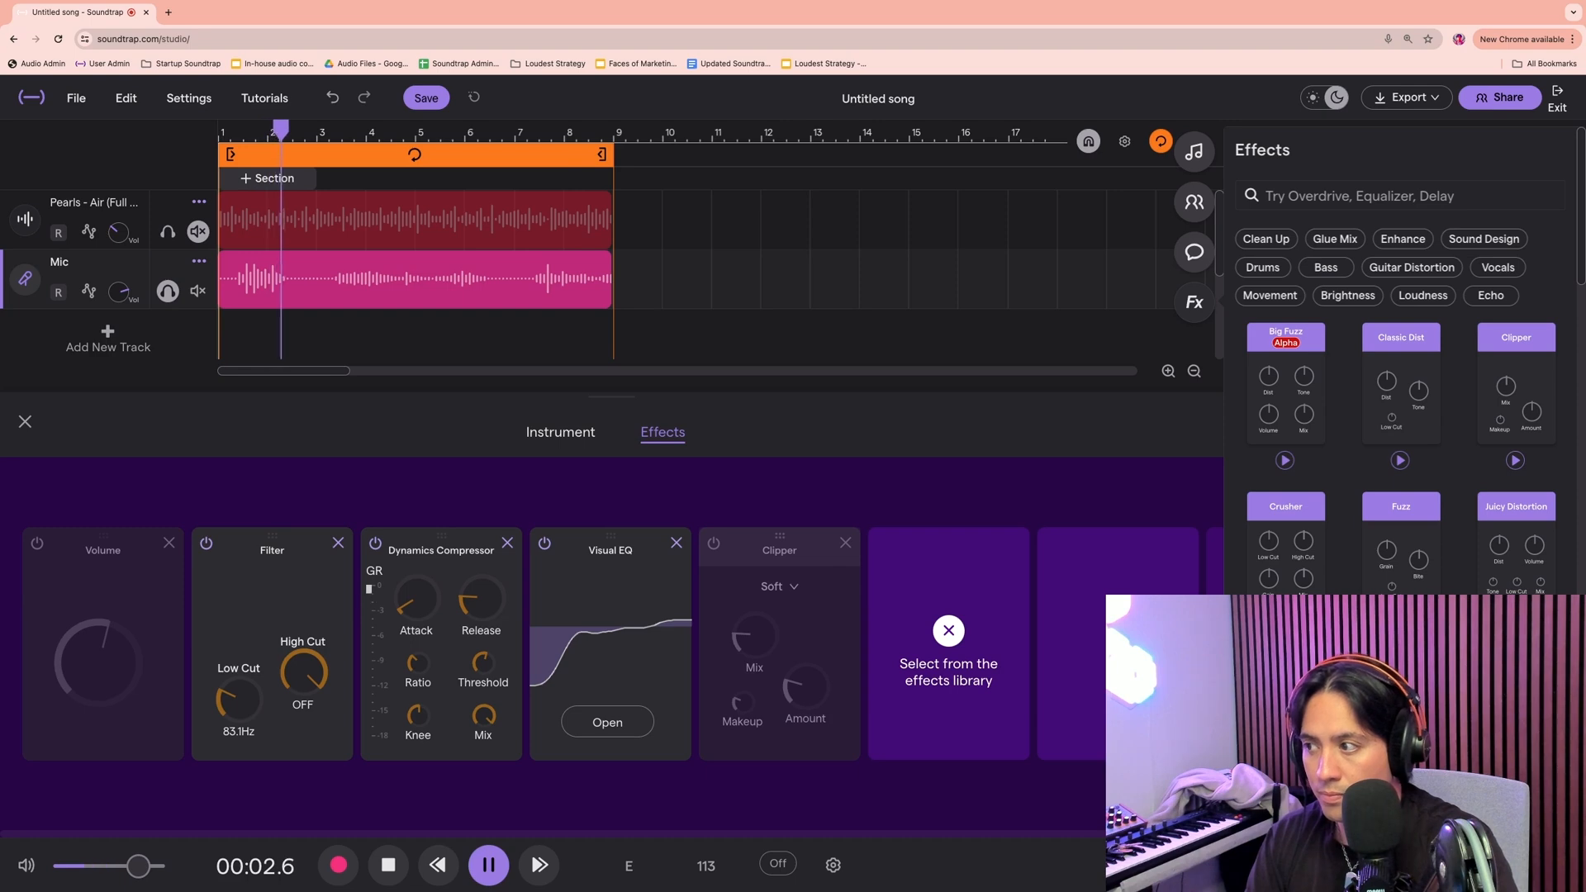
pyautogui.click(714, 543)
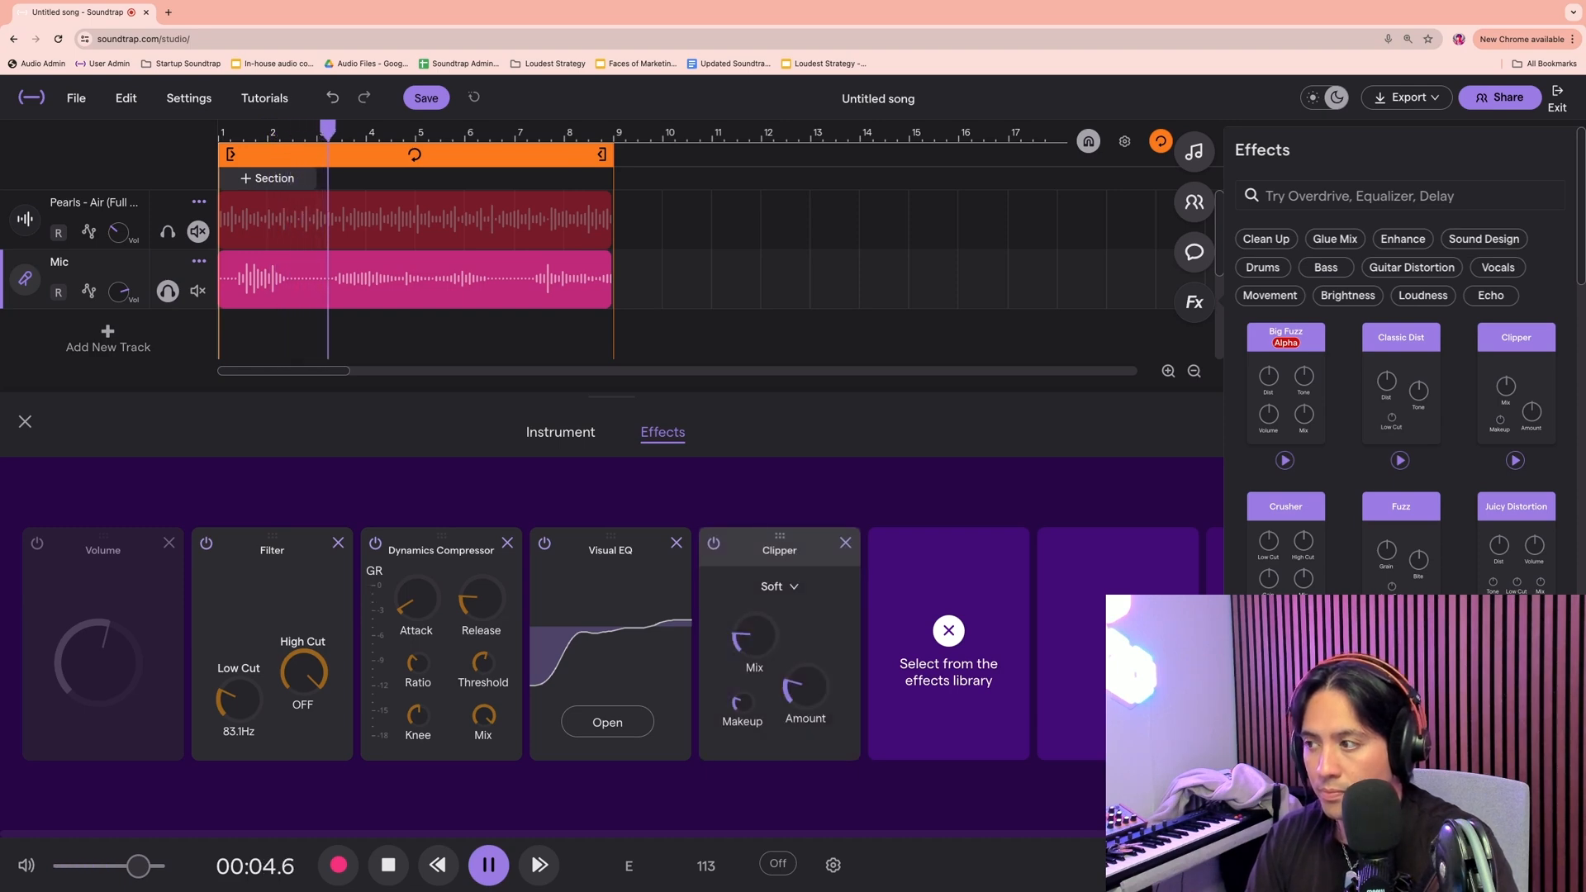
pyautogui.press('space')
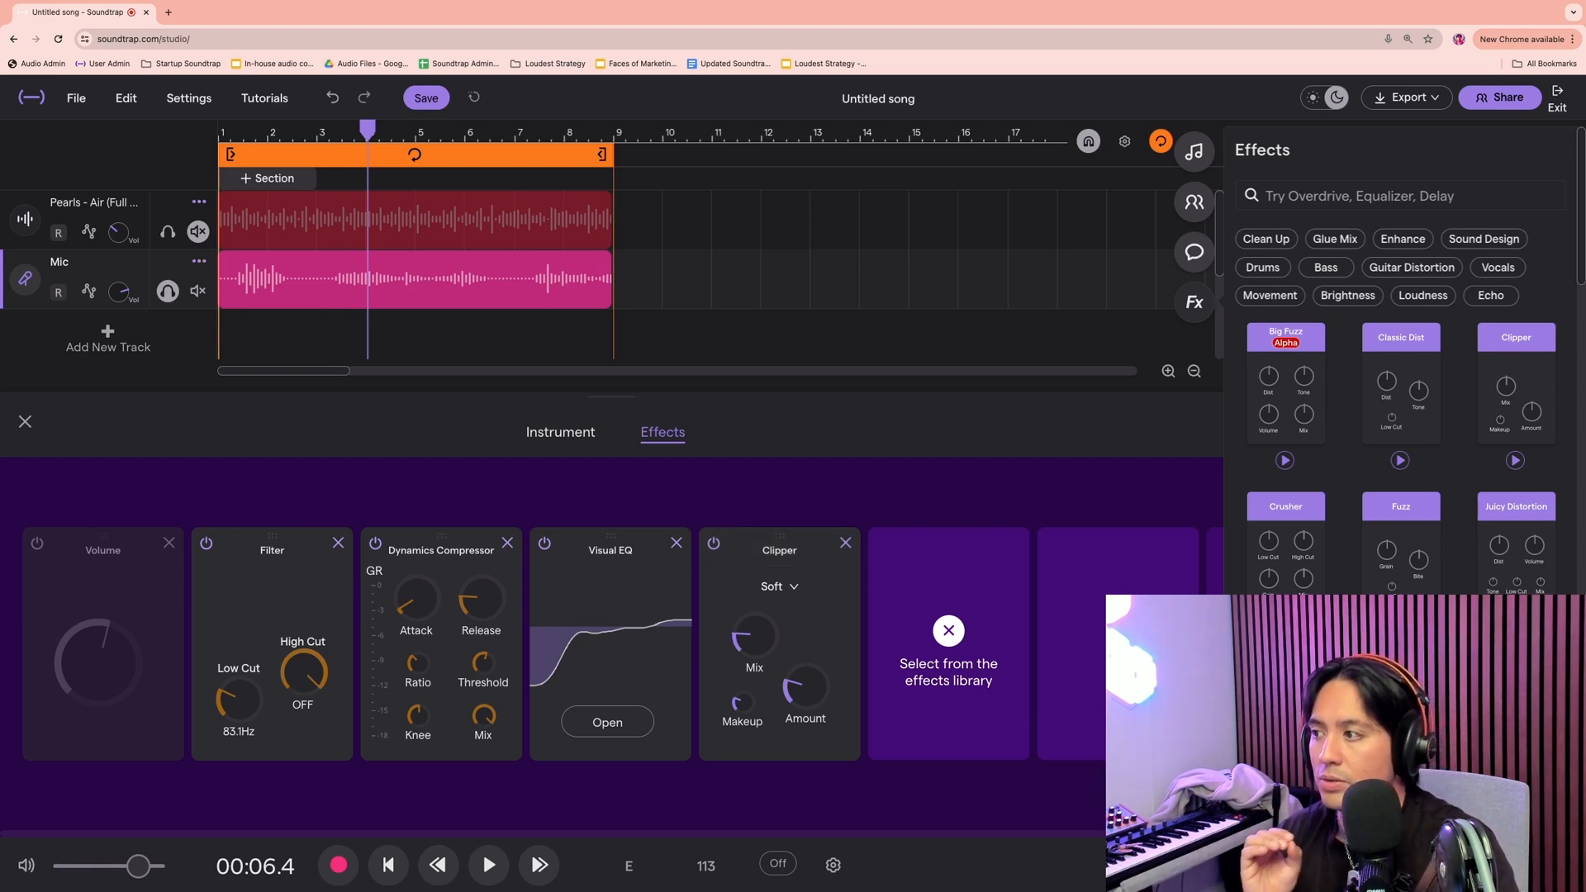
# Unsolo the Mic track, set the Pearls - Air beat's volume to -6, and play both tracks from the start
pyautogui.click(167, 291)
pyautogui.click(199, 231)
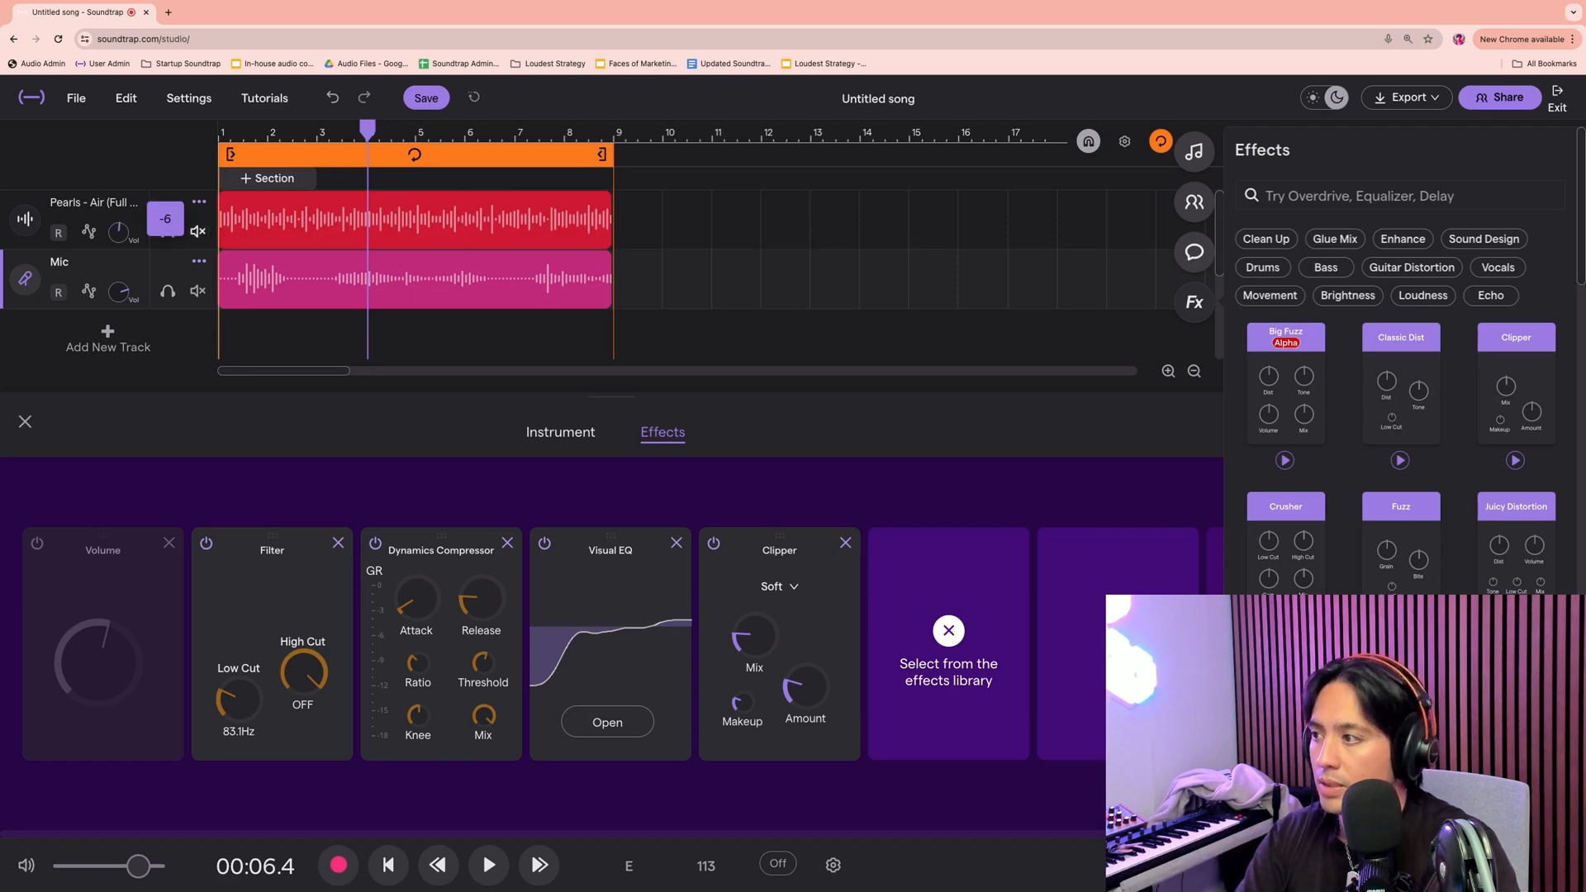
pyautogui.press('Return')
pyautogui.press('space')
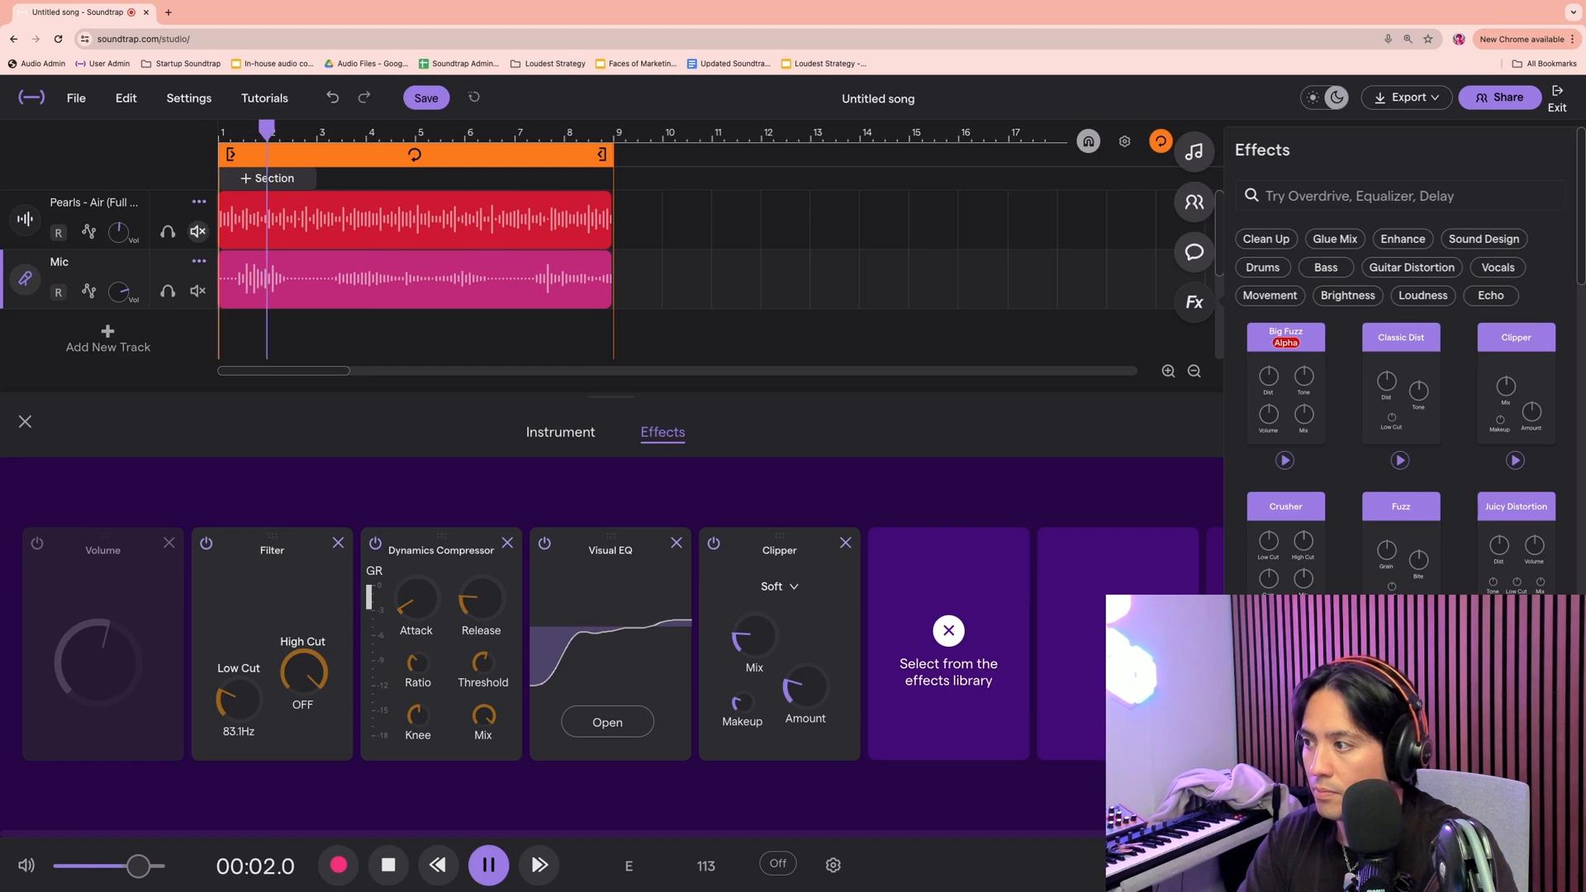
pyautogui.press('space')
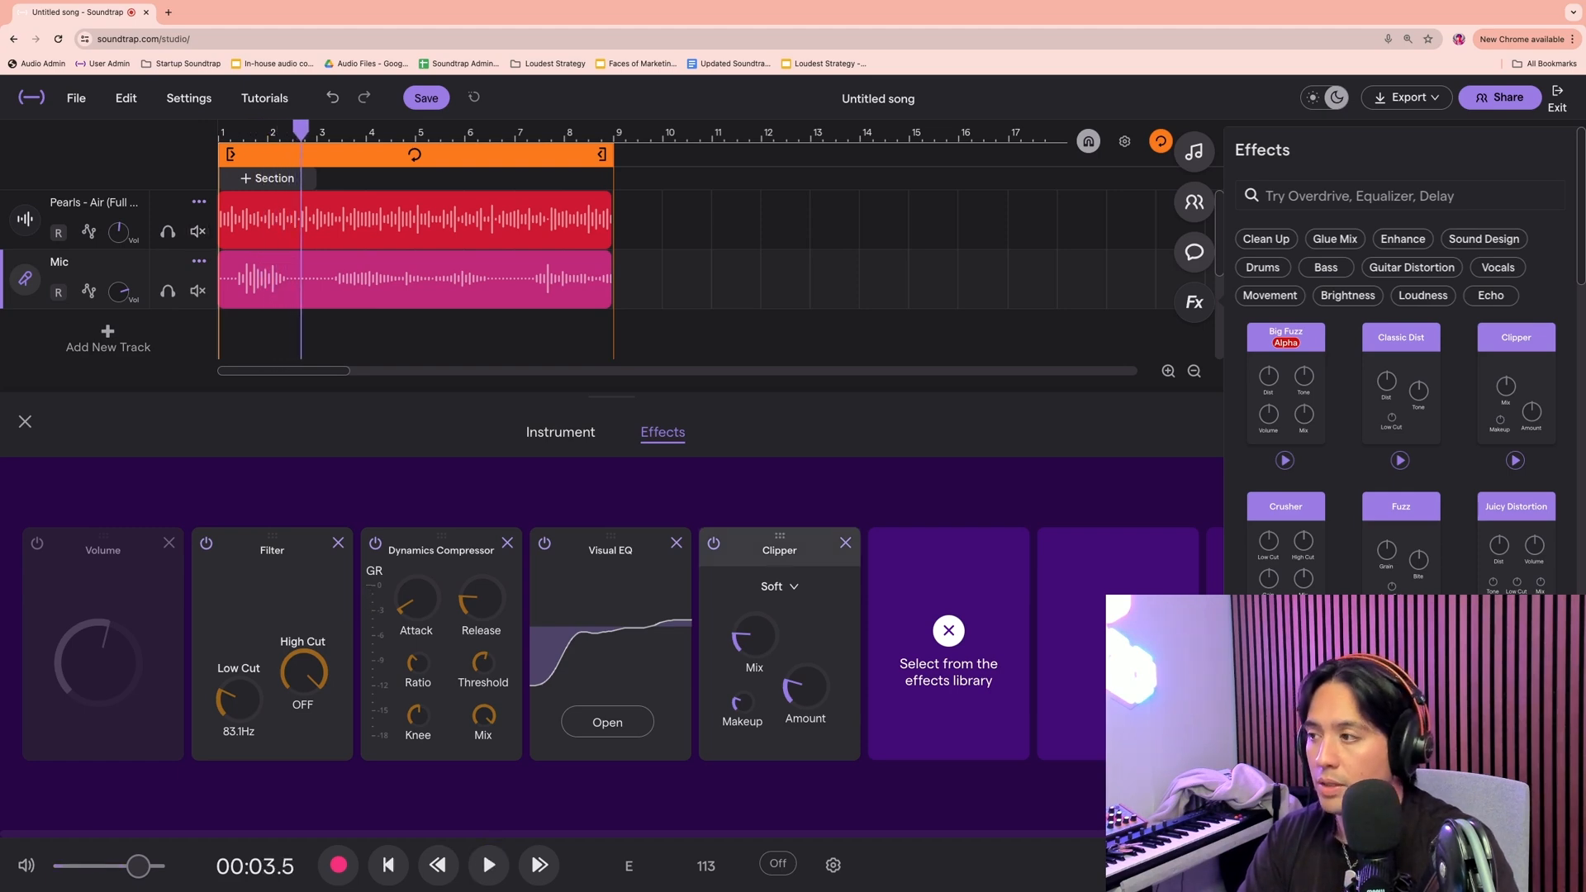
# Bypass the Clipper and play the vocal with the beat from the start
pyautogui.click(714, 543)
pyautogui.press('Return')
pyautogui.press('space')
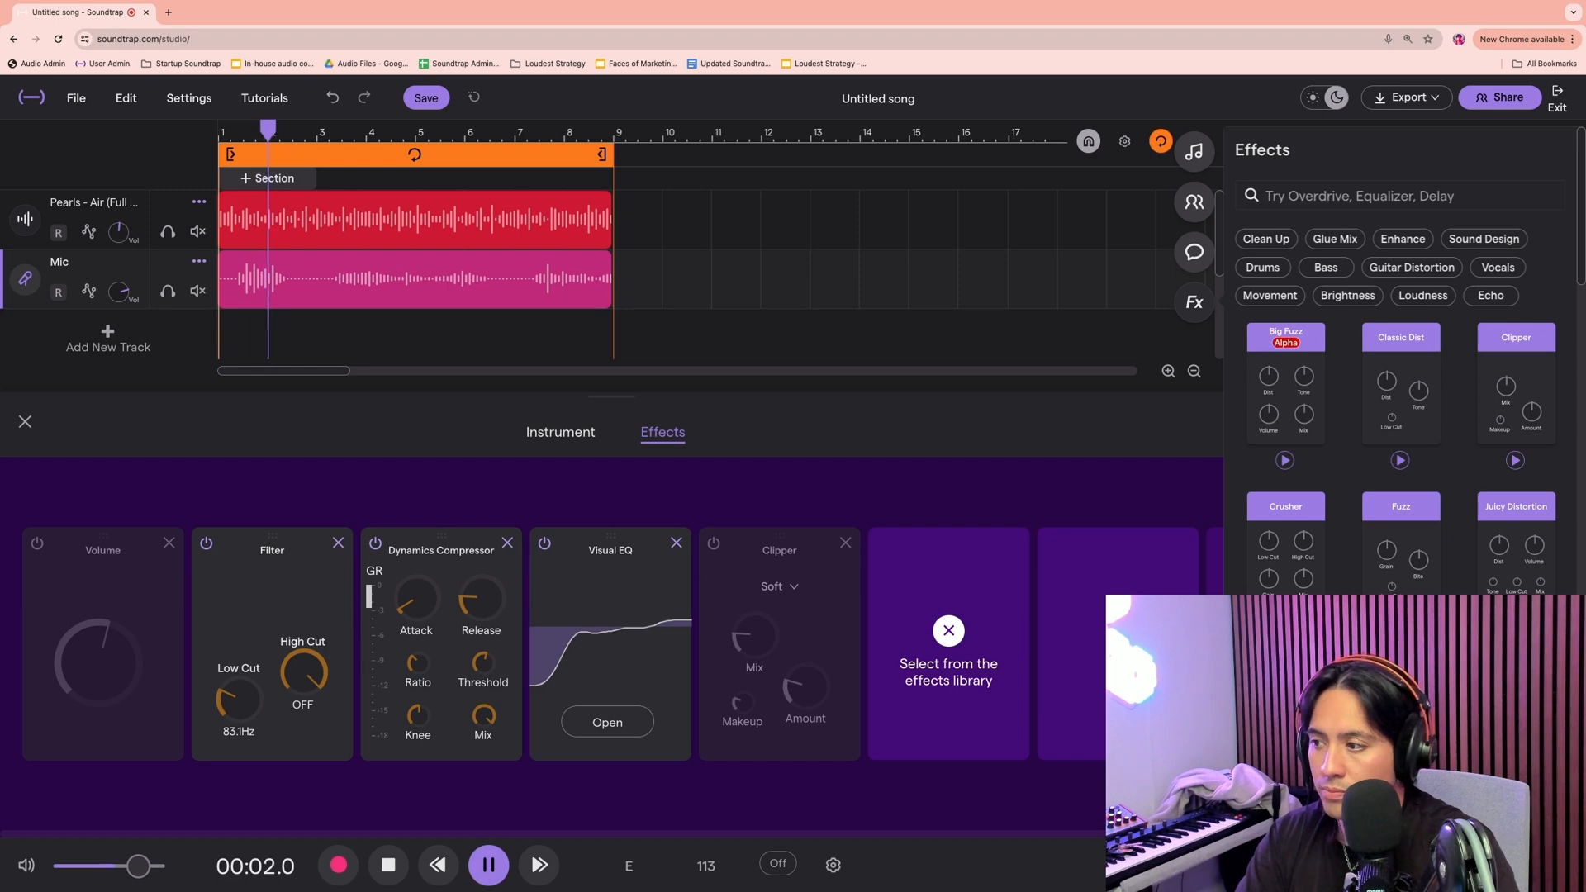
pyautogui.press('space')
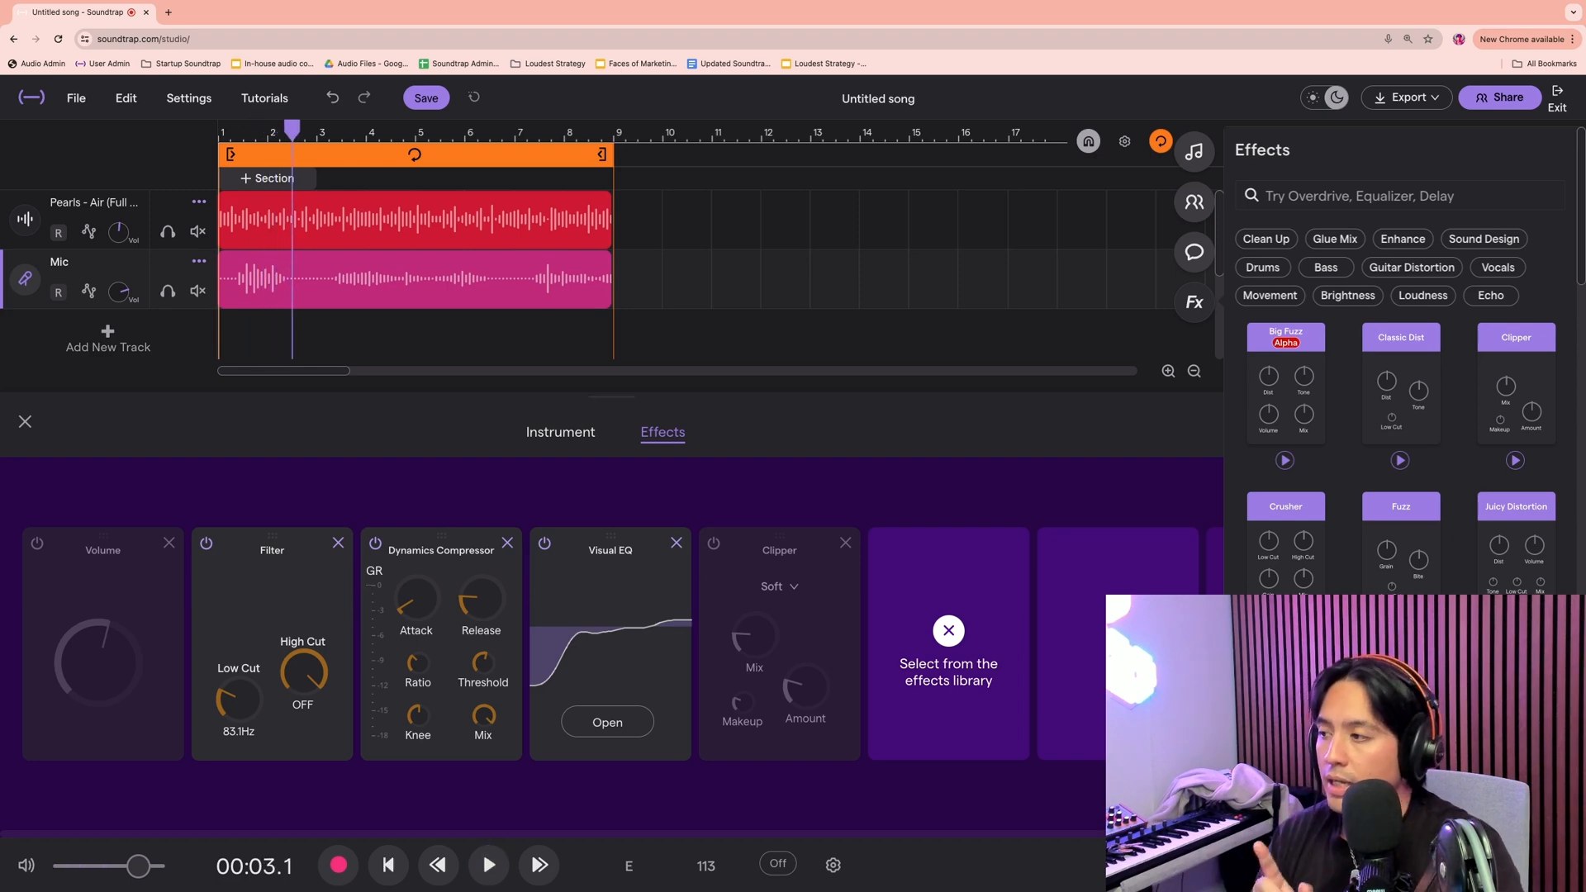
# Lower the Mic track's volume and check the balance with the beat from the start of the song
pyautogui.moveTo(119, 291)
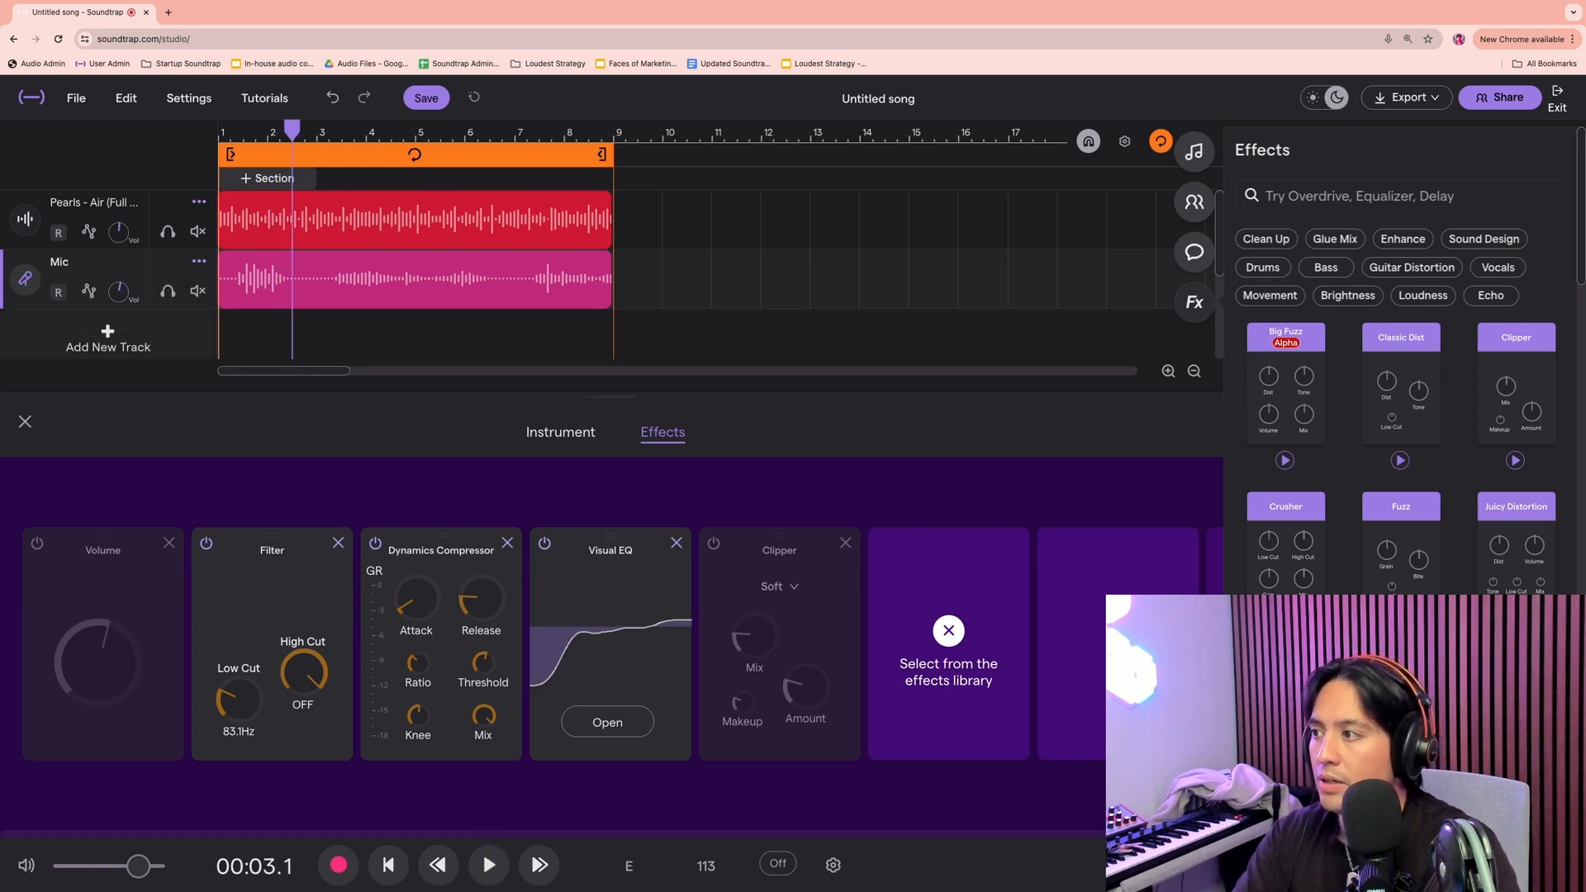
pyautogui.moveTo(293, 130); pyautogui.dragTo(218, 130)
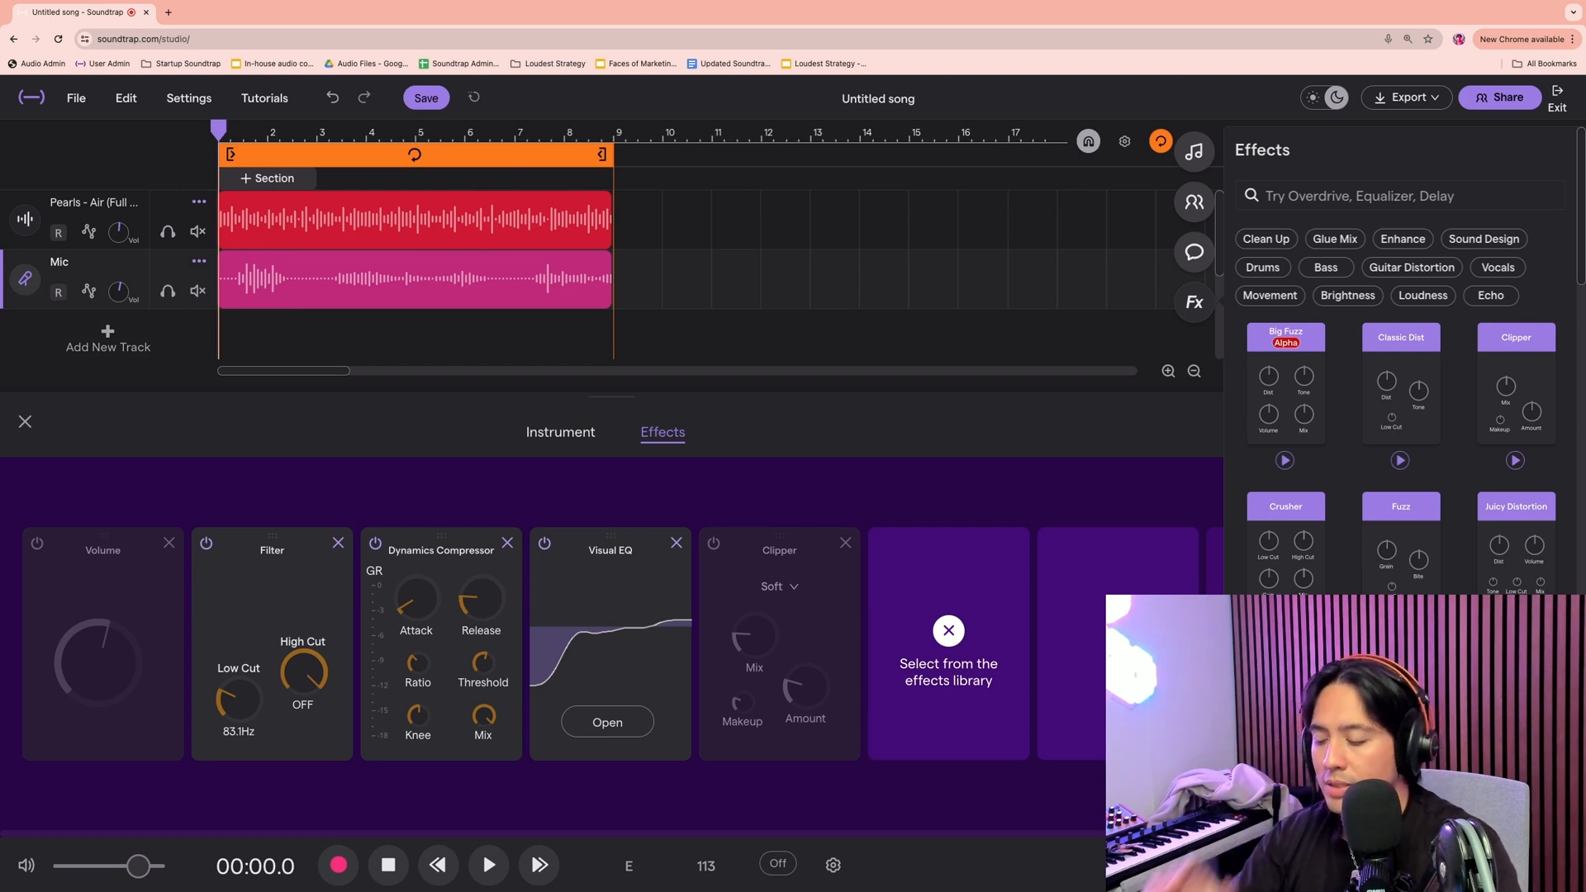
pyautogui.press('space')
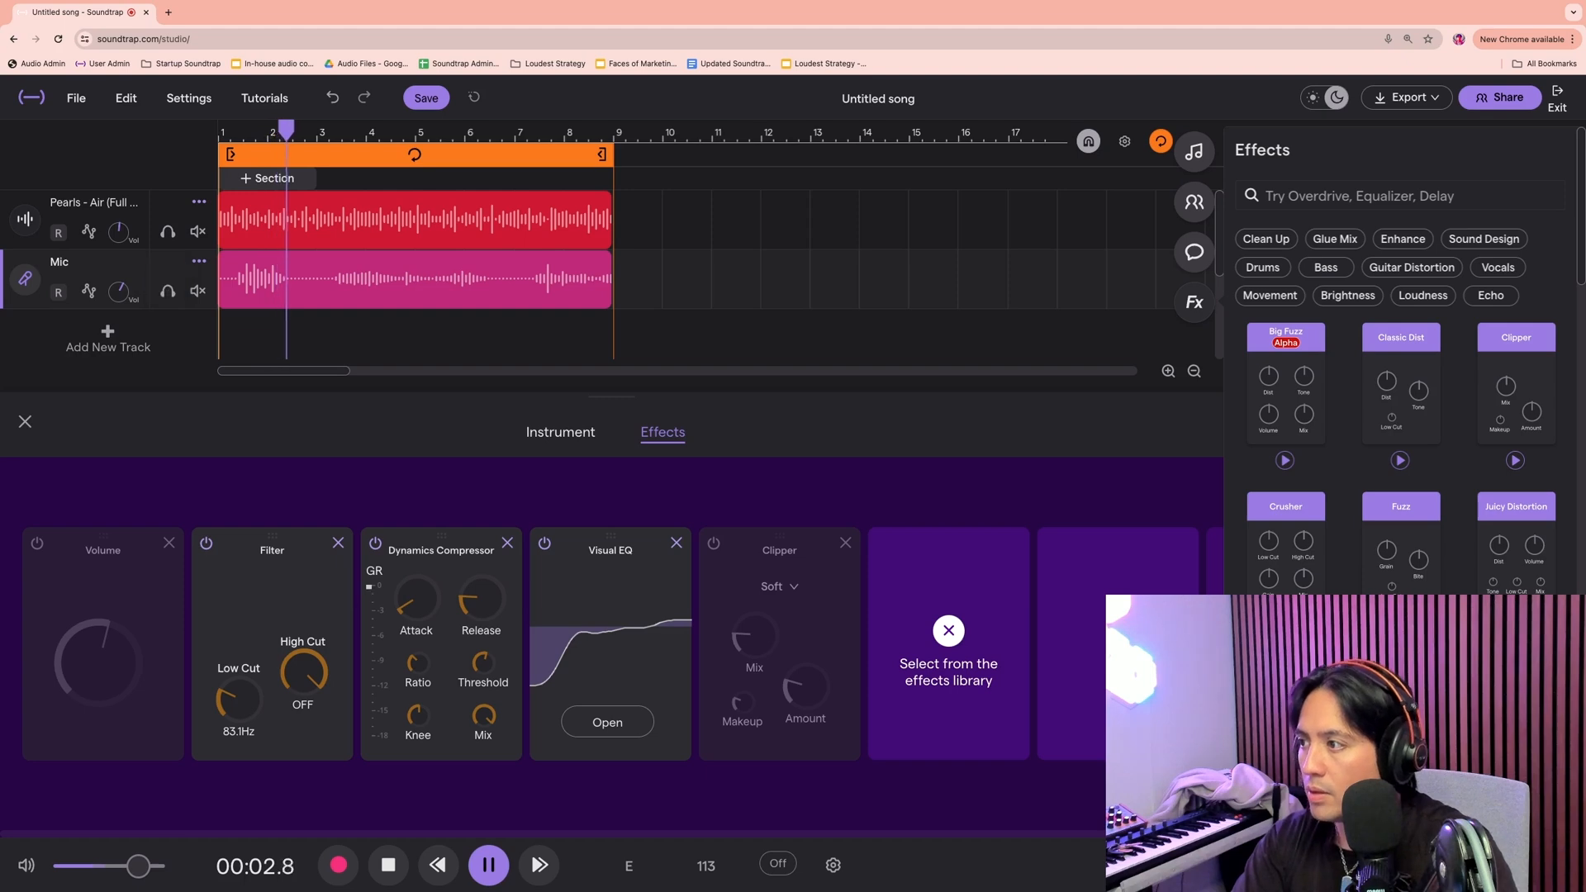
pyautogui.press('space')
pyautogui.press('Return')
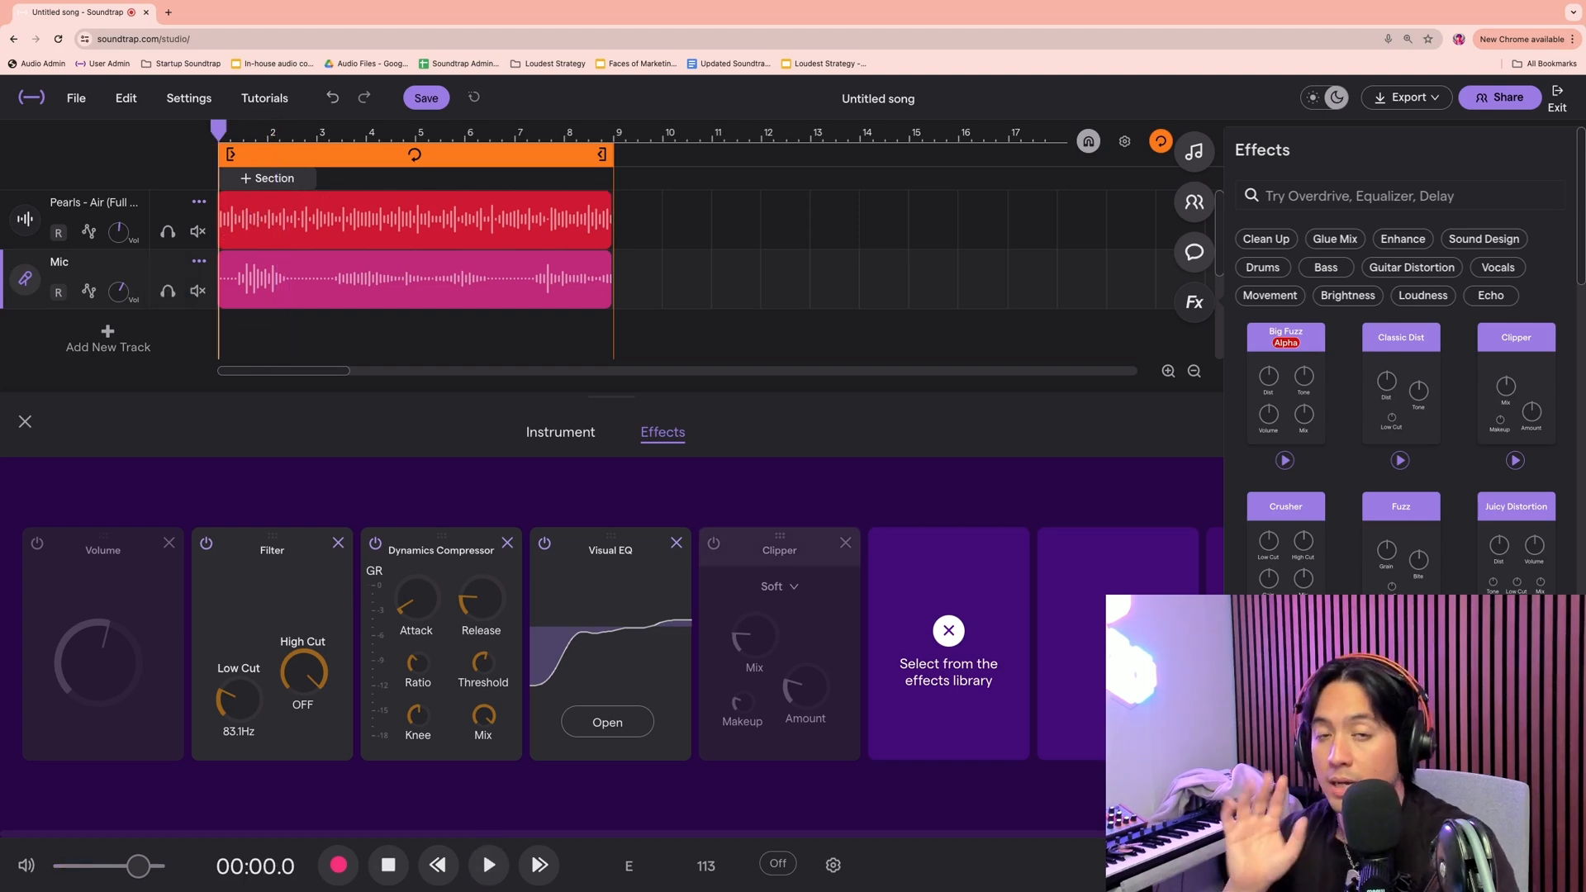
# Re-enable the Clipper and listen to the vocal against the beat
pyautogui.click(714, 543)
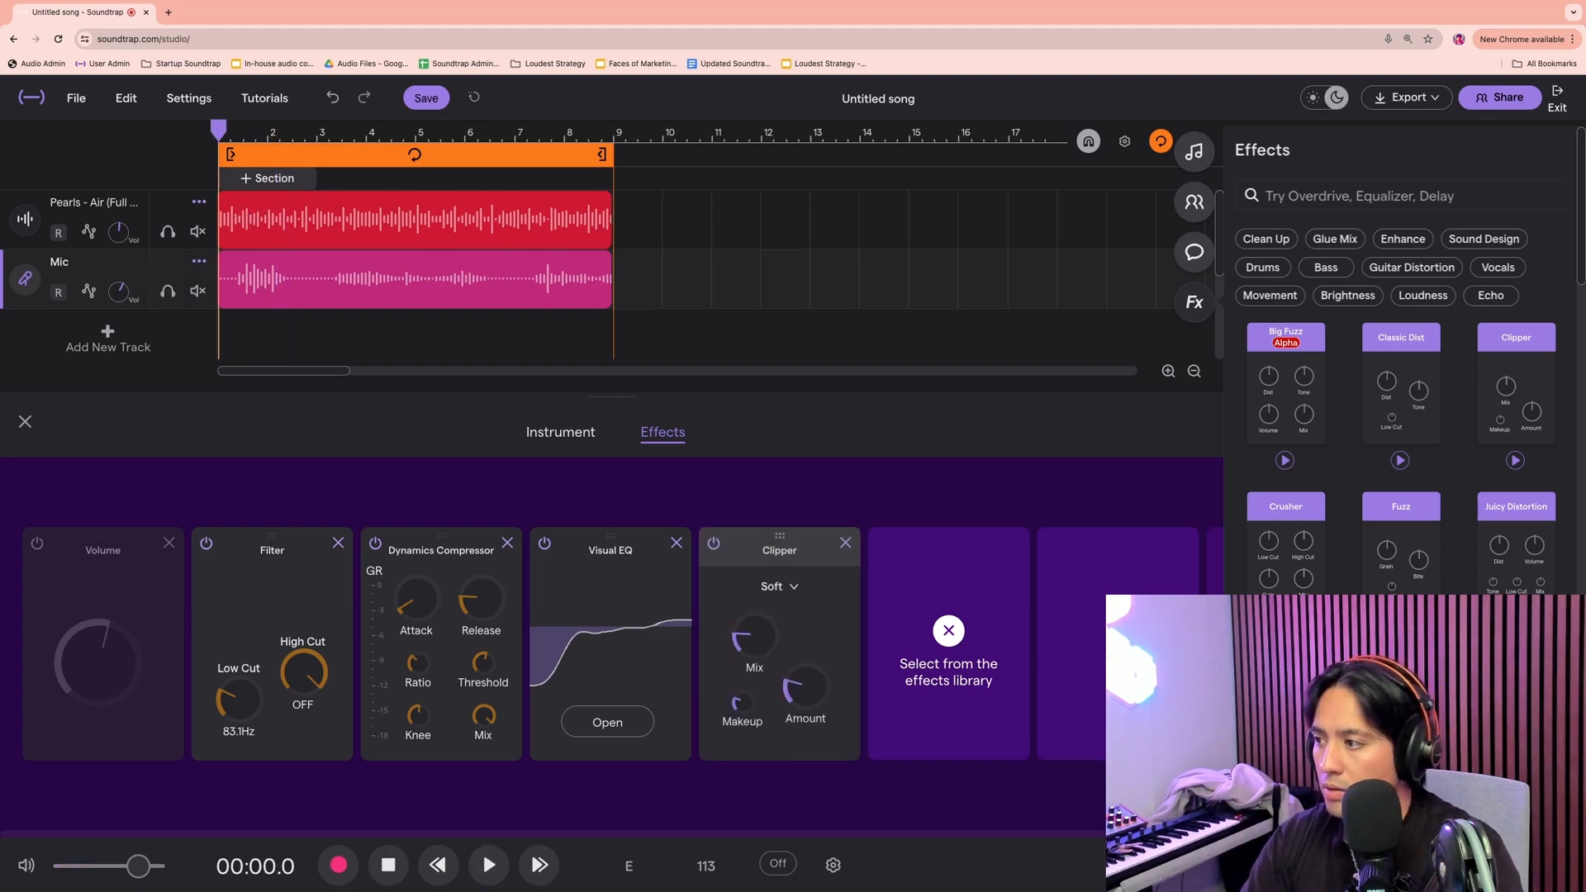
pyautogui.press('space')
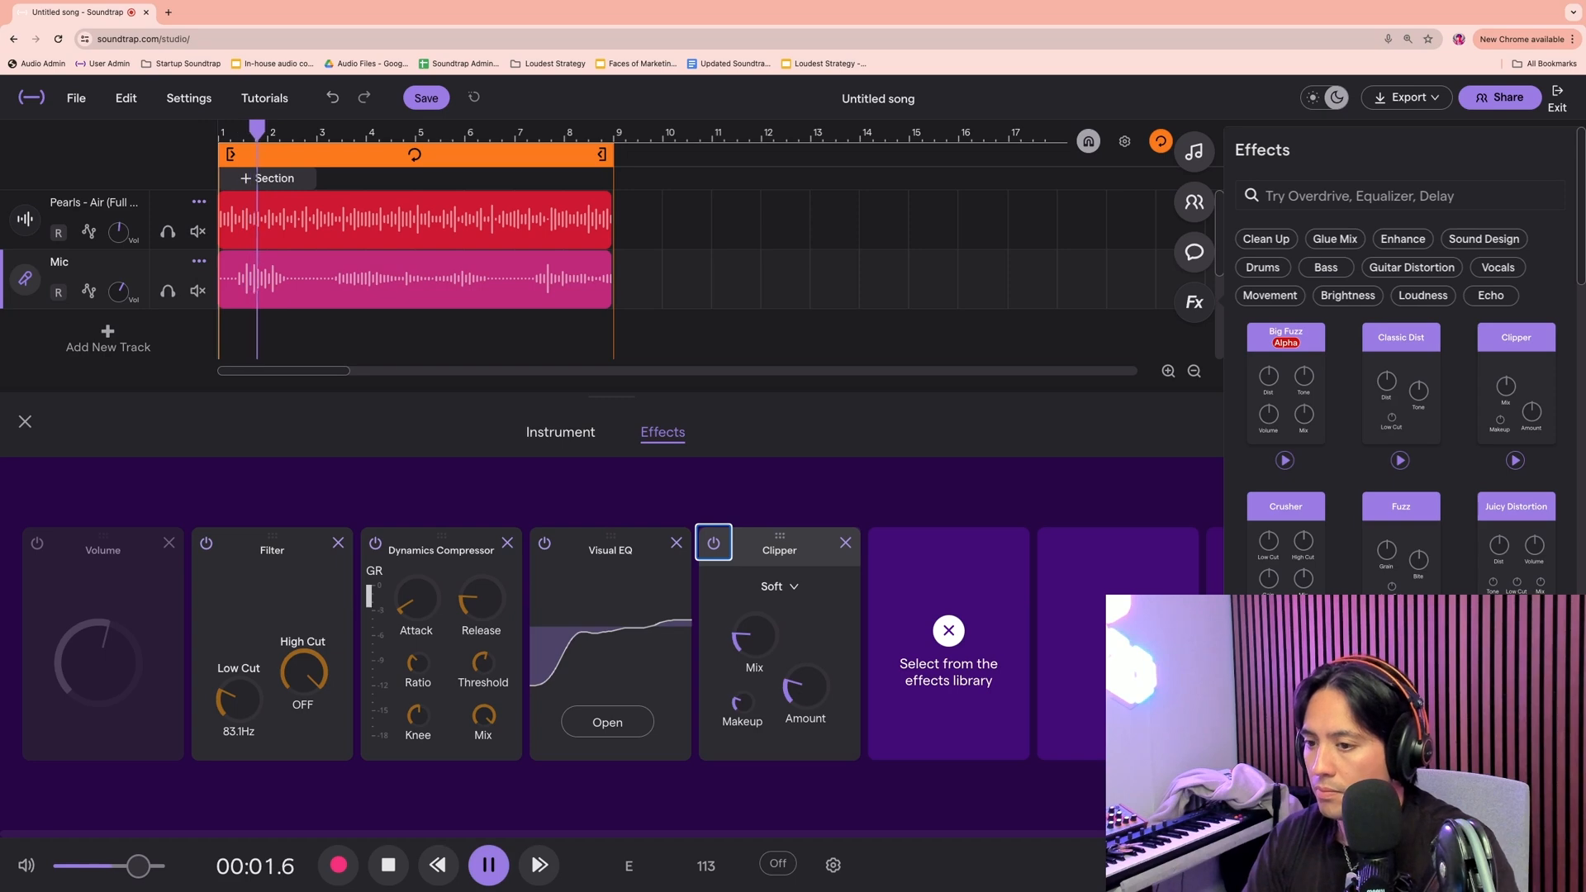
pyautogui.press('space')
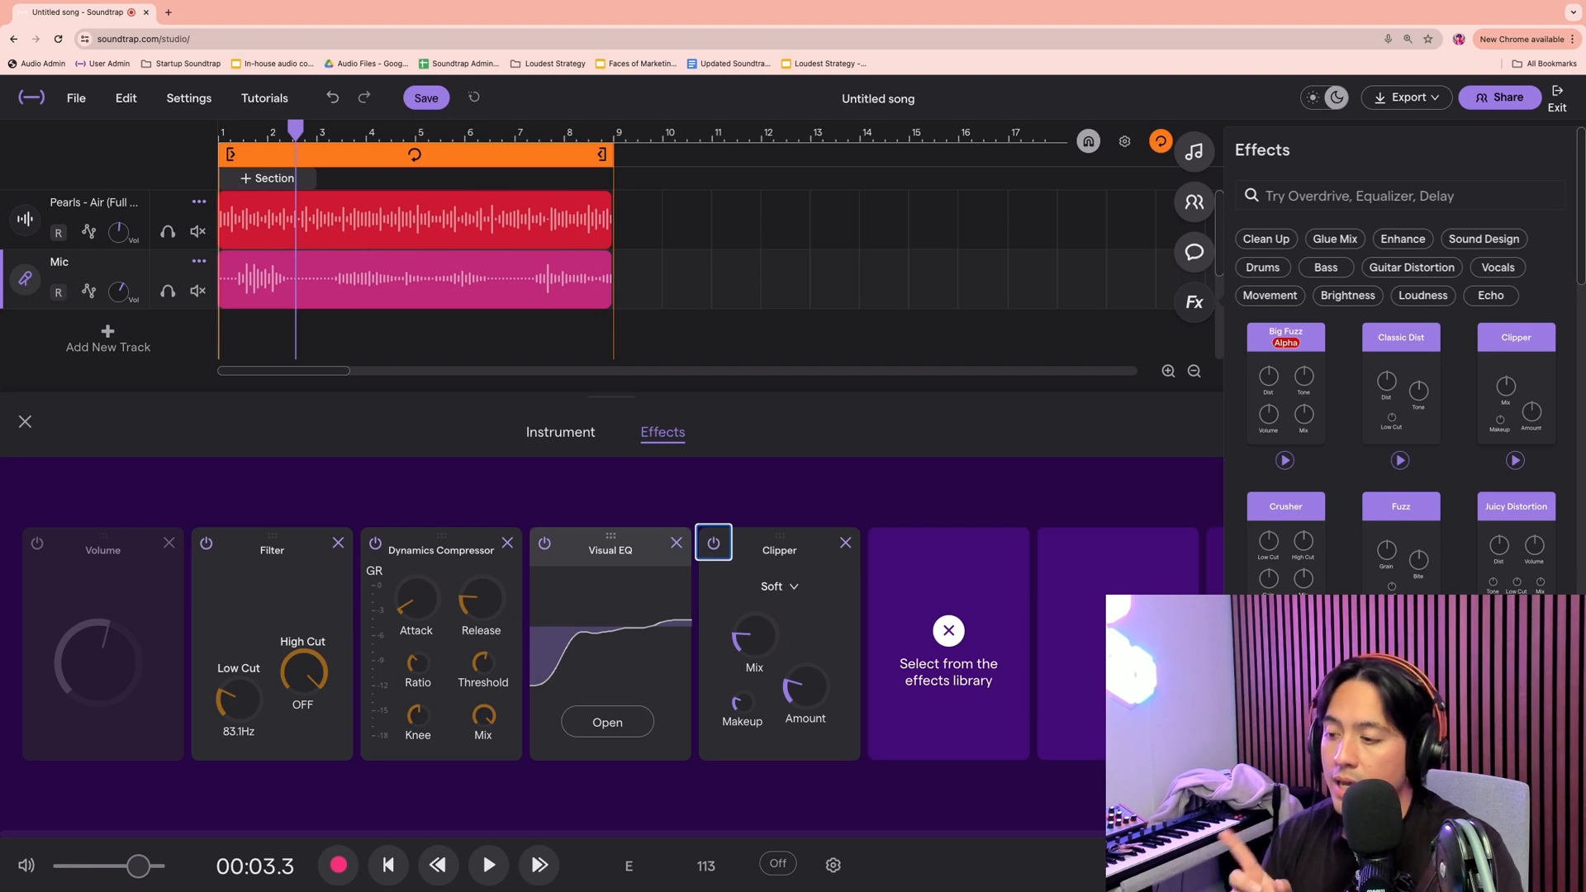
# Boost Visual EQ band 2 to 2.67 dB at 229.6 Hz and play the mix
pyautogui.click(607, 722)
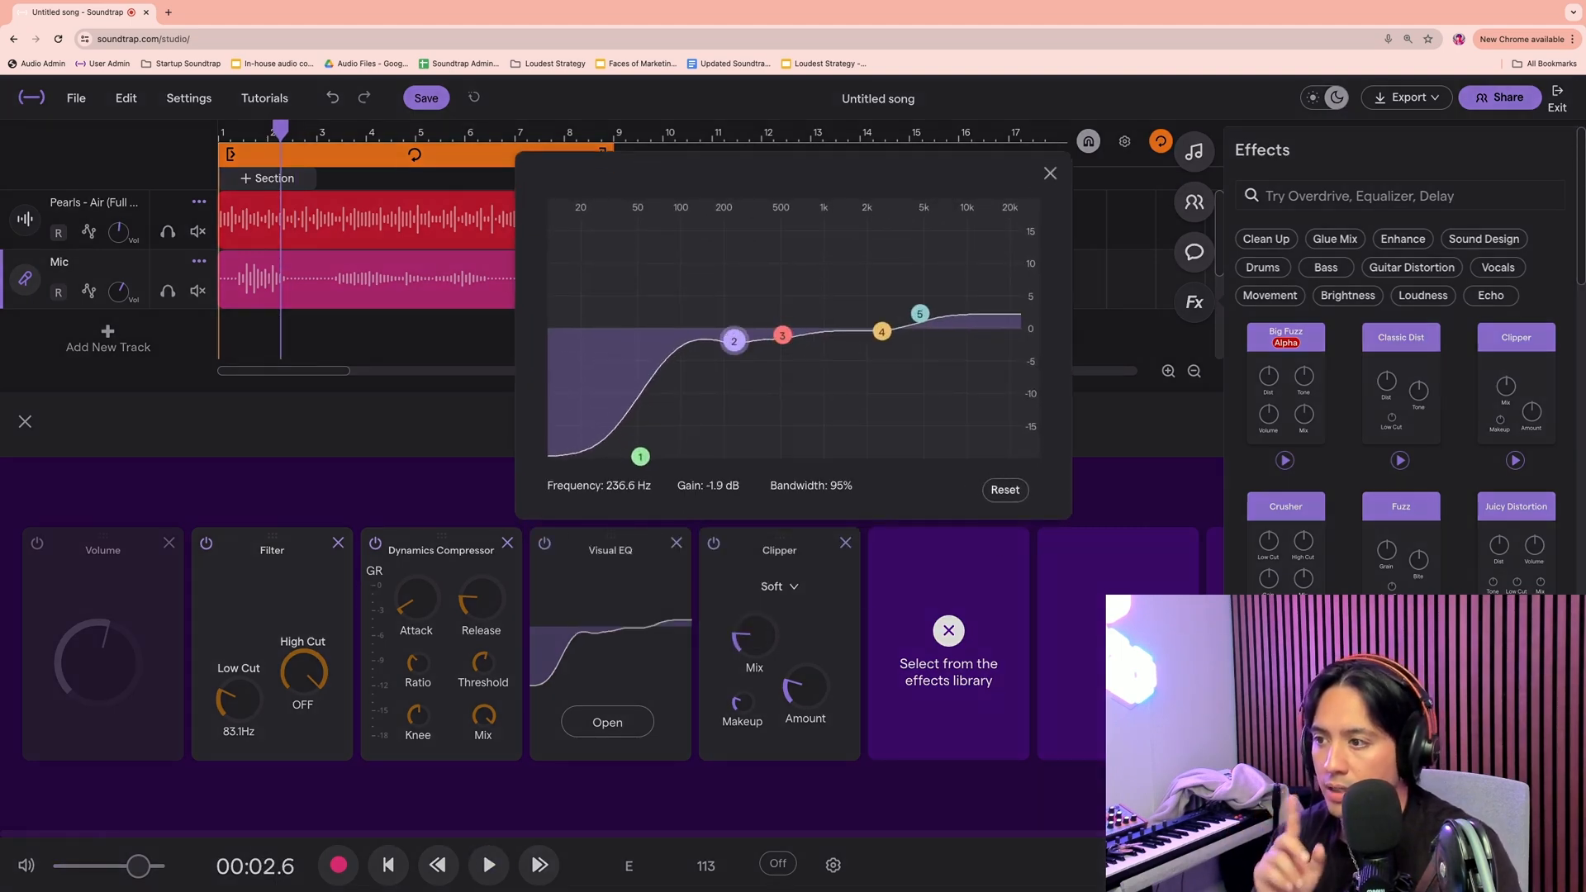
pyautogui.moveTo(734, 341); pyautogui.dragTo(732, 311)
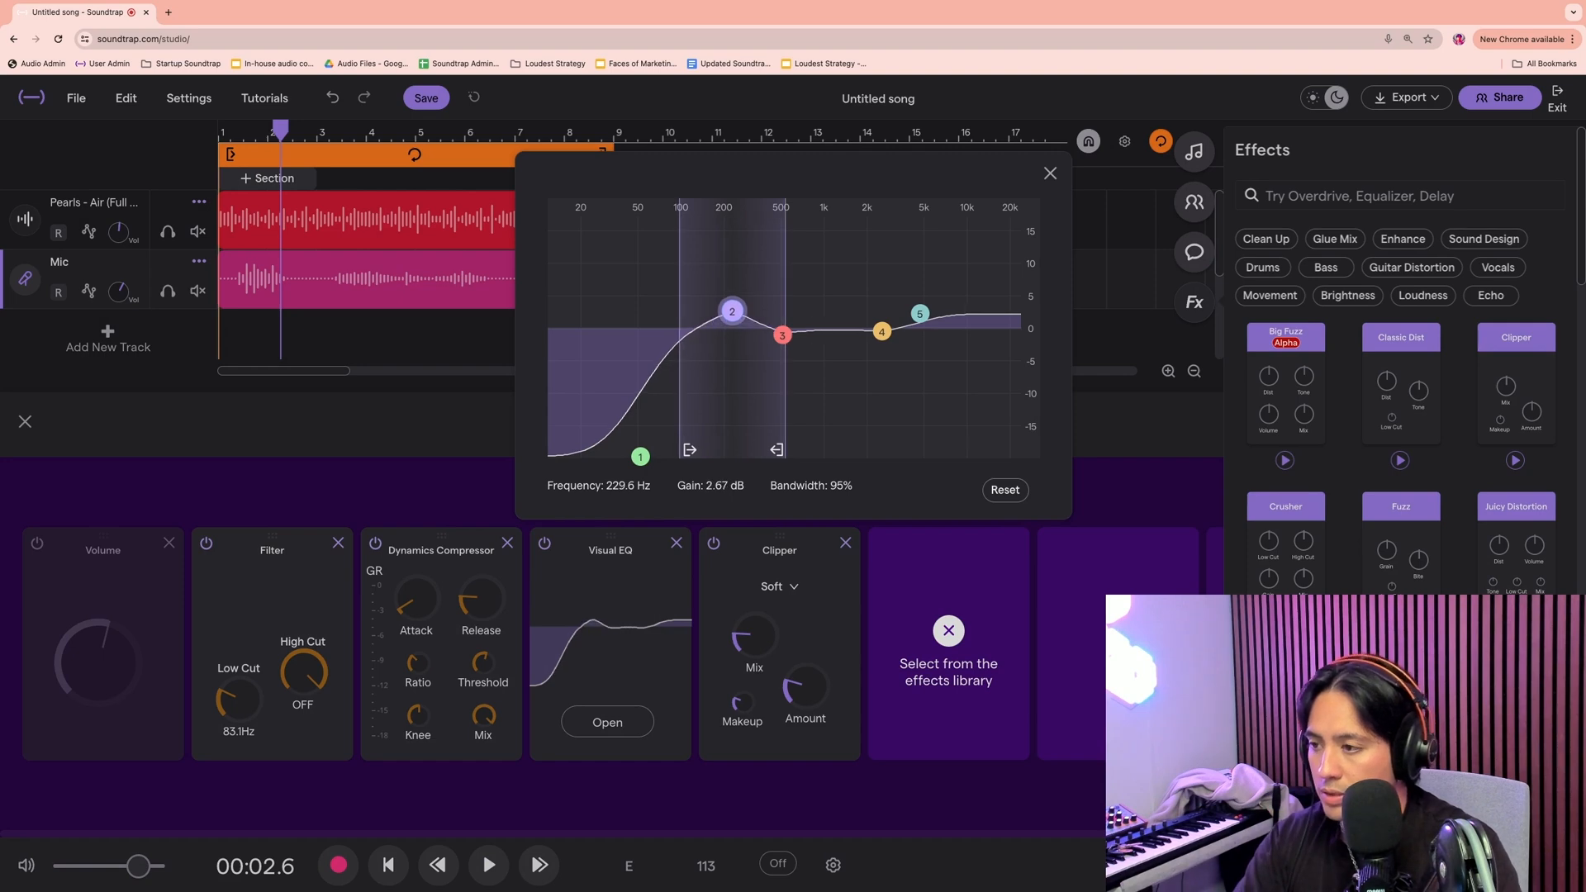
pyautogui.click(1050, 173)
pyautogui.press('space')
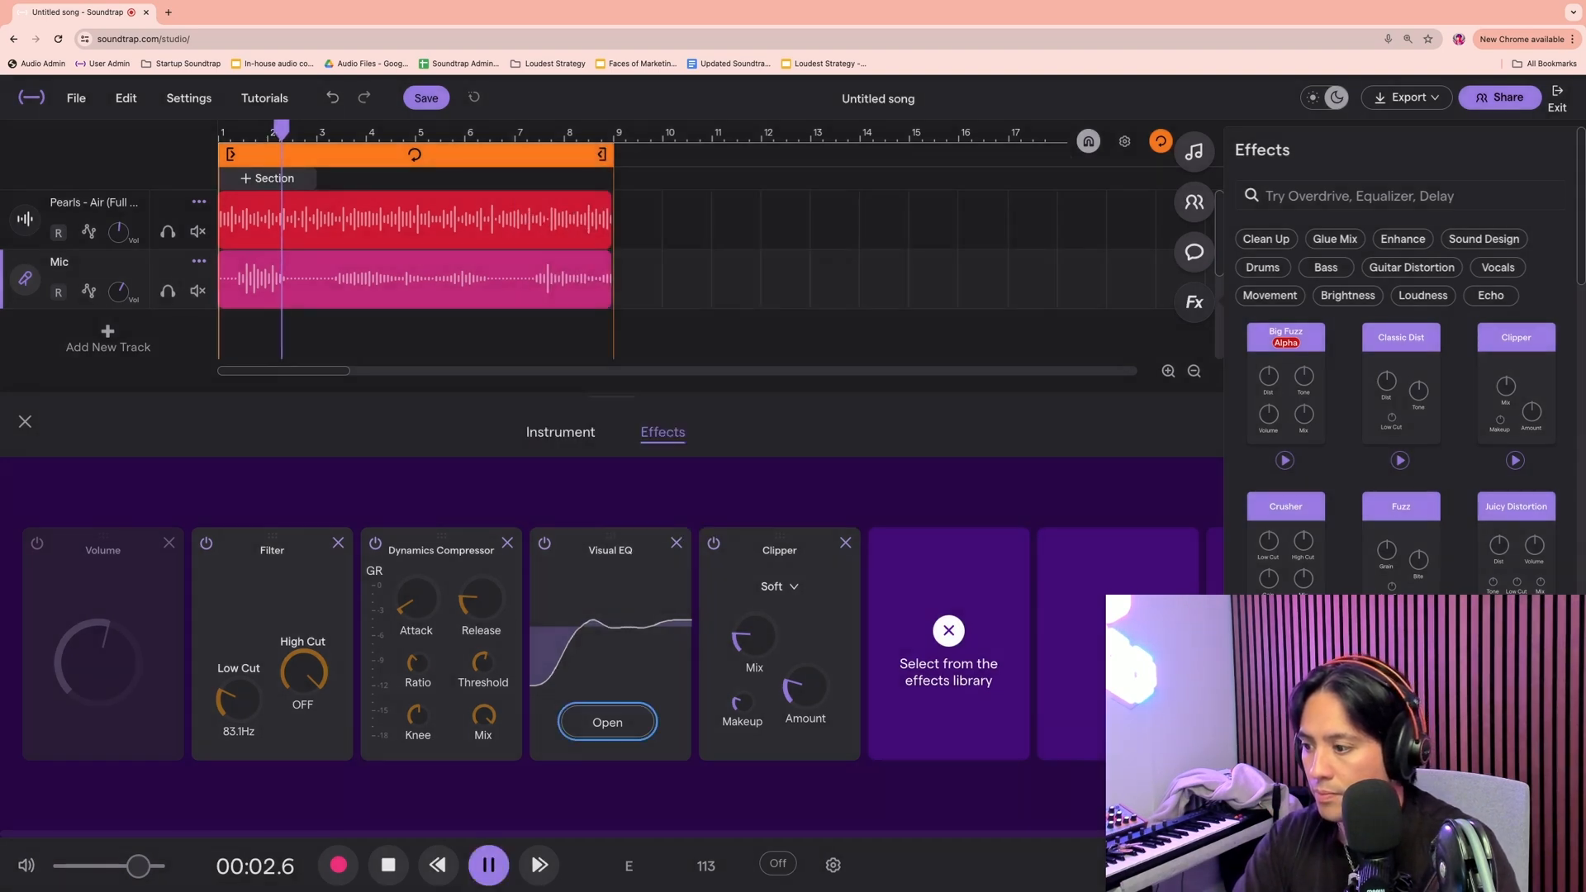
# Pull Visual EQ band 2 down to a slight low-mid cut and replay the mix from near the start
pyautogui.click(603, 726)
pyautogui.moveTo(733, 312); pyautogui.dragTo(725, 347)
pyautogui.click(1050, 173)
pyautogui.press('space')
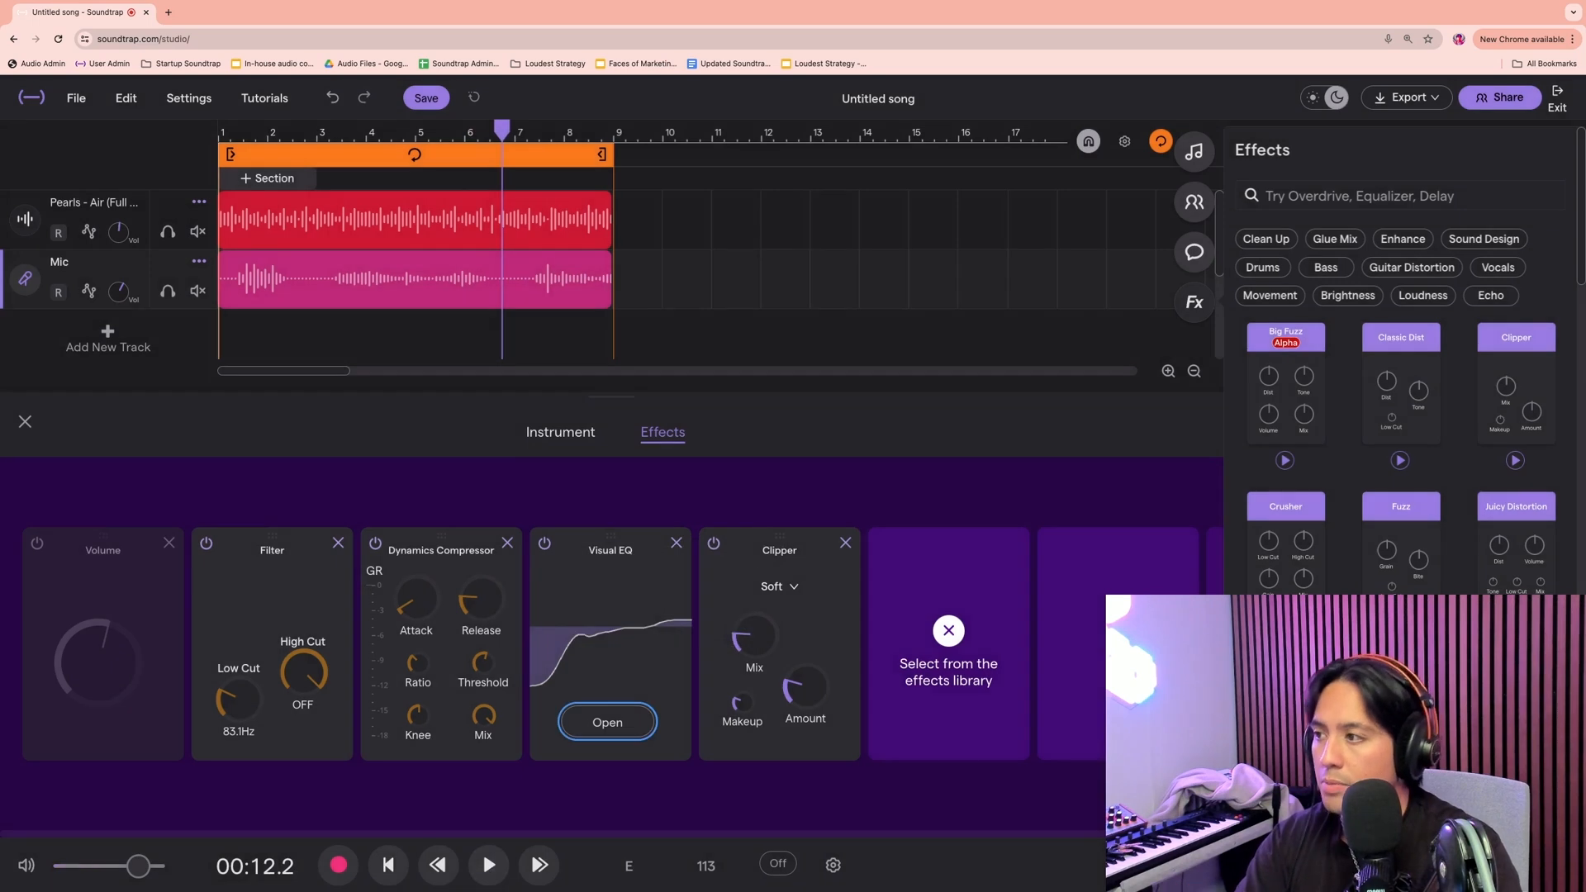
pyautogui.click(242, 132)
pyautogui.press('space')
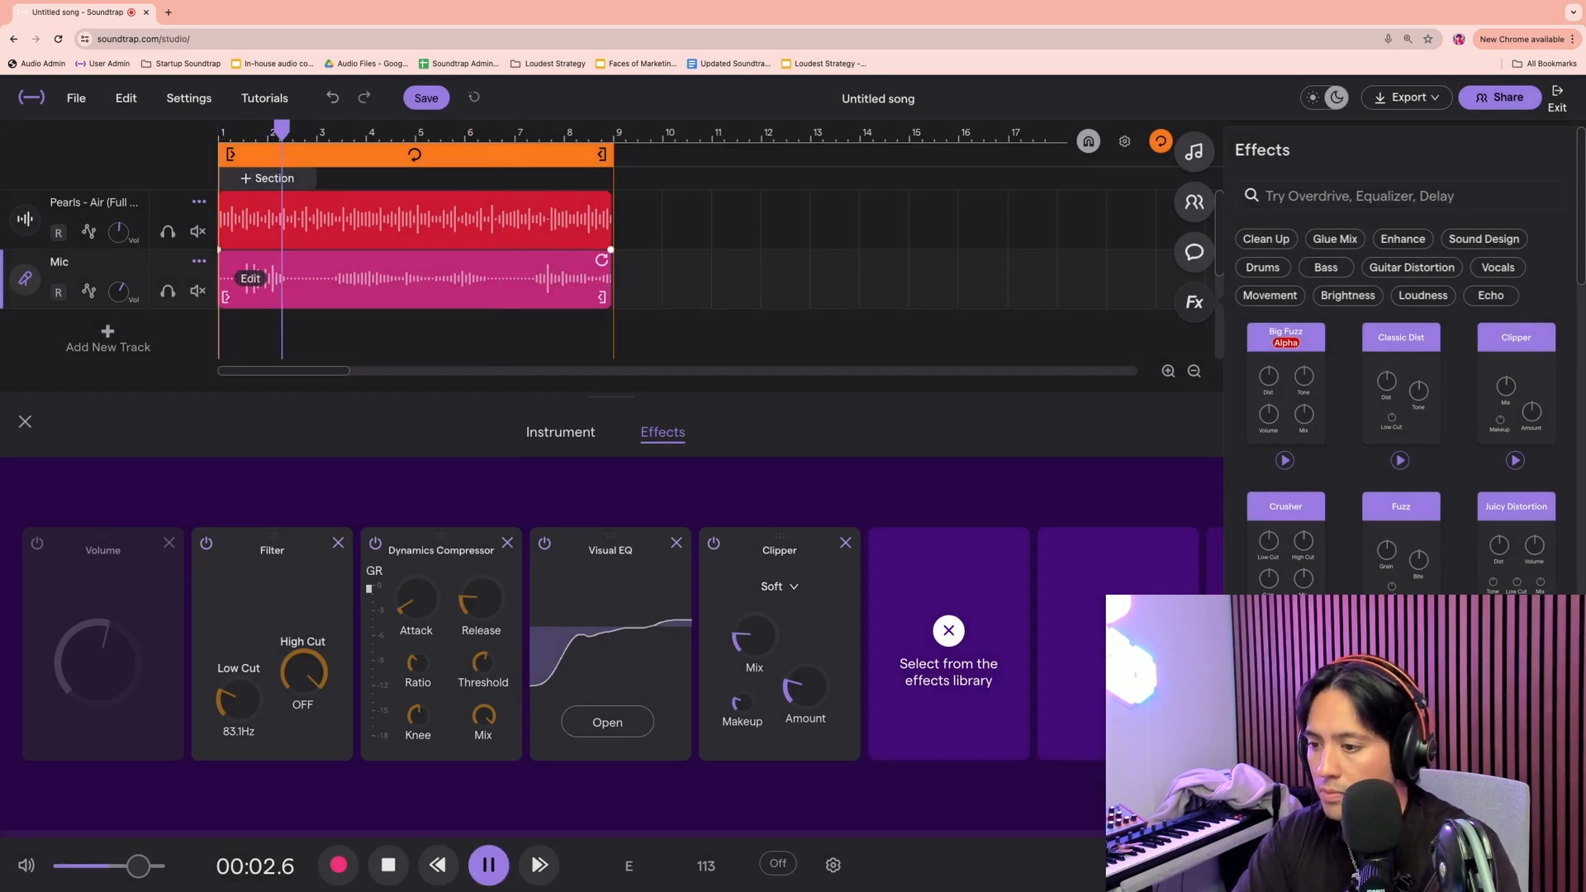
pyautogui.press('space')
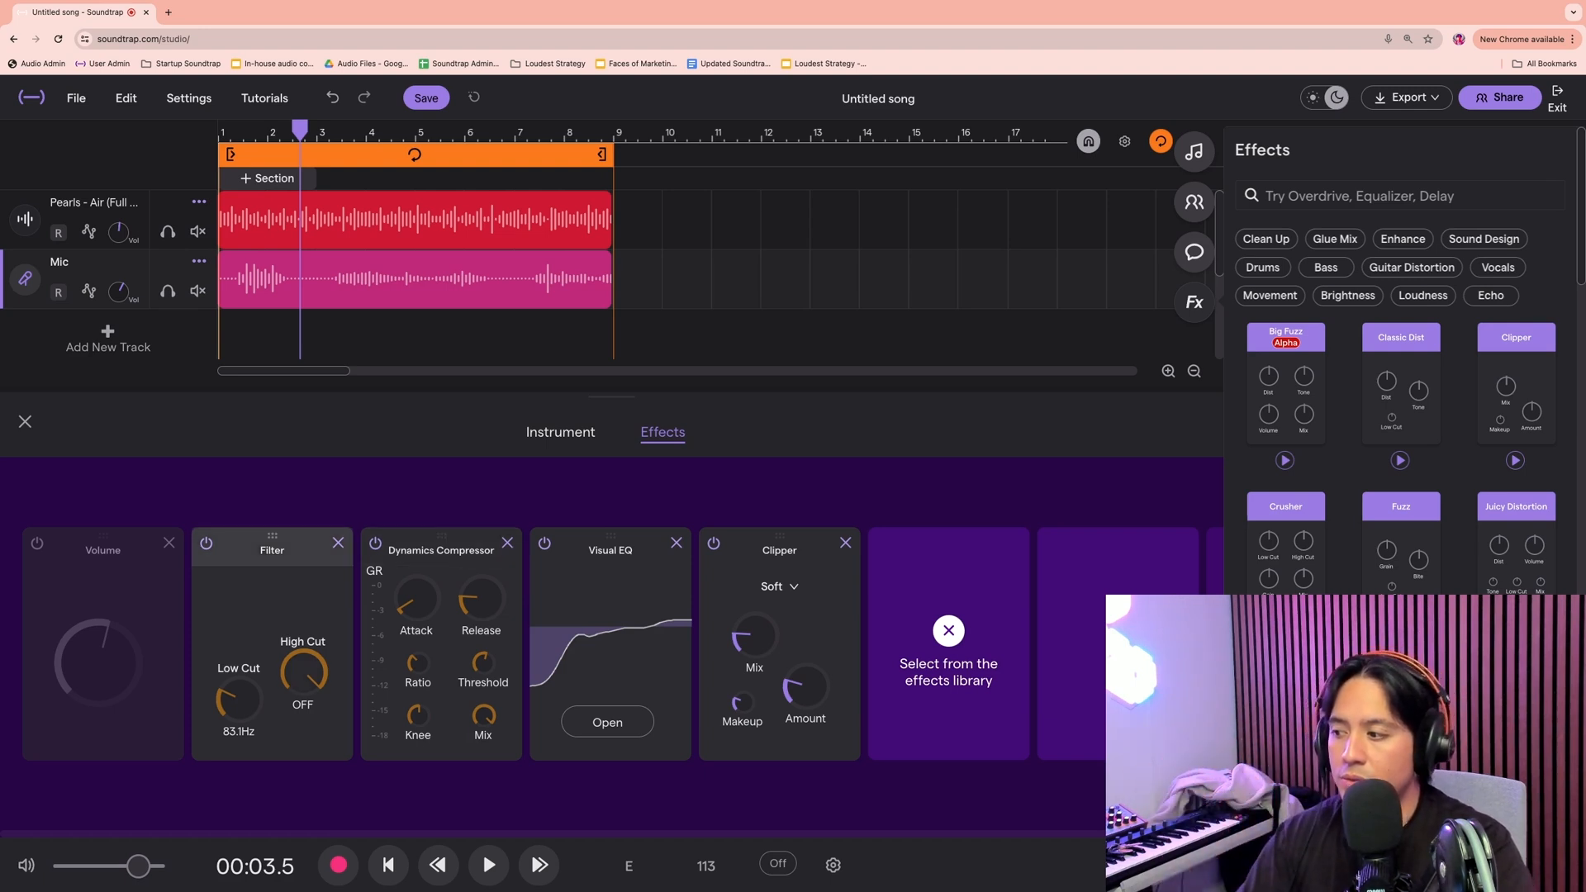
# Raise the Filter's low cut to 148 Hz while the mix plays, and solo the Mic track
pyautogui.press('space')
pyautogui.moveTo(238, 700); pyautogui.dragTo(238, 681)
pyautogui.press('space')
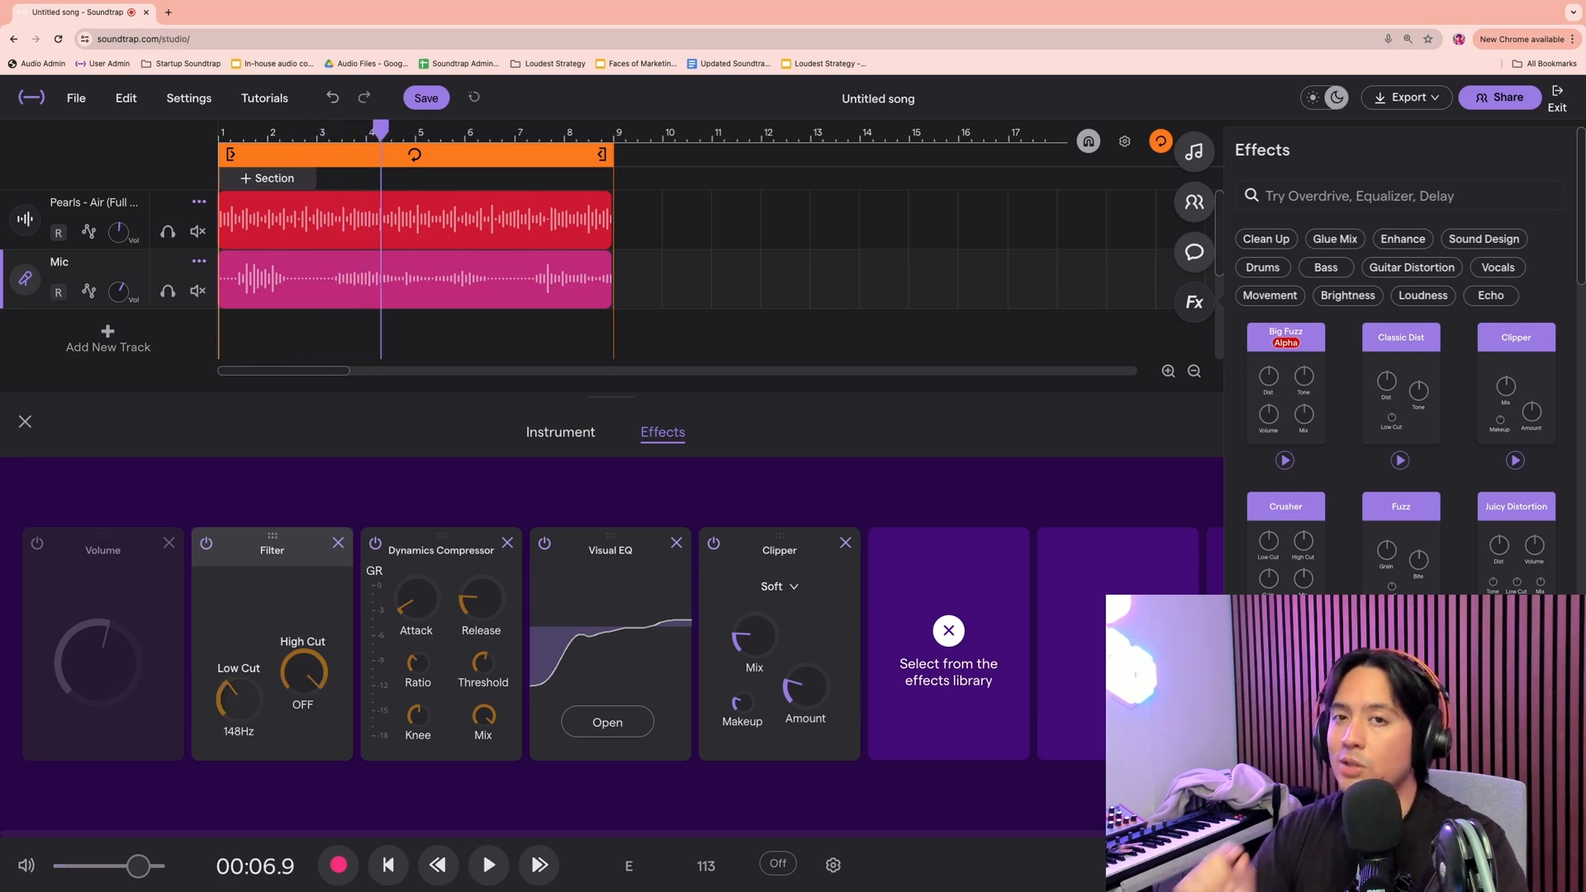
pyautogui.click(168, 291)
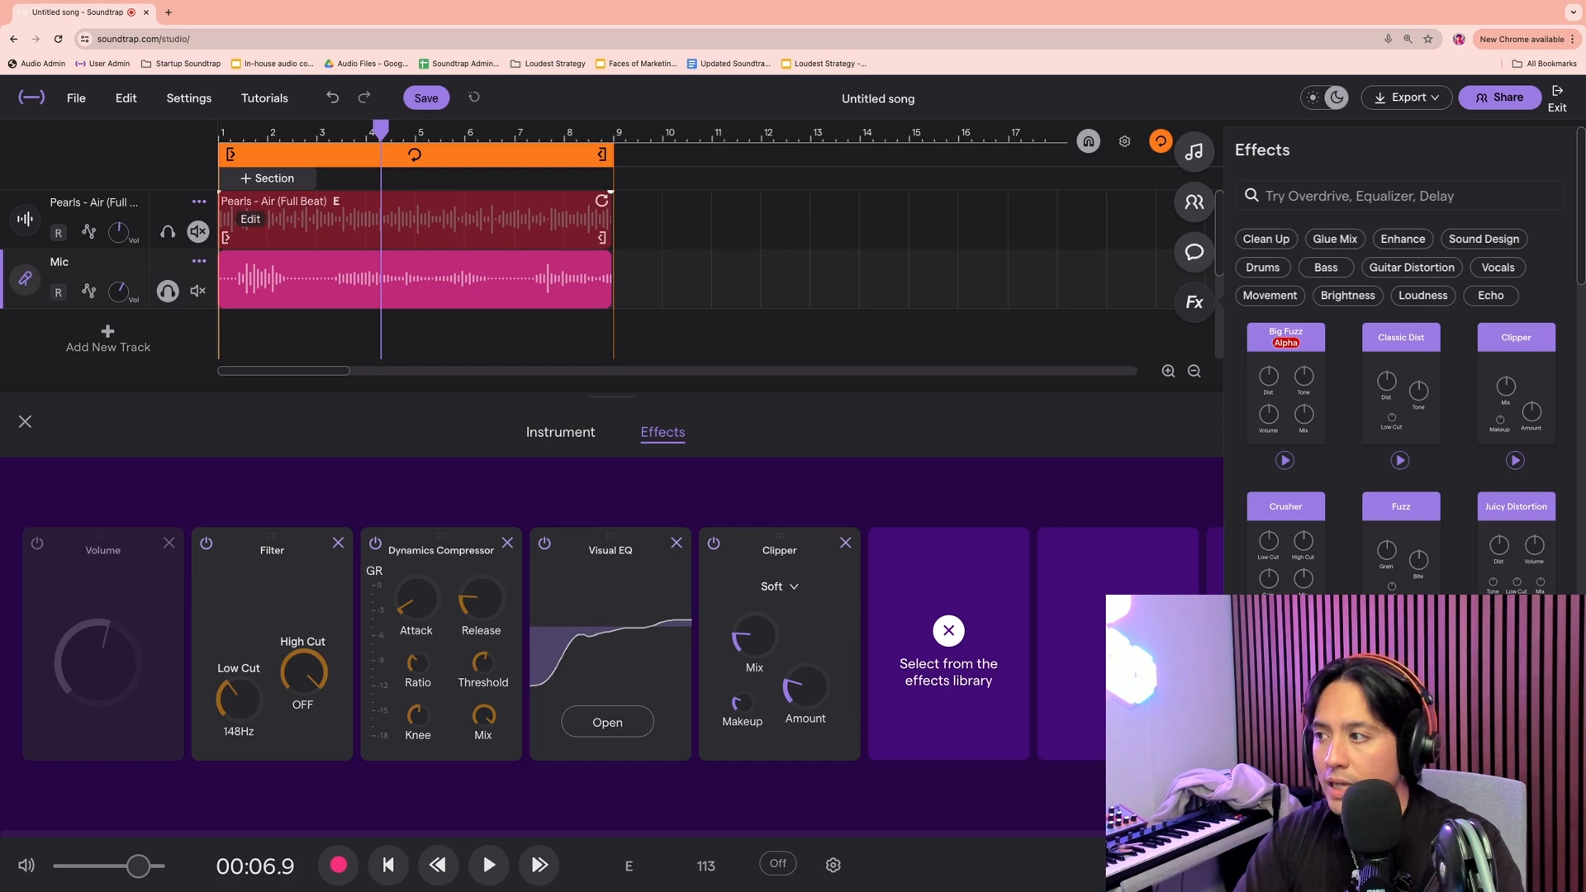
# Lower the Filter's low cut to 81.8 Hz and replay the soloed vocal from the start to compare
pyautogui.press('Return')
pyautogui.press('space')
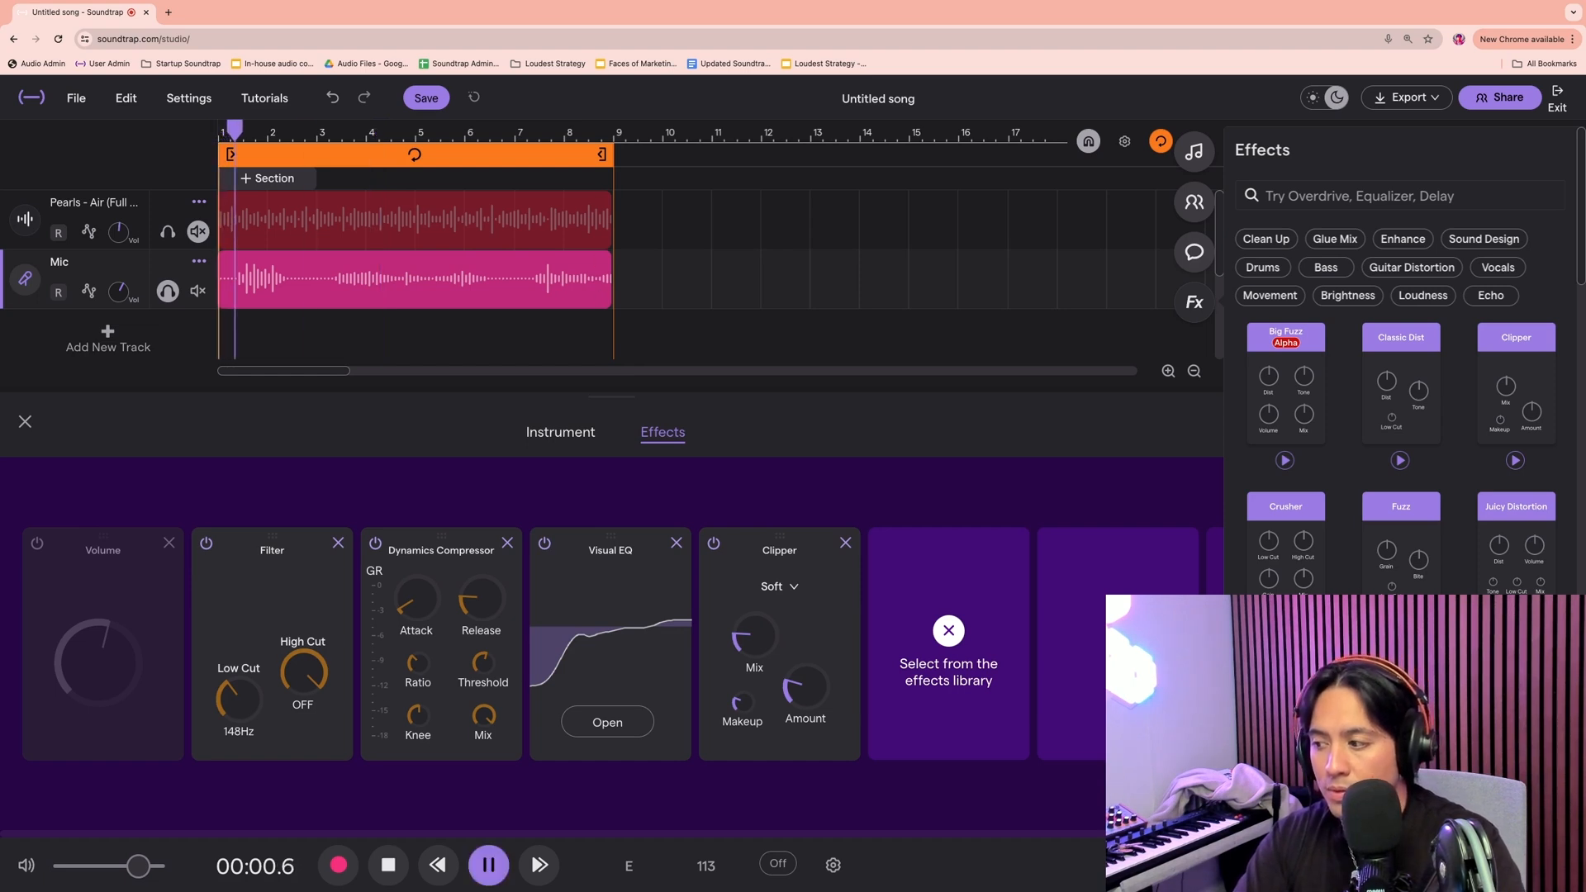
pyautogui.press('space')
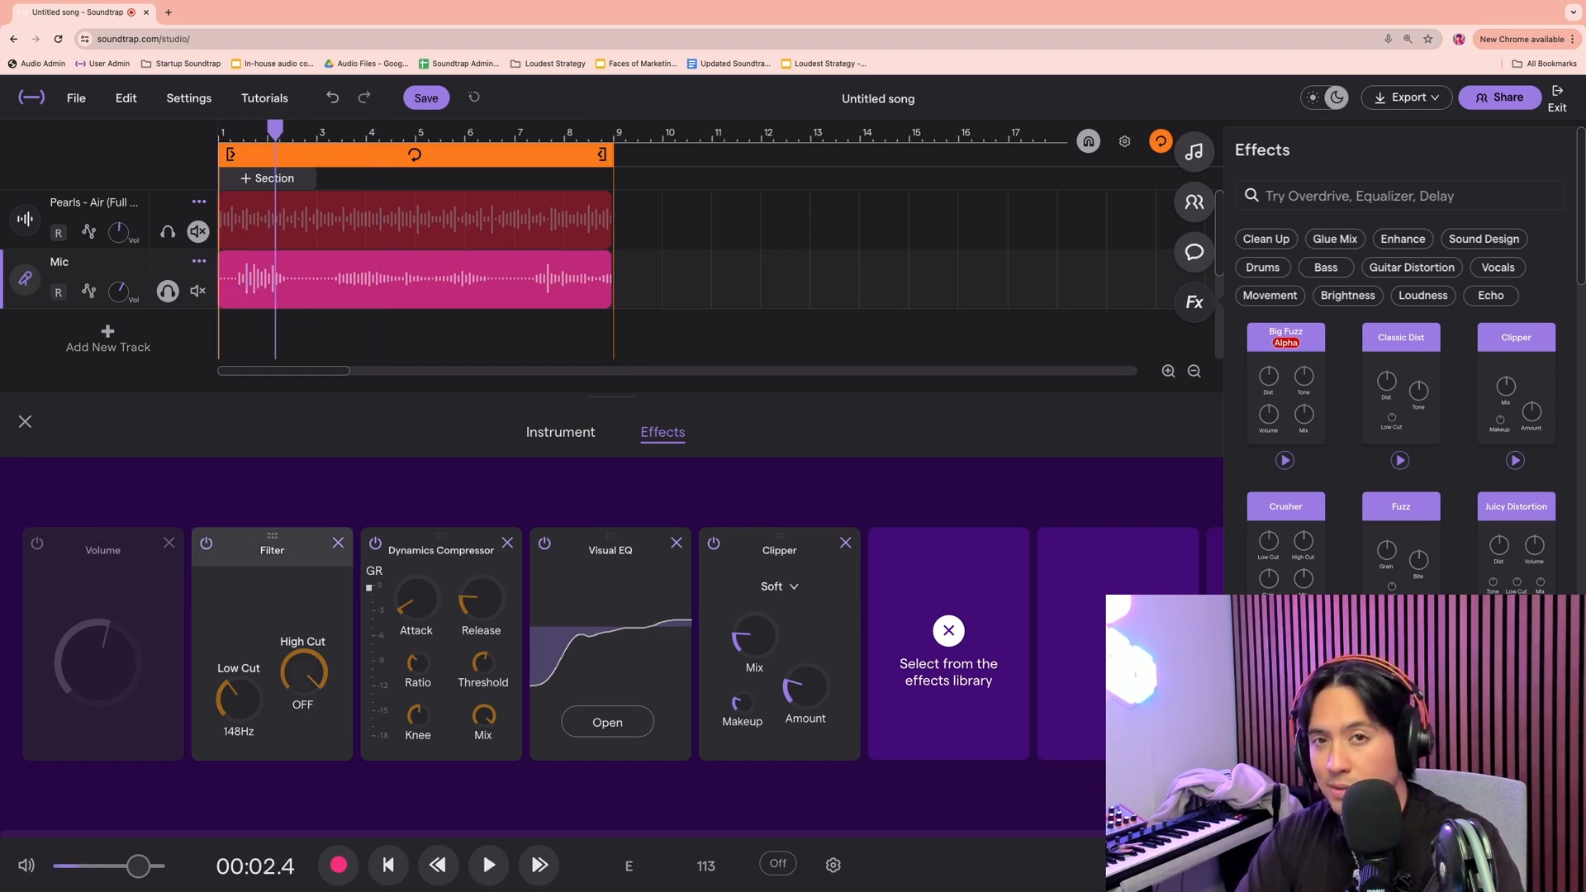
pyautogui.moveTo(238, 698); pyautogui.dragTo(238, 717)
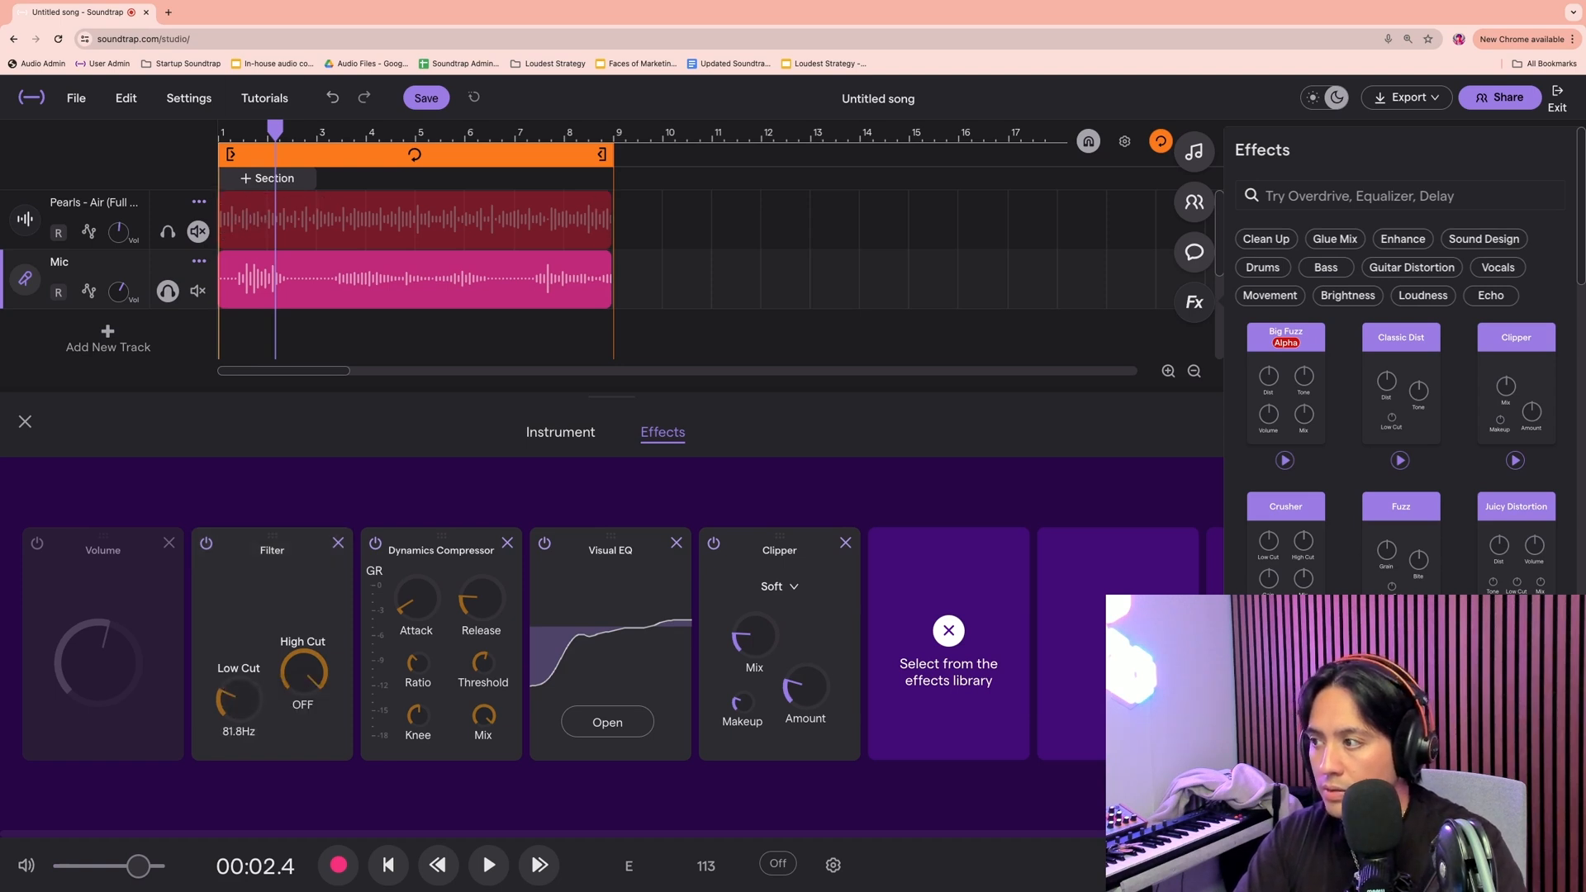
pyautogui.press('space')
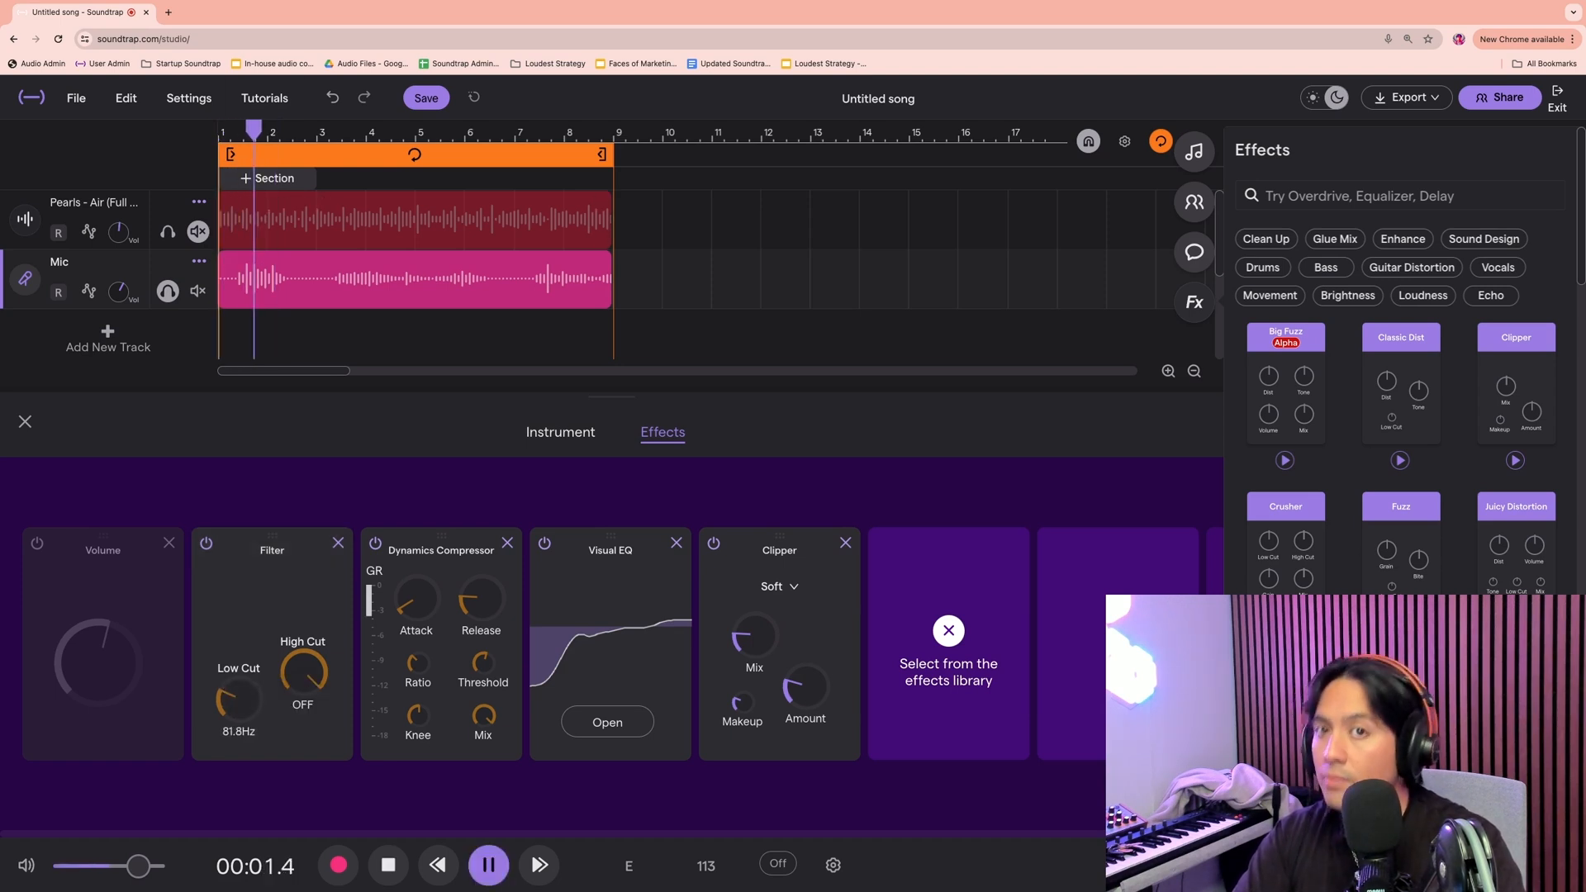
pyautogui.press('space')
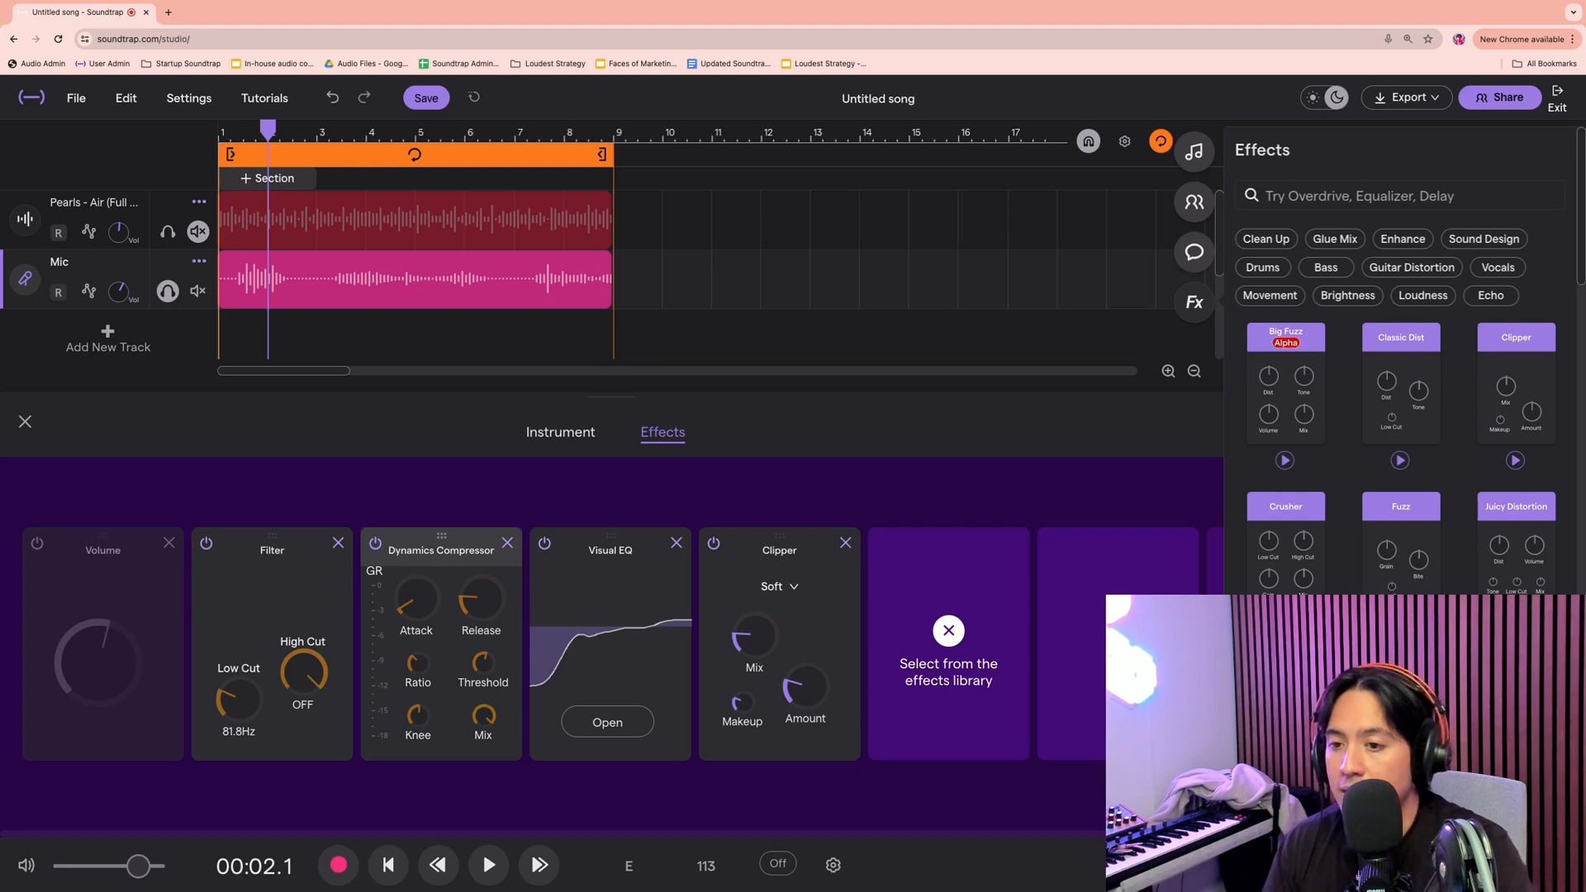
# Add a Reverb and a Mod Delay from the effects library after the Clipper on the Mic track
pyautogui.scroll(-10, 1400, 371)
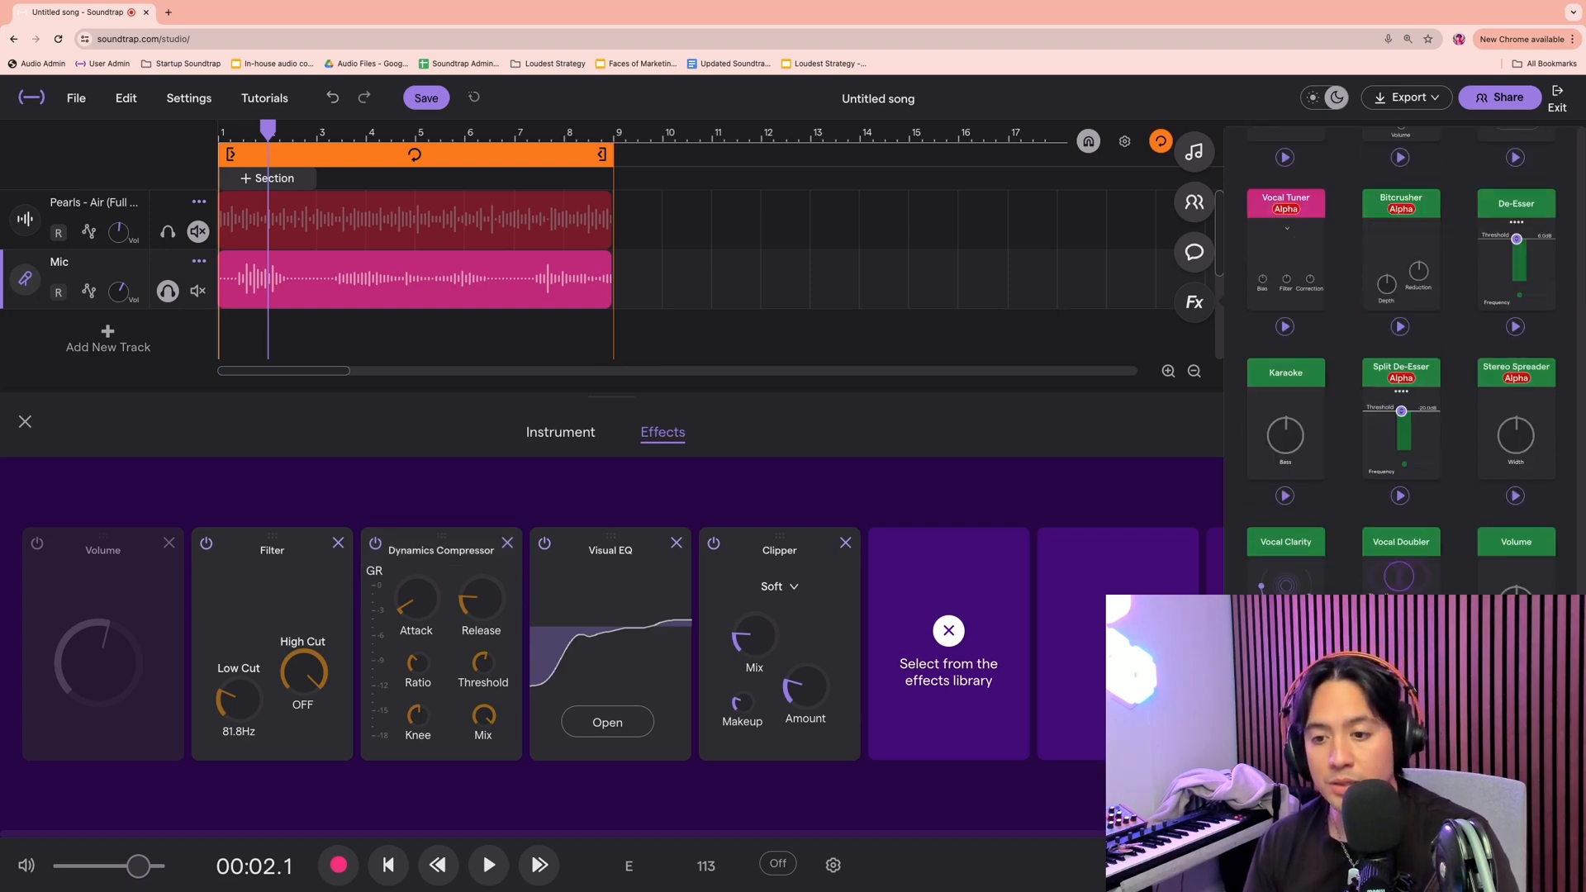
pyautogui.scroll(-15, 1400, 372)
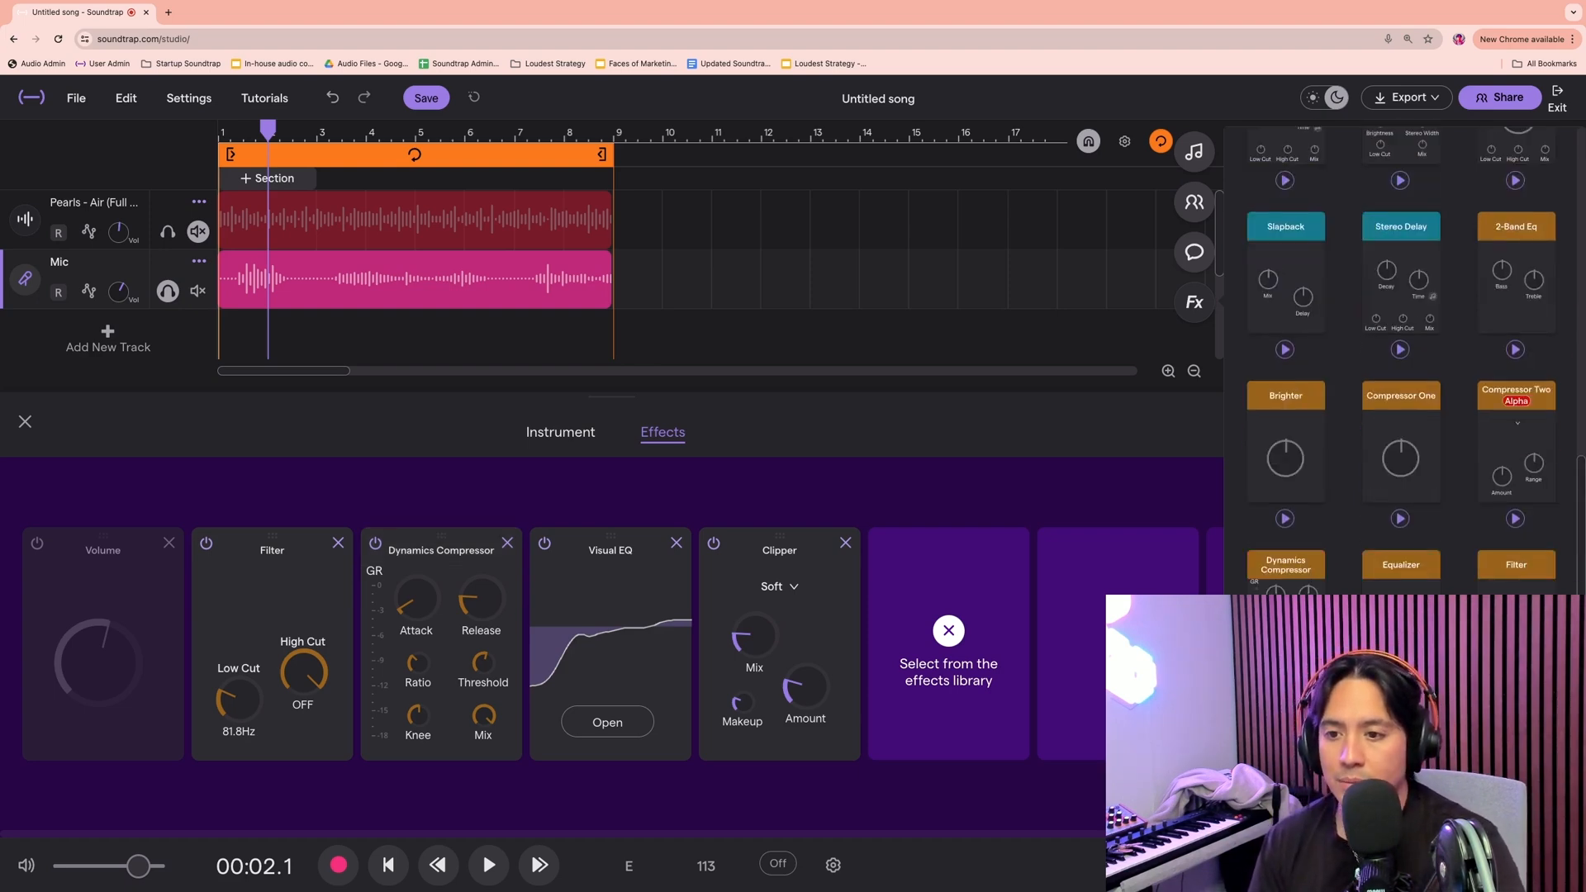
pyautogui.scroll(4, 1401, 371)
pyautogui.click(1516, 384)
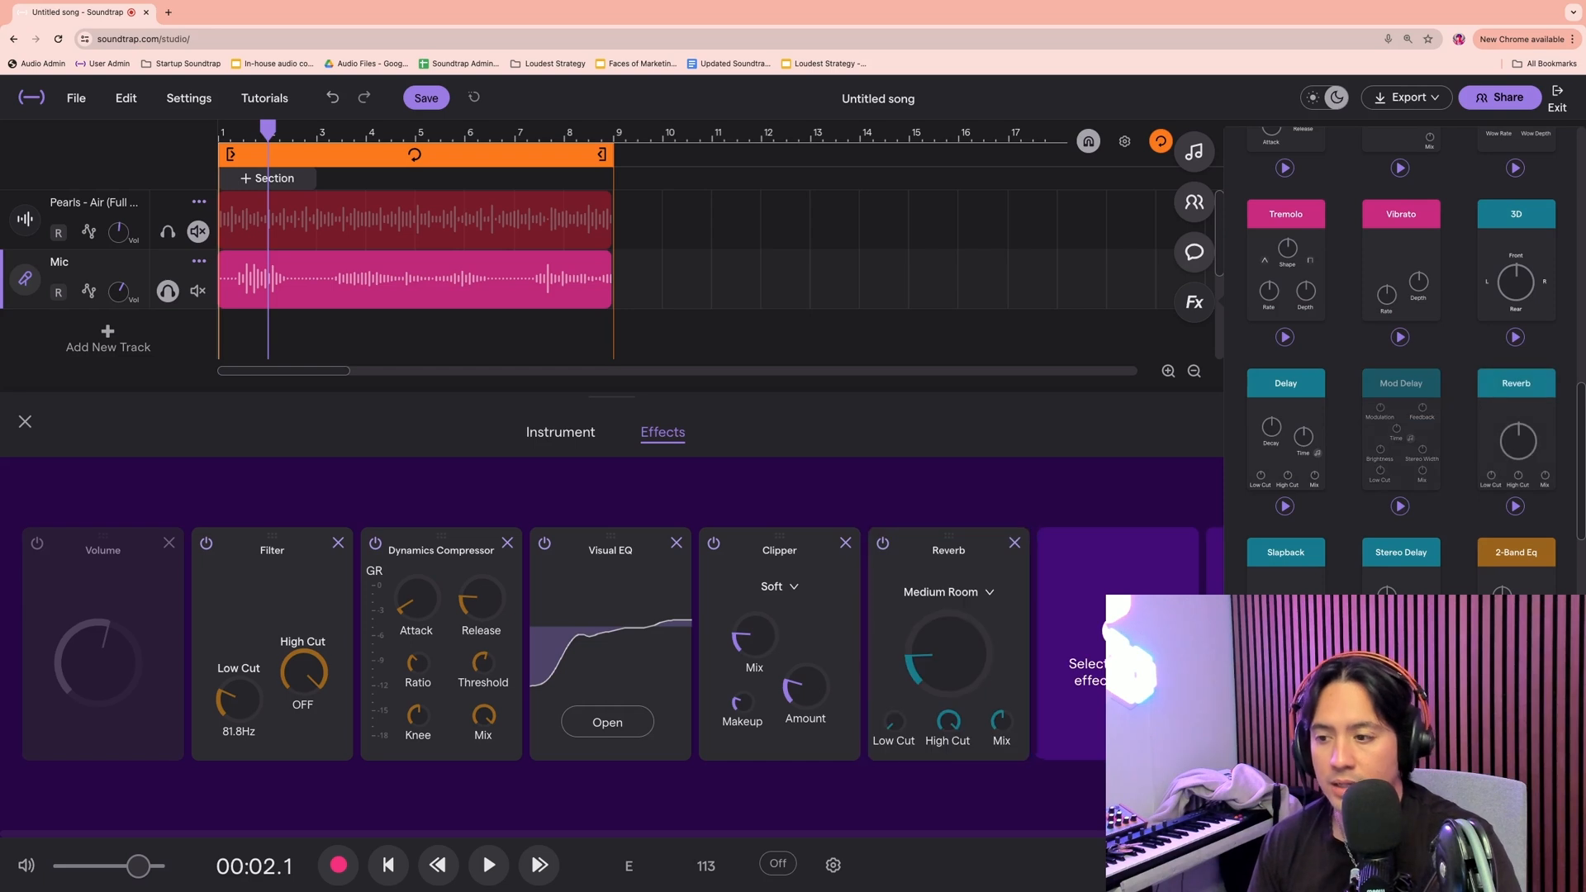
pyautogui.click(1401, 384)
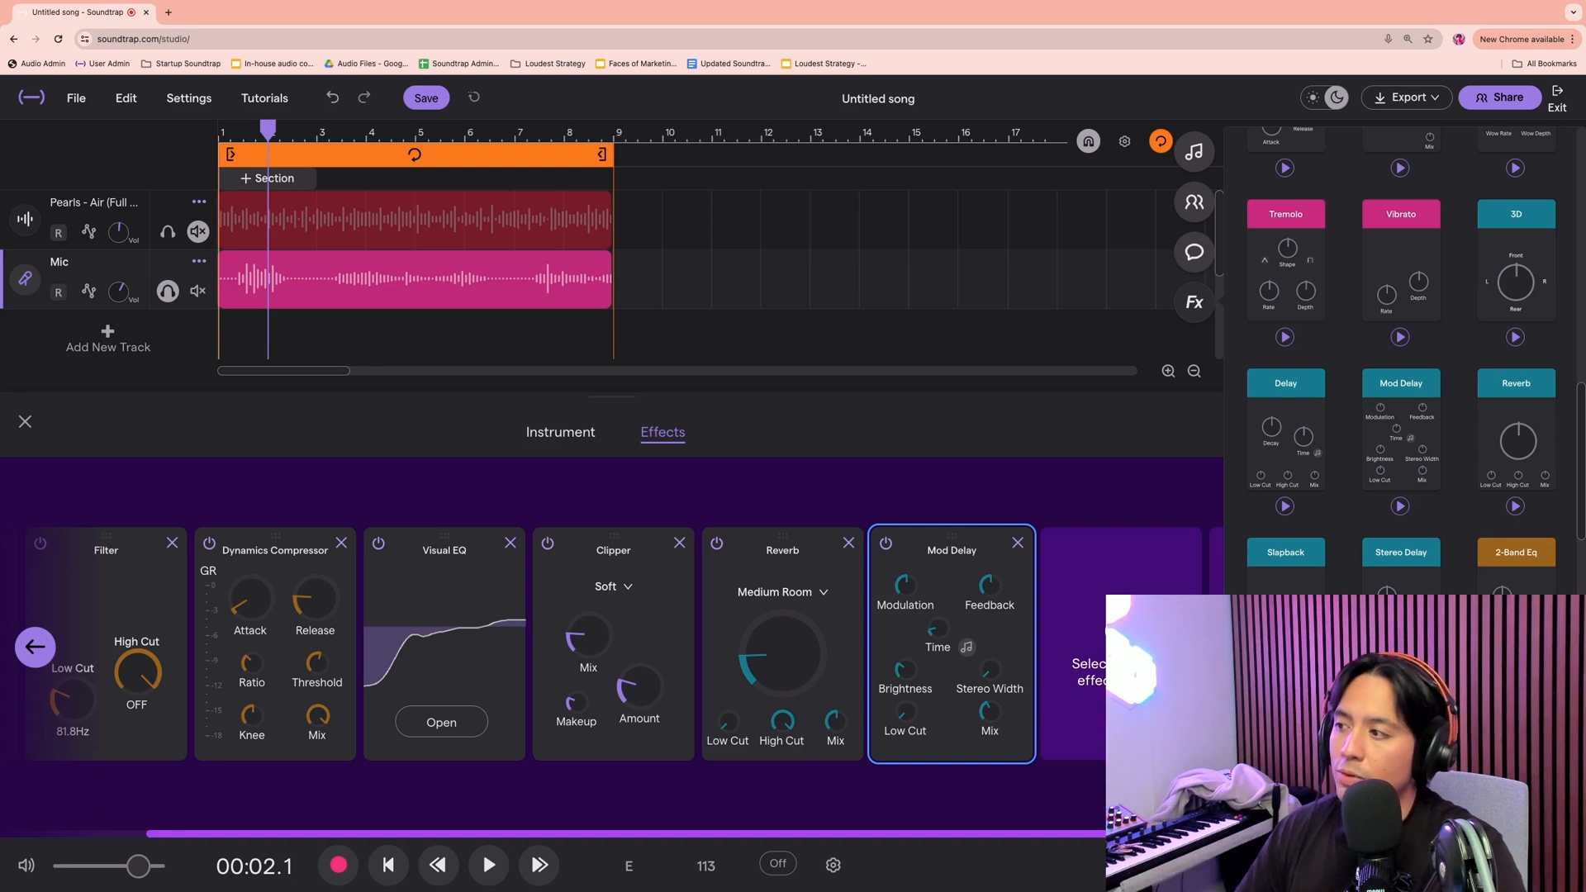
# Solo the beat track alongside the Mic and play the mix from the start with Mod Delay bypassed
pyautogui.click(167, 232)
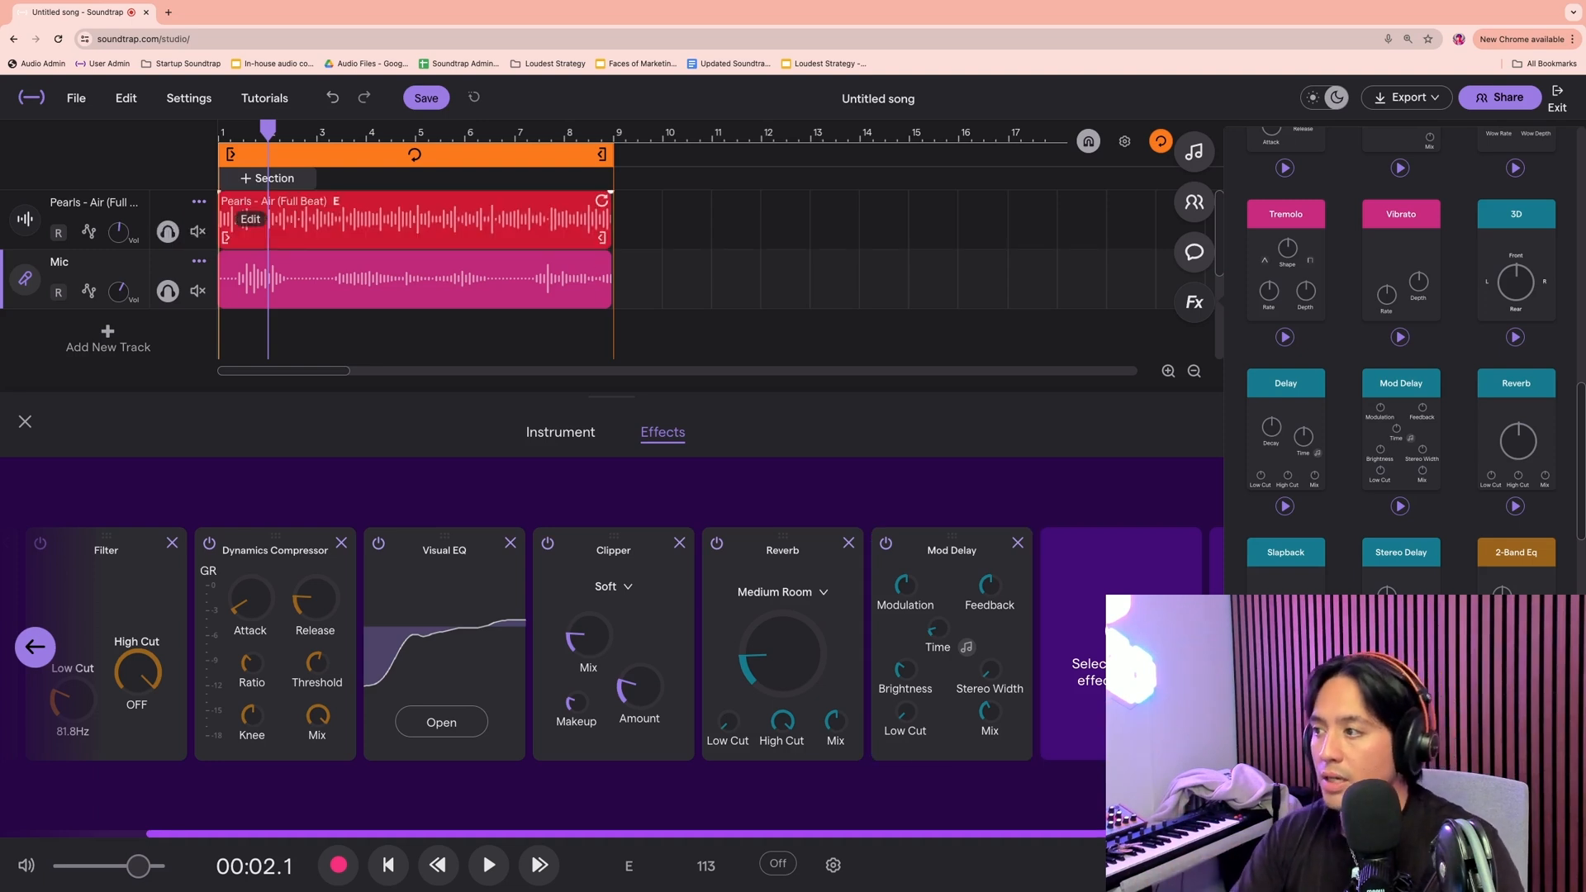
pyautogui.press('Return')
pyautogui.press('space')
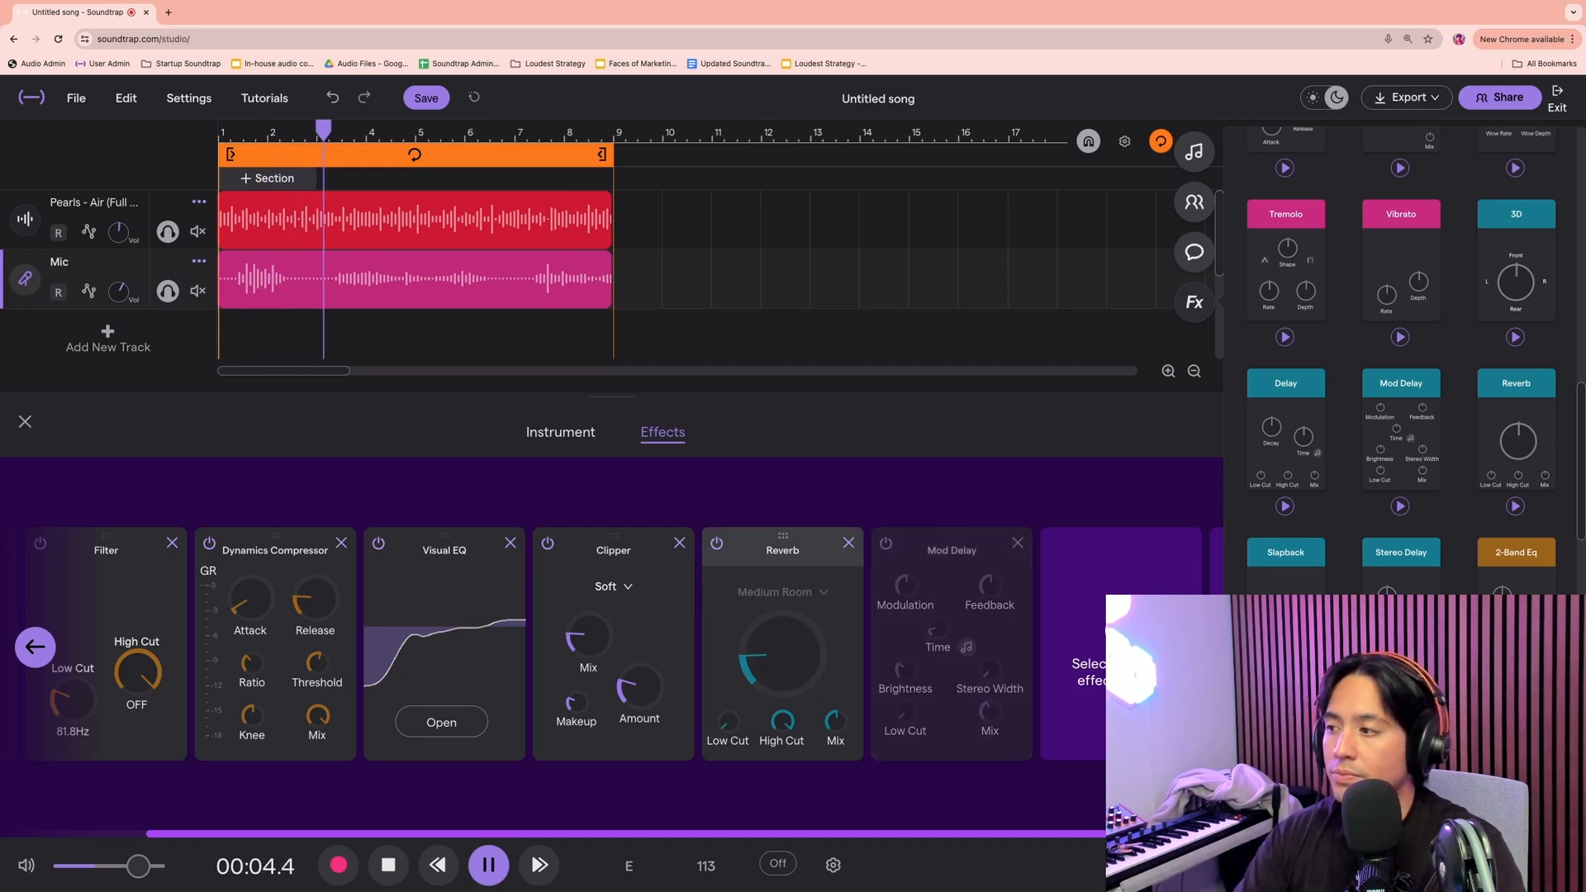
pyautogui.press('space')
pyautogui.press('Return')
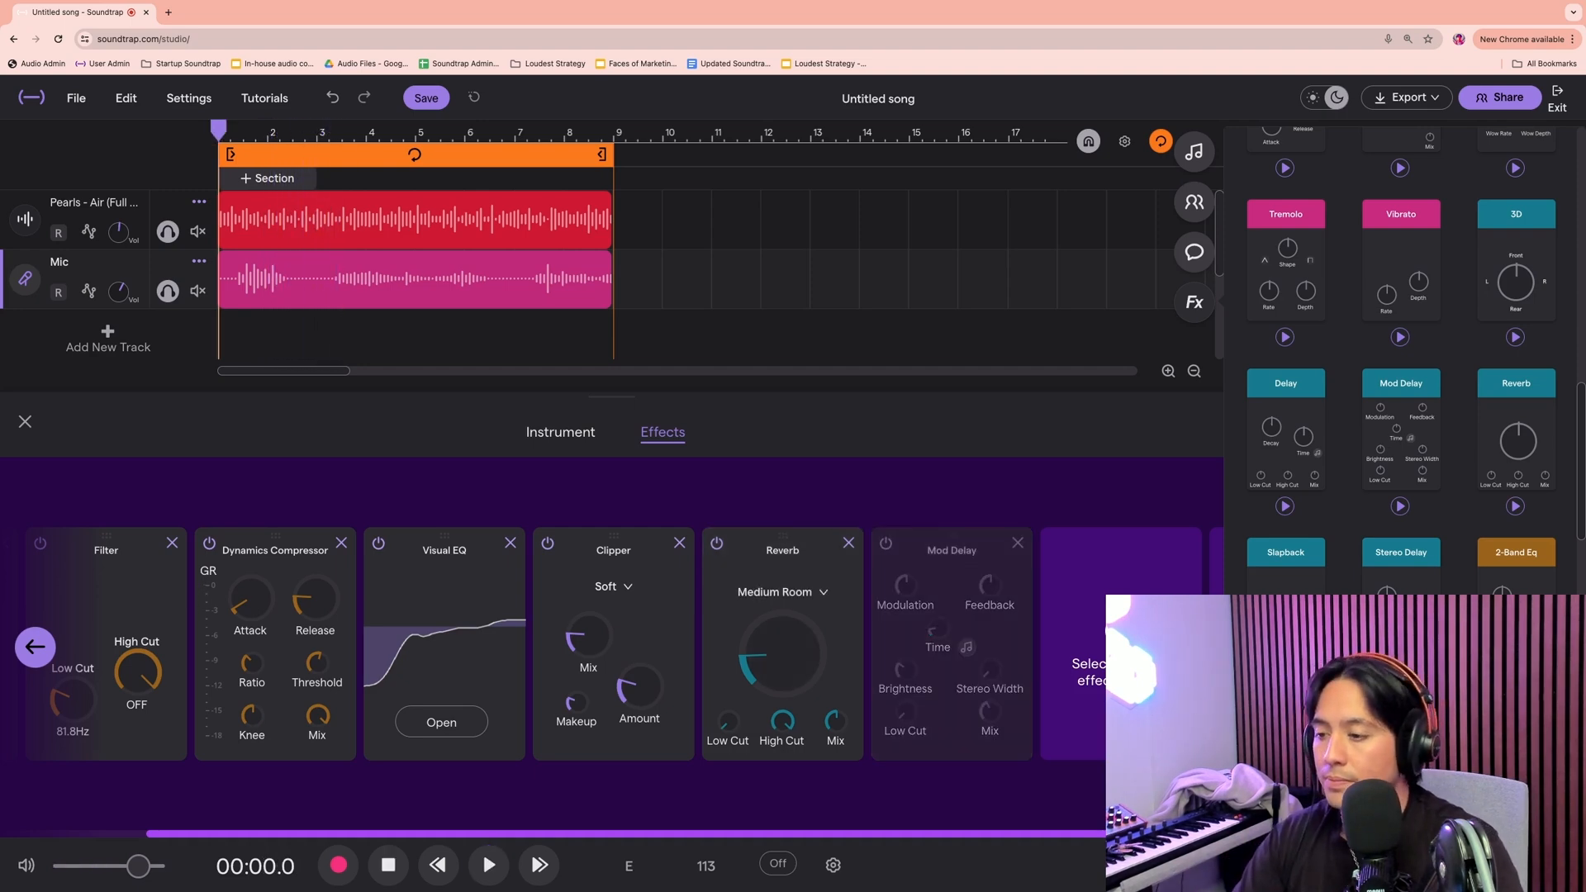
pyautogui.press('space')
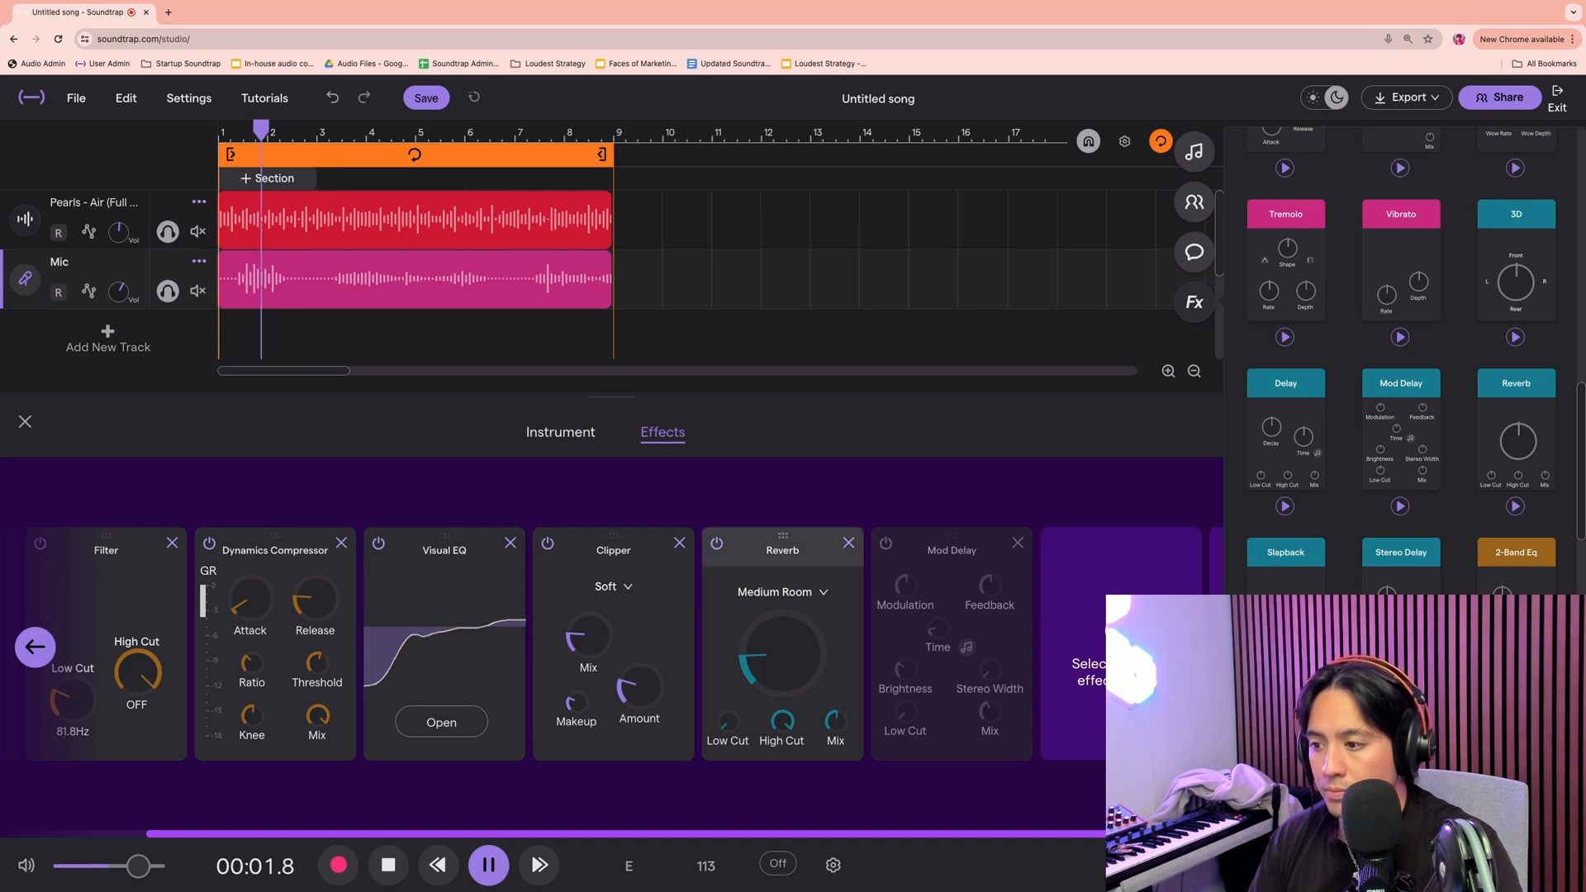
# Set the Reverb type to Rich Plate and raise its main amount to just under halfway while the mix plays
pyautogui.click(782, 592)
pyautogui.click(789, 750)
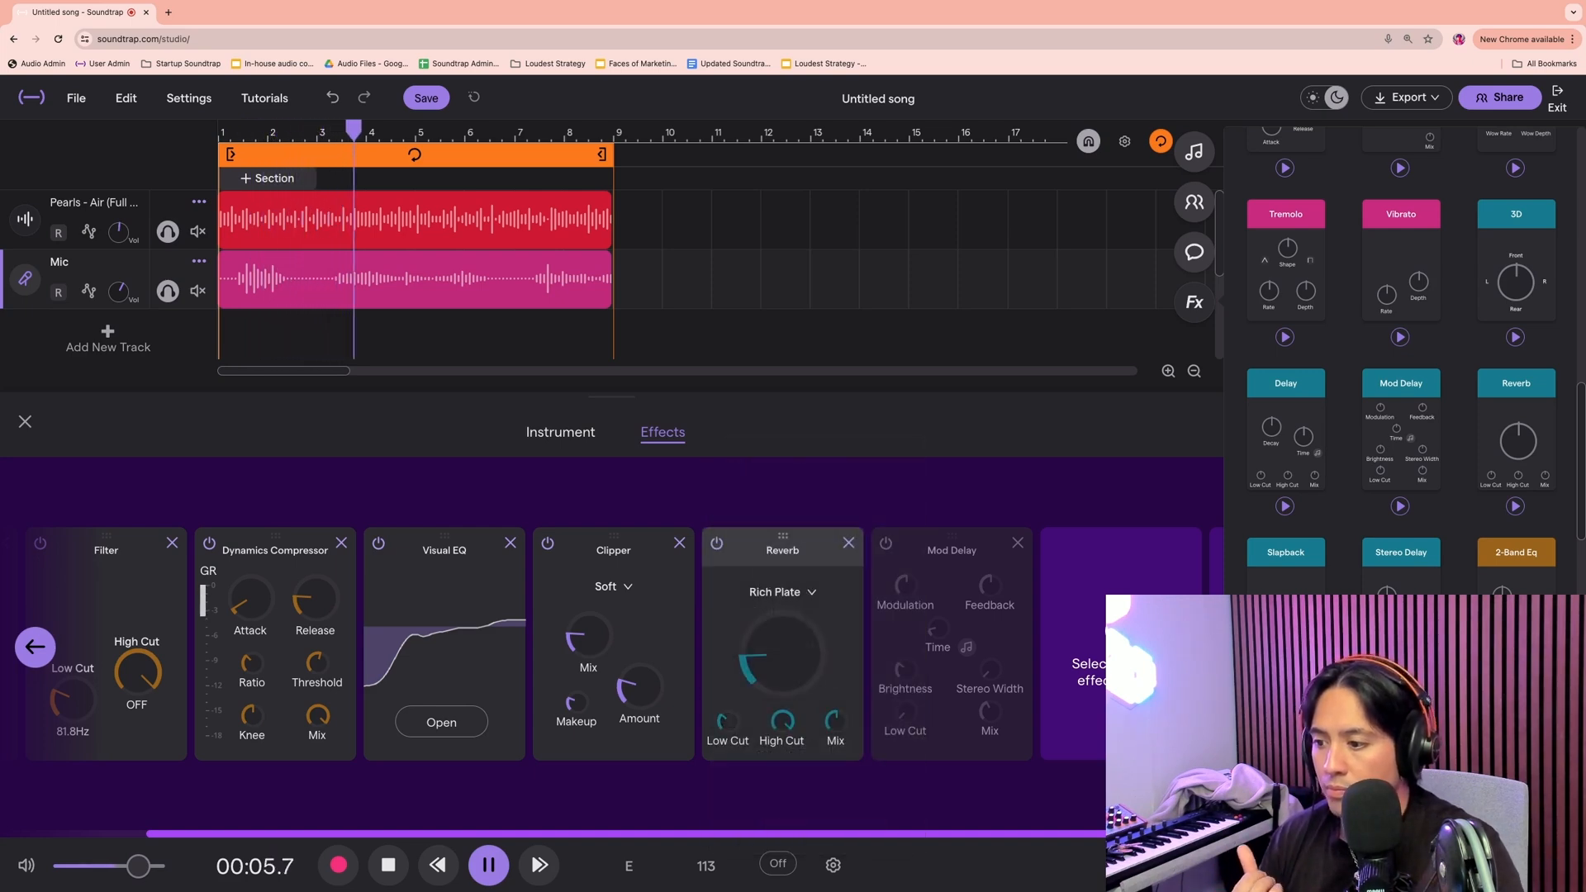
pyautogui.moveTo(781, 655)
pyautogui.moveTo(781, 655); pyautogui.dragTo(781, 611)
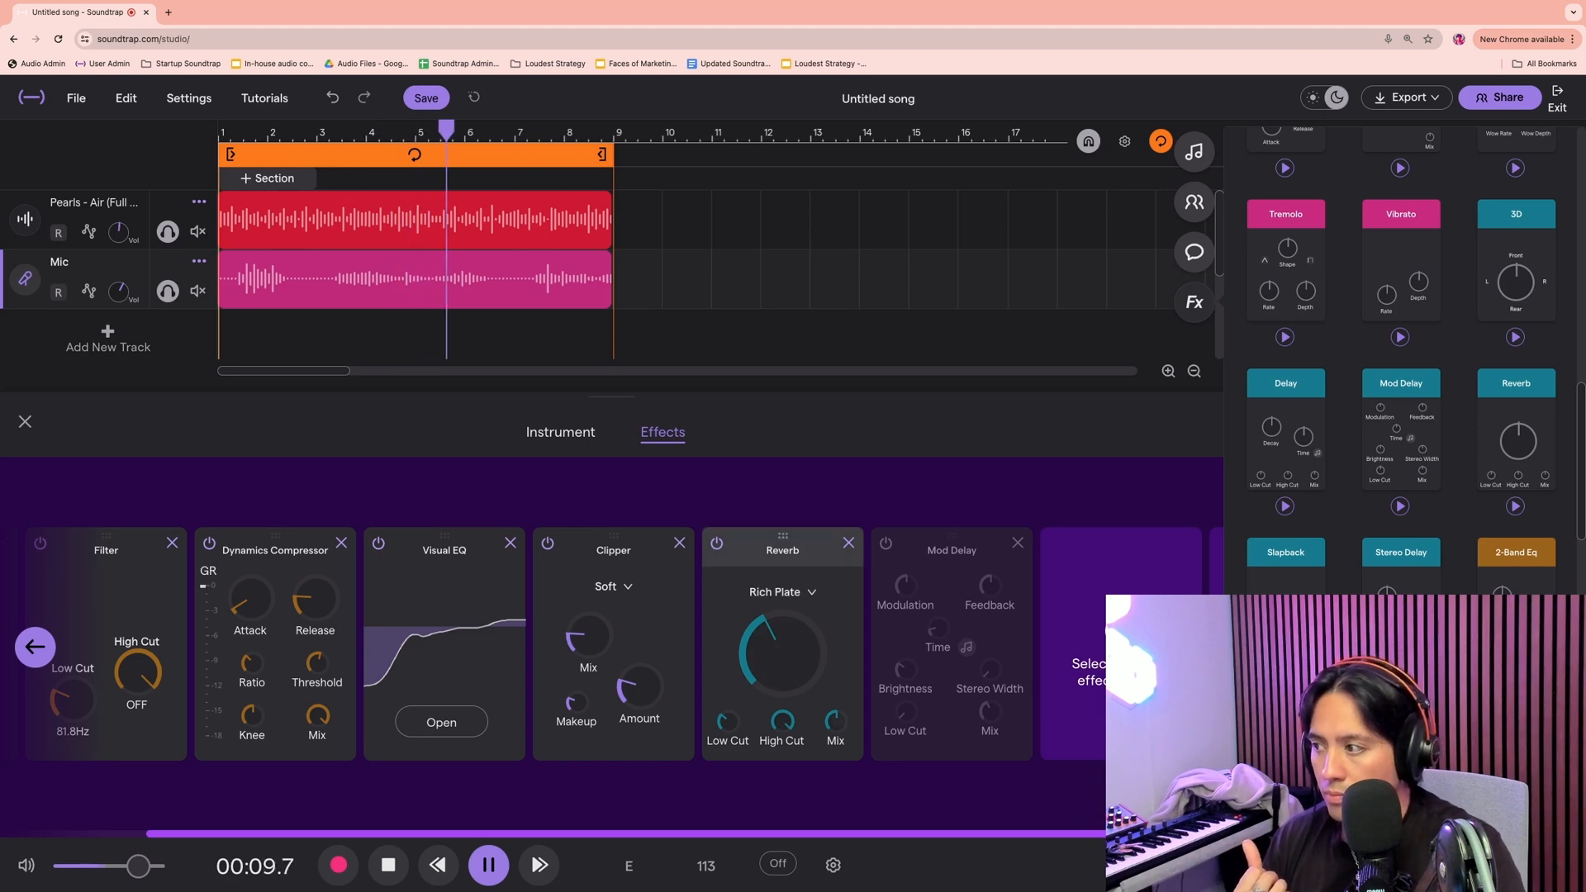
pyautogui.press('space')
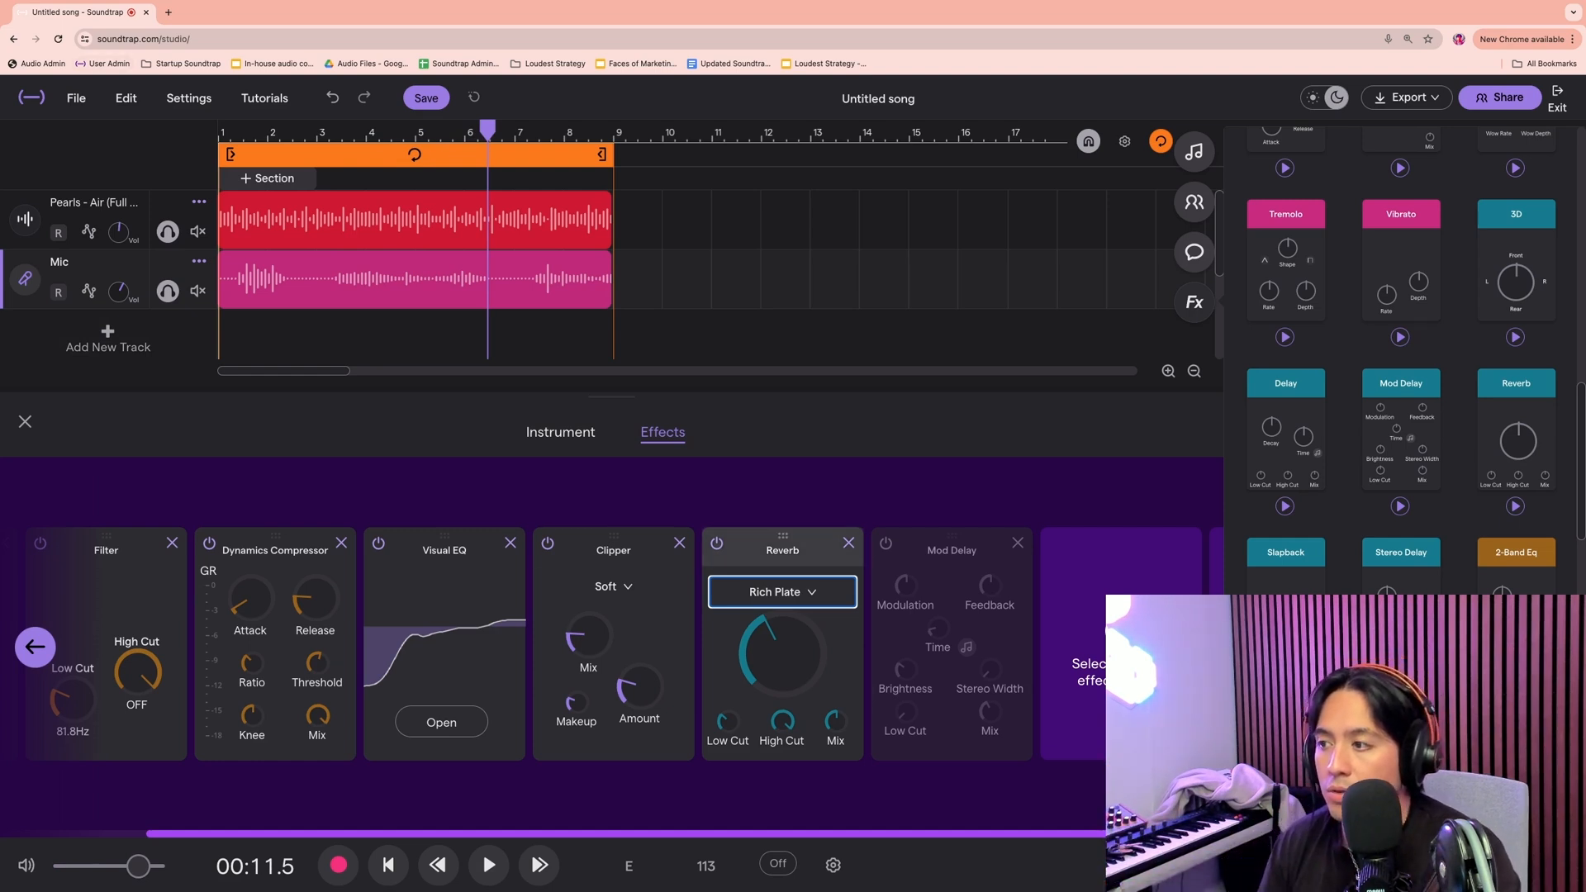
# Bypass the Reverb and enable Mod Delay with its time set to a 1/4 note
pyautogui.click(716, 543)
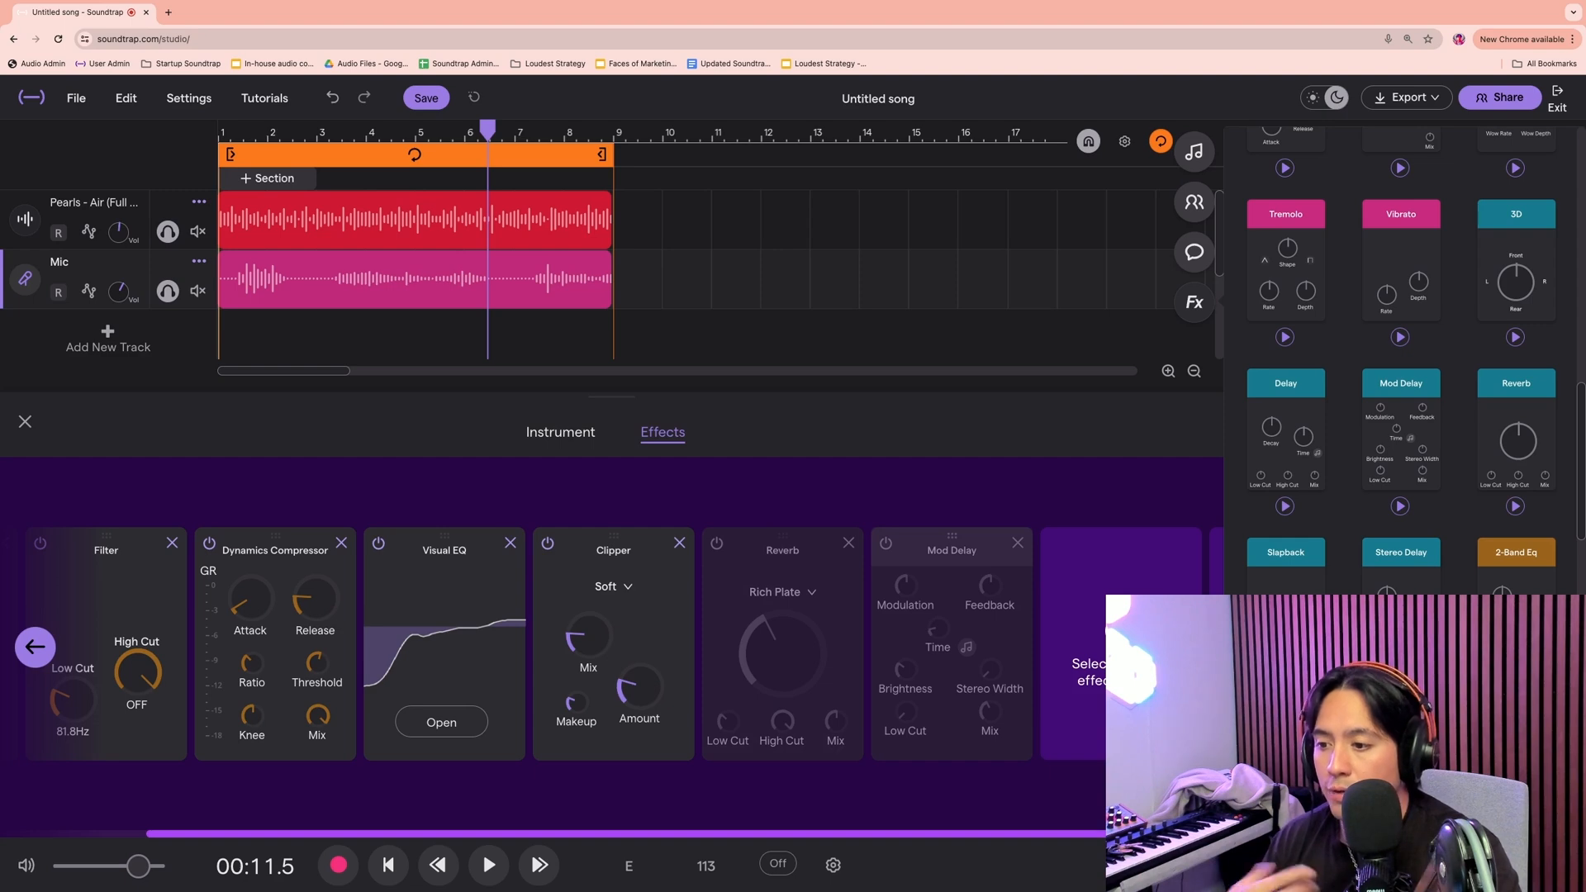
pyautogui.click(886, 543)
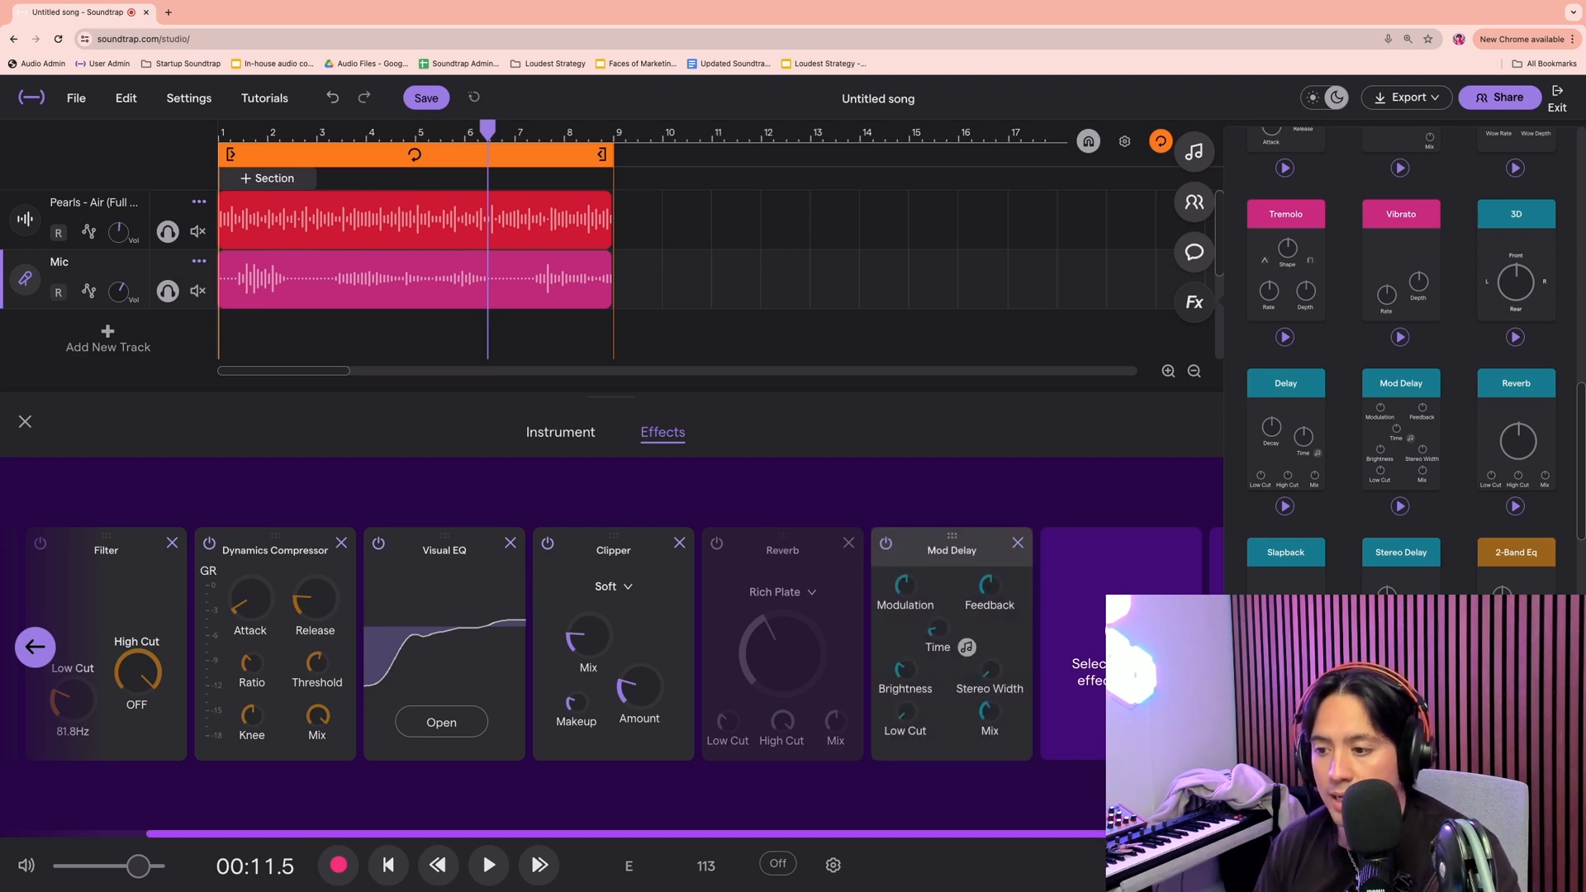
pyautogui.moveTo(938, 629); pyautogui.dragTo(938, 613)
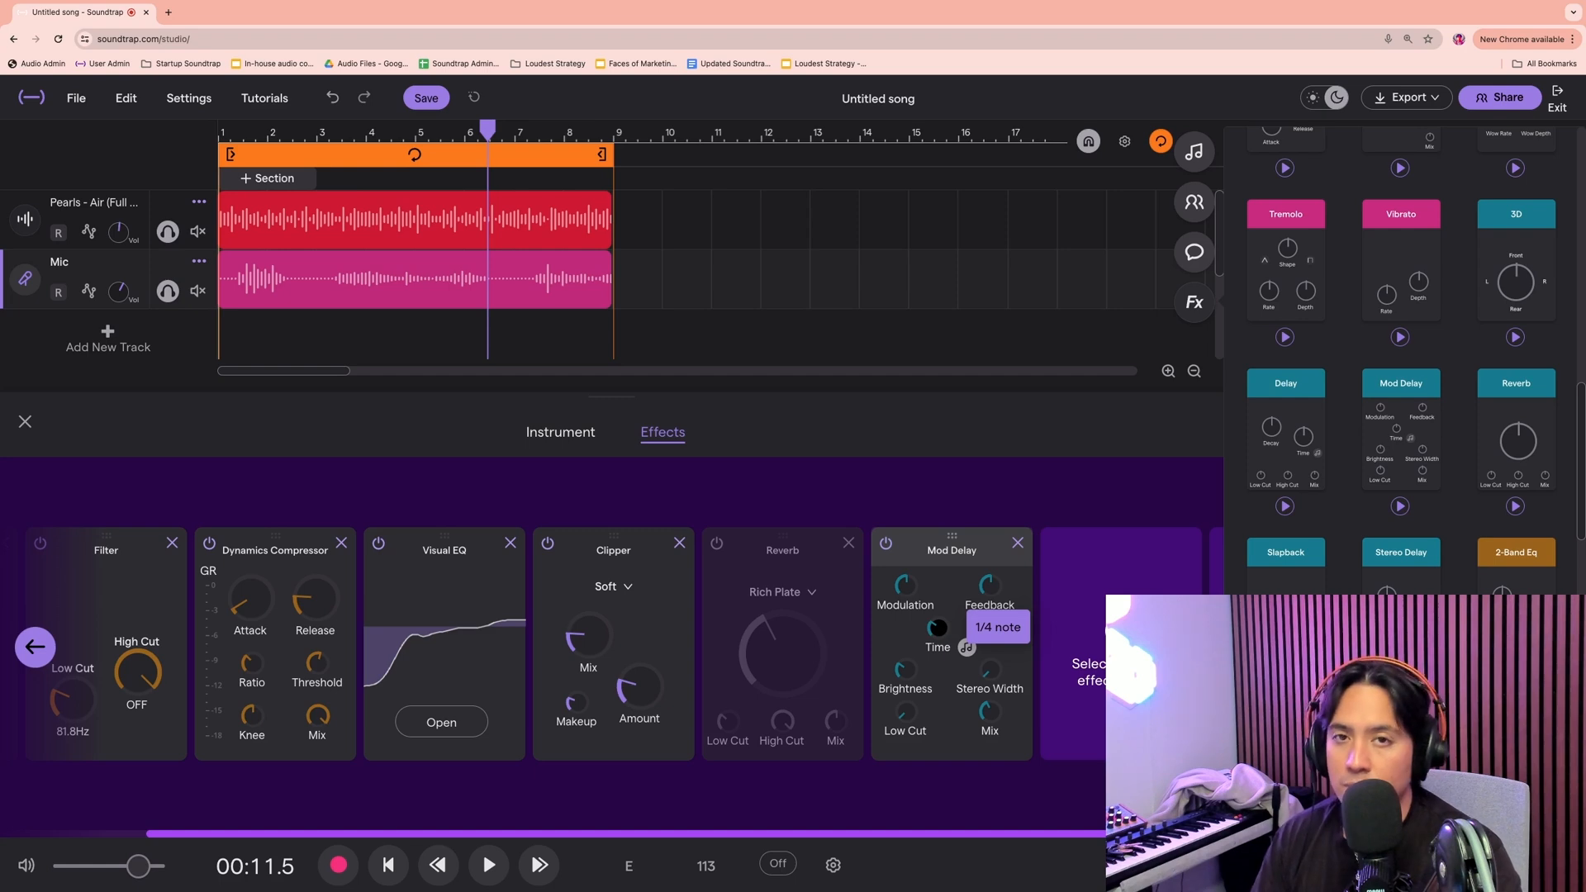
# Return the playhead to near the start, set Mod Delay's stereo width to maximum and raise its low cut
pyautogui.moveTo(488, 131); pyautogui.dragTo(243, 130)
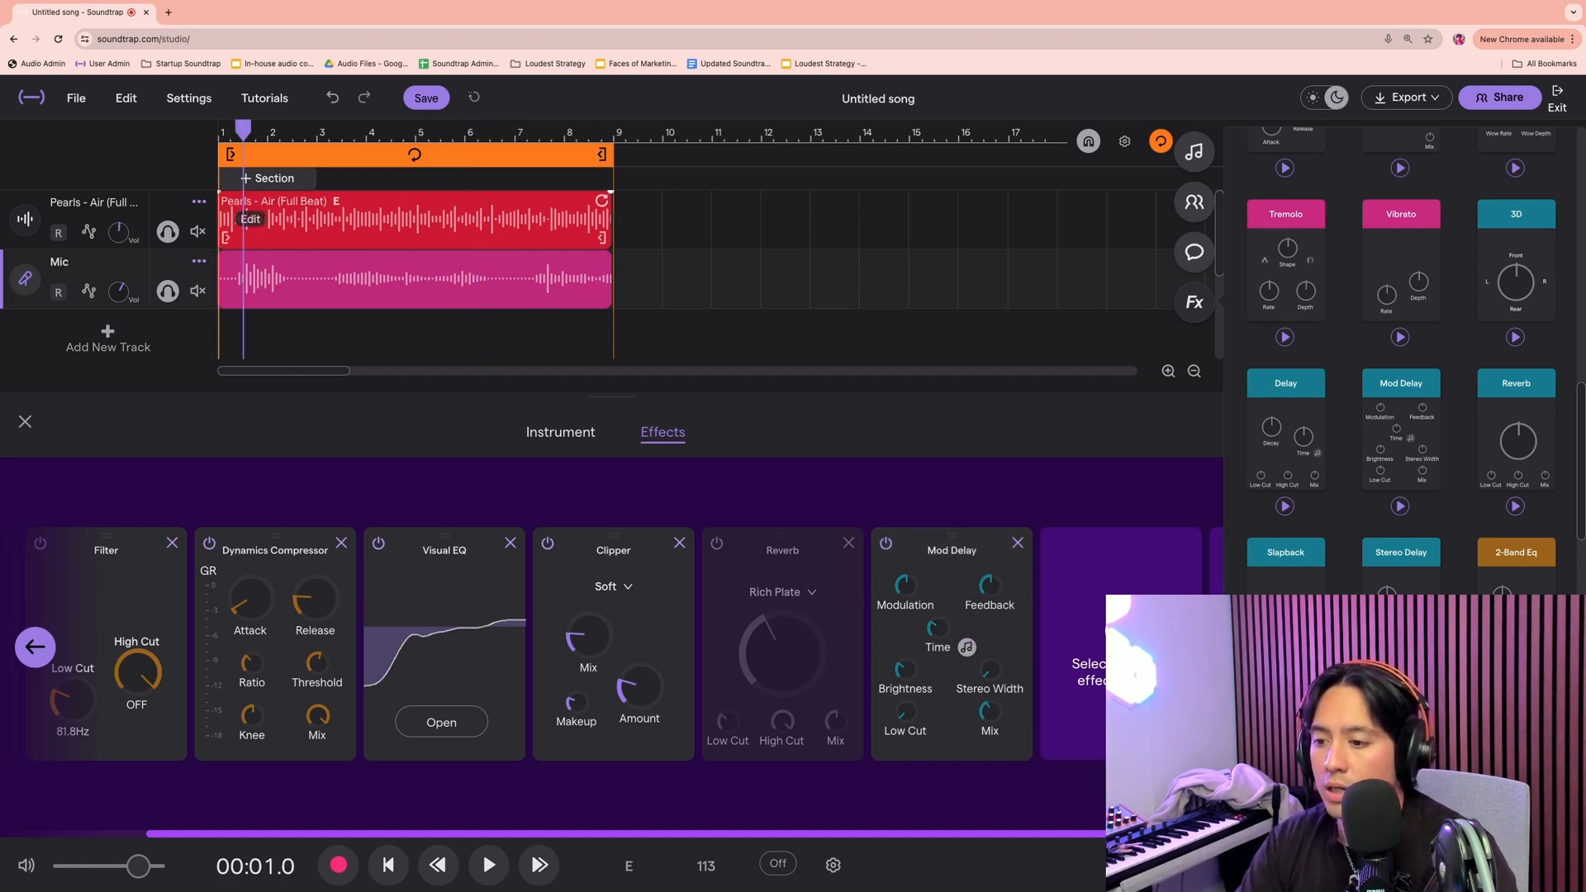
pyautogui.moveTo(991, 671); pyautogui.dragTo(991, 662)
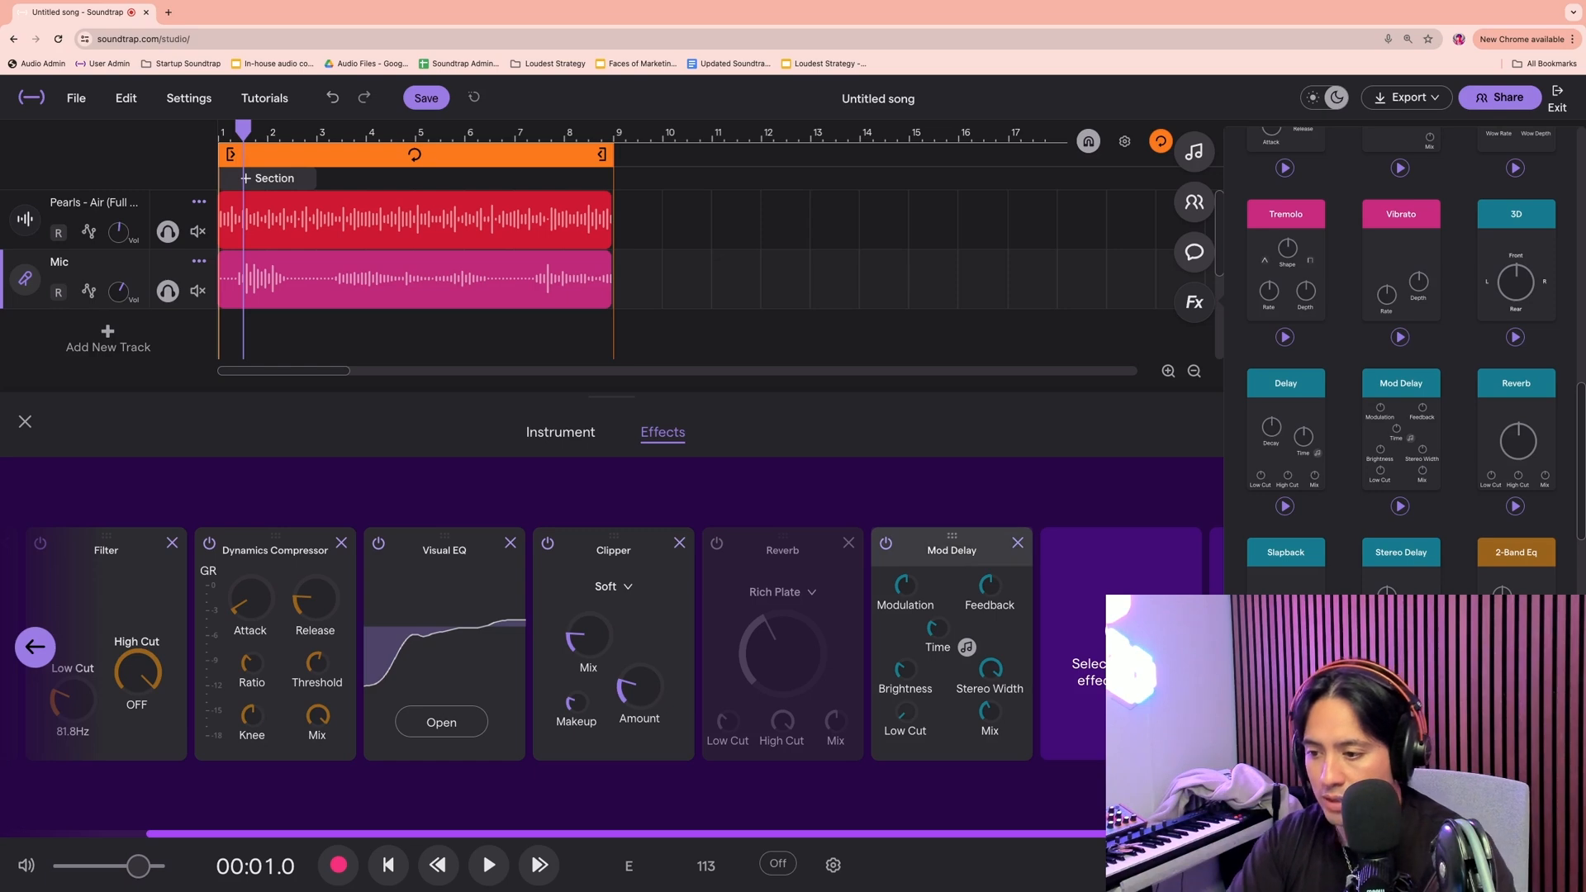
pyautogui.moveTo(906, 711); pyautogui.dragTo(906, 709)
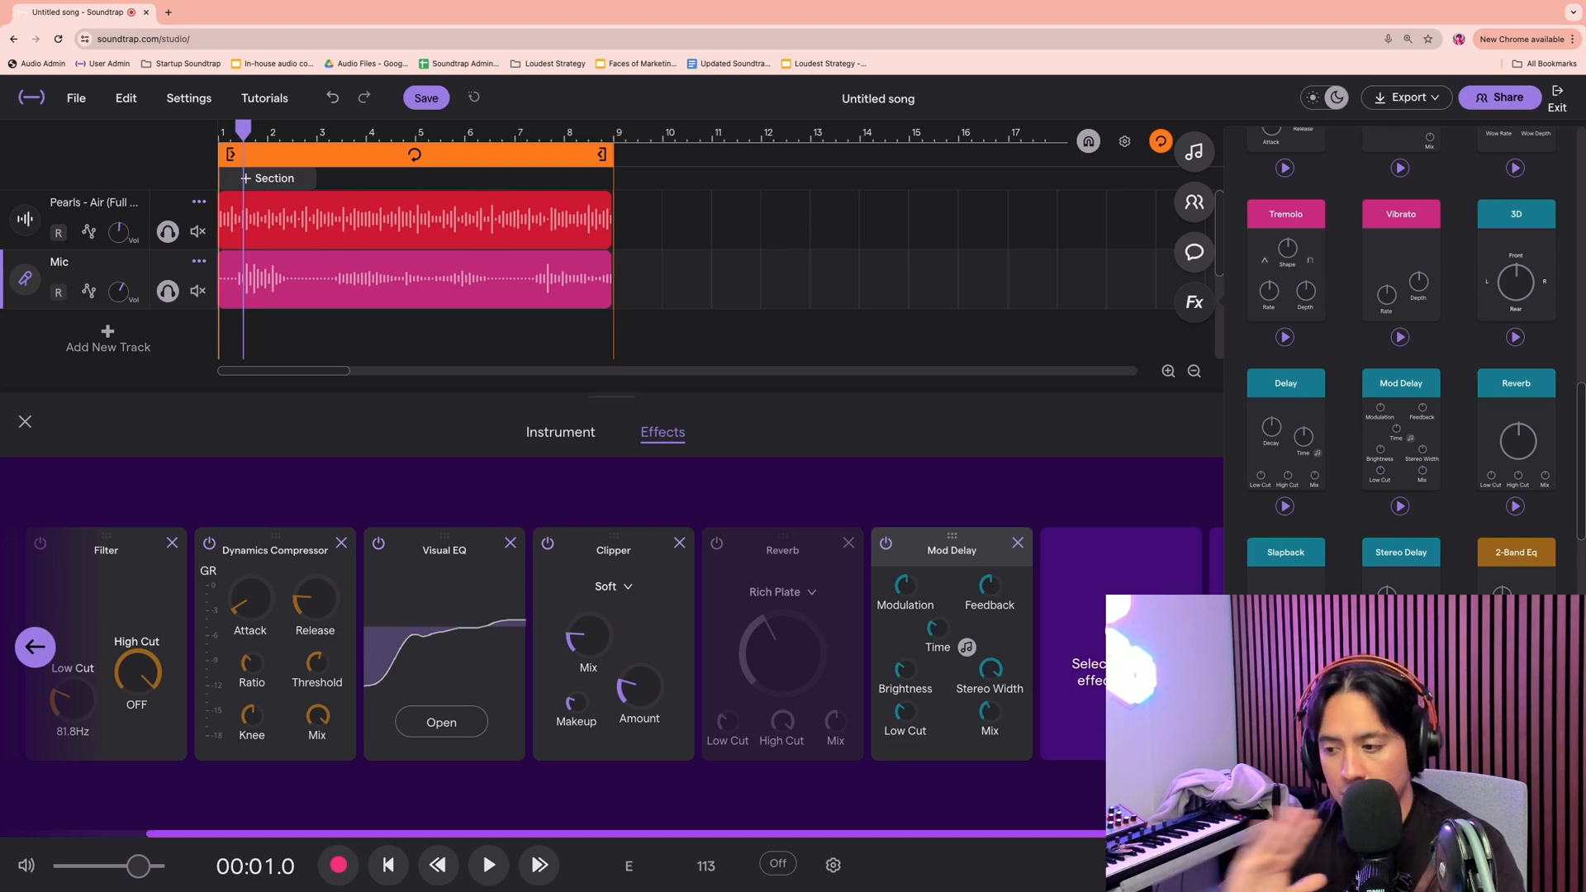
# Play the mix while adjusting Mod Delay's time and reducing its mix level
pyautogui.press('space')
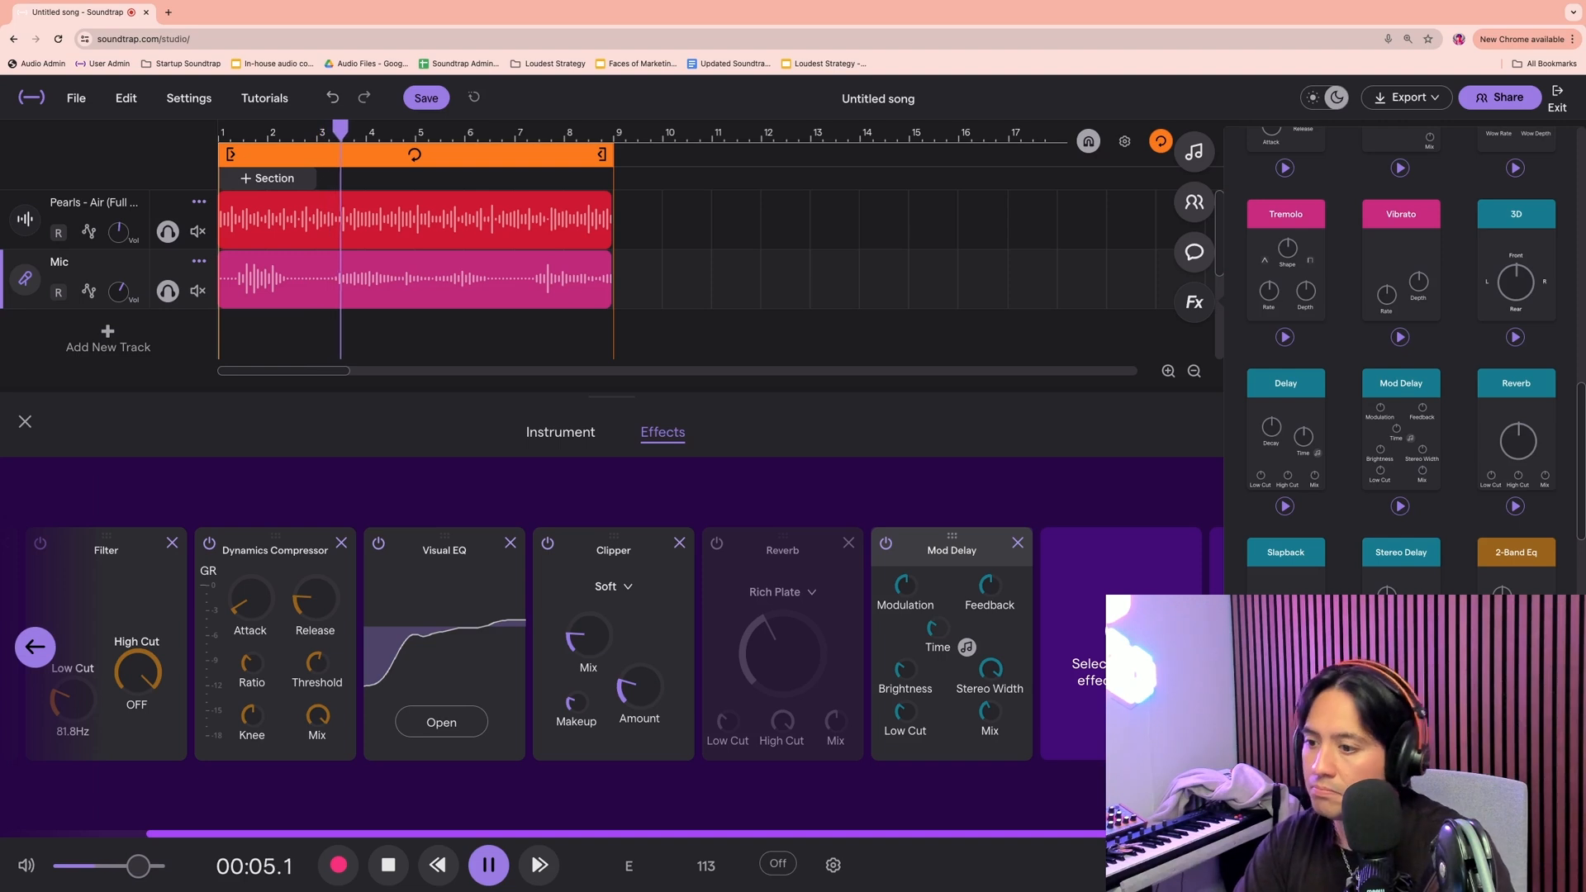
pyautogui.moveTo(937, 629); pyautogui.dragTo(938, 646)
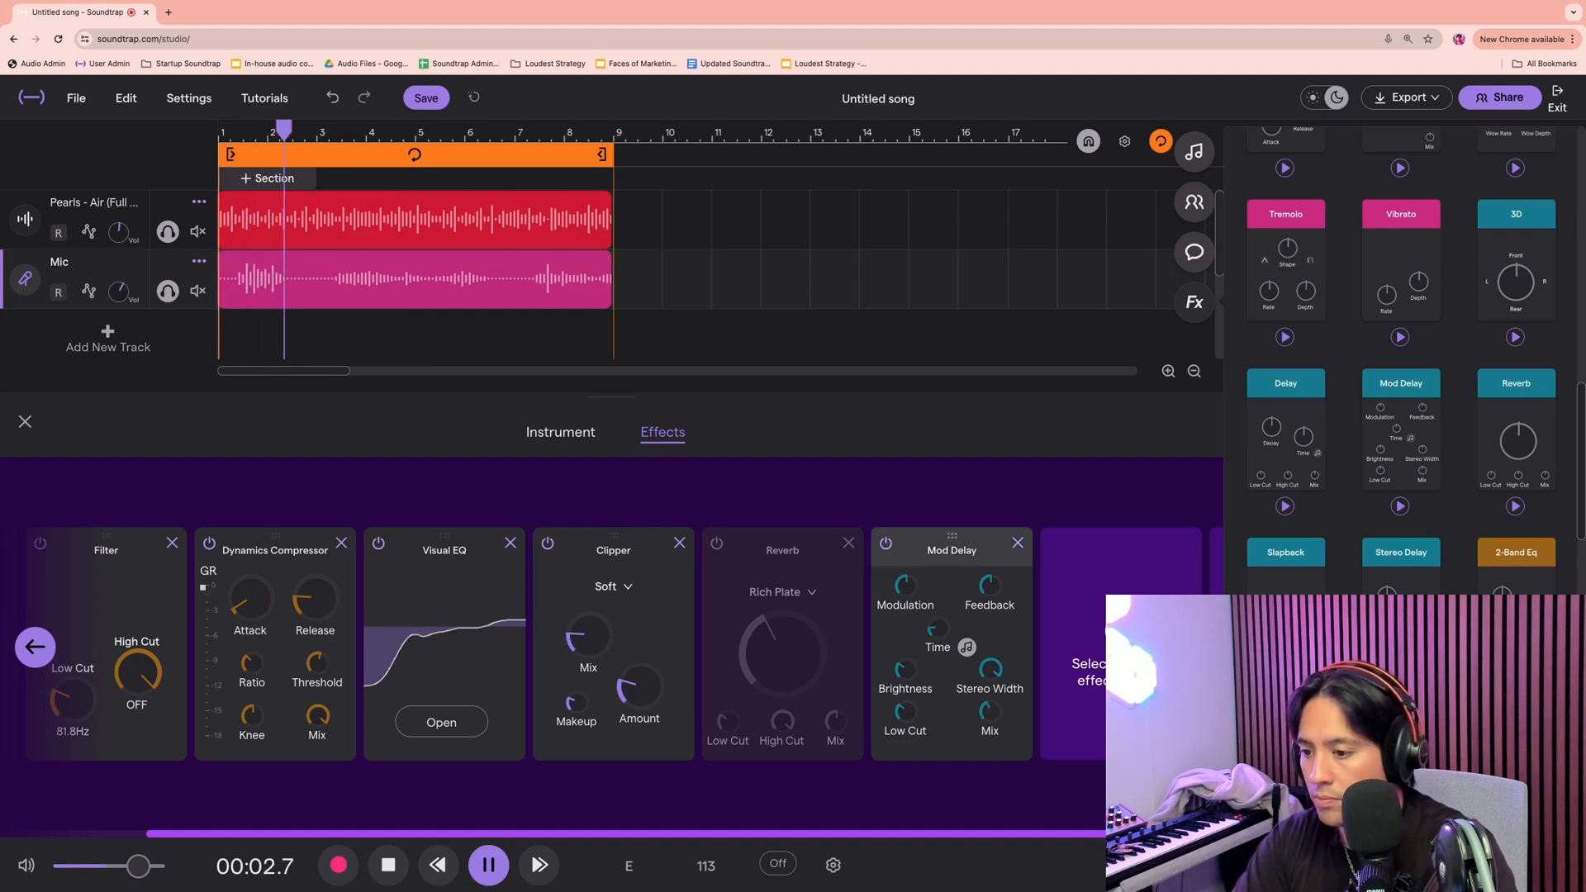
pyautogui.moveTo(989, 711); pyautogui.dragTo(990, 723)
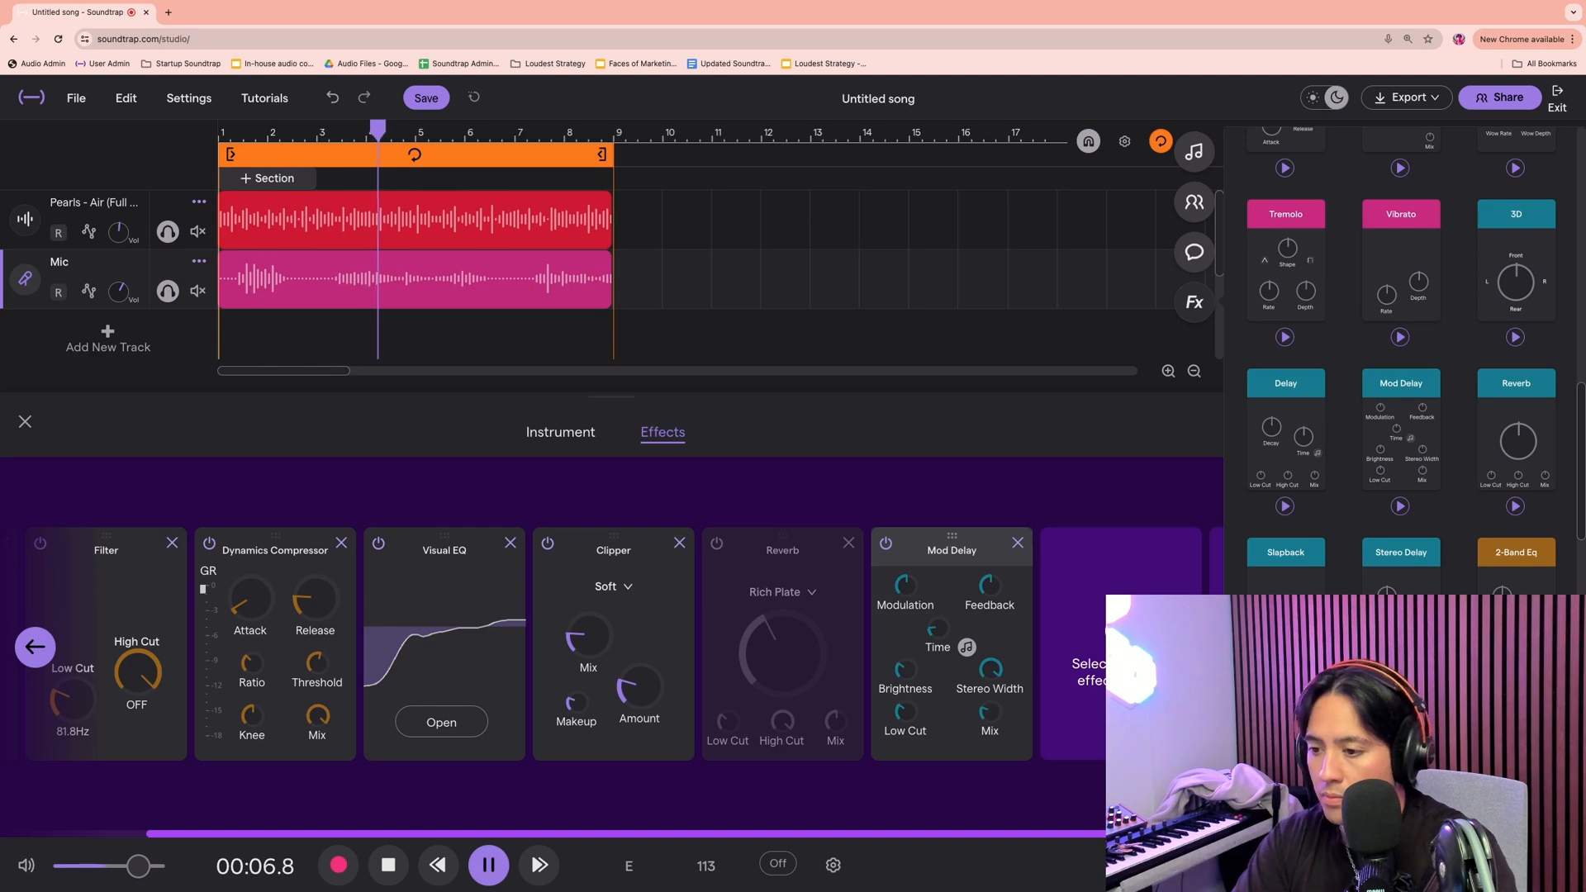
pyautogui.moveTo(990, 711); pyautogui.dragTo(989, 716)
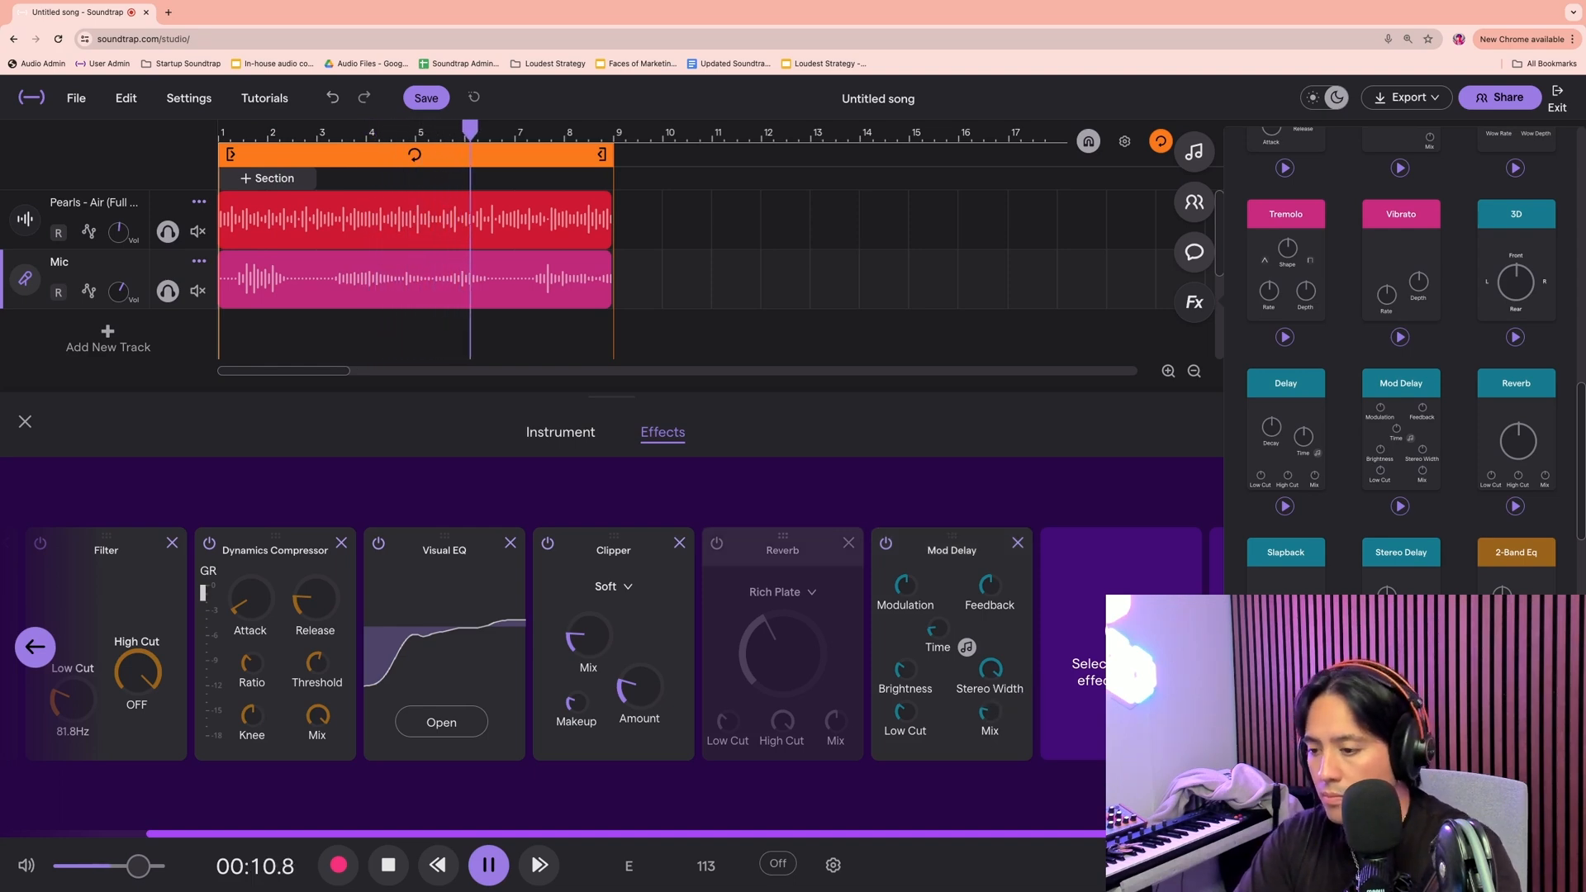
pyautogui.press('space')
# Place the re-enabled Reverb after Mod Delay, reduce its main amount slightly, and play the mix from about bar 3
pyautogui.moveTo(782, 542); pyautogui.dragTo(952, 541)
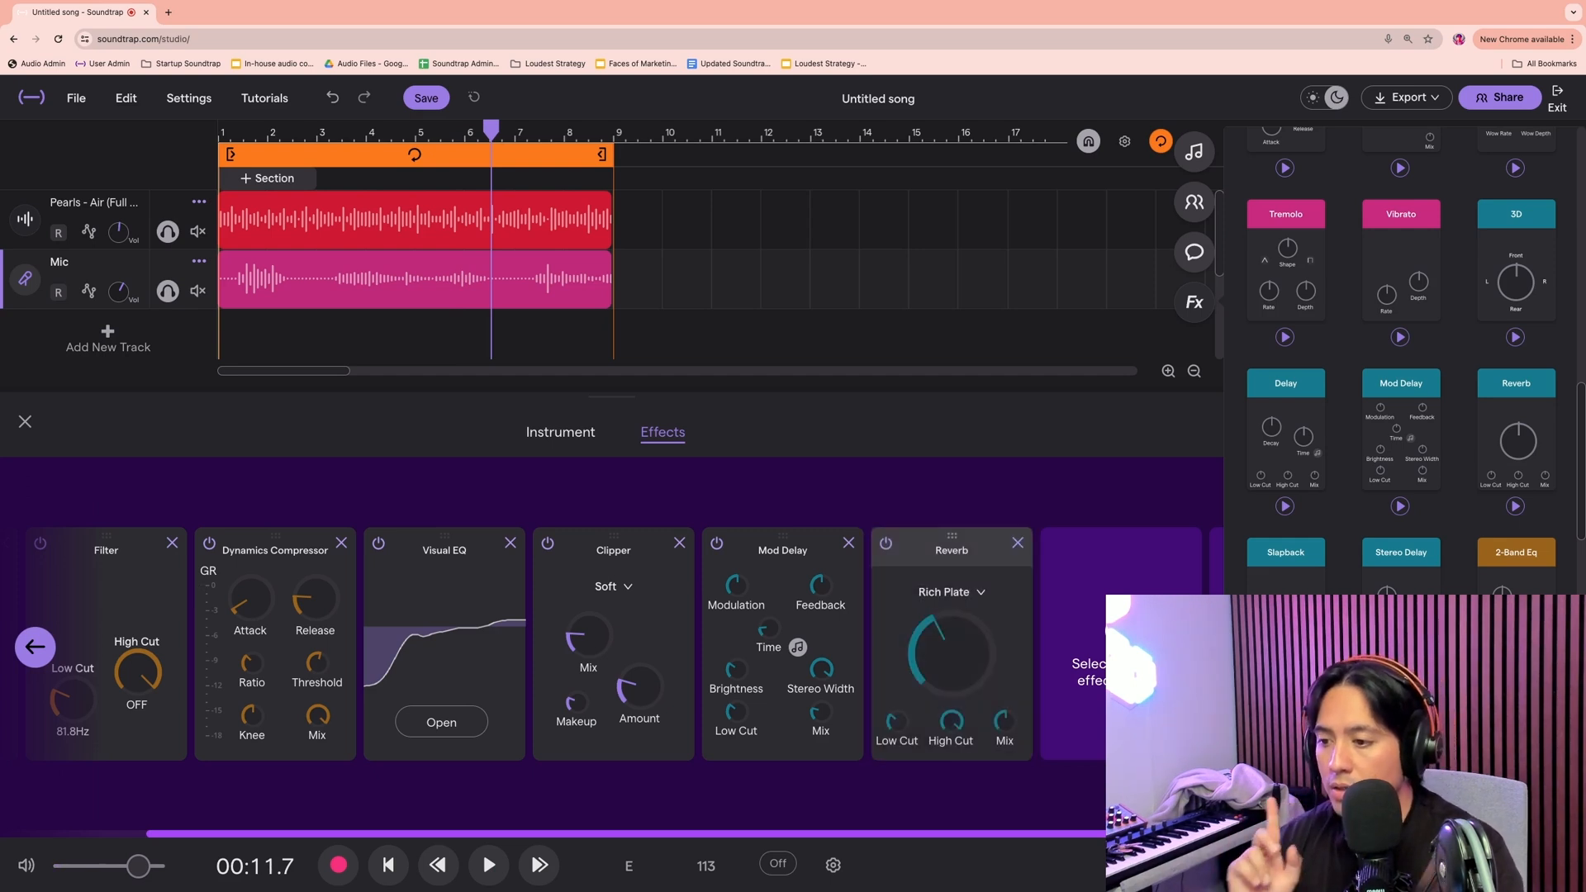
pyautogui.moveTo(950, 653)
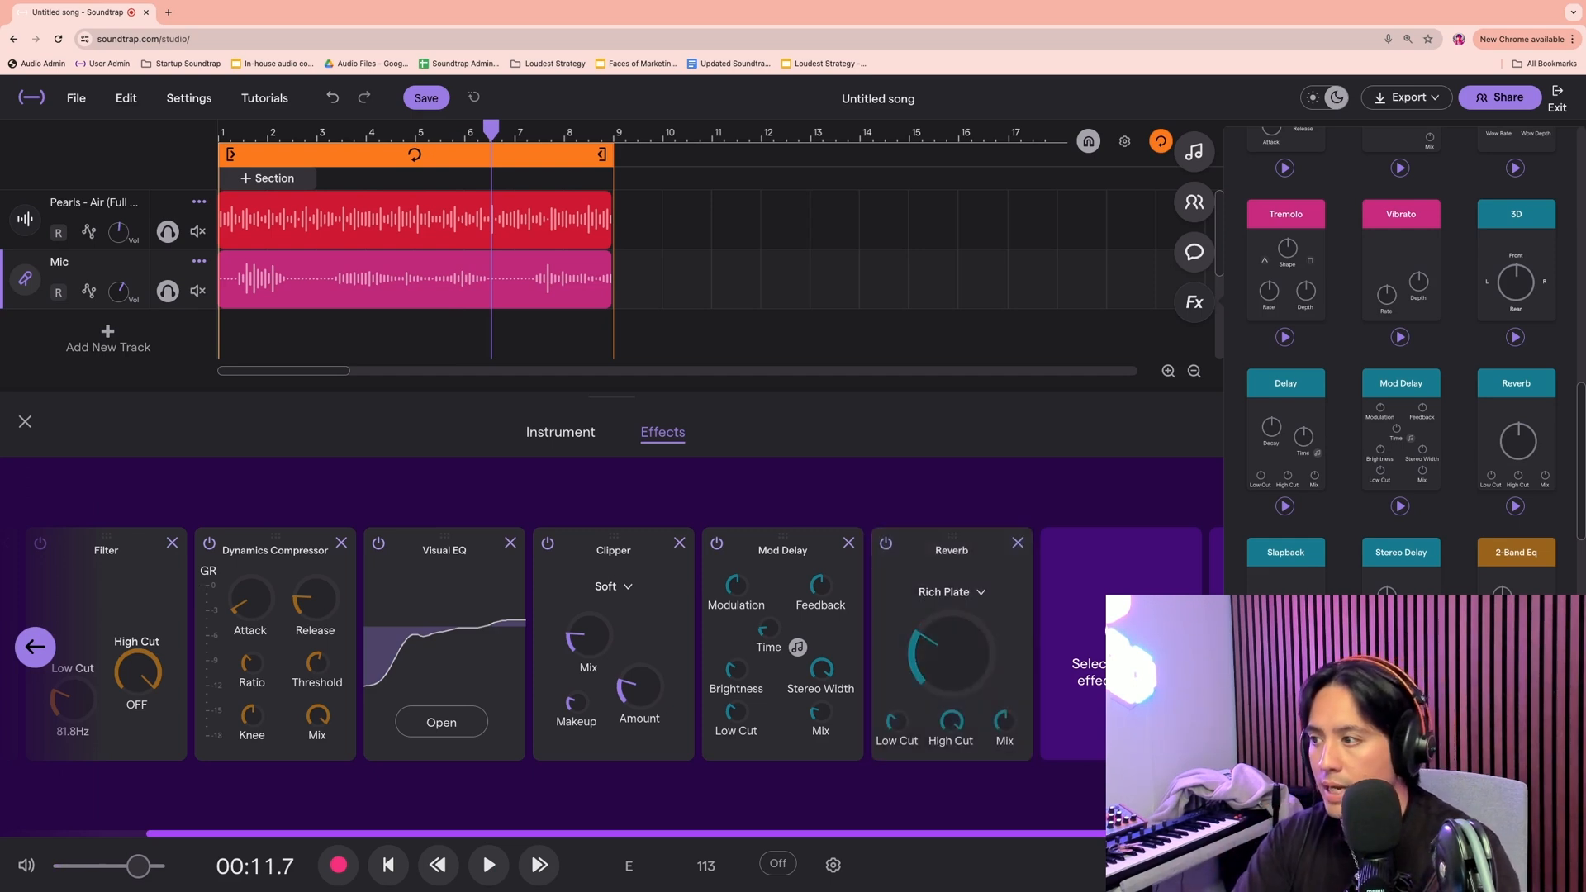
pyautogui.click(342, 134)
pyautogui.press('space')
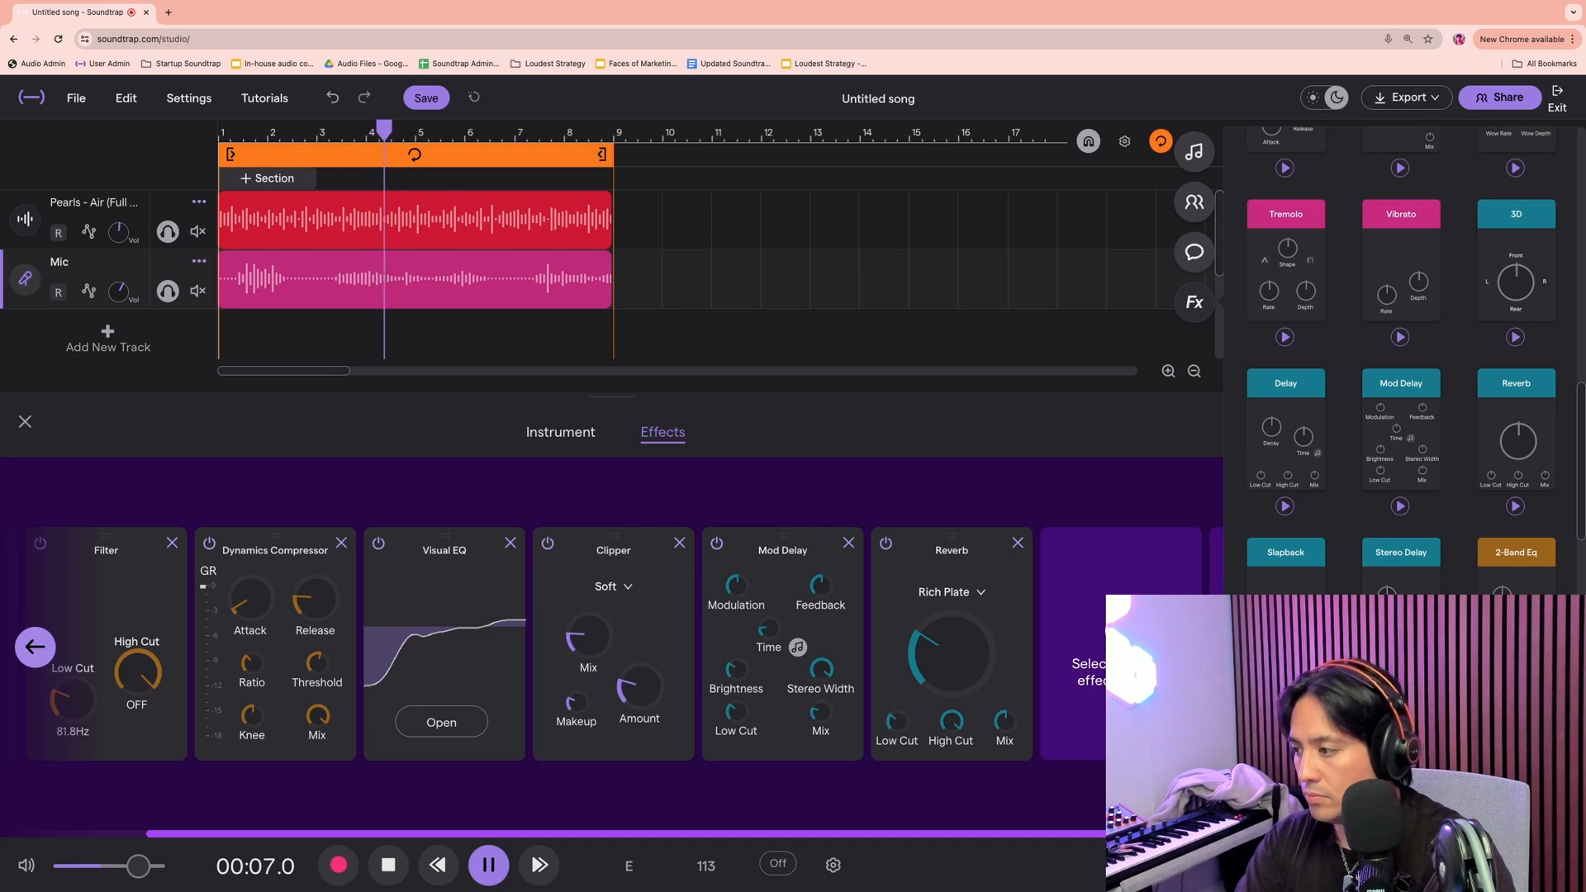
pyautogui.press('space')
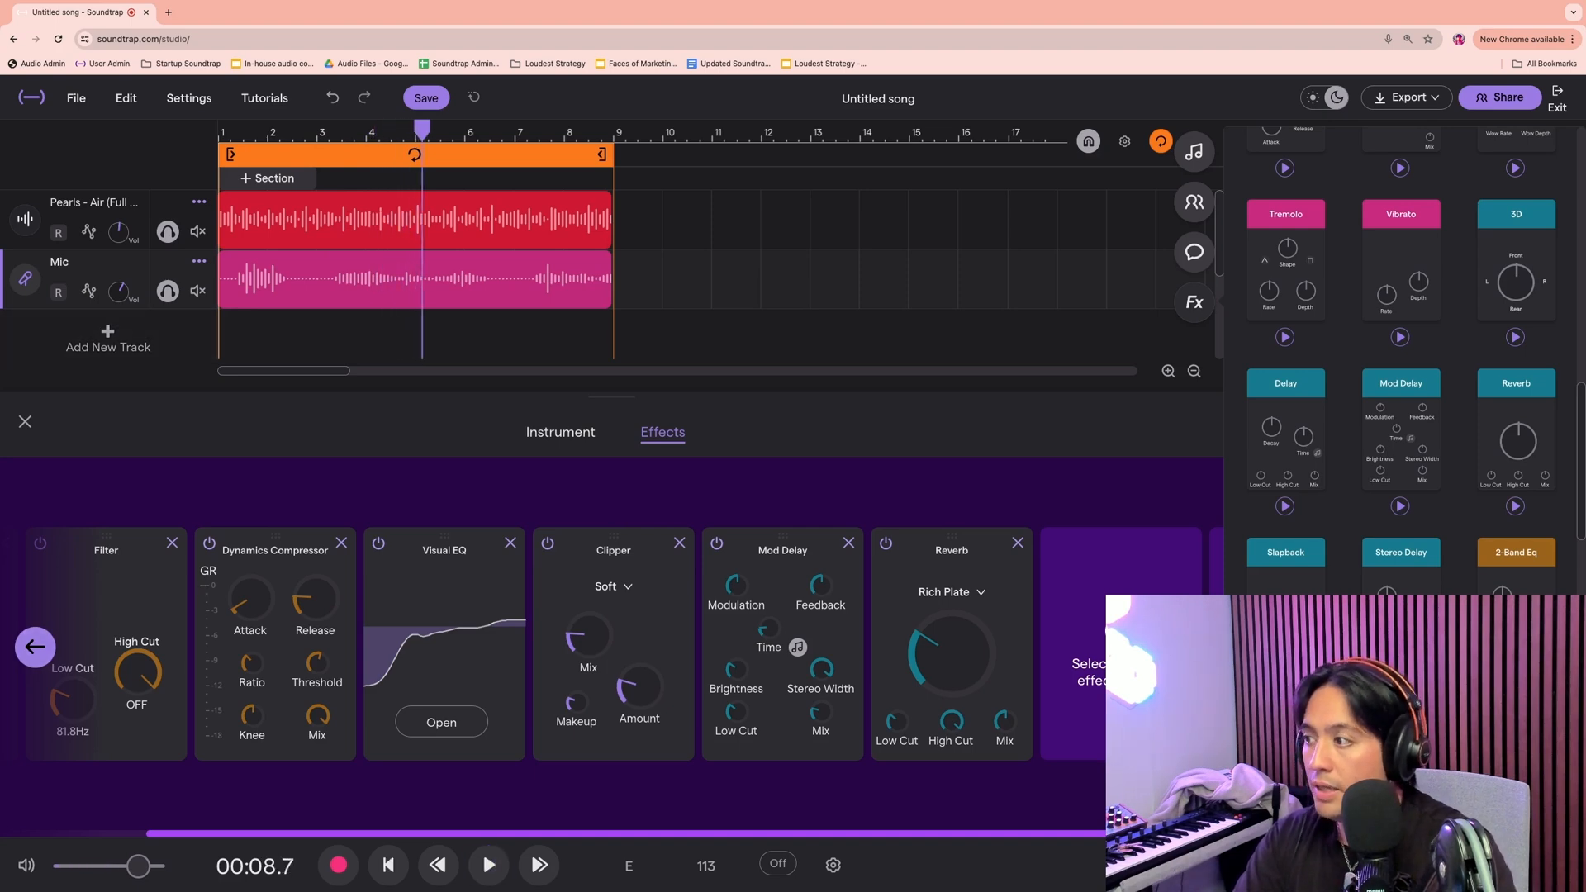
# Lower the Mic track's volume to -7 and replay the mix from the start
pyautogui.moveTo(118, 292); pyautogui.dragTo(118, 324)
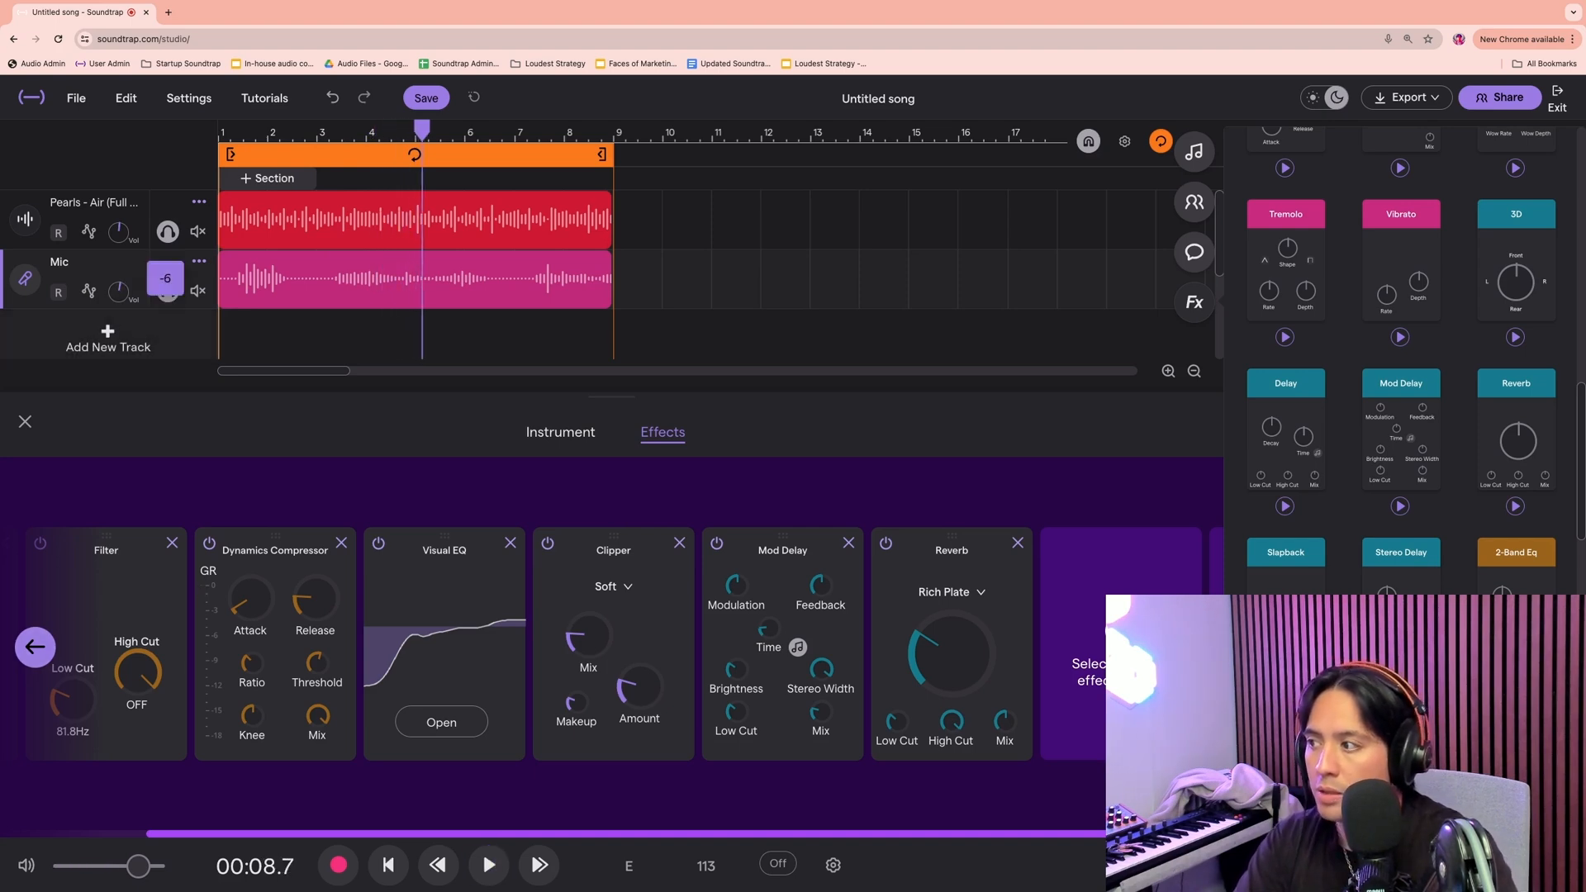
pyautogui.press('Return')
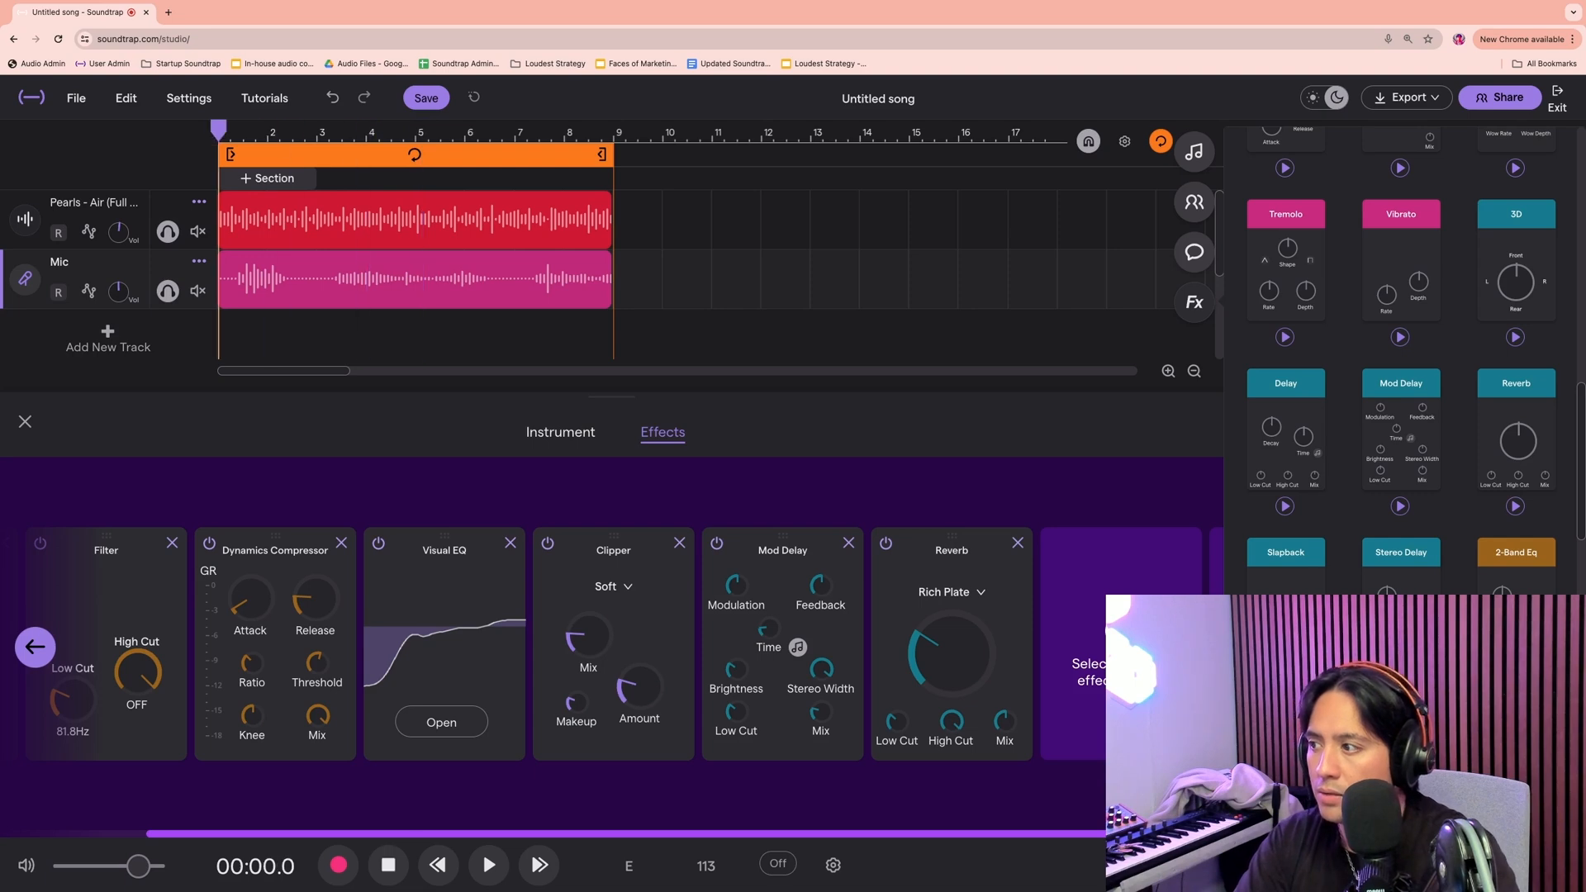
pyautogui.press('space')
pyautogui.moveTo(118, 291)
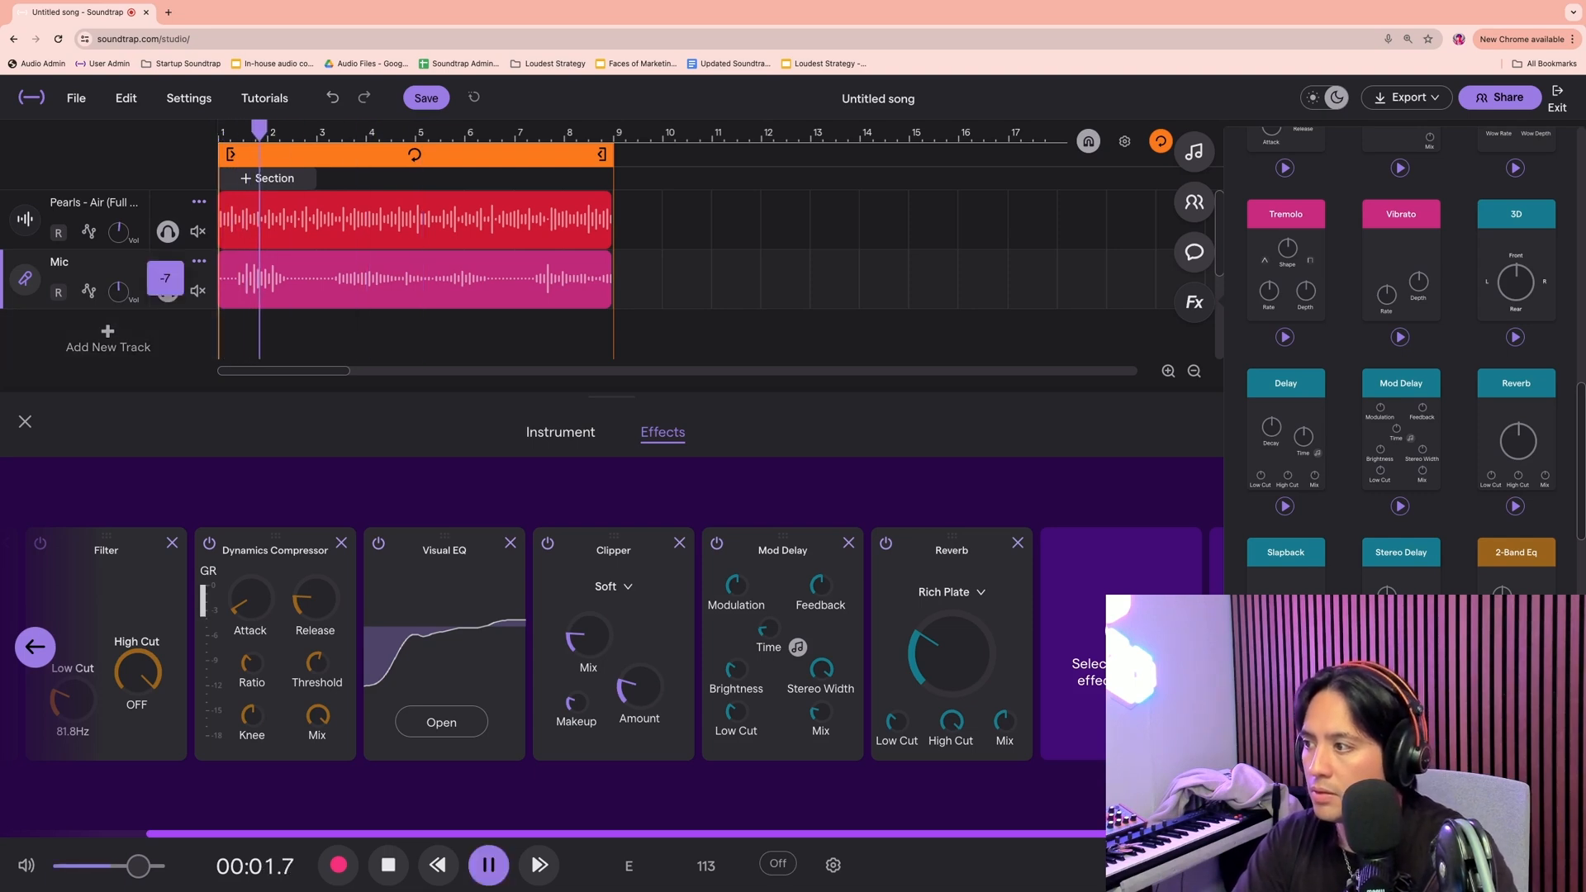
pyautogui.press('space')
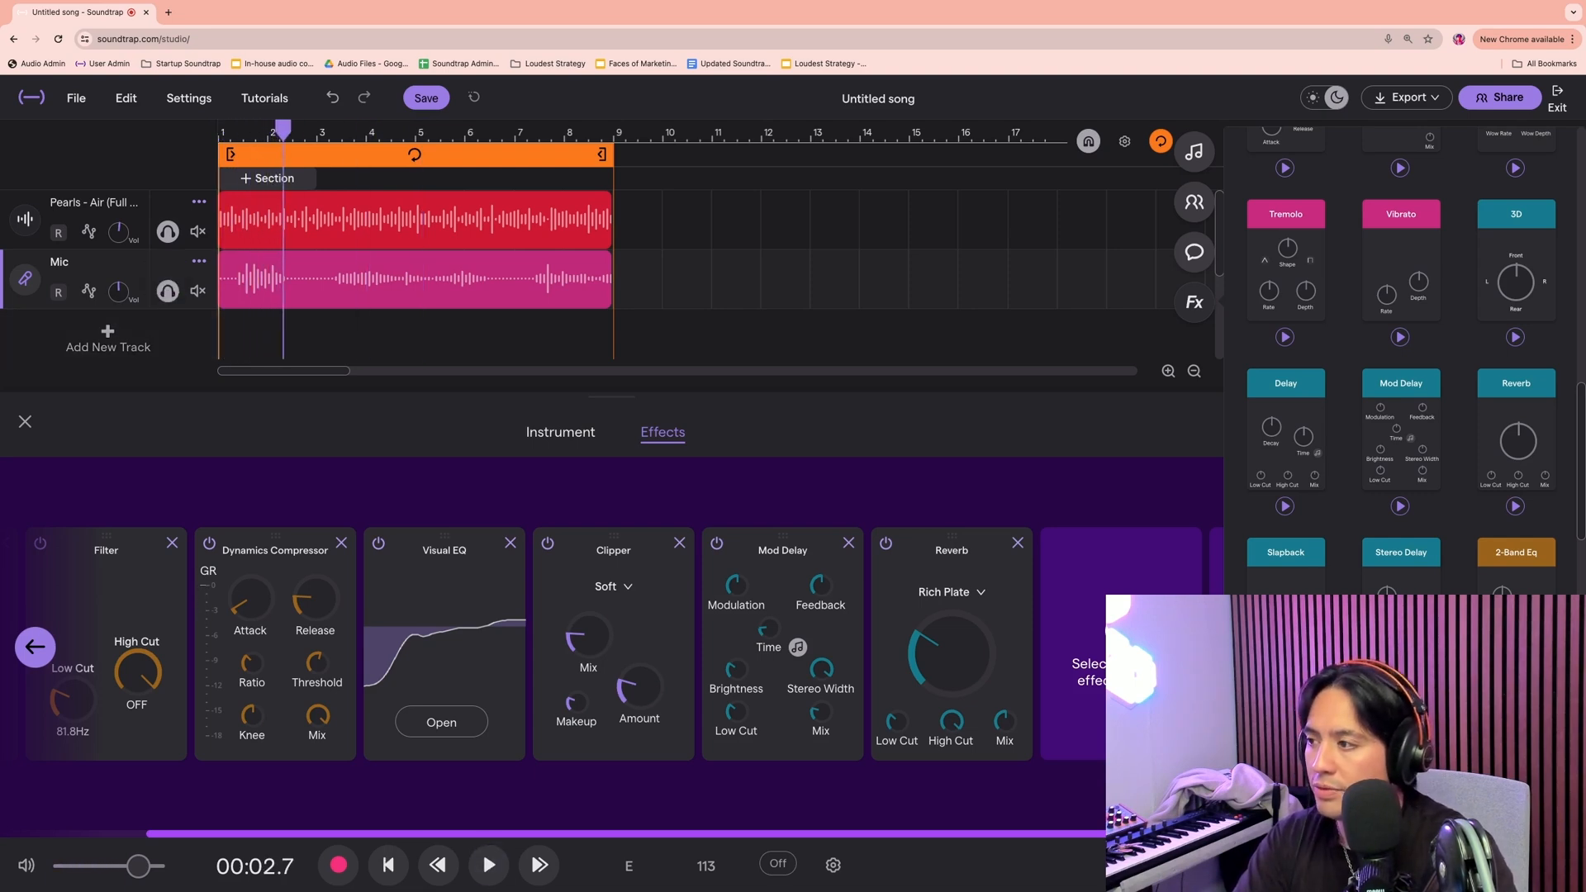
pyautogui.press('space')
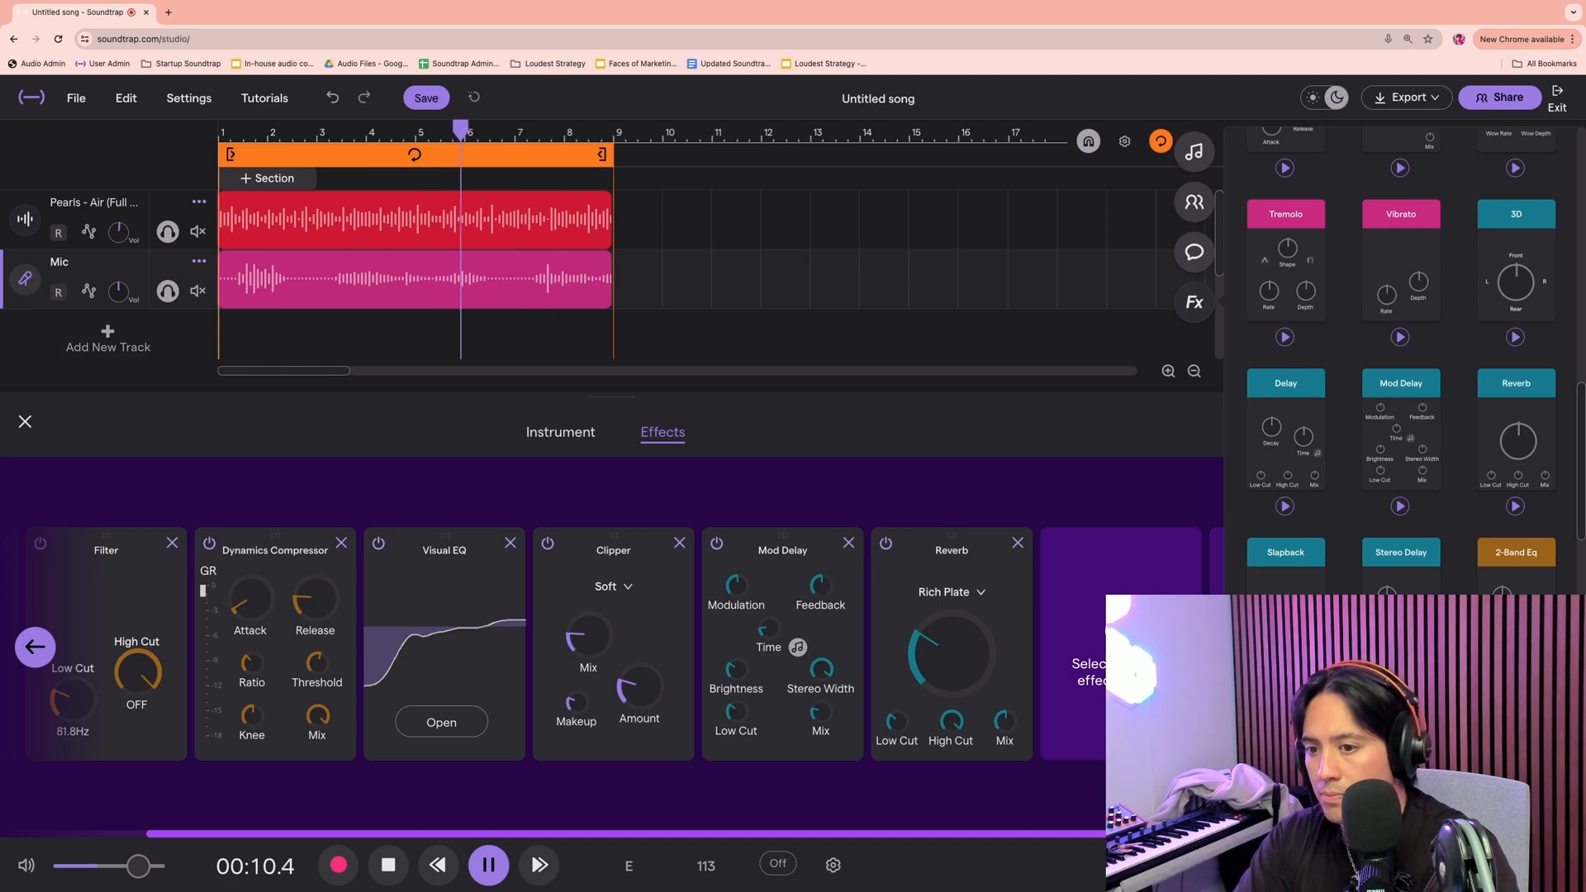
# Stop playback and examine the Visual EQ curve on the Mic track's effects chain
pyautogui.press('space')
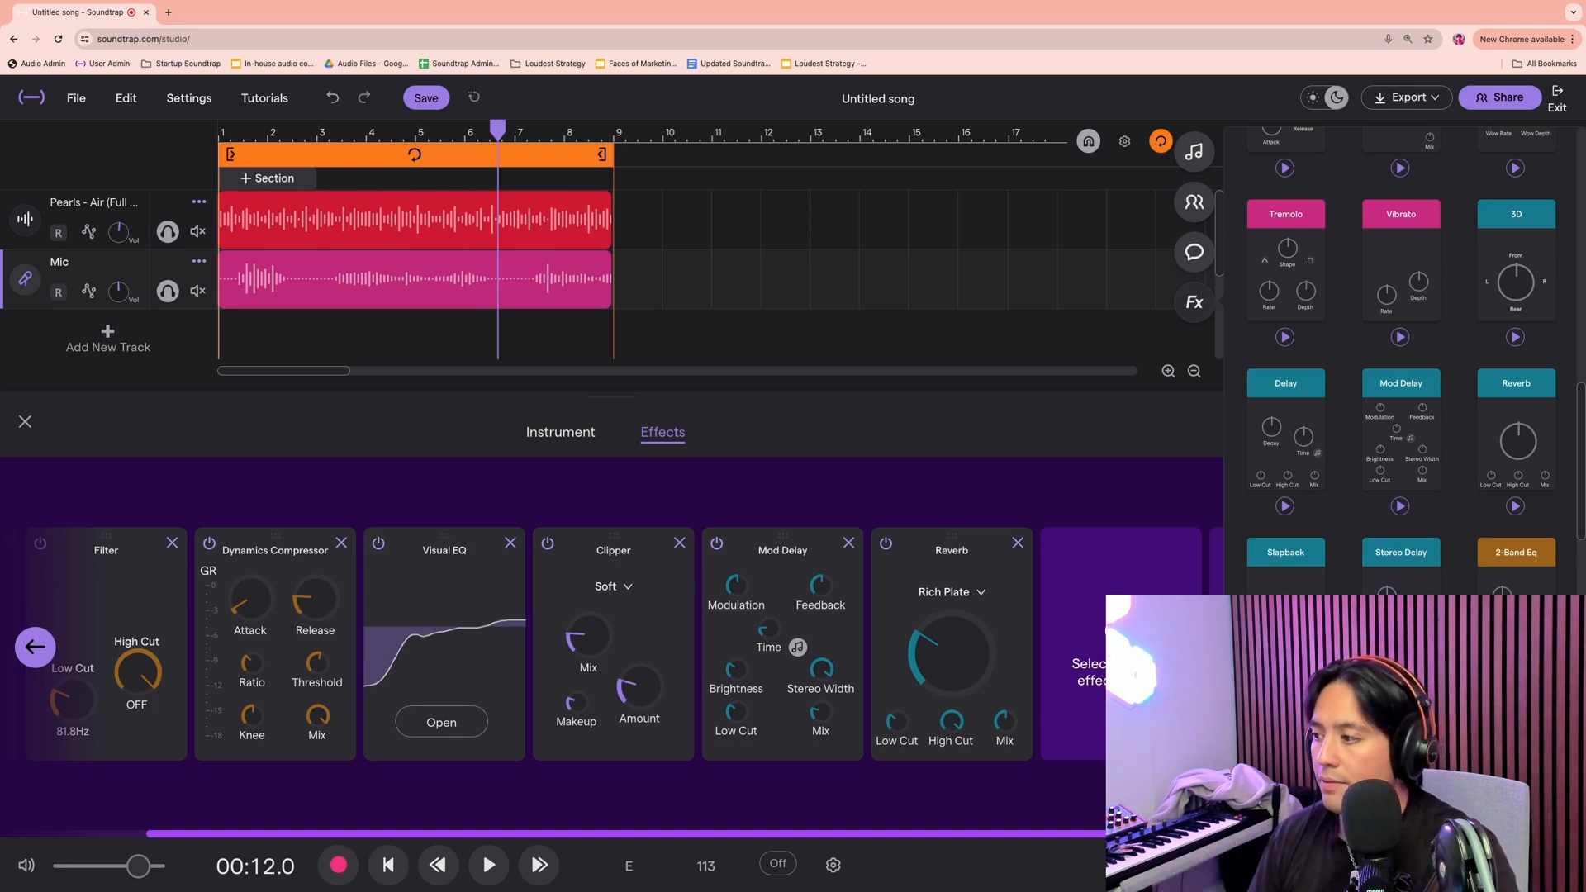
pyautogui.click(34, 646)
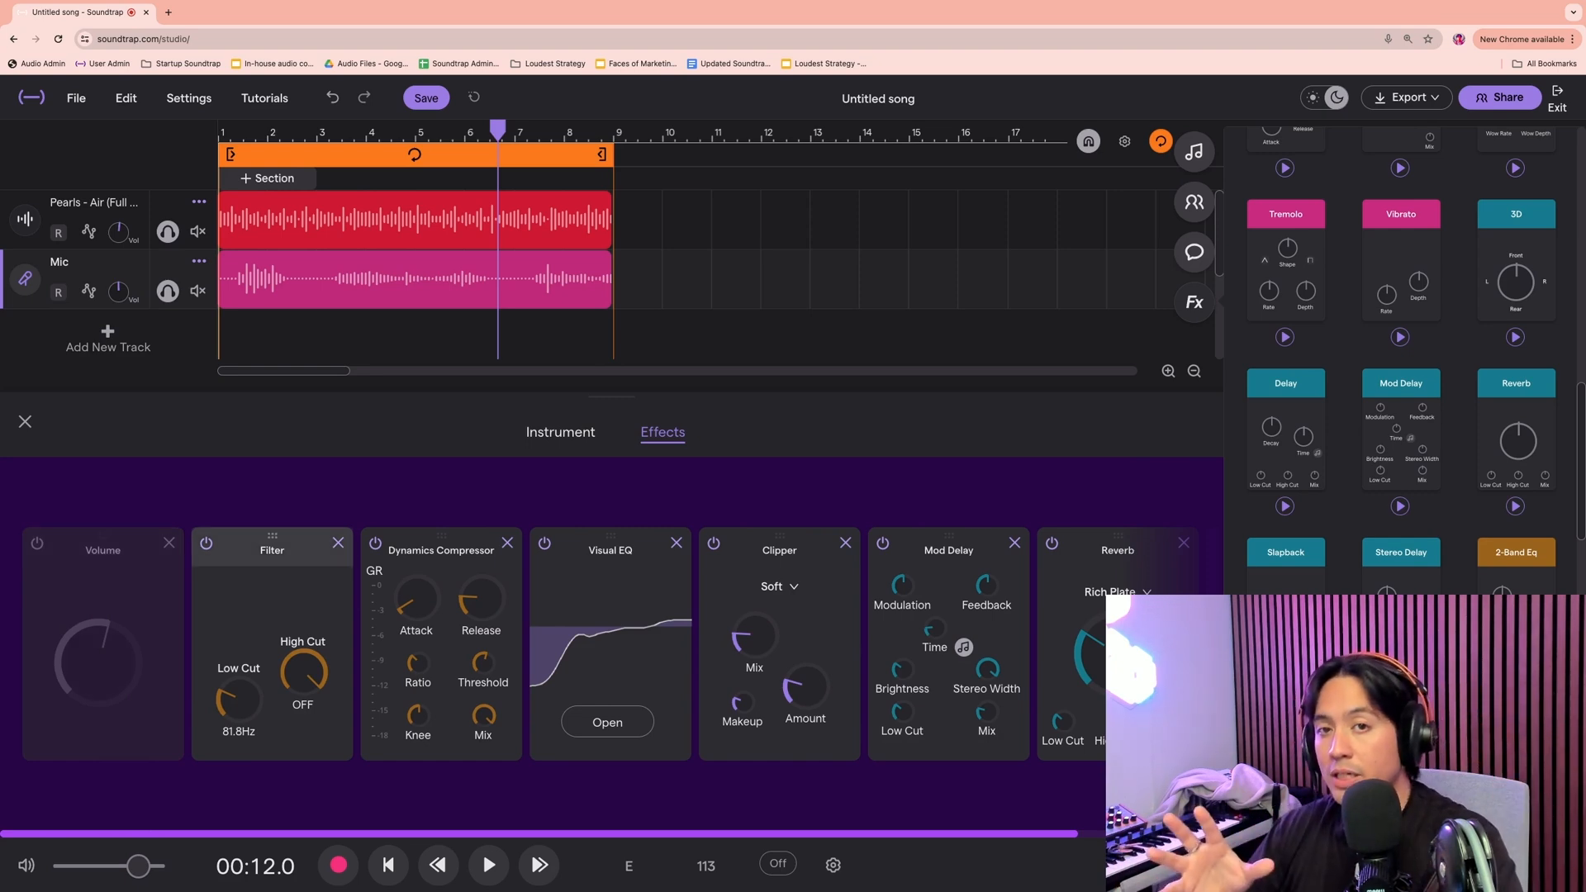
pyautogui.click(607, 722)
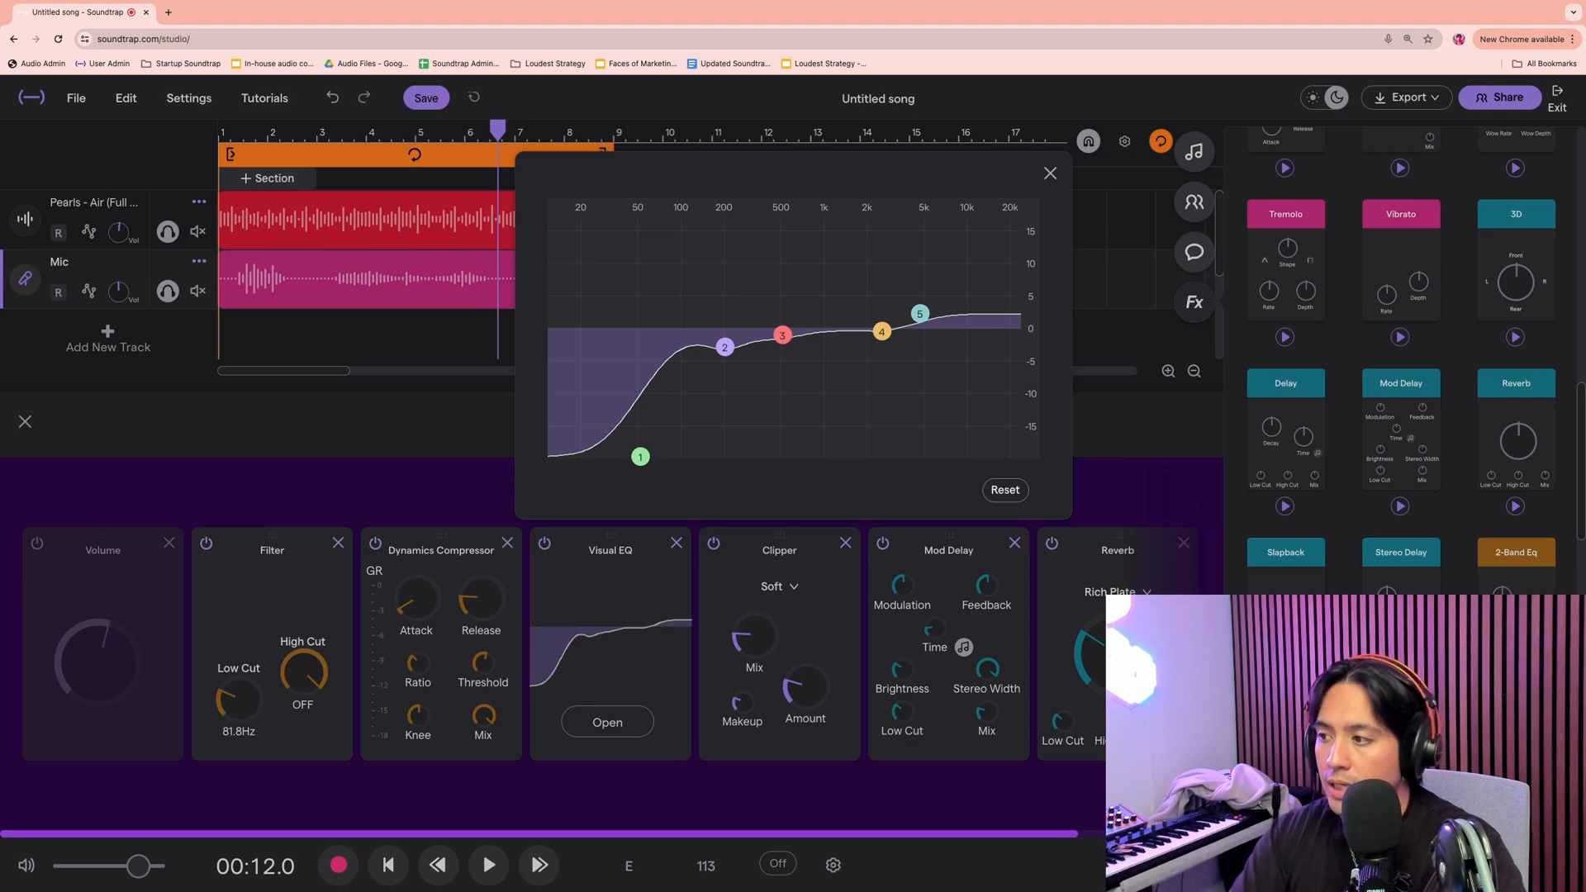
pyautogui.press('Escape')
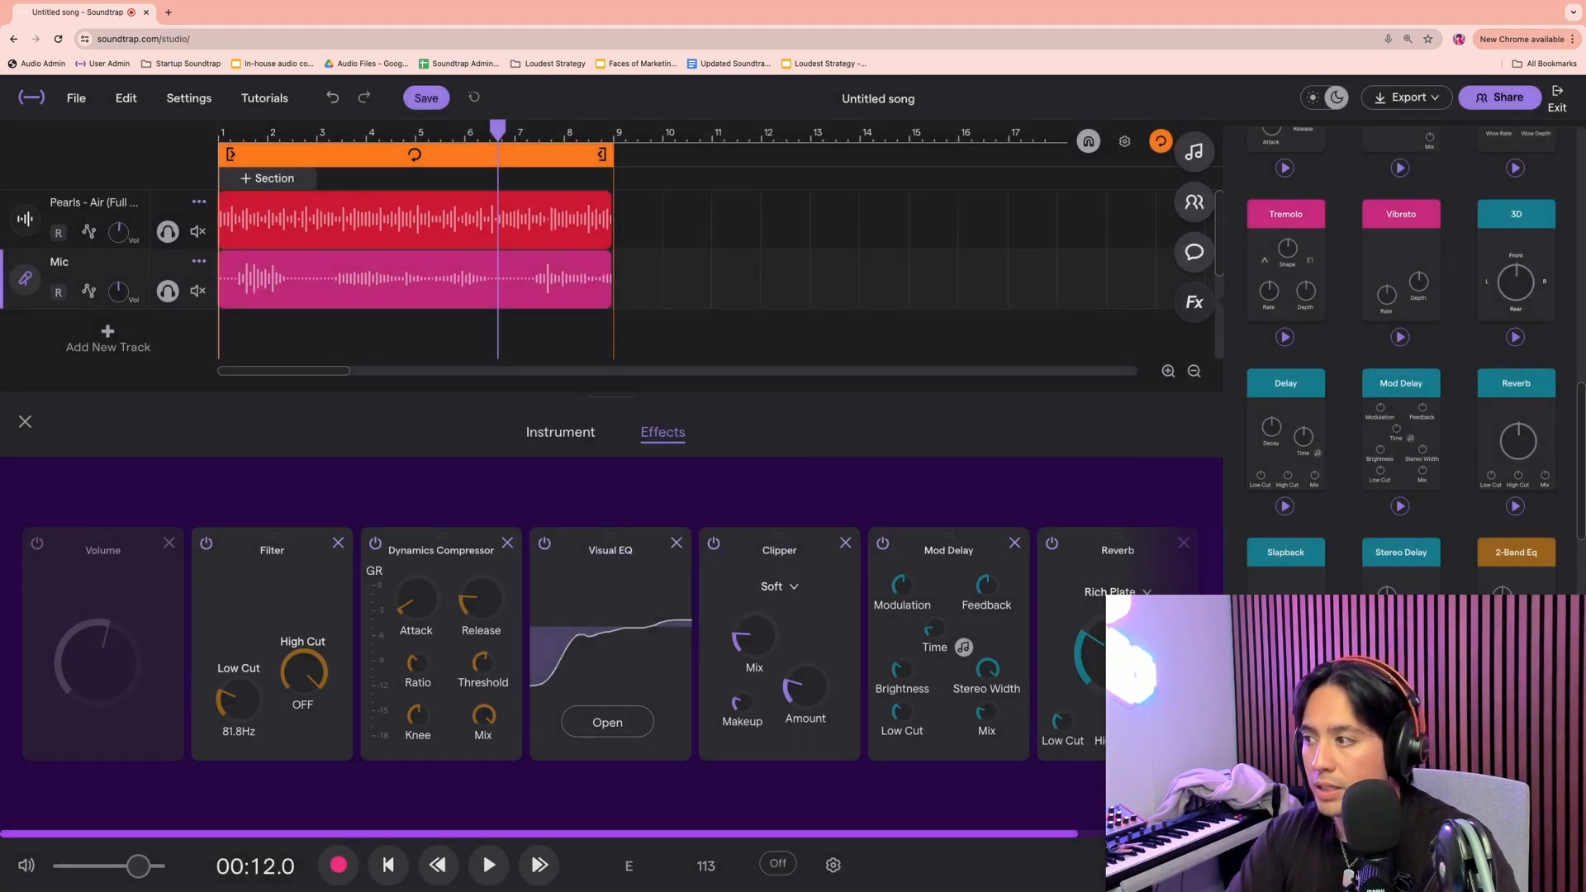
# Mute the Pearls beat track and play the vocal alone from about bar 2
pyautogui.click(267, 222)
pyautogui.click(198, 231)
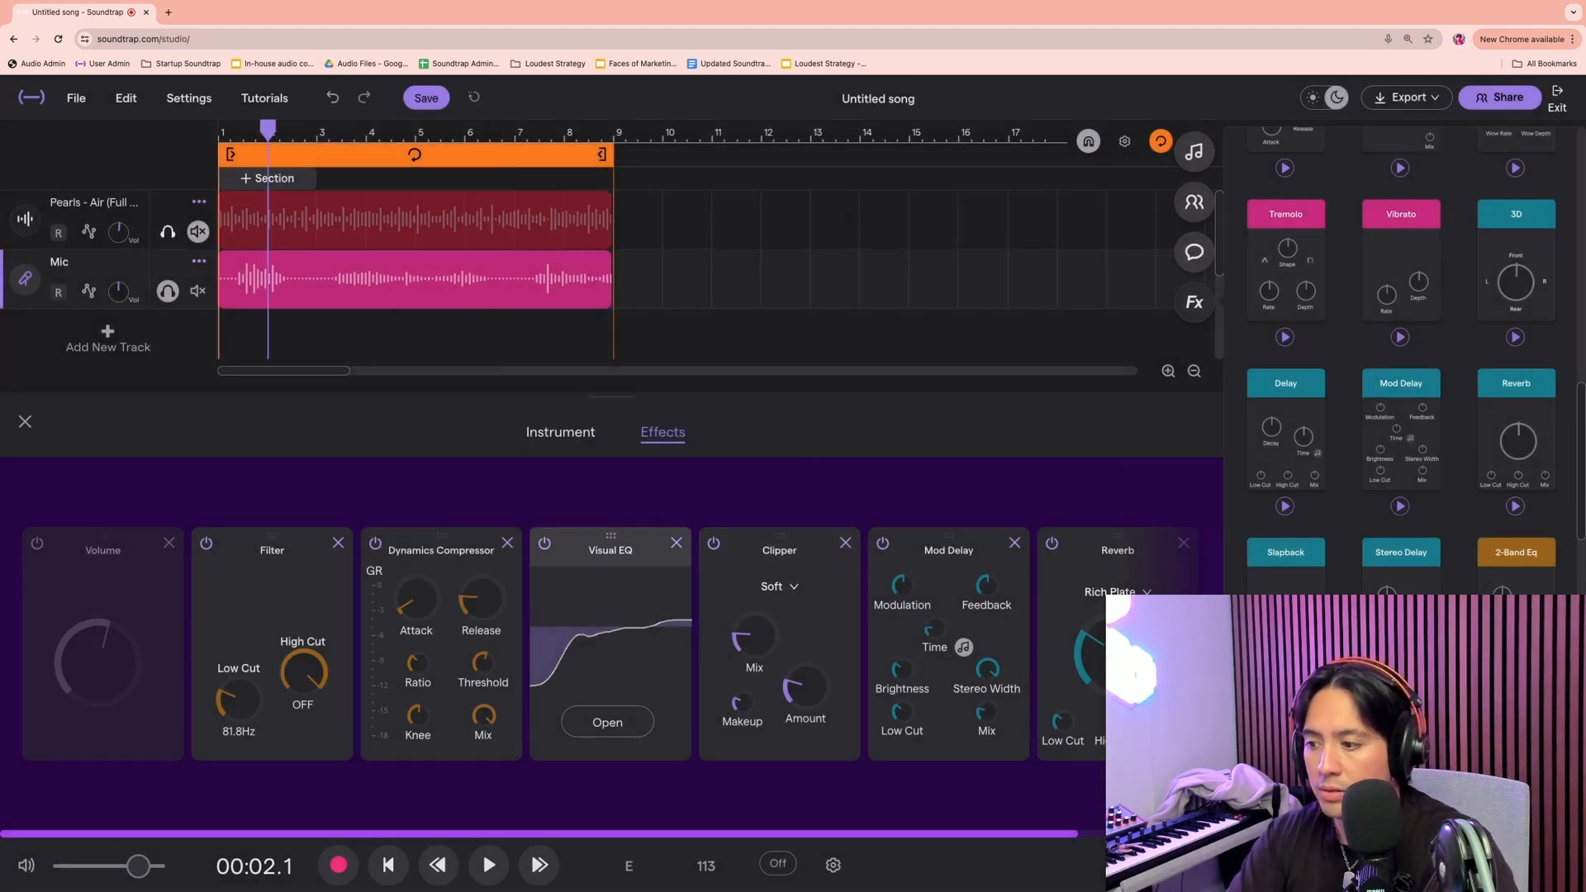
pyautogui.press('space')
# Lower Visual EQ band 3, near 500 Hz, to about -2 dB while the vocal plays, and stop playback
pyautogui.click(608, 722)
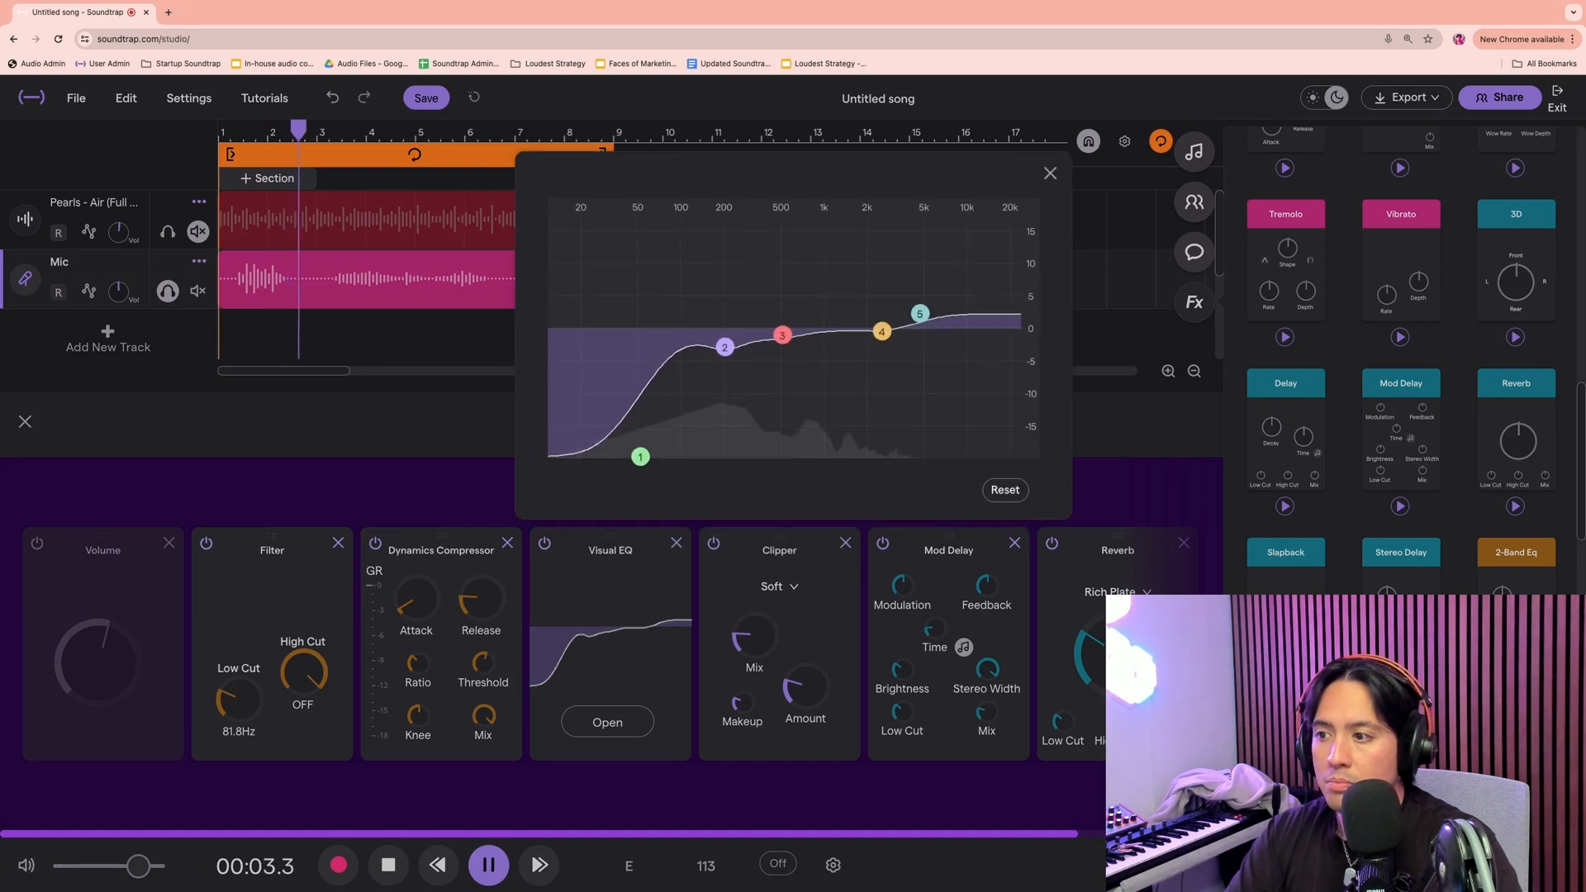
pyautogui.moveTo(782, 335)
pyautogui.mouseDown()
pyautogui.moveTo(778, 245)
pyautogui.moveTo(783, 342)
pyautogui.mouseUp()
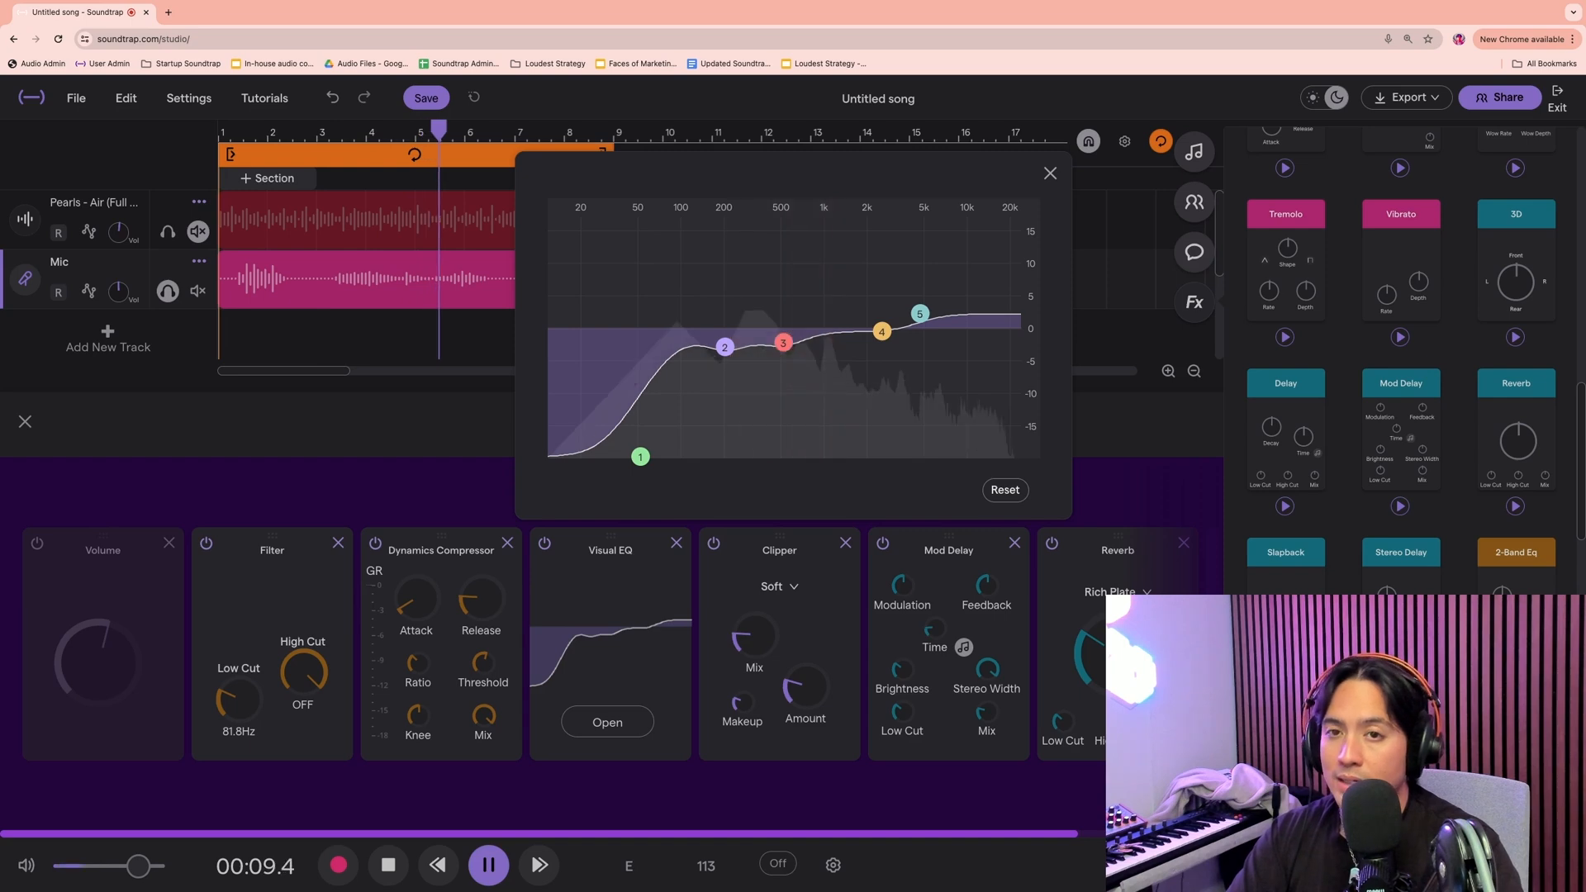
pyautogui.press('Escape')
pyautogui.press('space')
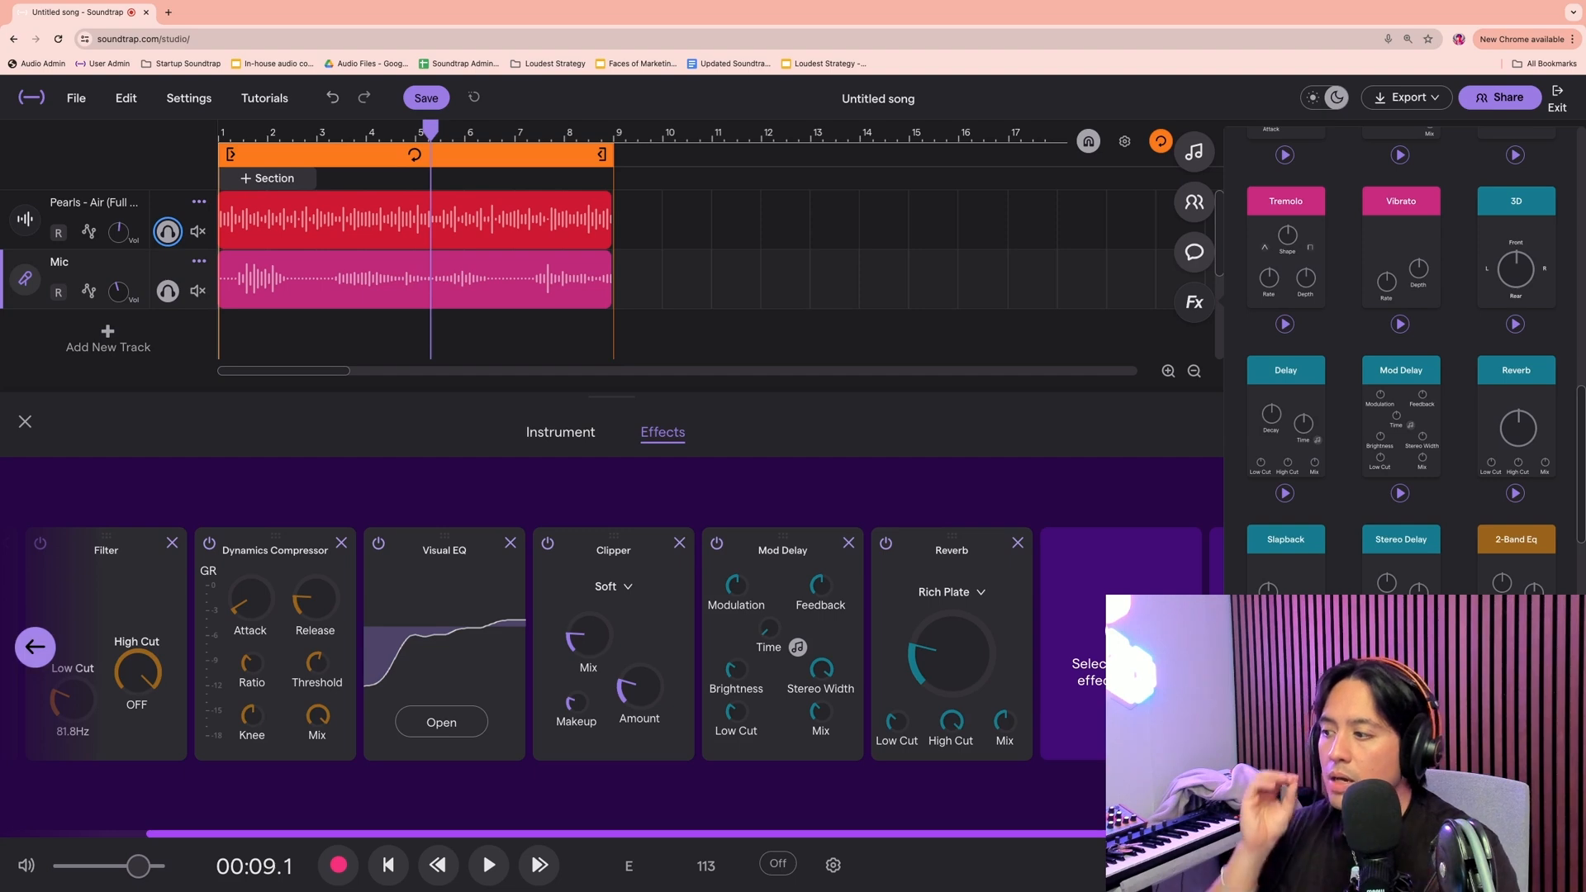
pyautogui.click(35, 647)
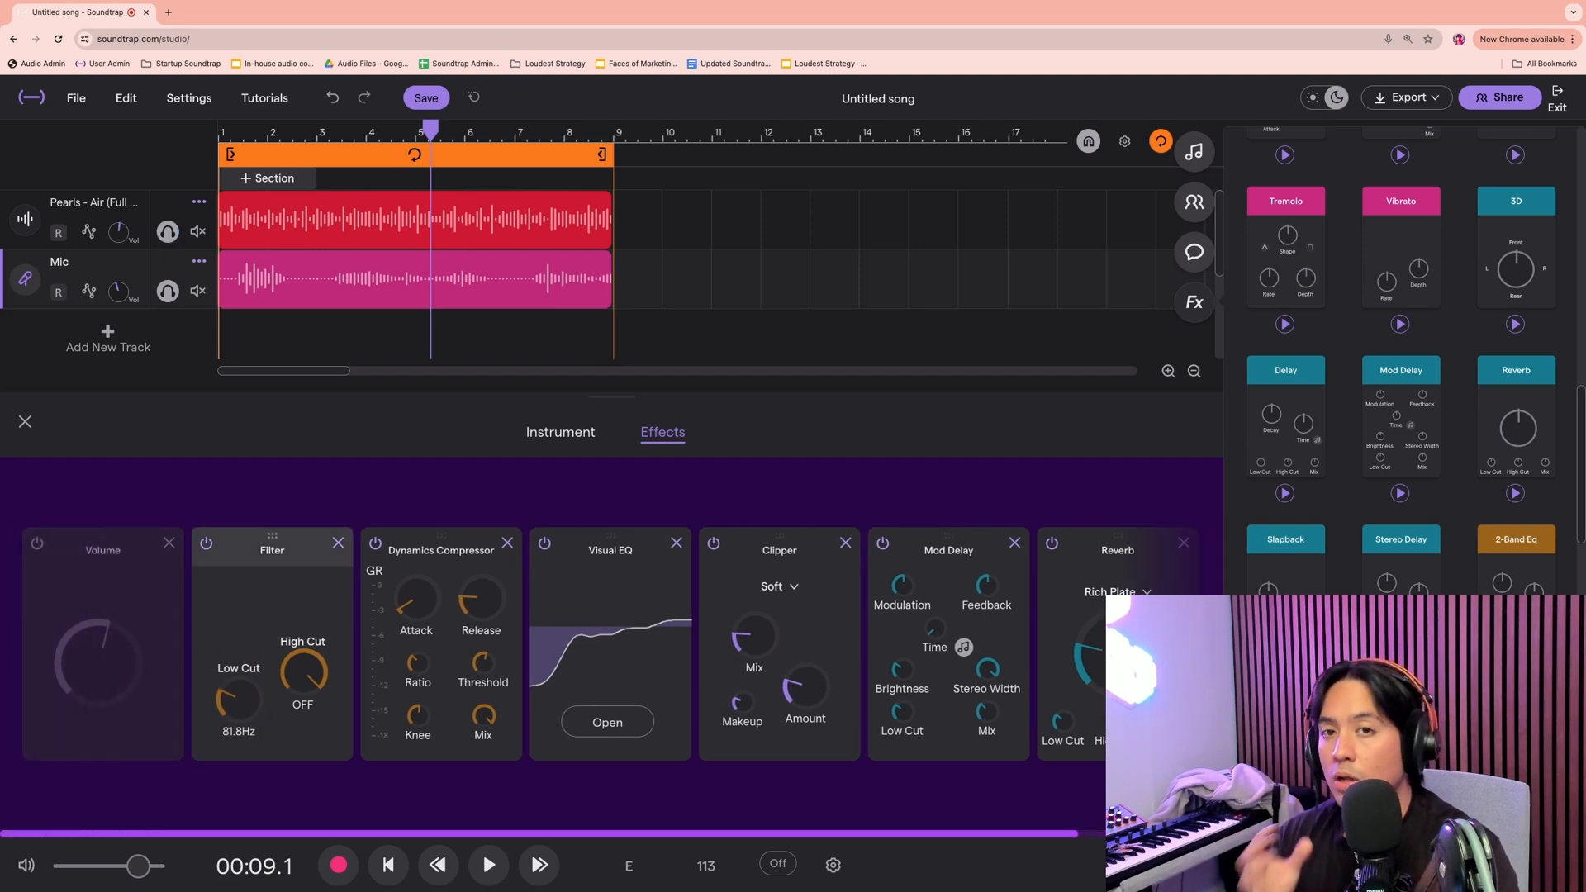